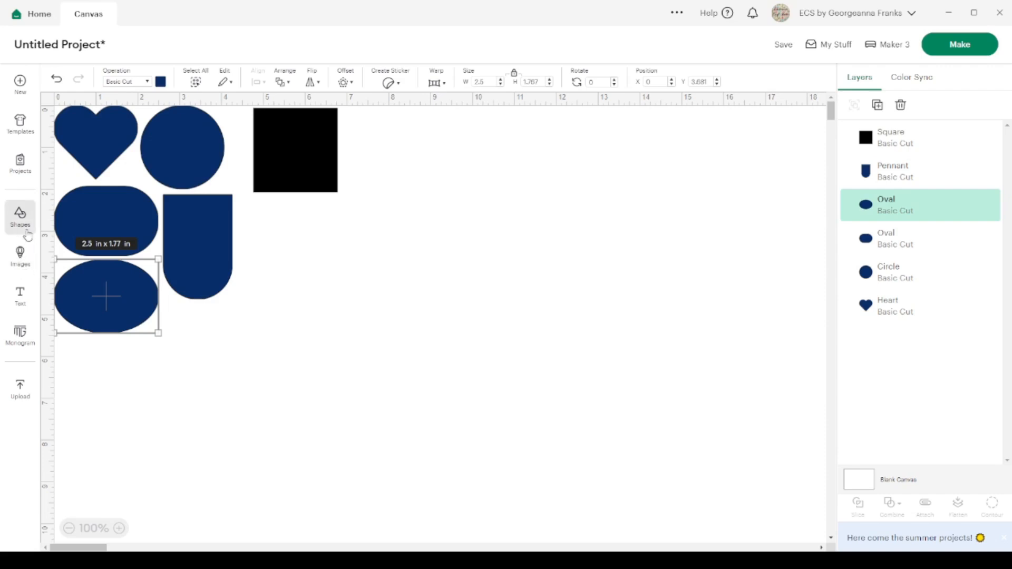
# Add the subscription heart and teardrop shapes to the canvas.
pyautogui.click(25, 221)
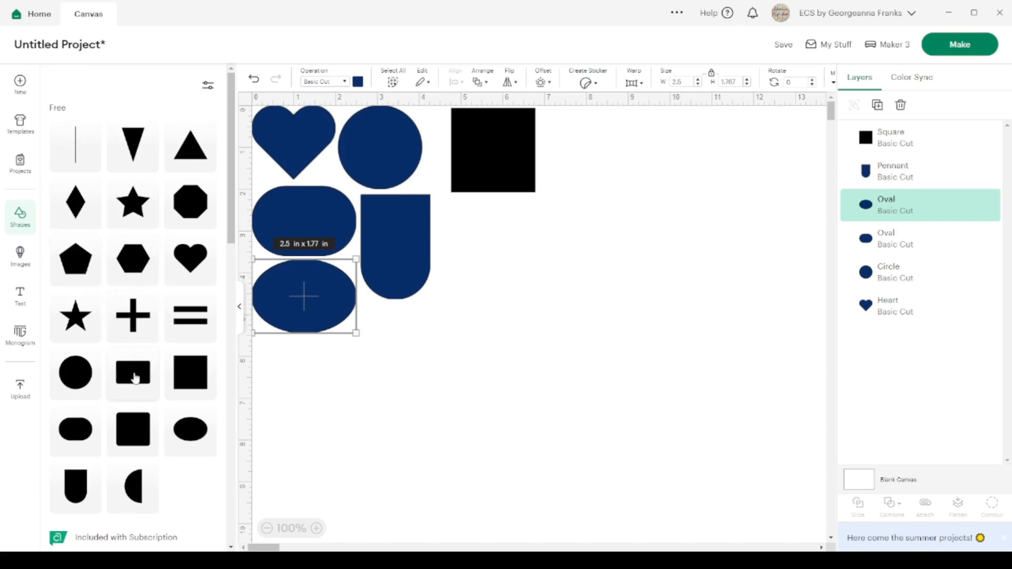
pyautogui.scroll(-5, 135, 378)
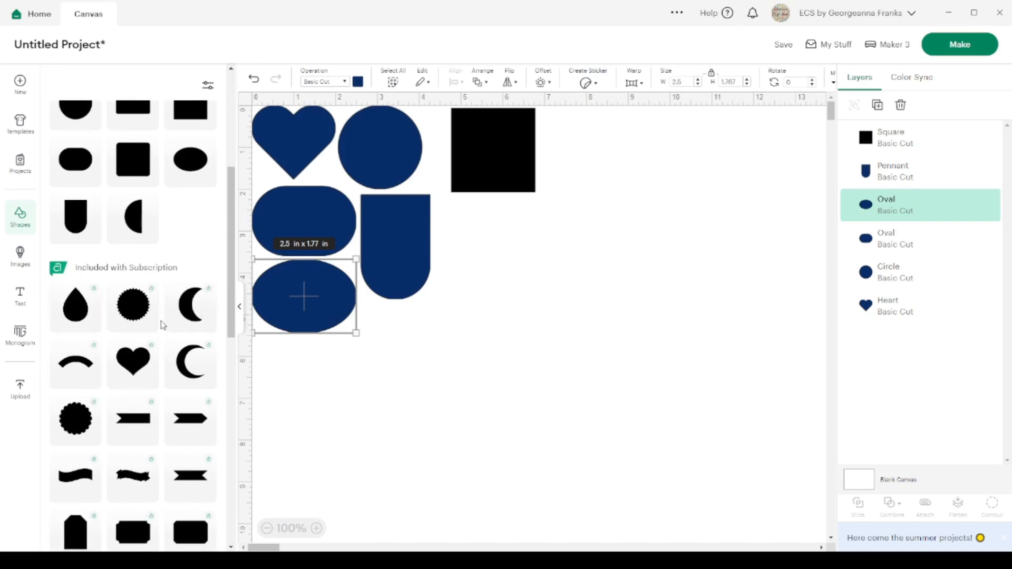
pyautogui.scroll(-1, 163, 326)
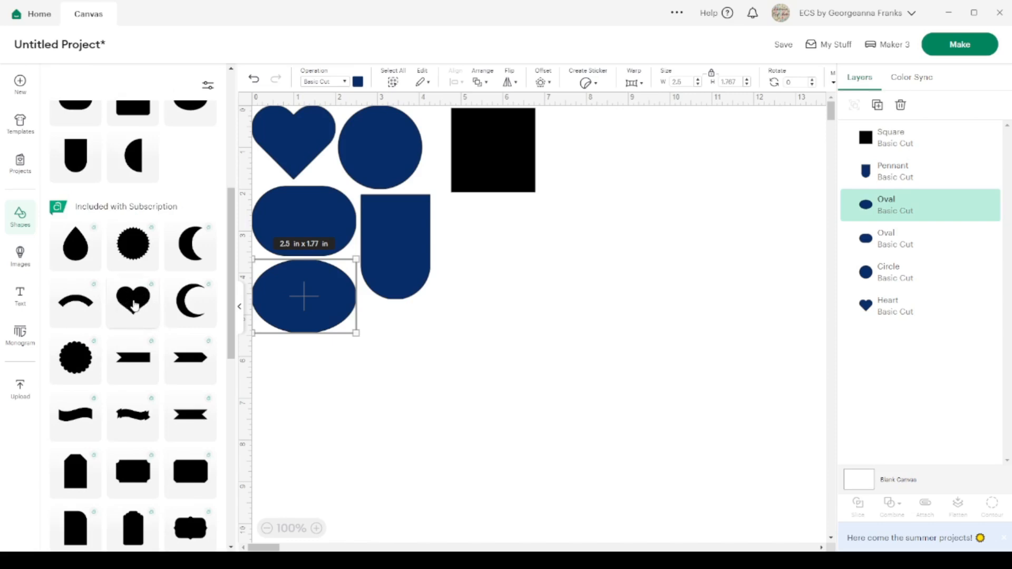
pyautogui.click(135, 306)
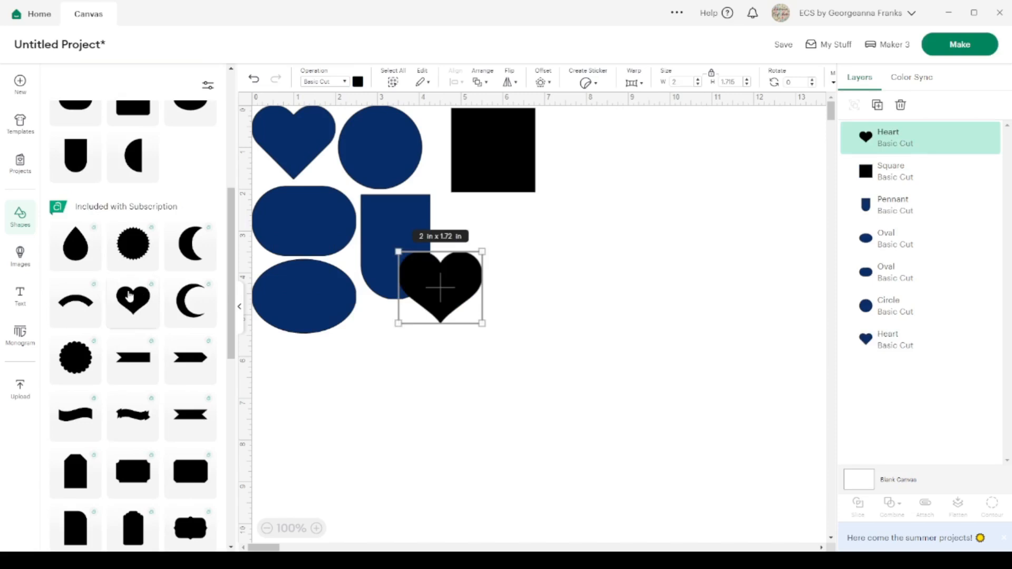
pyautogui.click(66, 246)
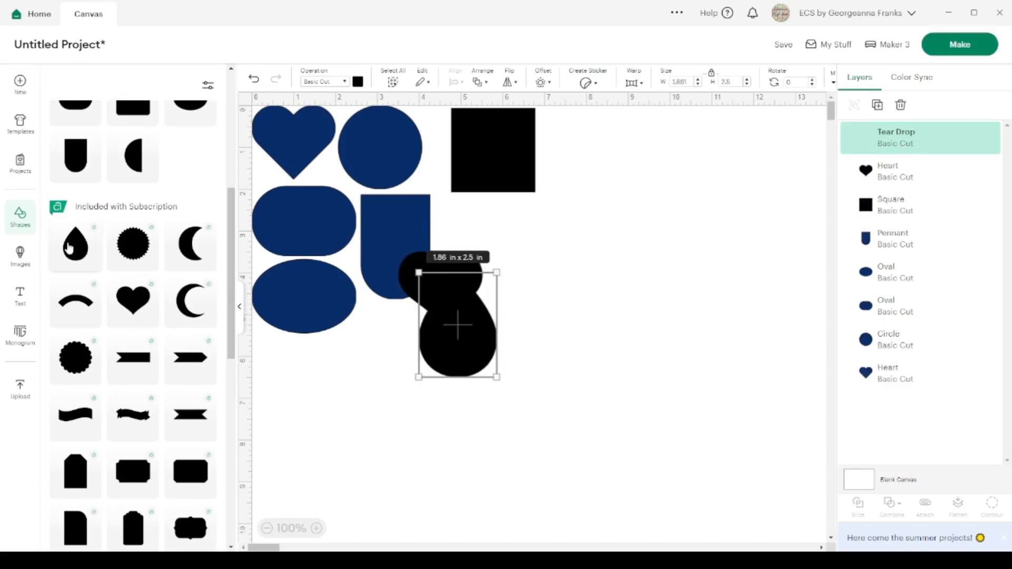
# Add the pointed scale shape and move it together with the new black heart and teardrop below the blue shapes.
pyautogui.scroll(-6, 164, 404)
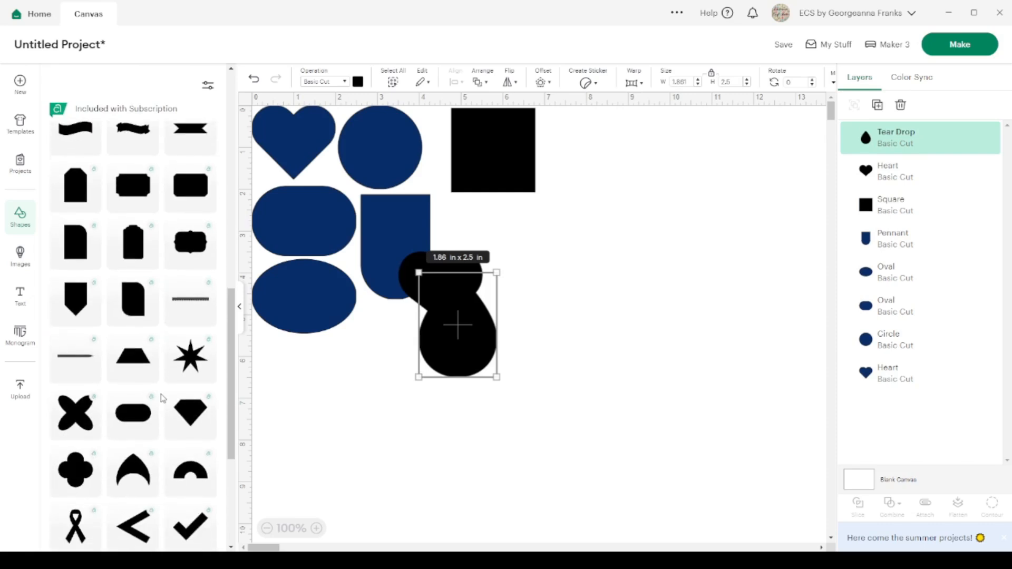
pyautogui.scroll(-2, 164, 399)
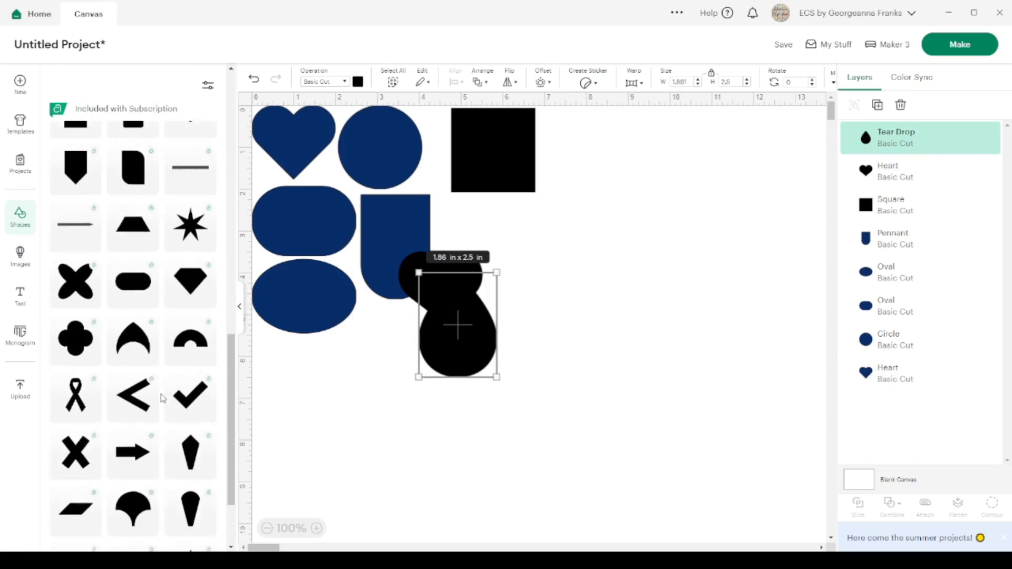
pyautogui.click(133, 318)
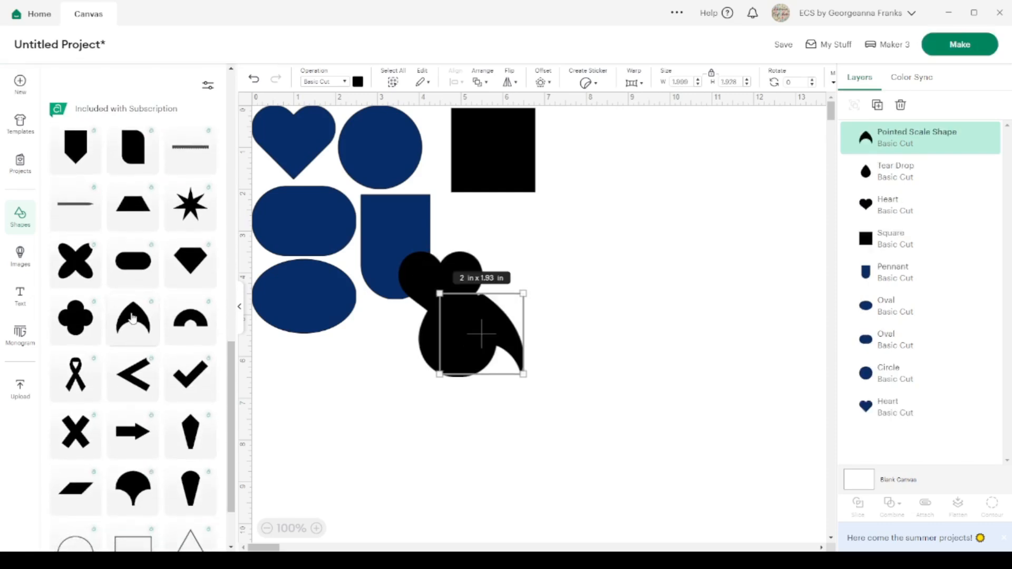
pyautogui.scroll(-2, 133, 316)
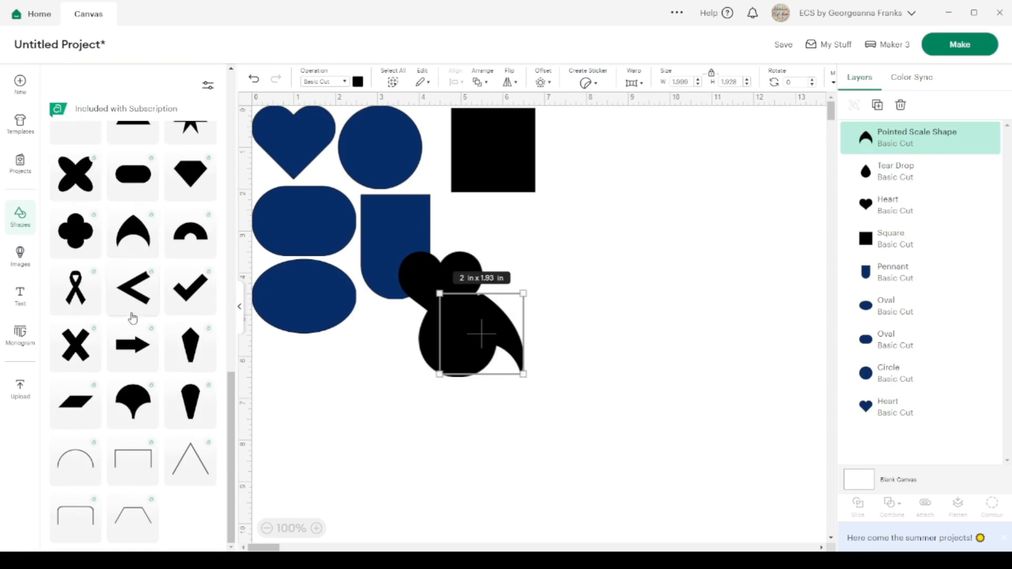
pyautogui.click(239, 307)
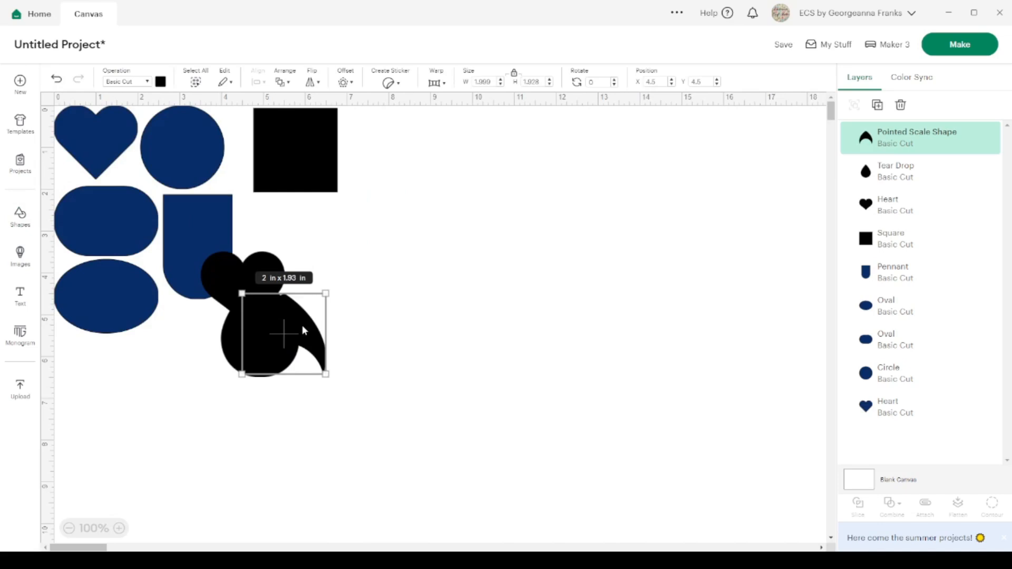
pyautogui.moveTo(328, 412); pyautogui.dragTo(119, 441)
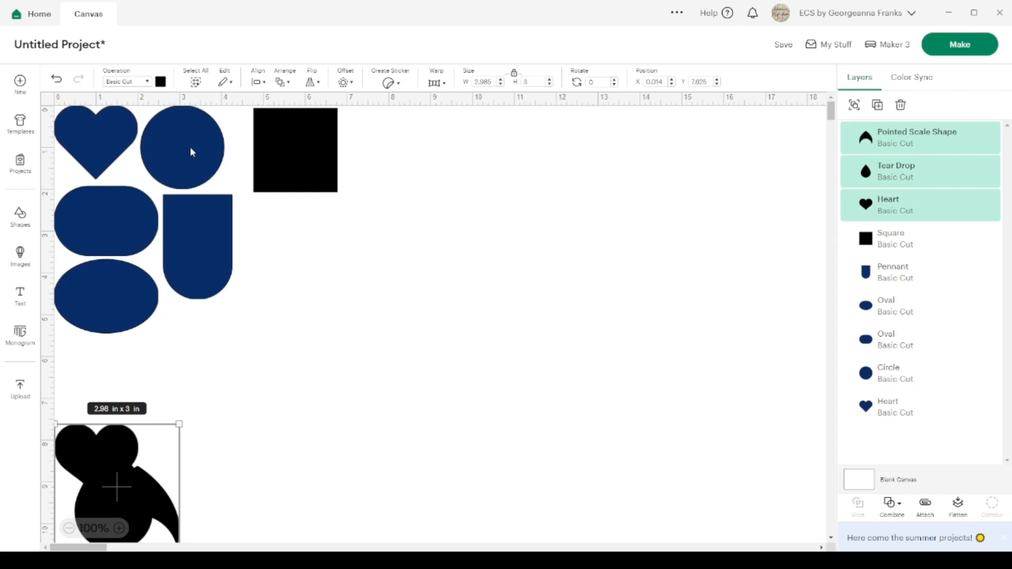
# Move the blue circle to an empty area of the canvas and set its width to 0.5 in.
pyautogui.moveTo(189, 146); pyautogui.dragTo(458, 278)
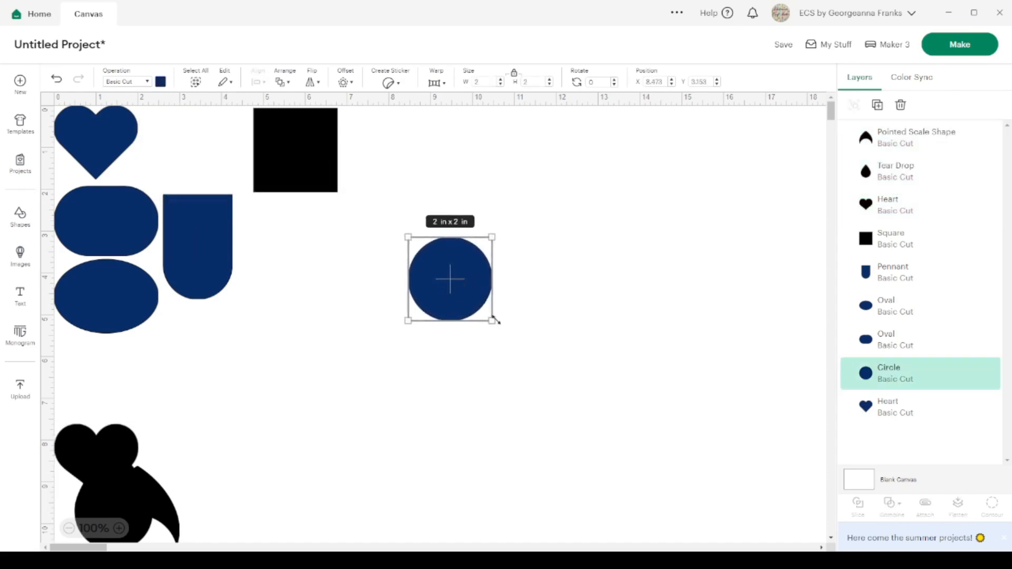
pyautogui.moveTo(493, 321); pyautogui.dragTo(441, 280)
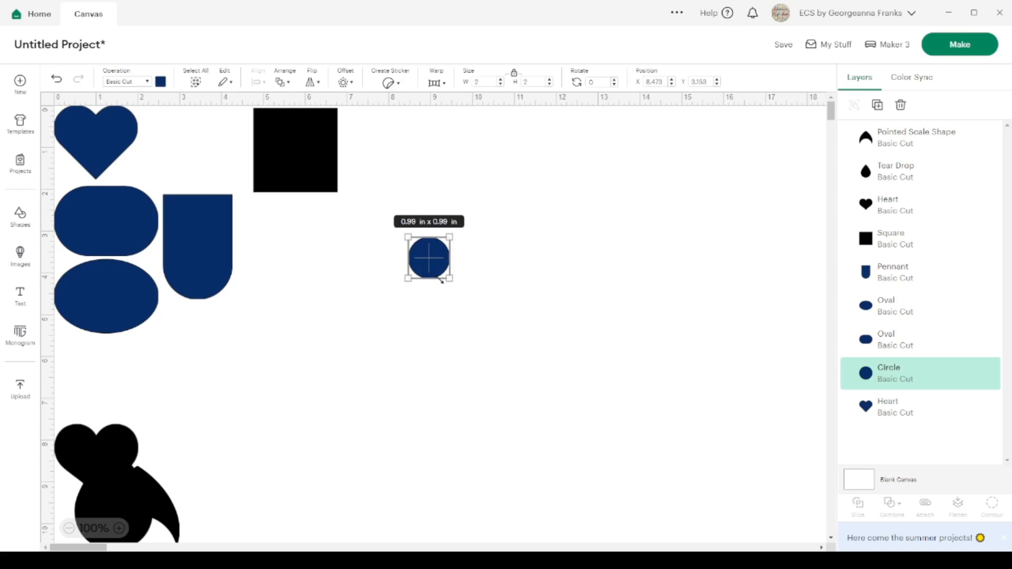
pyautogui.moveTo(442, 280); pyautogui.dragTo(441, 281)
pyautogui.click(495, 82)
pyautogui.press('BackSpace')
pyautogui.write('.5')
pyautogui.press('Return')
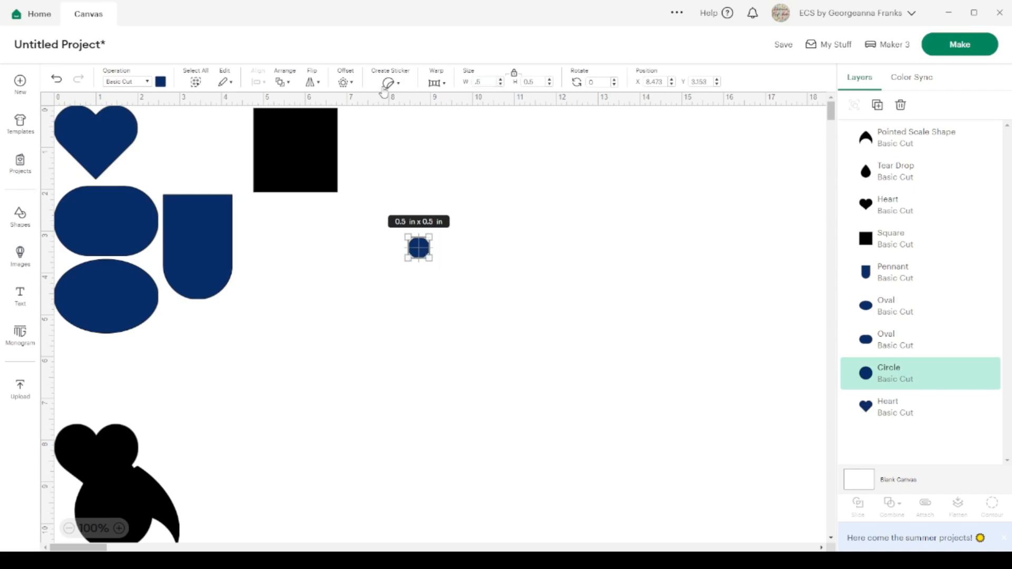
# Duplicate the small blue circle and set the copy's width to 0.25 in.
pyautogui.click(120, 529)
pyautogui.click(120, 529)
pyautogui.click(120, 530)
pyautogui.click(121, 530)
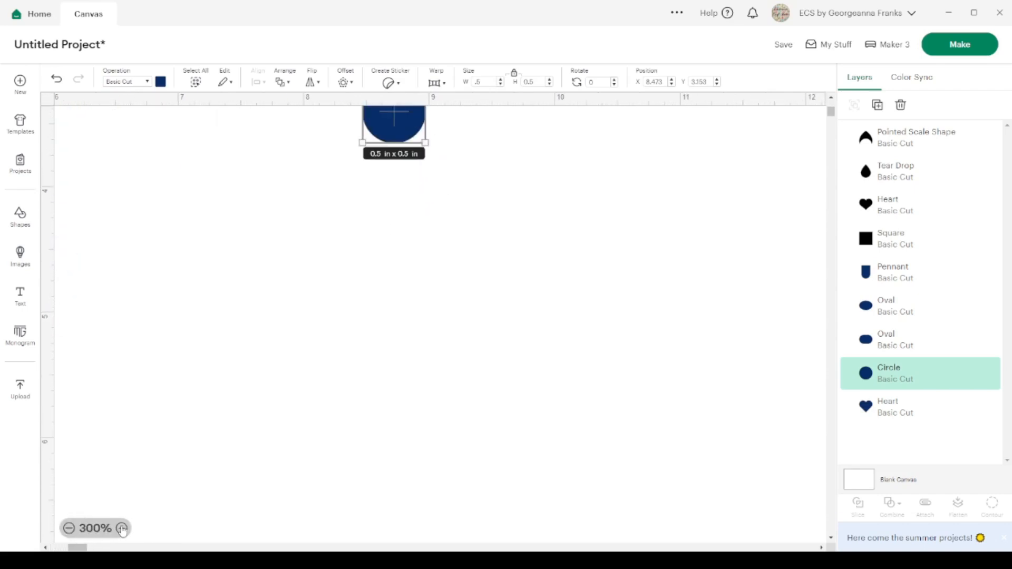
pyautogui.scroll(3, 406, 395)
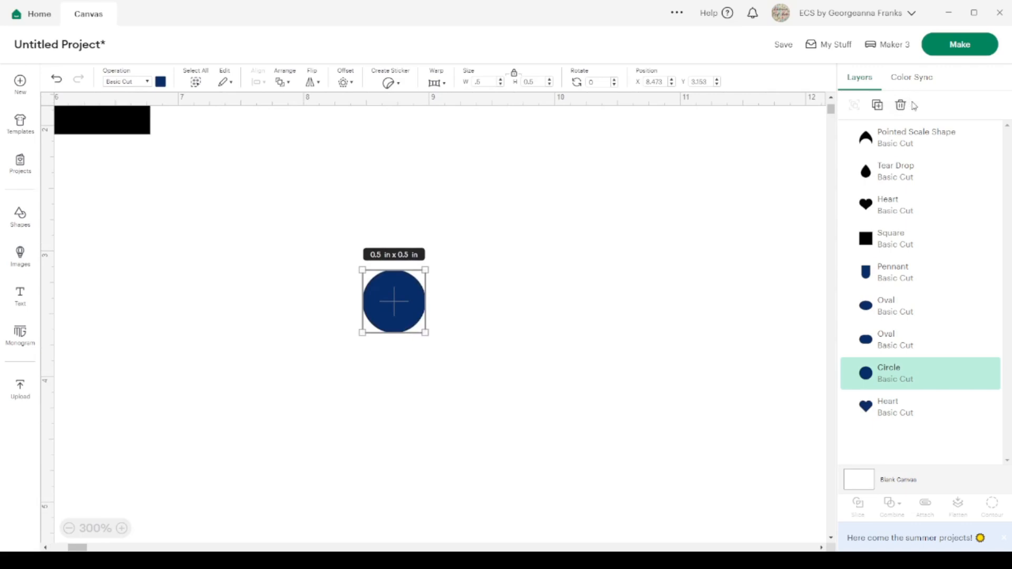
pyautogui.click(878, 105)
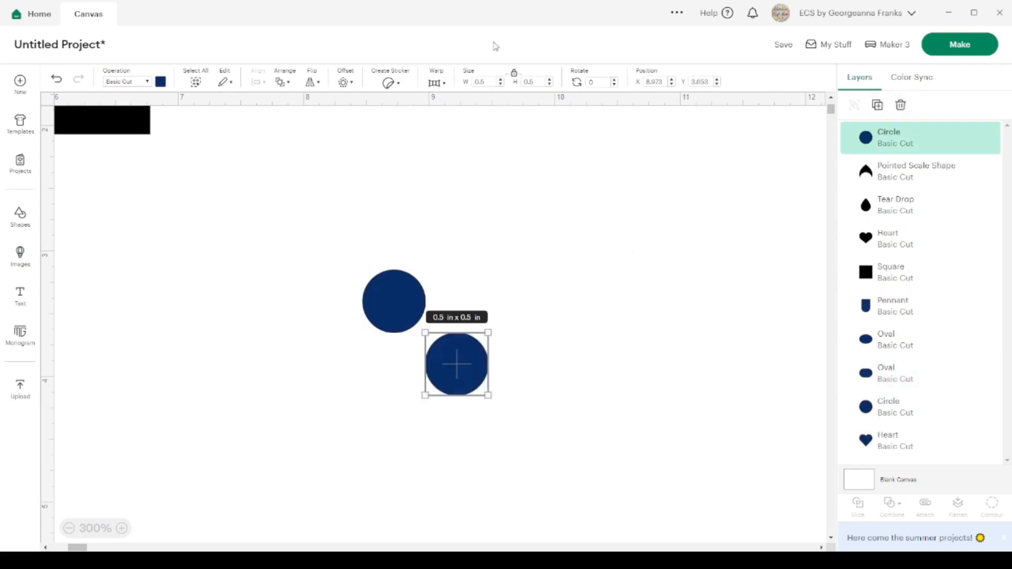
pyautogui.click(484, 82)
pyautogui.write('.25')
pyautogui.press('Return')
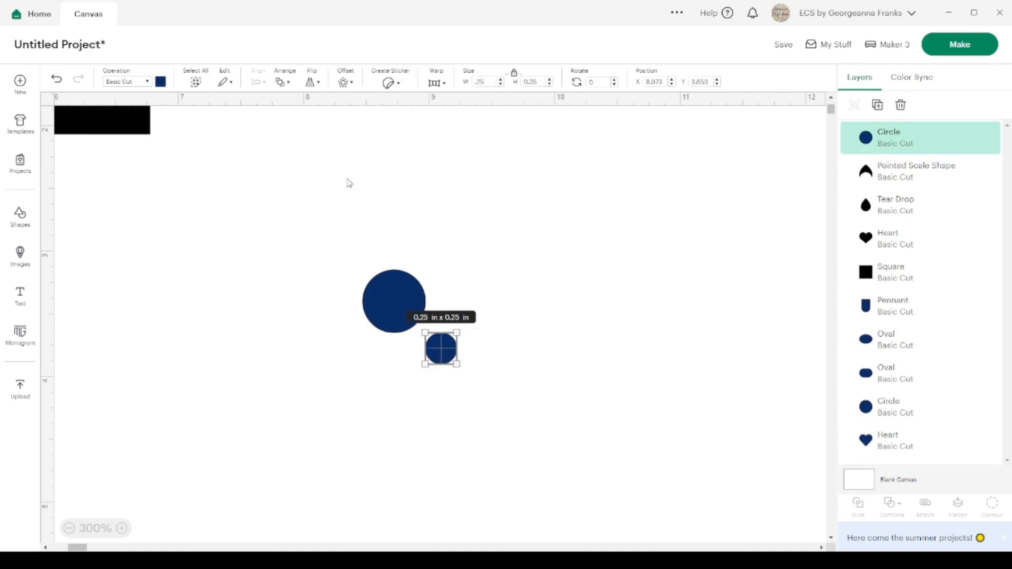
# Place the smaller circle in the middle of the 0.5 in circle and recolor it bright blue.
pyautogui.moveTo(442, 349); pyautogui.dragTo(394, 303)
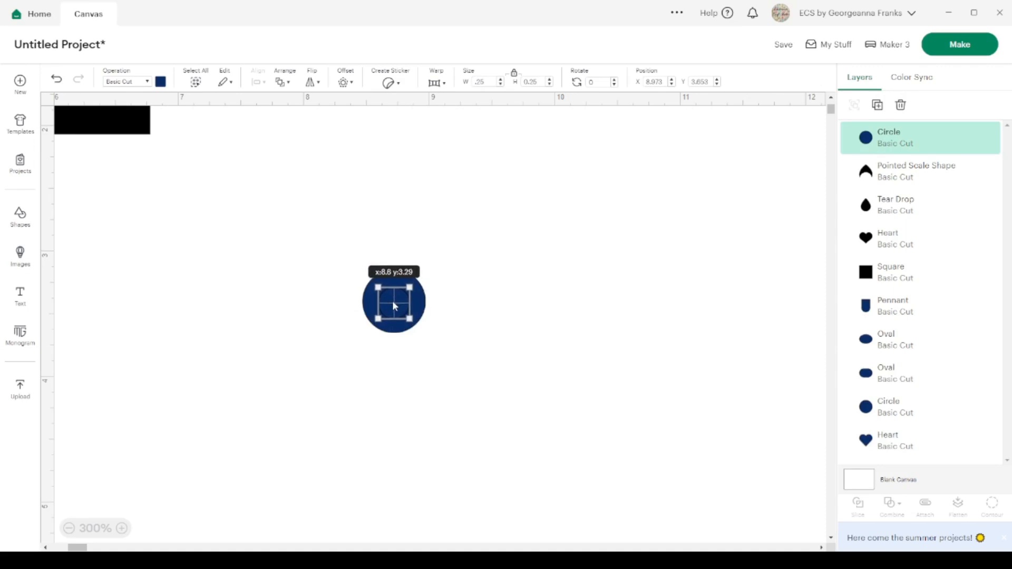
pyautogui.moveTo(392, 300); pyautogui.dragTo(392, 300)
pyautogui.click(160, 82)
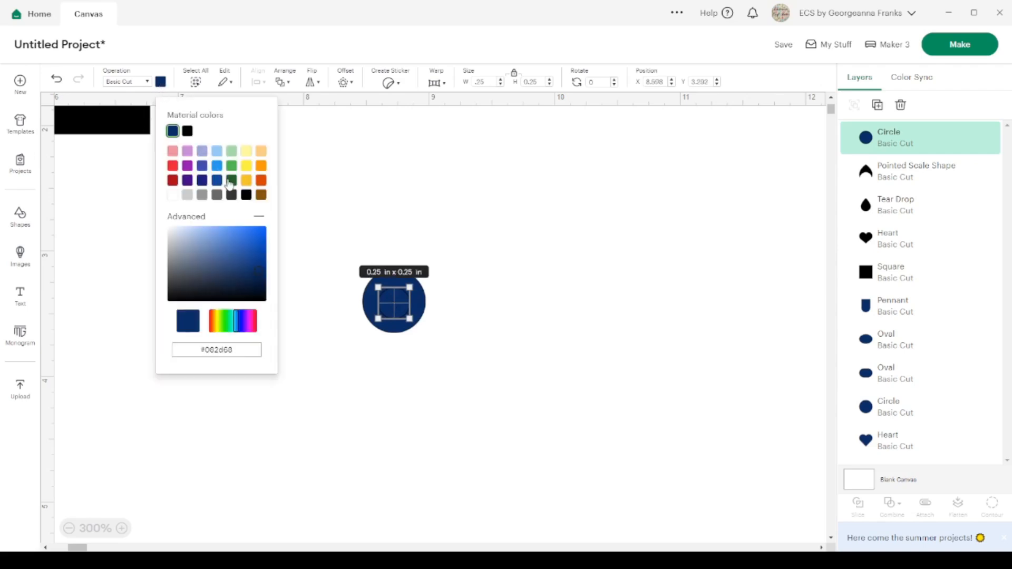
pyautogui.click(217, 166)
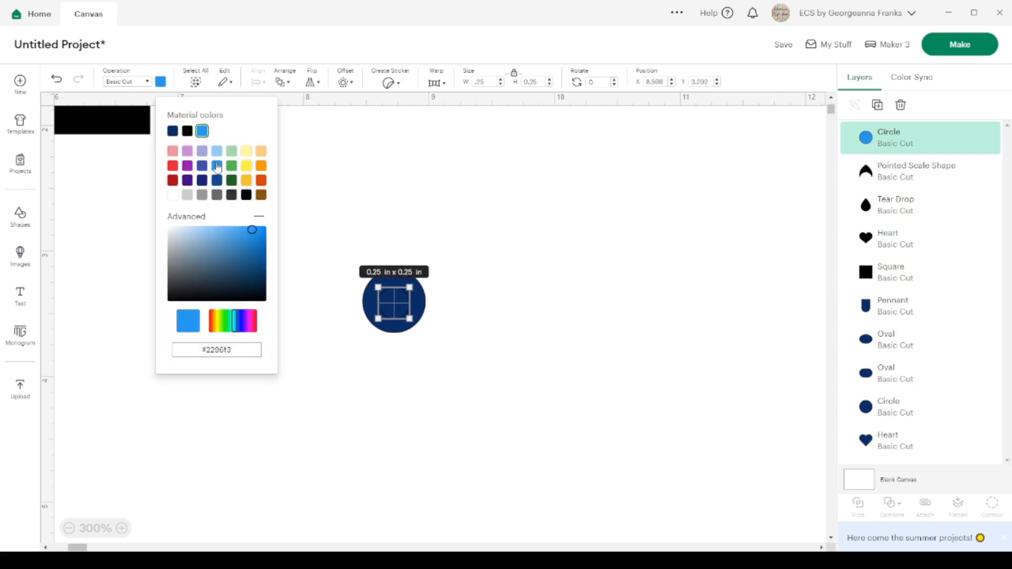
pyautogui.click(435, 350)
pyautogui.click(399, 307)
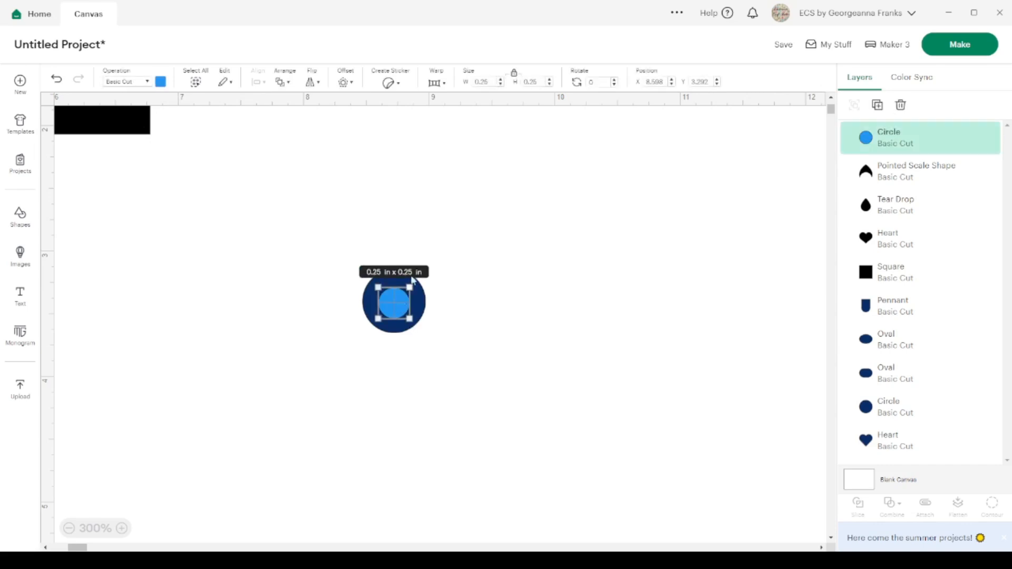
# Set the bright blue circle's width to 0.4 in and reposition it in the middle of the dark blue circle.
pyautogui.click(491, 86)
pyautogui.press('BackSpace')
pyautogui.write('4')
pyautogui.press('Return')
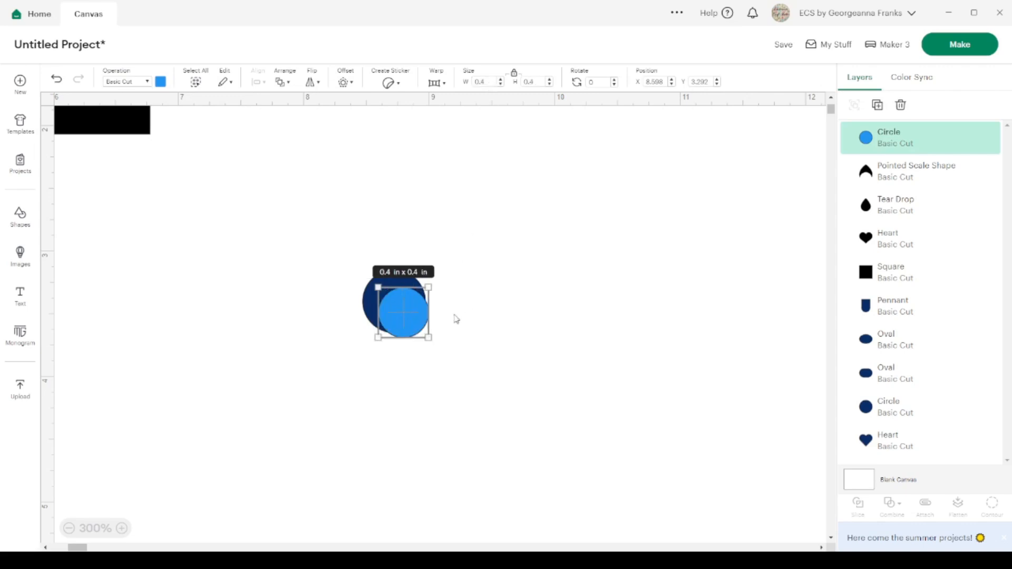
pyautogui.moveTo(407, 320); pyautogui.dragTo(396, 304)
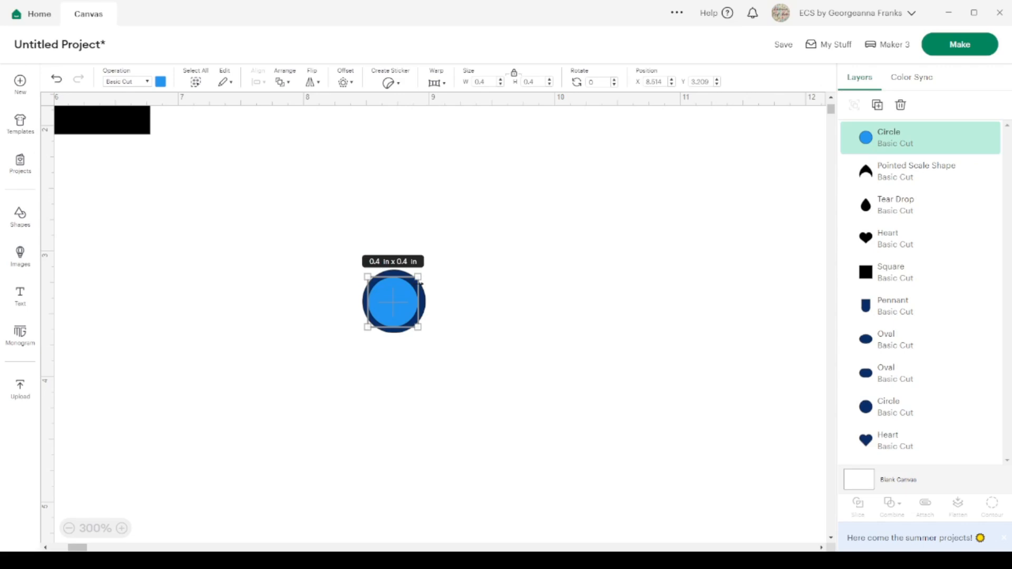
pyautogui.click(392, 298)
pyautogui.moveTo(393, 299); pyautogui.dragTo(395, 299)
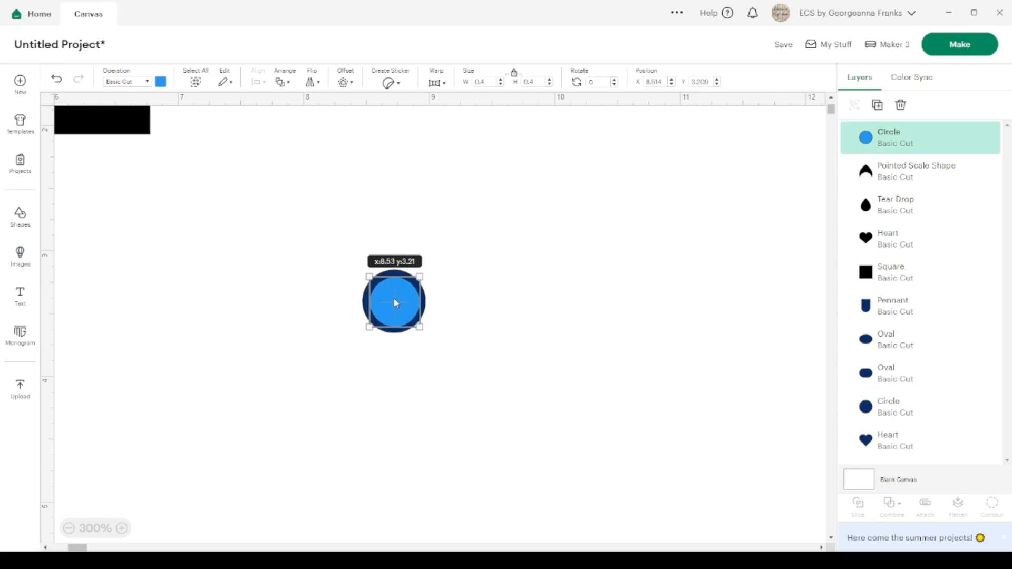
# Align the bright blue and dark blue circles to each other with Center.
pyautogui.click(413, 355)
pyautogui.moveTo(422, 368); pyautogui.dragTo(359, 253)
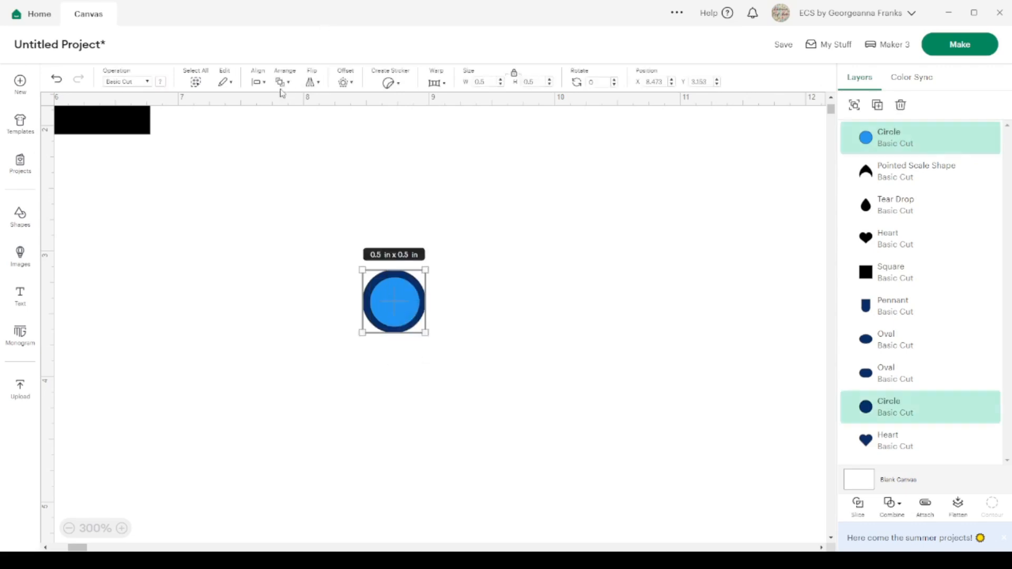
pyautogui.click(260, 82)
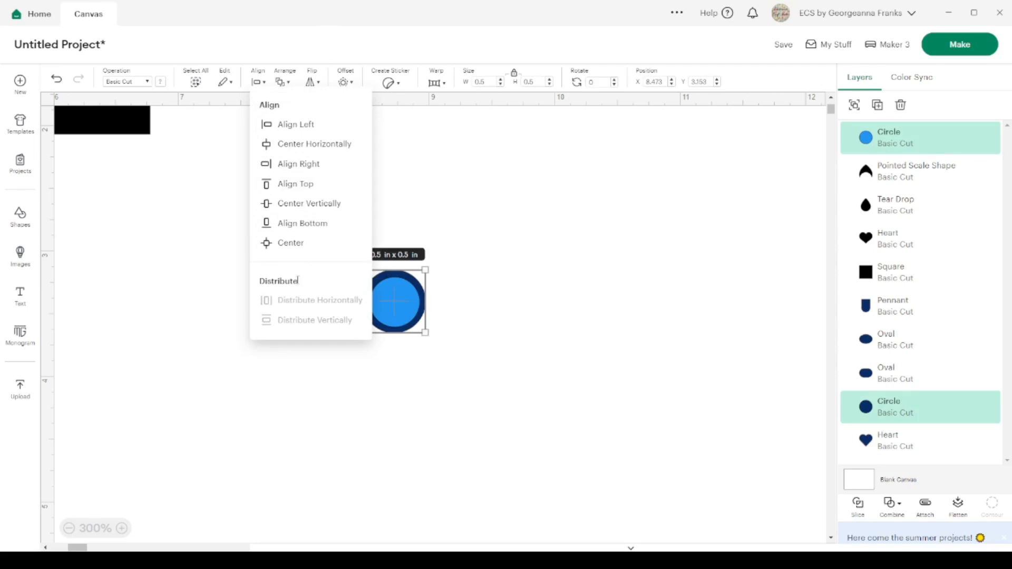
pyautogui.click(293, 242)
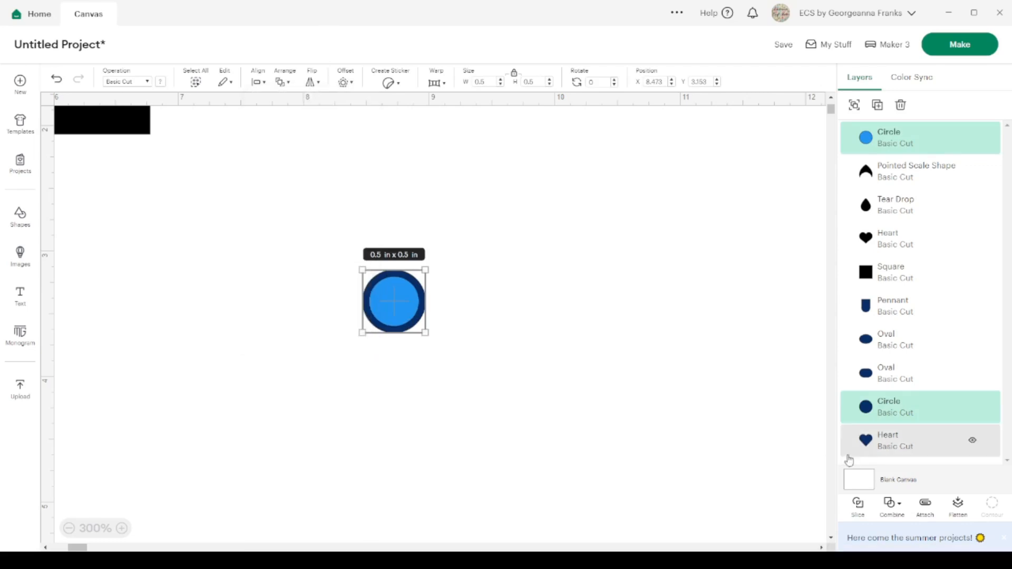
# Slice the two centered circles and move both cut-out discs away from the ring.
pyautogui.click(861, 511)
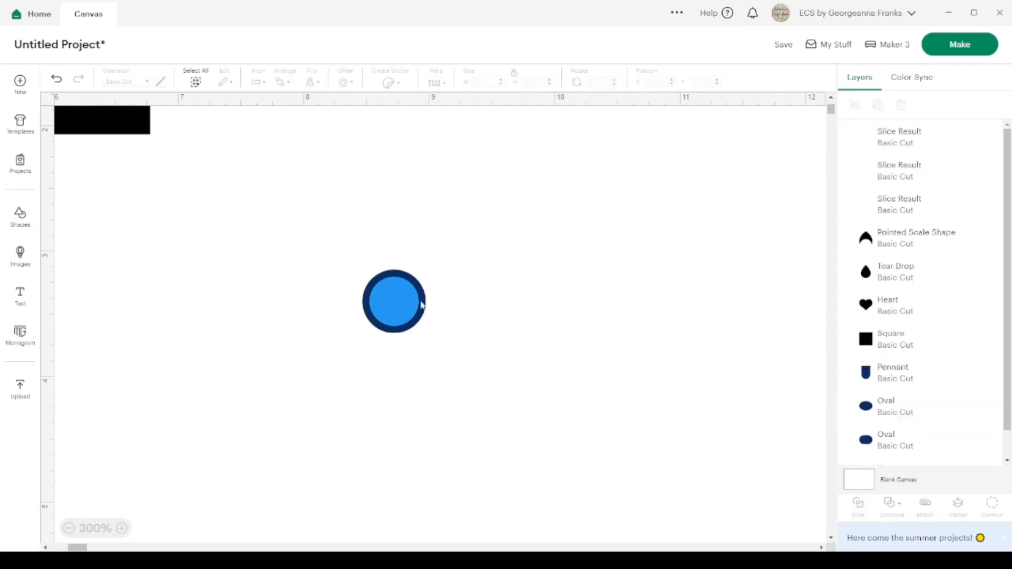
pyautogui.moveTo(396, 305); pyautogui.dragTo(538, 277)
pyautogui.moveTo(390, 316); pyautogui.dragTo(534, 284)
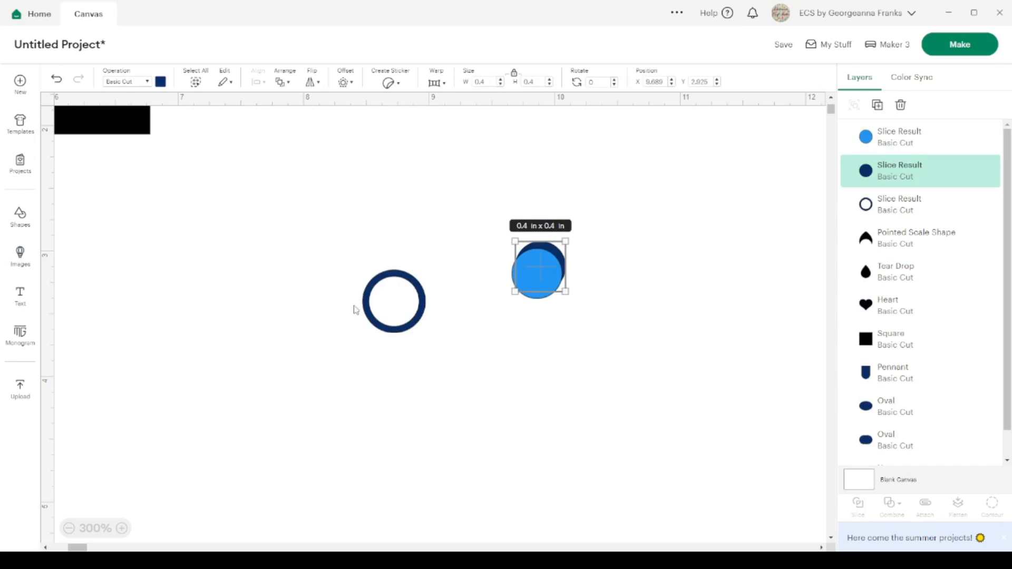
# Duplicate the black square and place the copy over the lower half of the ring.
pyautogui.click(146, 127)
pyautogui.click(886, 108)
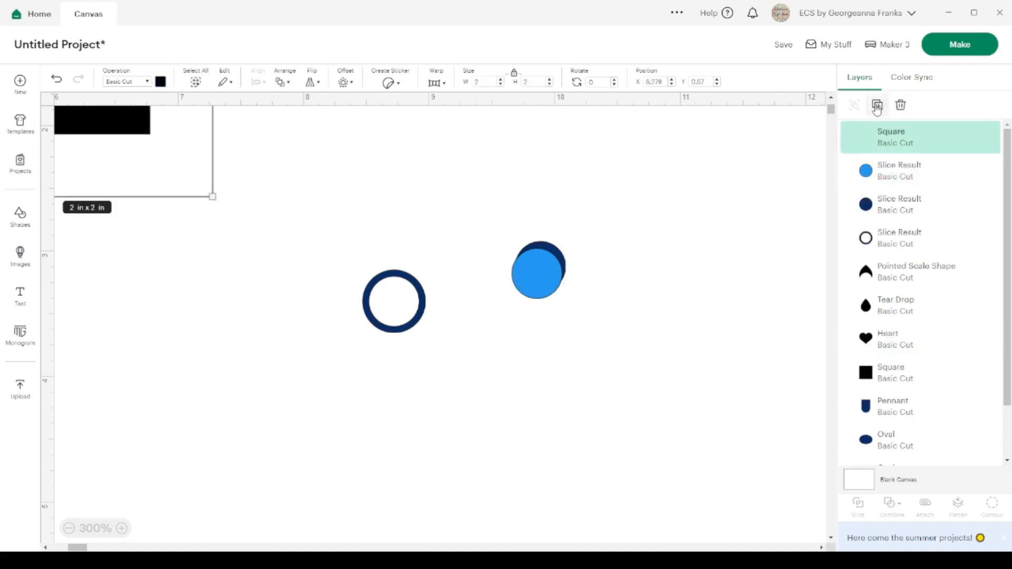
pyautogui.moveTo(148, 157); pyautogui.dragTo(455, 504)
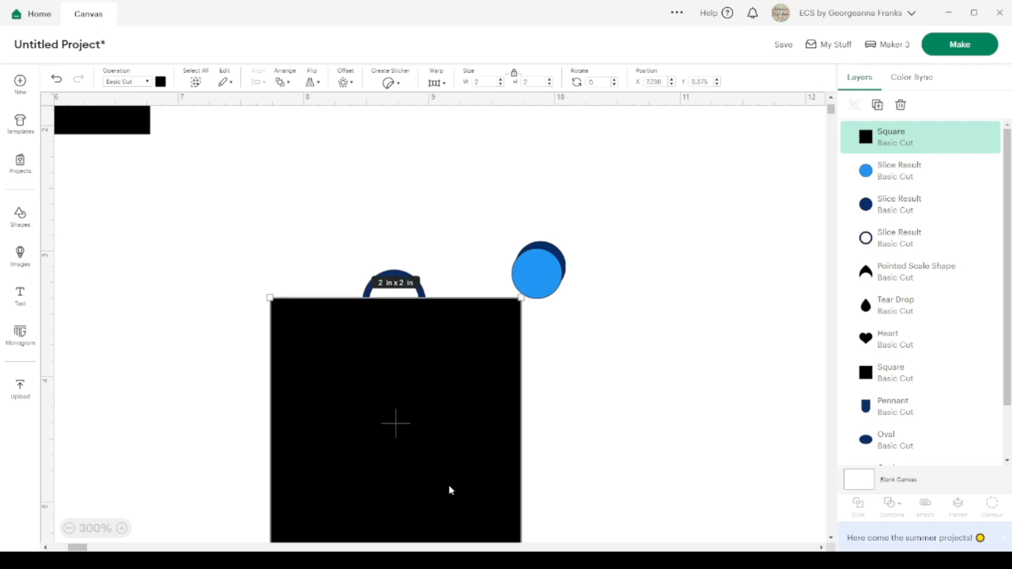
# Slice the ring with the overlapping black square and delete the leftover square piece.
pyautogui.keyDown('shift'); pyautogui.click(395, 276); pyautogui.keyUp('shift')
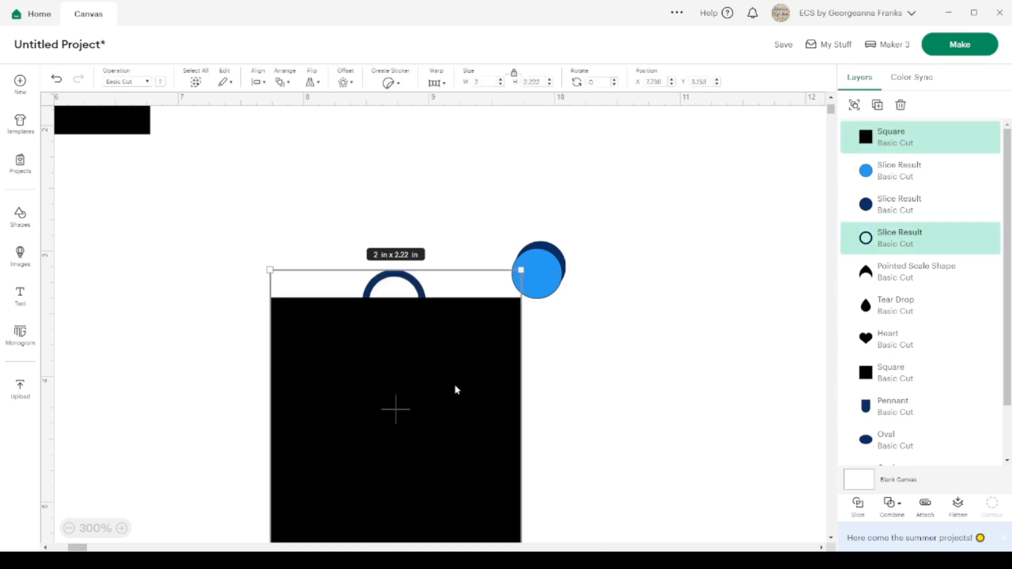
pyautogui.click(858, 507)
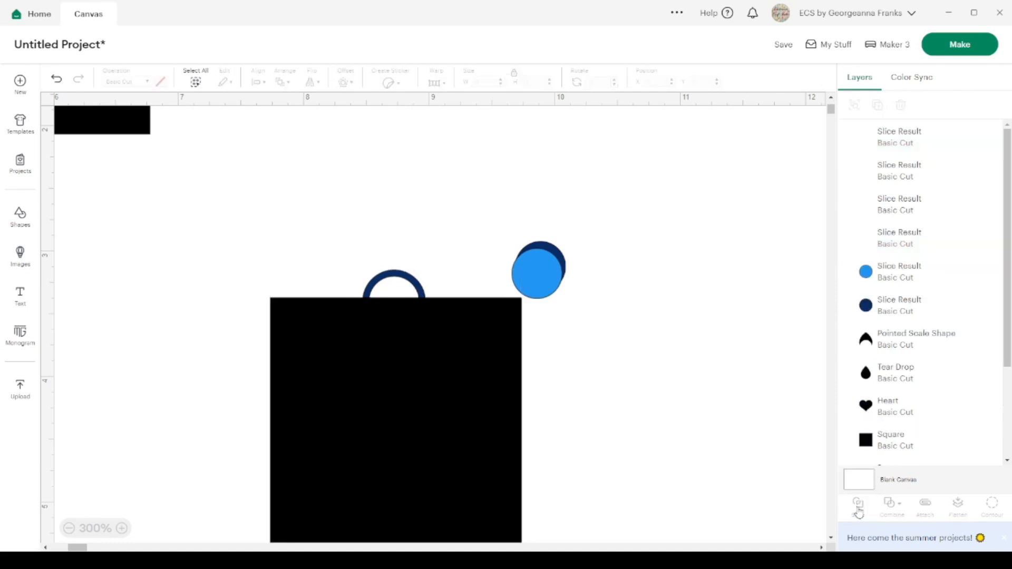
pyautogui.moveTo(431, 389); pyautogui.dragTo(689, 390)
pyautogui.press('Delete')
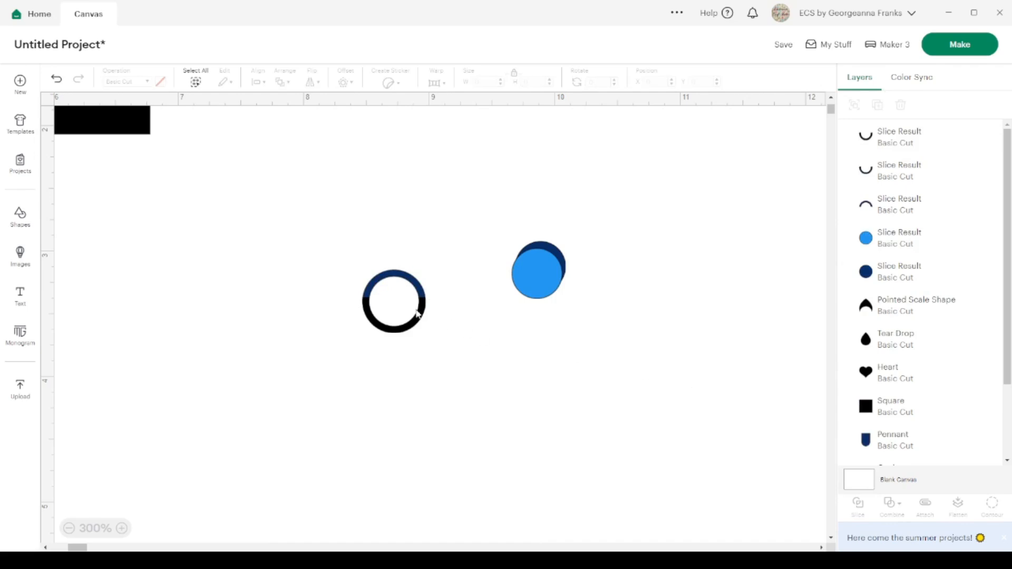
# Separate the upper dark blue half-ring from the lower halves and rotate it 180 degrees.
pyautogui.moveTo(418, 316); pyautogui.dragTo(521, 372)
pyautogui.moveTo(414, 281); pyautogui.dragTo(395, 227)
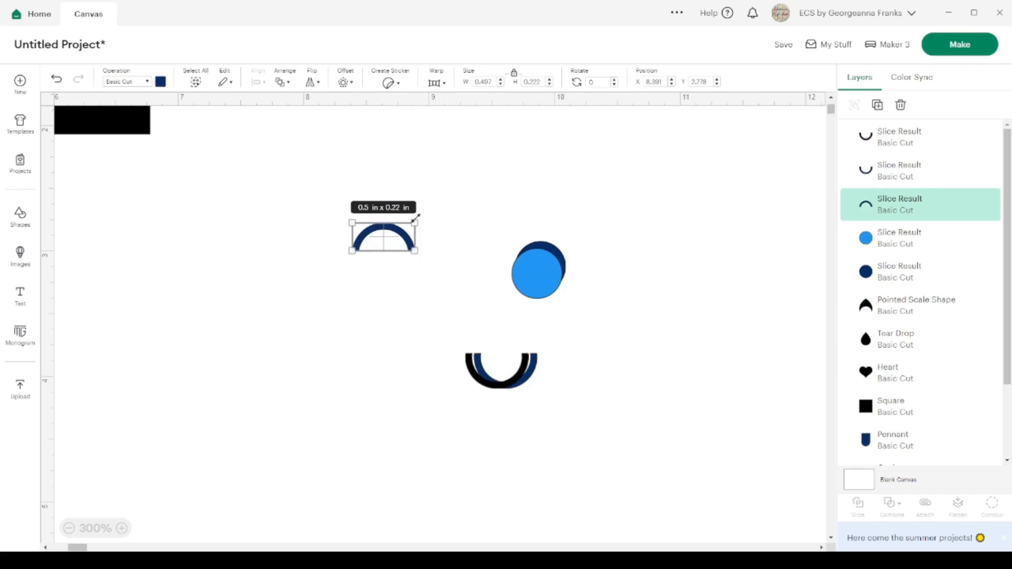
pyautogui.moveTo(426, 216); pyautogui.dragTo(339, 259)
# Delete the black and dark blue lower halves and move the rotated half-ring up and to the left.
pyautogui.moveTo(557, 430); pyautogui.dragTo(462, 350)
pyautogui.press('Delete')
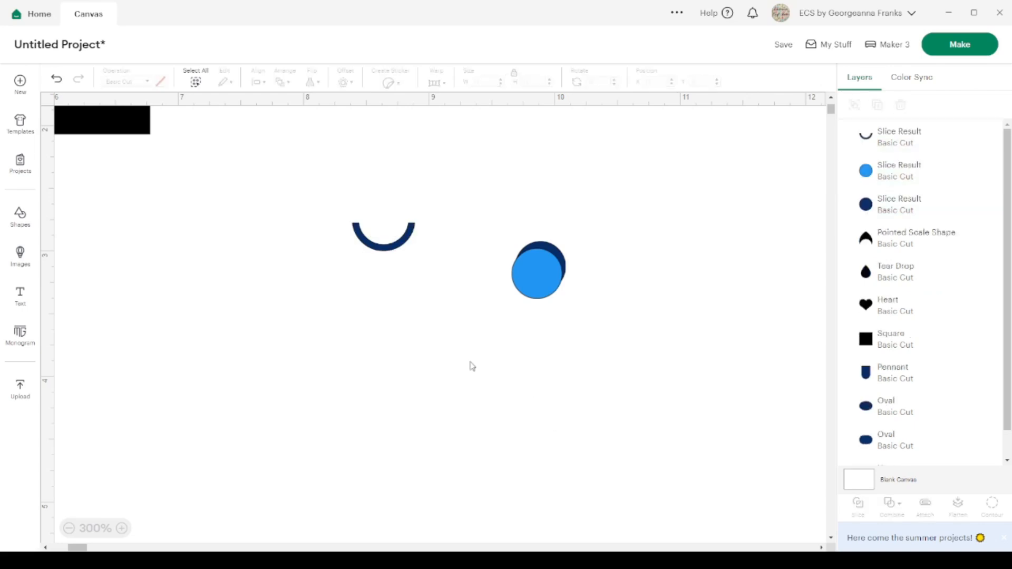
pyautogui.moveTo(395, 249); pyautogui.dragTo(340, 222)
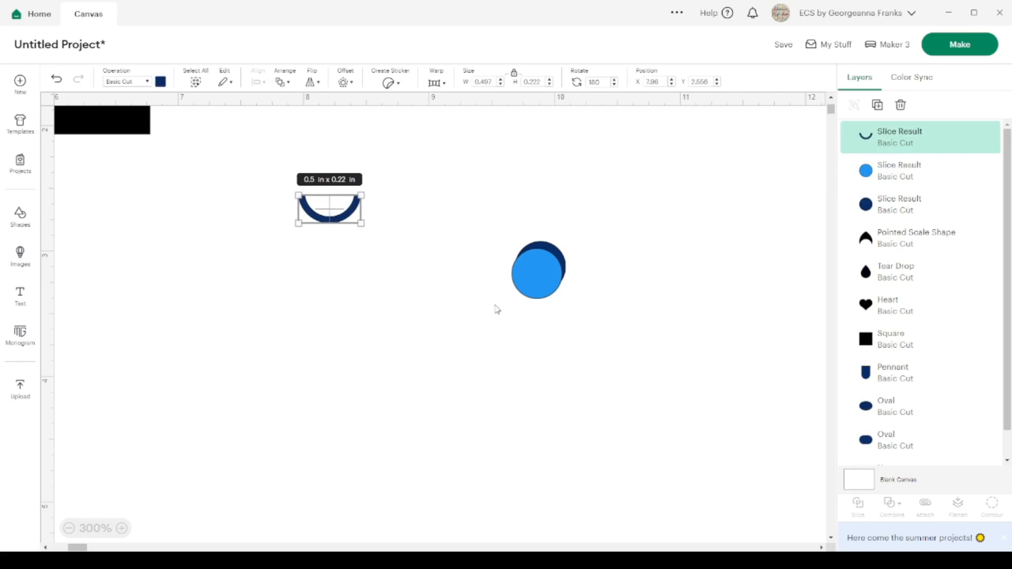
# Move the dark blue disc aside below the black square and delete the bright blue disc.
pyautogui.moveTo(604, 353)
pyautogui.mouseDown()
pyautogui.moveTo(535, 246)
pyautogui.moveTo(508, 239)
pyautogui.mouseUp()
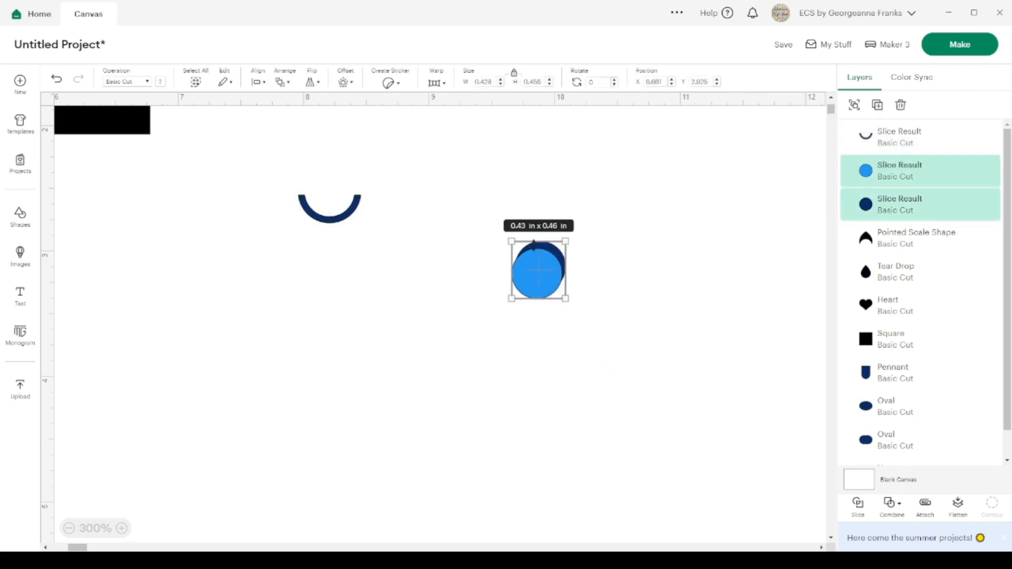
pyautogui.click(564, 289)
pyautogui.moveTo(545, 279); pyautogui.dragTo(69, 197)
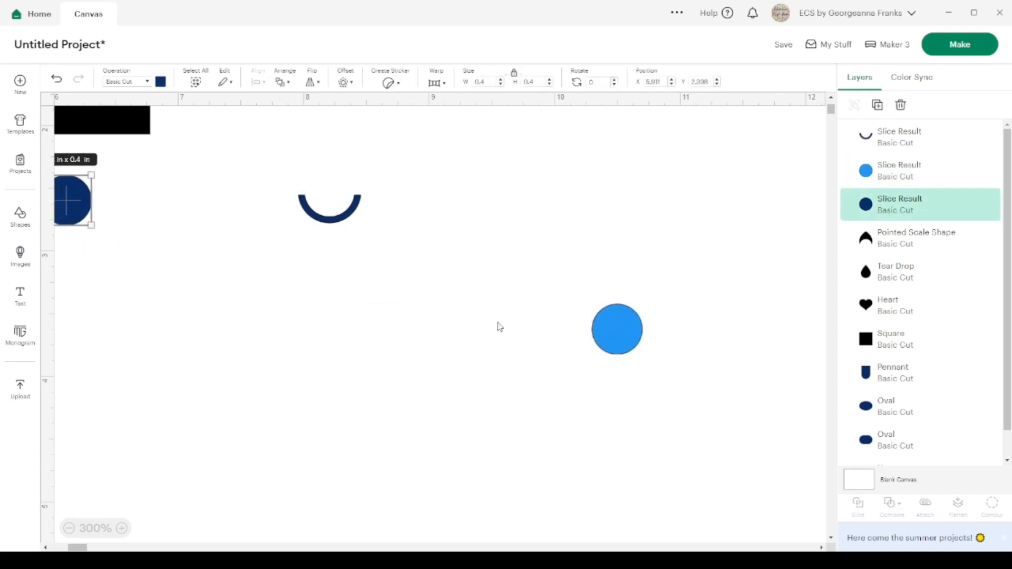
pyautogui.click(615, 334)
pyautogui.press('Delete')
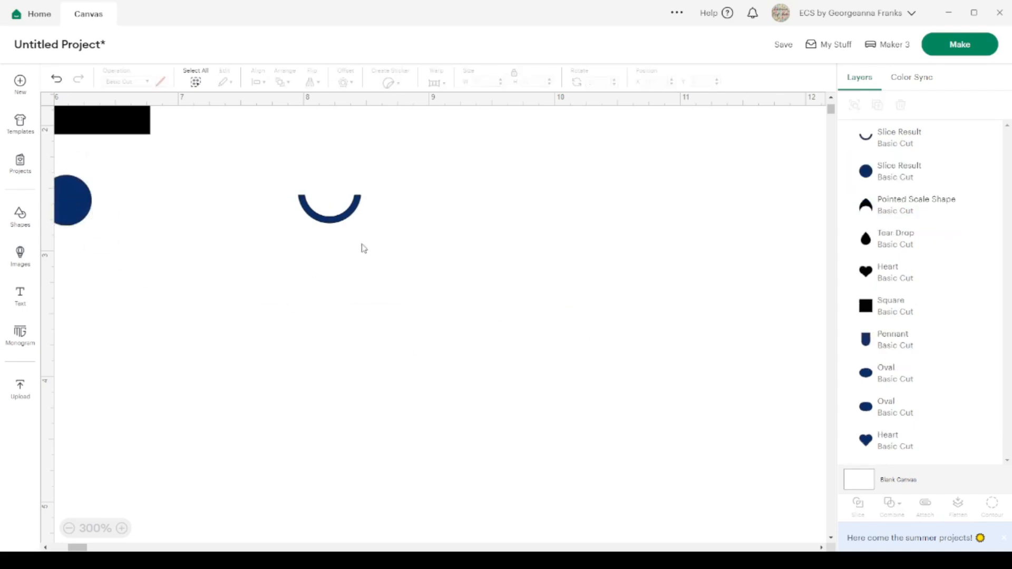
# Duplicate the dark blue half-ring six times.
pyautogui.click(327, 200)
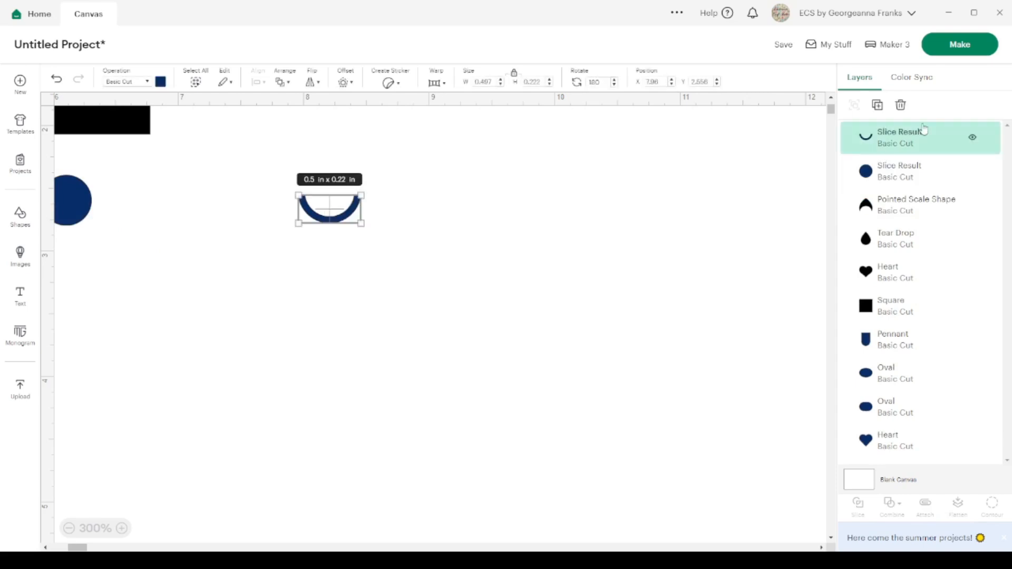
pyautogui.click(880, 105)
pyautogui.click(880, 104)
pyautogui.click(880, 105)
pyautogui.click(879, 105)
pyautogui.click(879, 105)
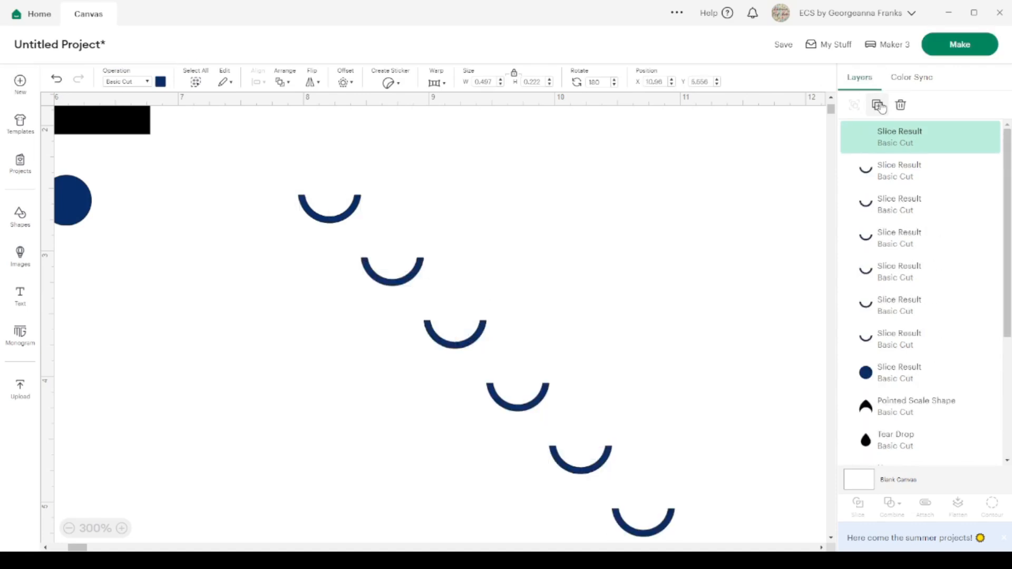
# Line up all seven half-rings in one row with Align Top.
pyautogui.scroll(-2, 680, 346)
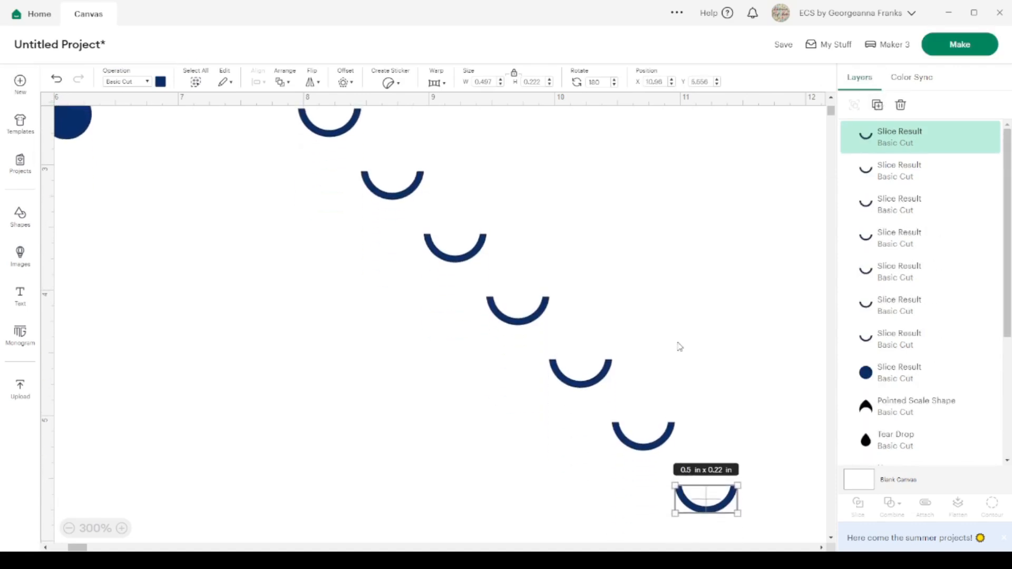
pyautogui.click(69, 528)
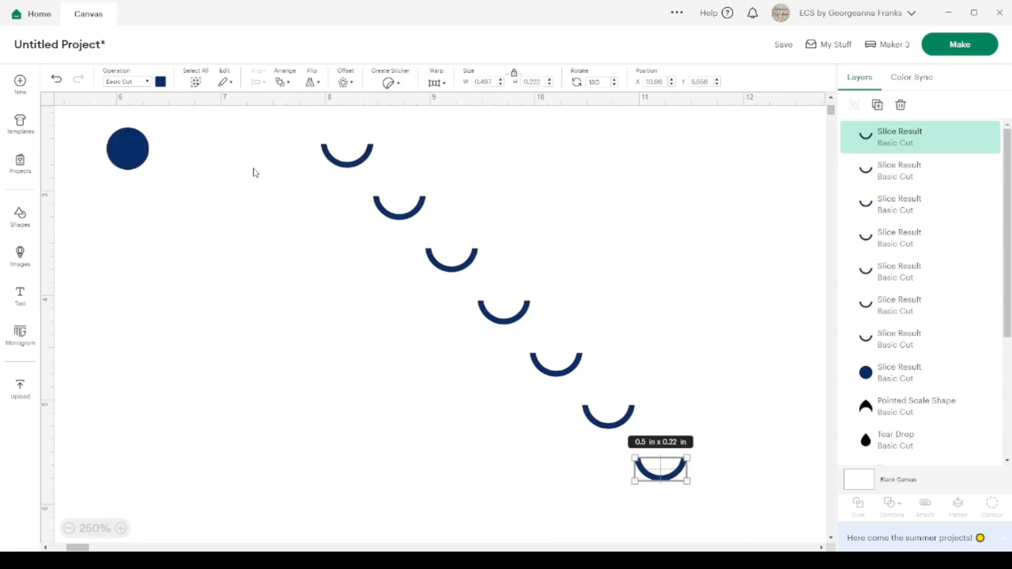
pyautogui.moveTo(294, 133); pyautogui.dragTo(744, 493)
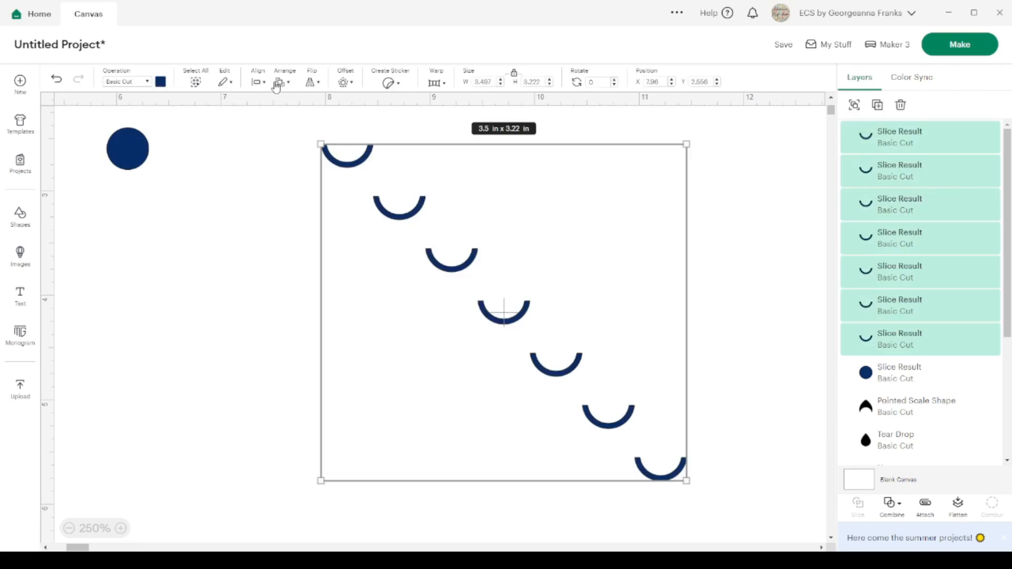
pyautogui.click(259, 83)
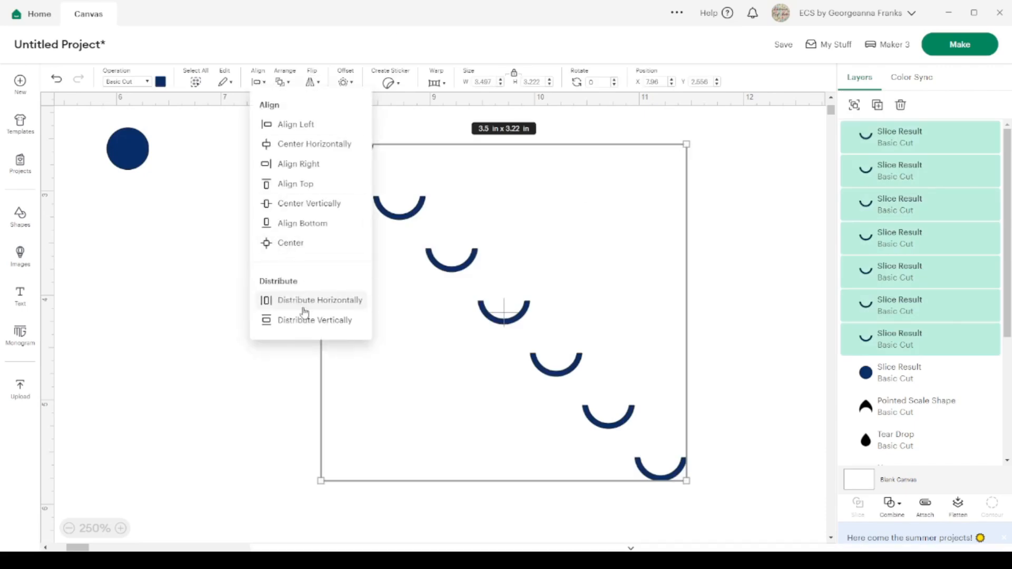
pyautogui.click(309, 183)
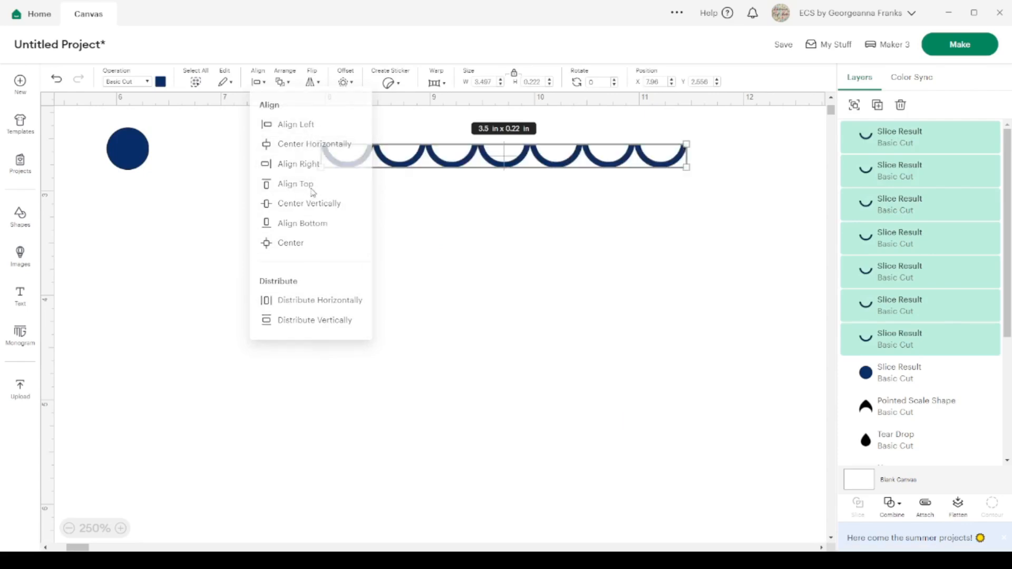
pyautogui.click(433, 246)
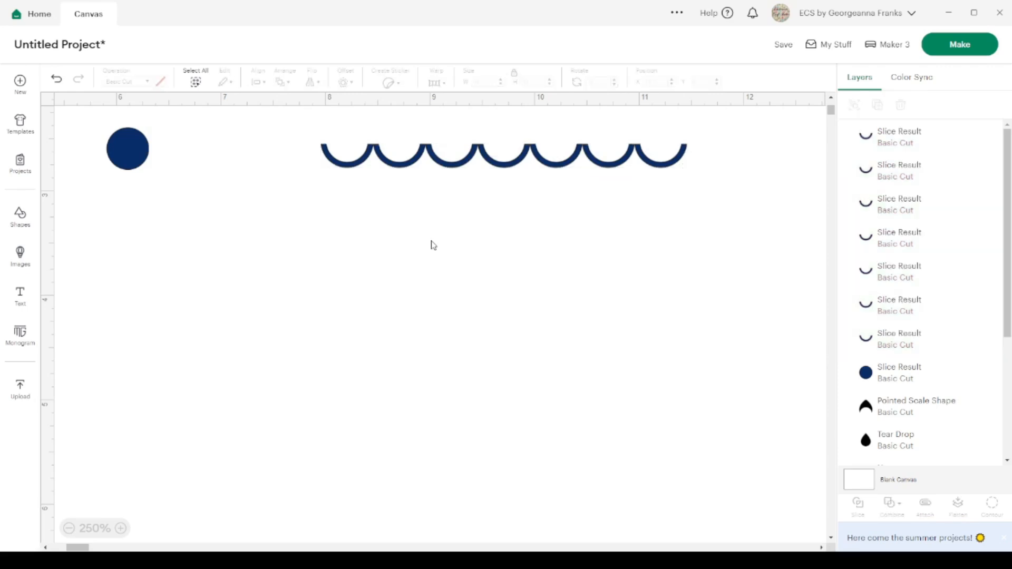
# Nudge the second through seventh half-rings left, one loop fewer each time, so the ends of neighbouring loops overlap.
pyautogui.click(121, 529)
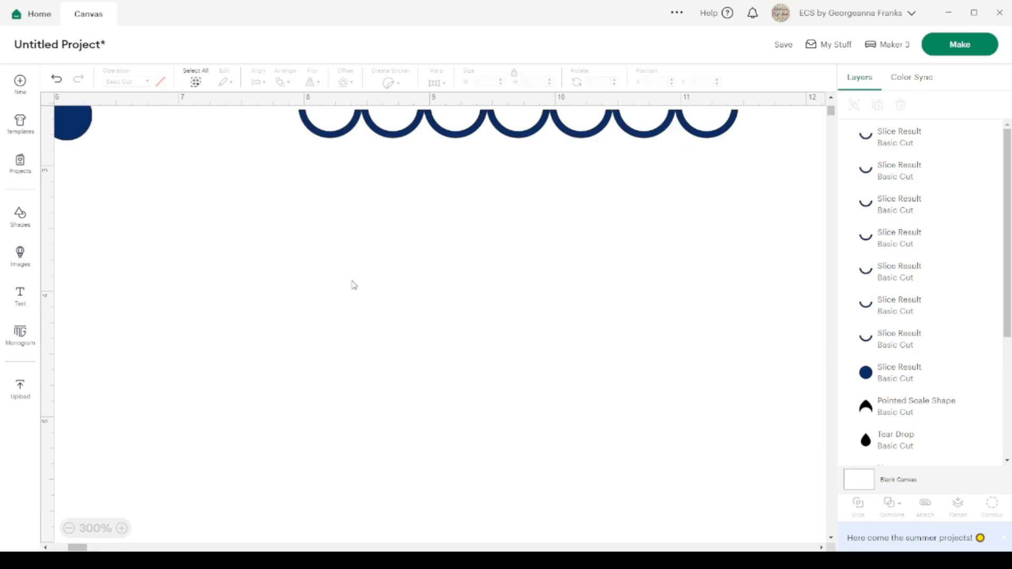
pyautogui.click(122, 528)
pyautogui.scroll(3, 322, 316)
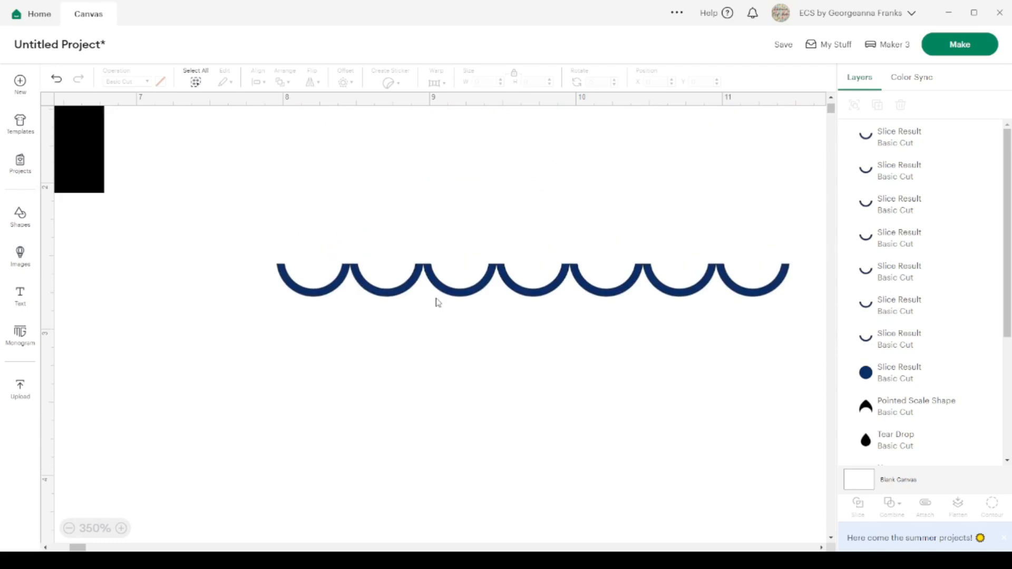
pyautogui.moveTo(783, 318); pyautogui.dragTo(411, 257)
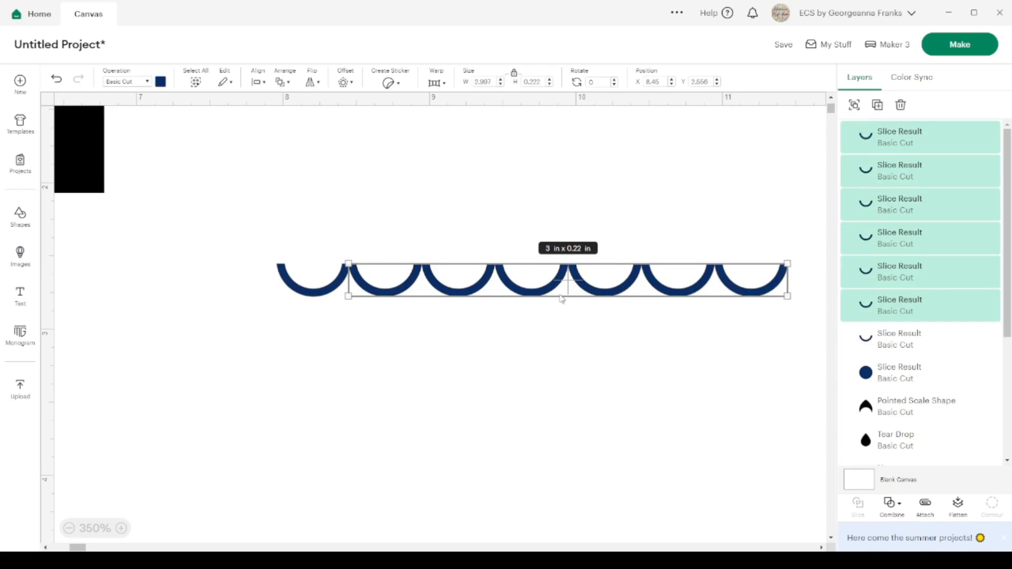
pyautogui.moveTo(789, 338); pyautogui.dragTo(472, 244)
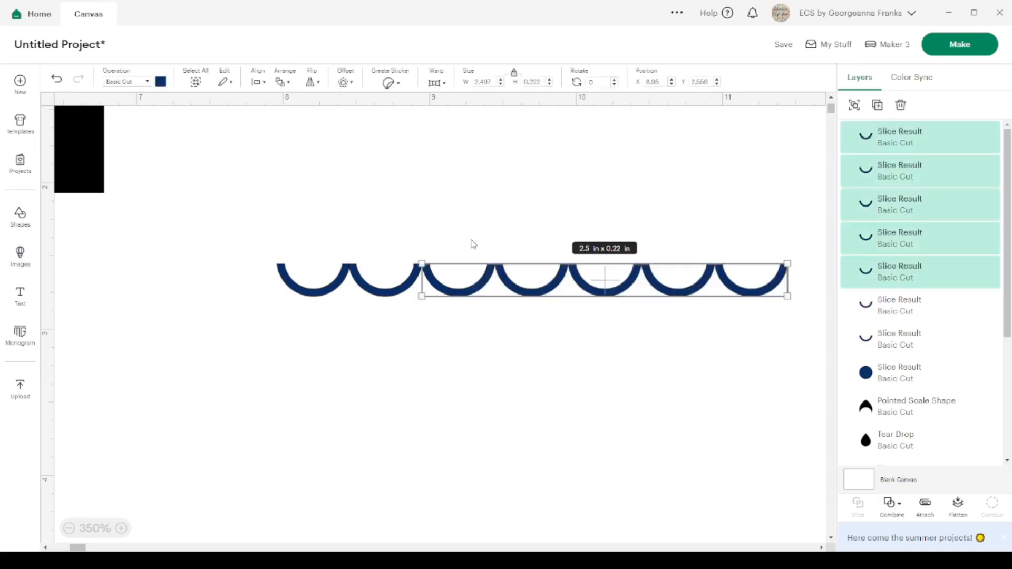
pyautogui.click(778, 352)
pyautogui.moveTo(793, 346); pyautogui.dragTo(546, 238)
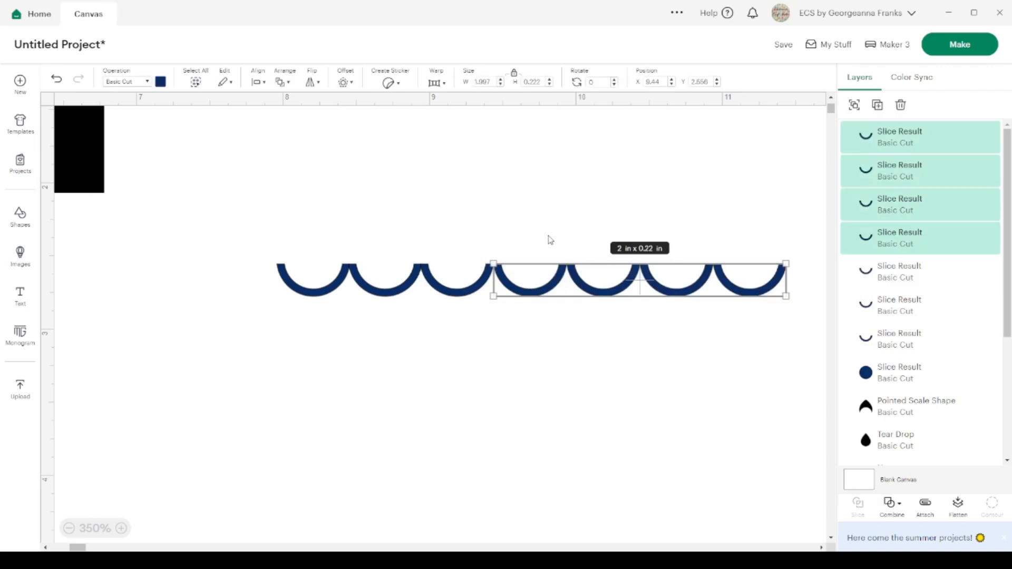
pyautogui.click(794, 339)
pyautogui.moveTo(794, 339); pyautogui.dragTo(609, 262)
pyautogui.press('Left')
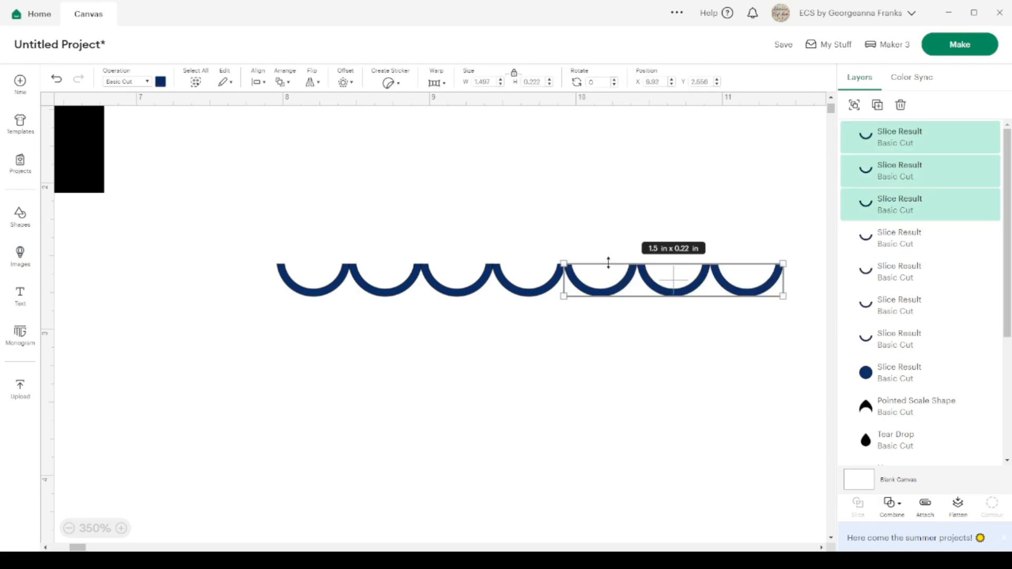
pyautogui.moveTo(797, 321); pyautogui.dragTo(685, 263)
pyautogui.click(765, 335)
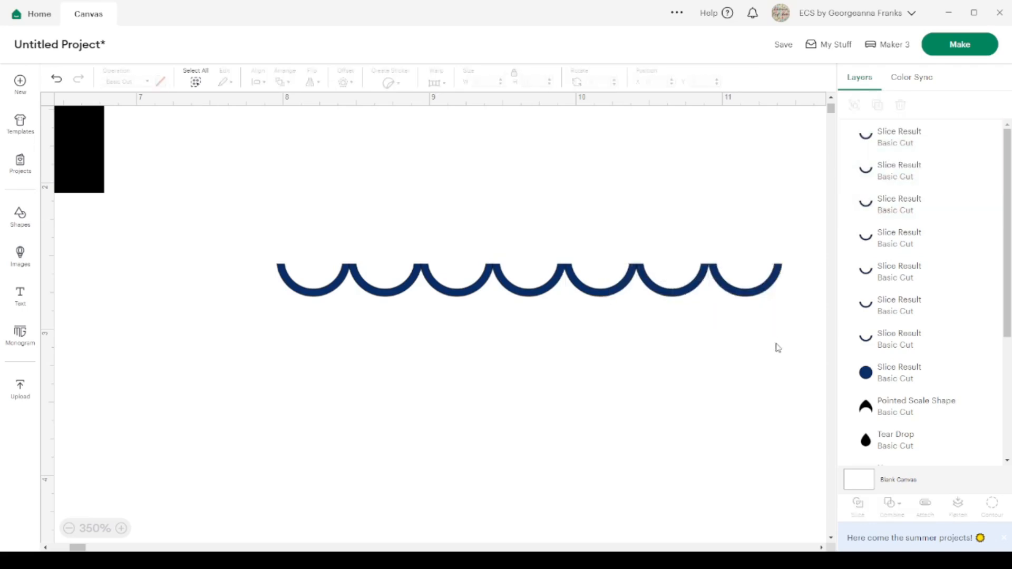
pyautogui.click(773, 290)
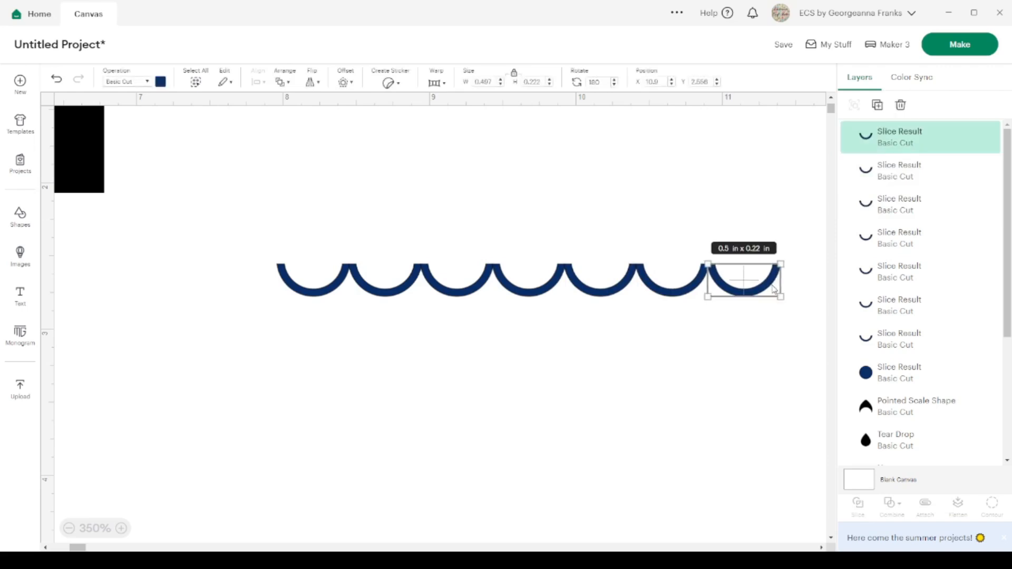
pyautogui.click(742, 368)
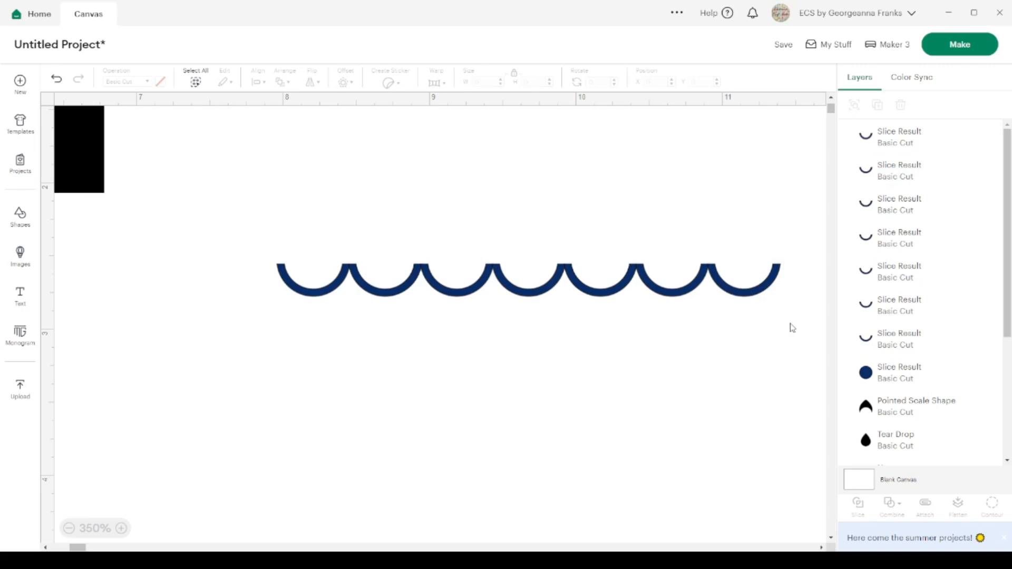
pyautogui.moveTo(243, 231); pyautogui.dragTo(821, 314)
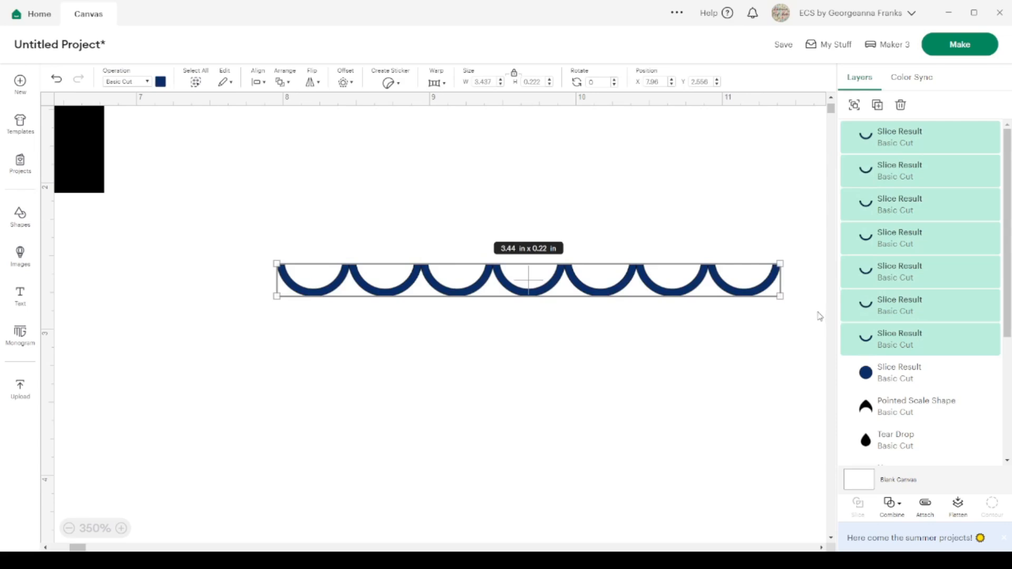
pyautogui.click(796, 339)
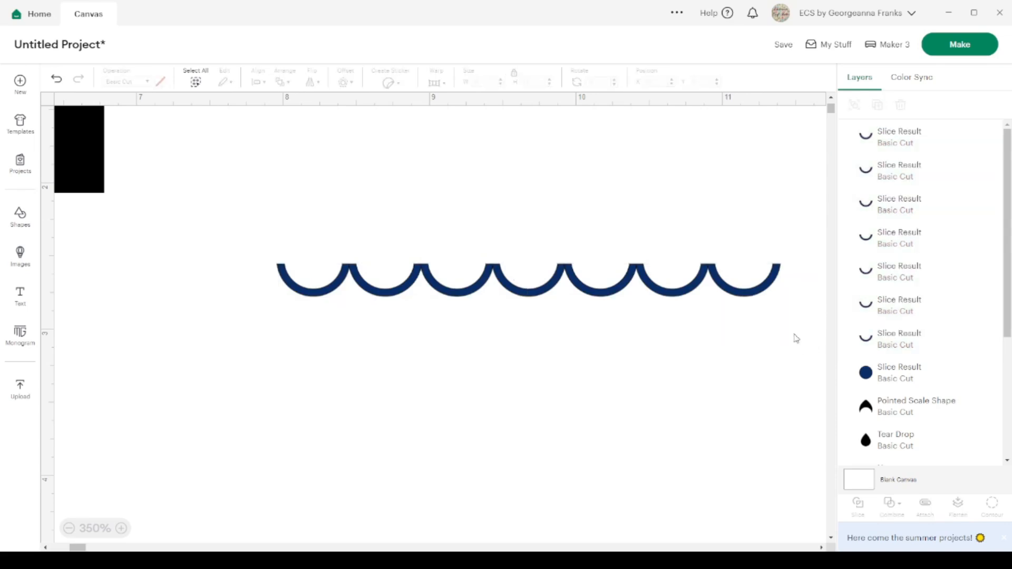
# Duplicate the last three half-rings and place the copies at the right end of the row, overlapping the seventh loop.
pyautogui.hscroll(5, 799, 336)
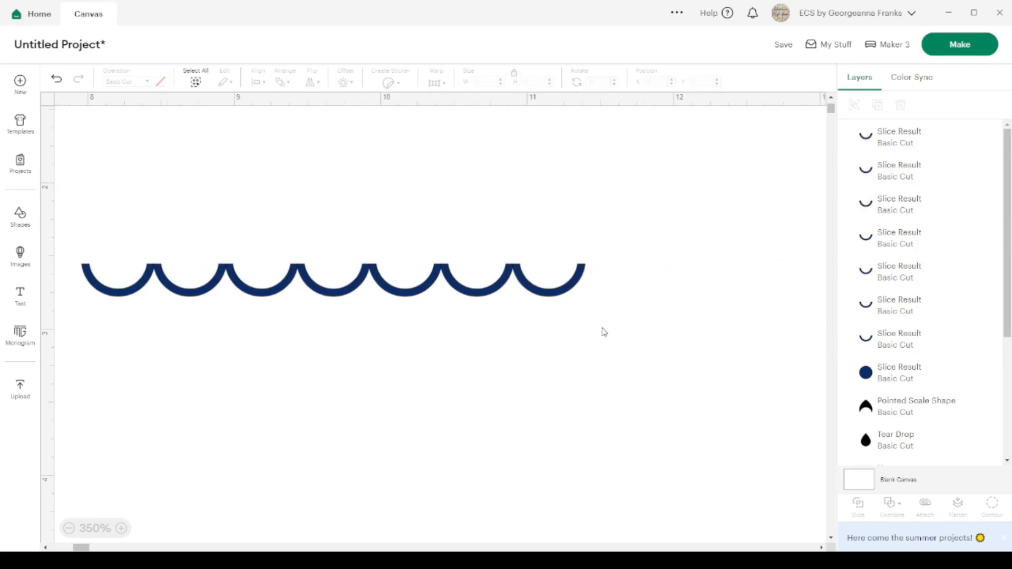
pyautogui.moveTo(626, 320); pyautogui.dragTo(401, 250)
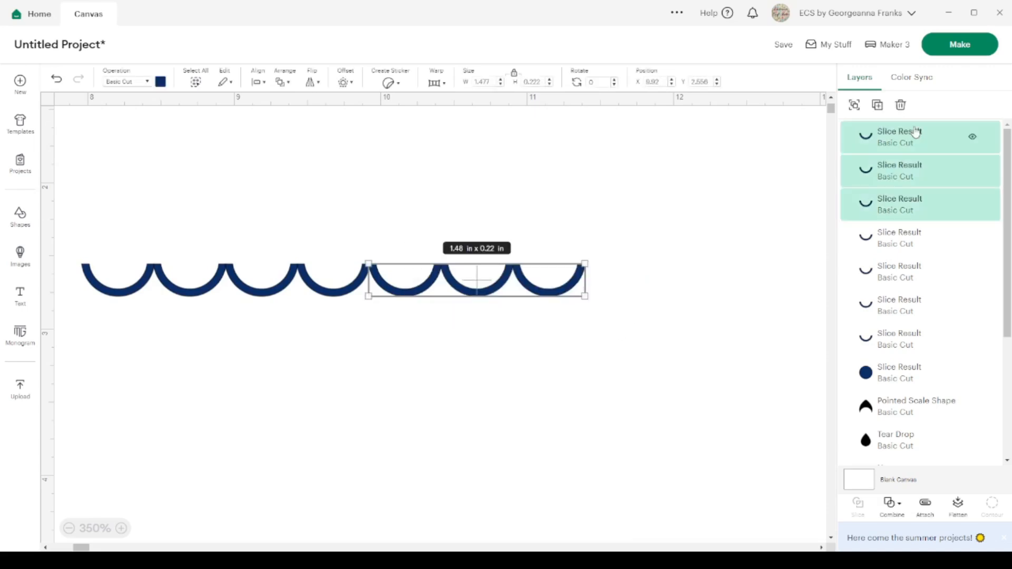
pyautogui.click(878, 106)
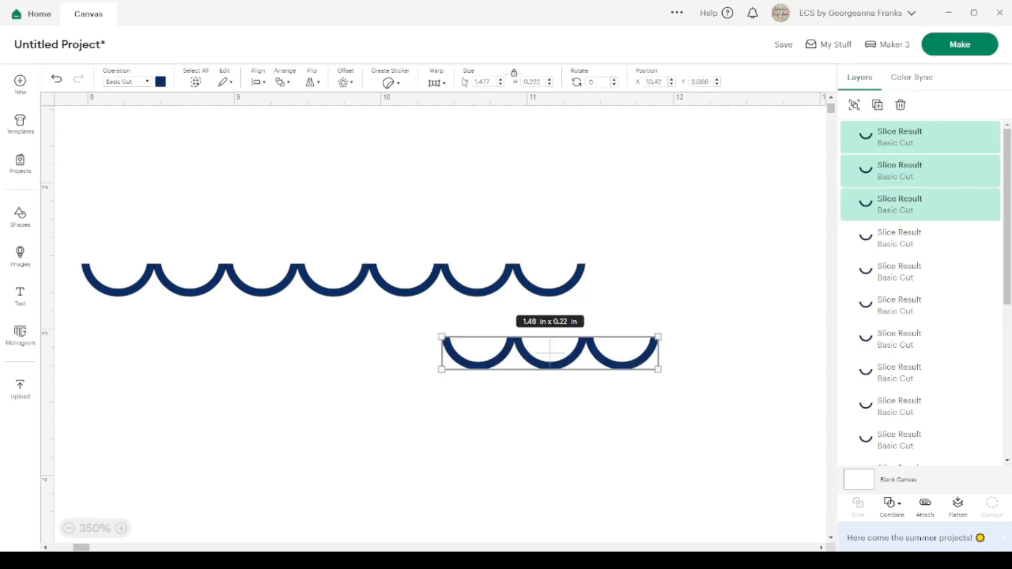
pyautogui.moveTo(556, 357); pyautogui.dragTo(696, 283)
pyautogui.click(658, 375)
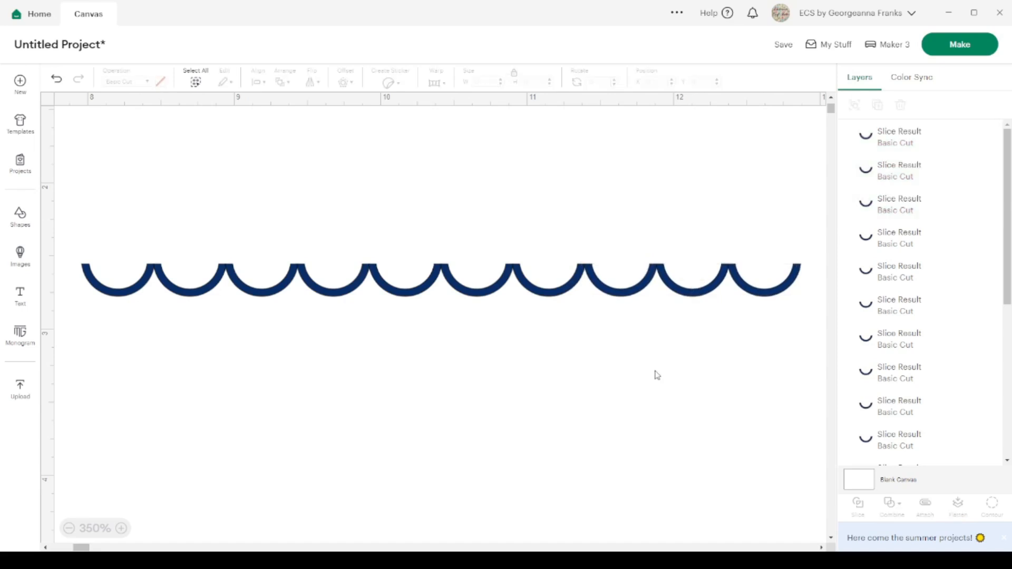
# Apply Align Top and Distribute Horizontally to all ten half-rings in the row.
pyautogui.moveTo(800, 374); pyautogui.dragTo(94, 243)
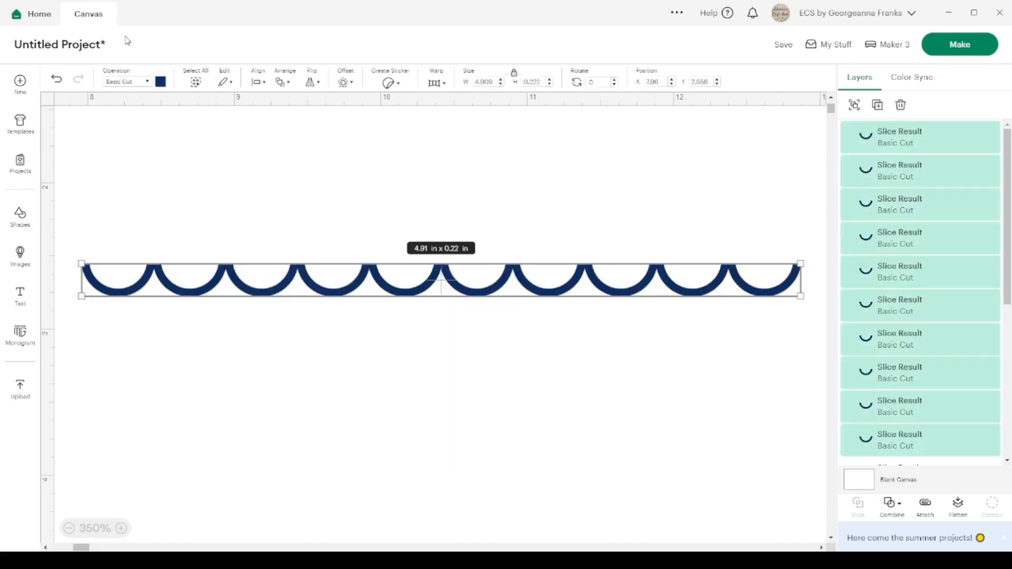
pyautogui.click(263, 82)
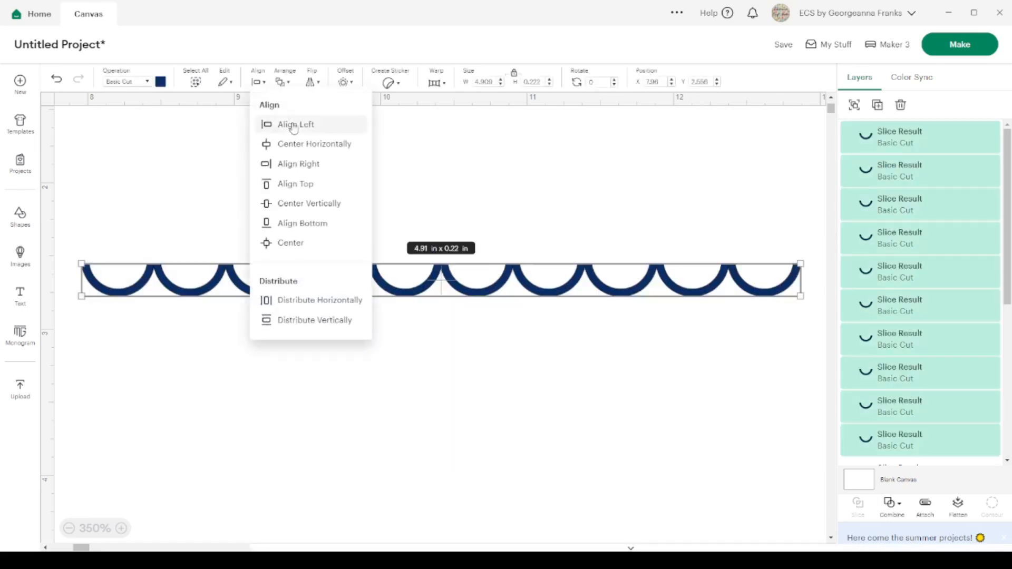
pyautogui.click(309, 190)
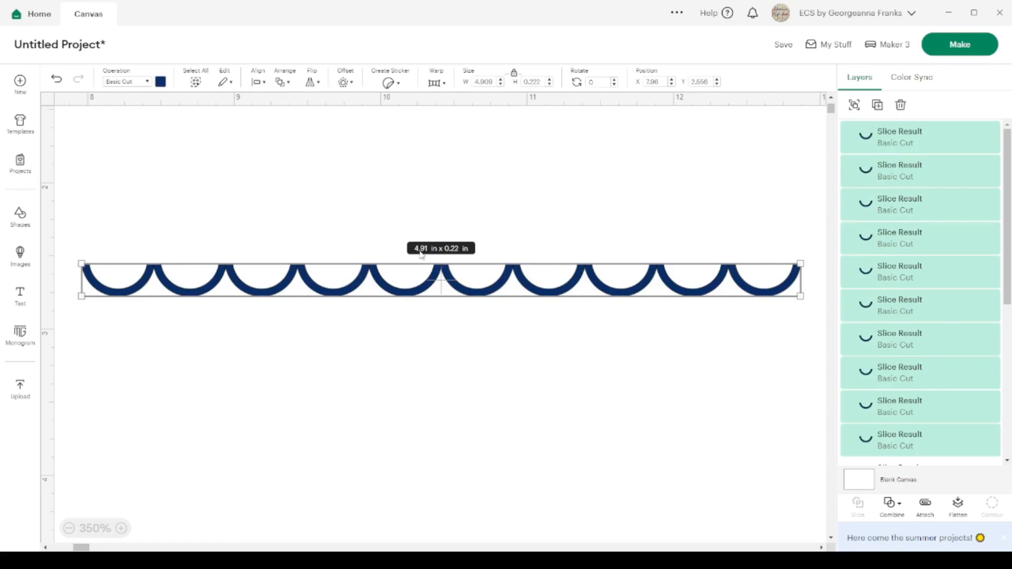
pyautogui.click(259, 82)
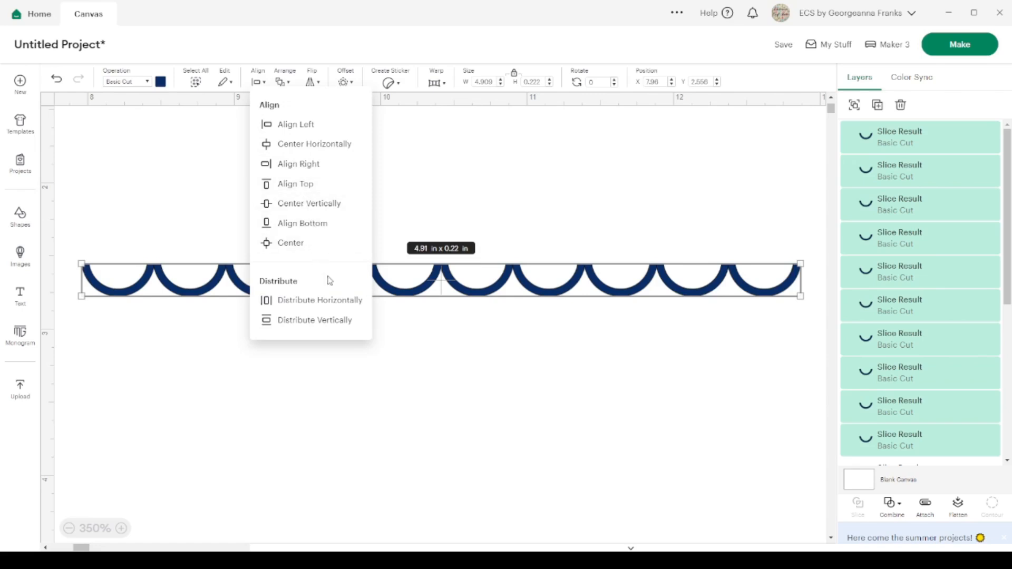
pyautogui.click(335, 306)
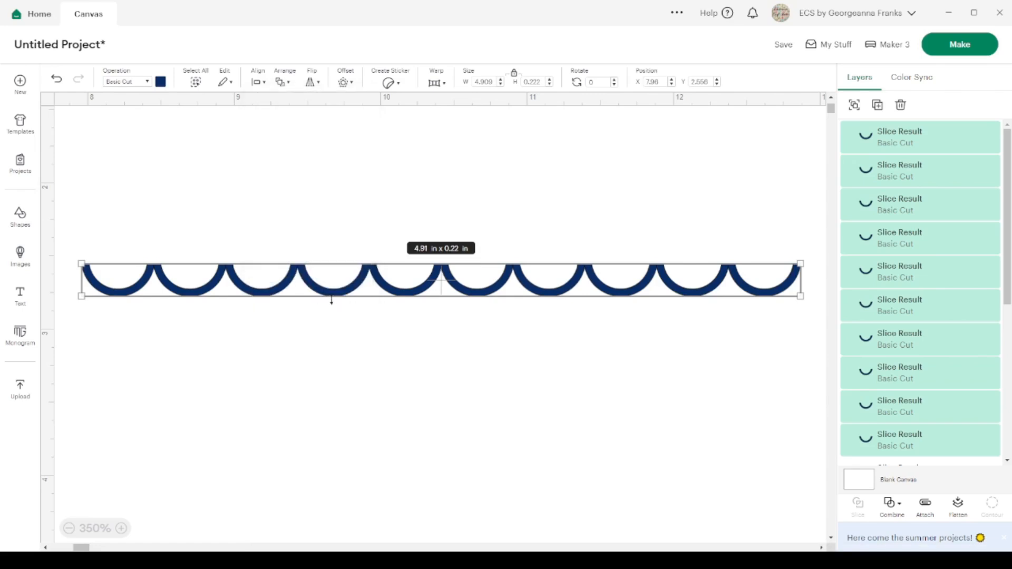
pyautogui.click(412, 399)
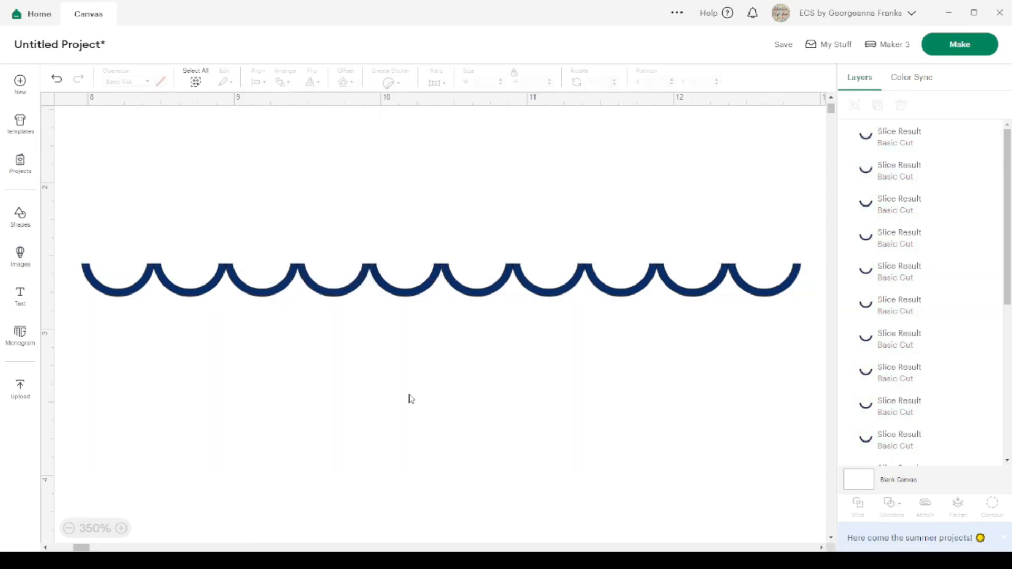
# Set a duplicate of the last half-ring aside above the row and weld the row's ten half-rings into one shape.
pyautogui.moveTo(796, 327); pyautogui.dragTo(99, 255)
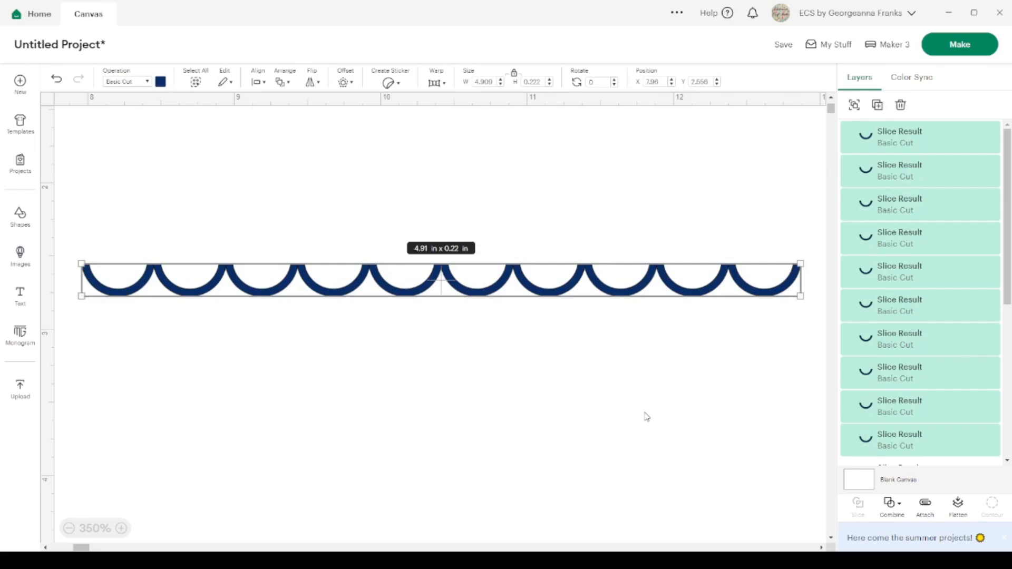
pyautogui.click(708, 373)
pyautogui.click(781, 294)
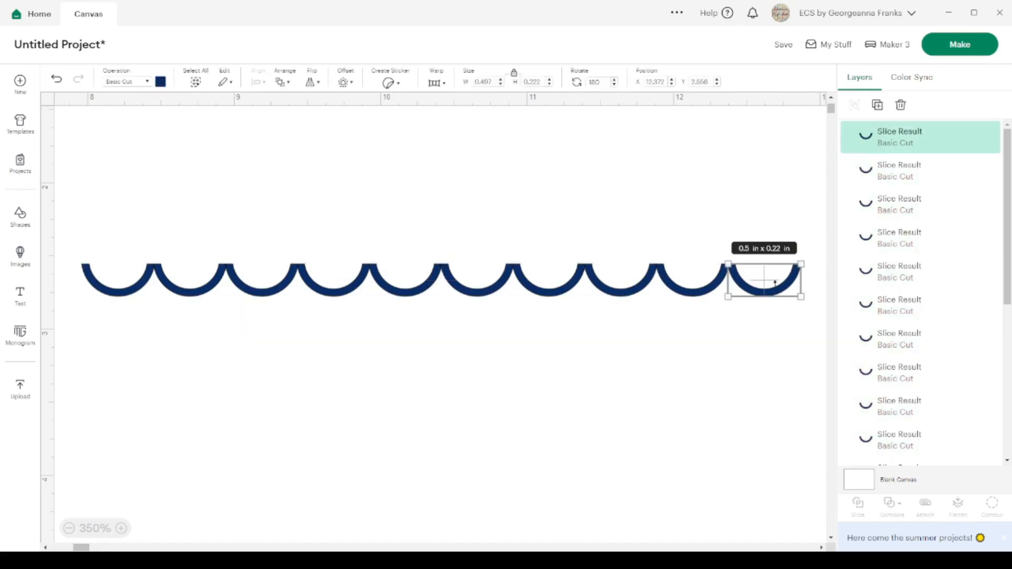
pyautogui.click(877, 105)
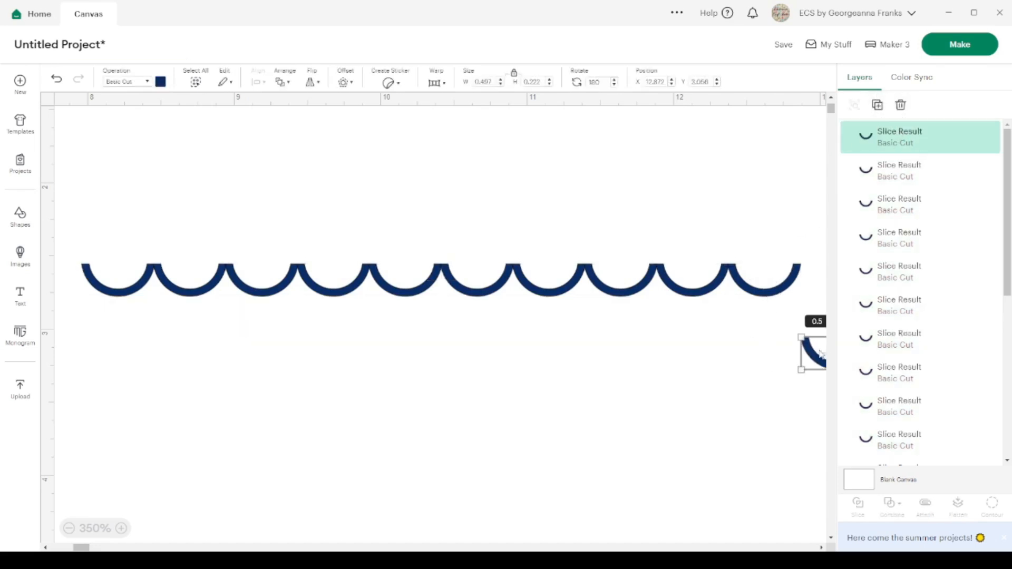
pyautogui.moveTo(818, 344); pyautogui.dragTo(120, 243)
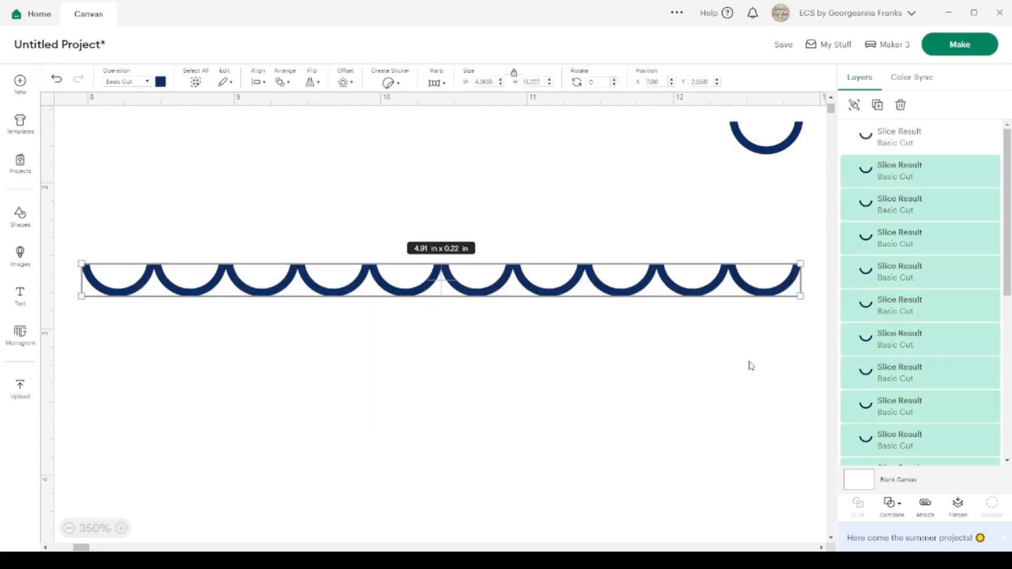
pyautogui.click(903, 520)
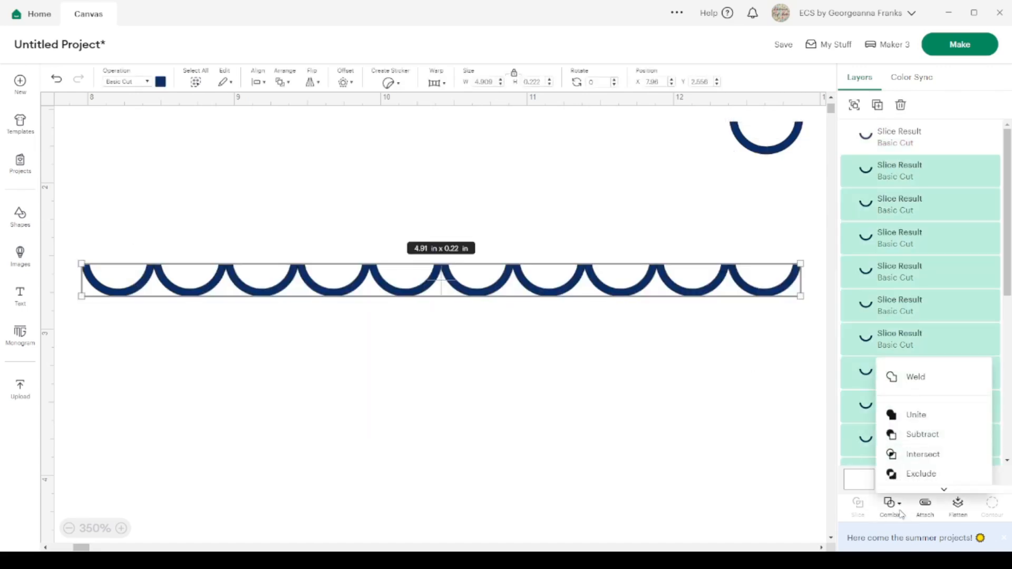
pyautogui.click(916, 377)
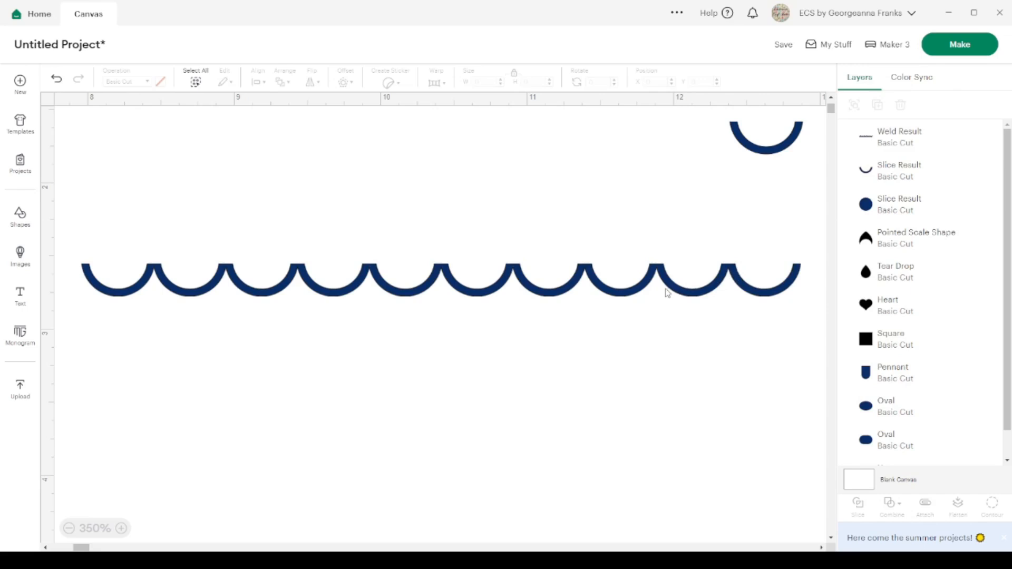
# Duplicate the welded row and nest the copy directly beneath it, shifted half a loop right, at about X 8.2, Y 2.756.
pyautogui.click(750, 289)
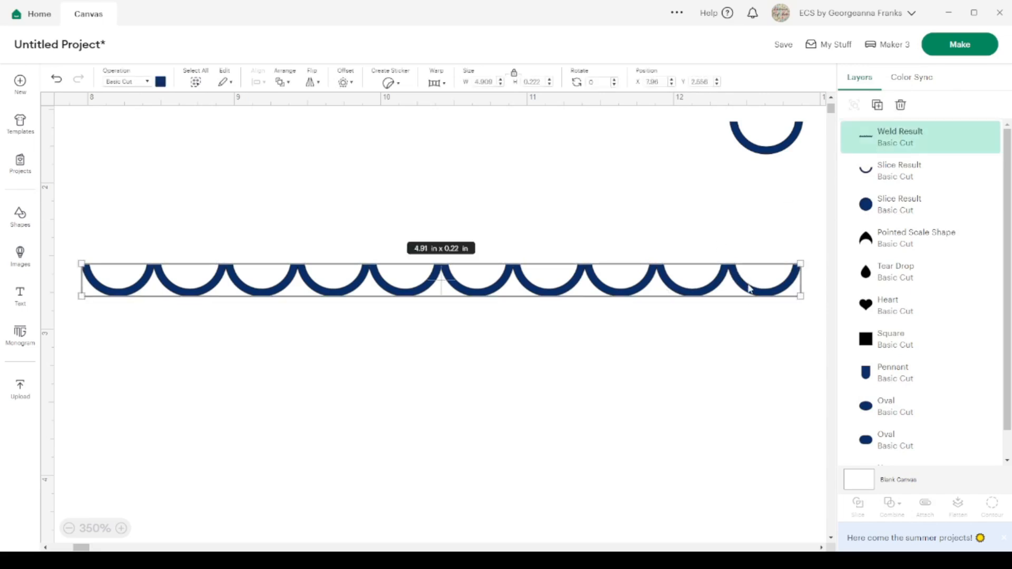
pyautogui.click(878, 106)
pyautogui.moveTo(559, 361); pyautogui.dragTo(557, 355)
pyautogui.press('Up')
pyautogui.press('Left')
pyautogui.press('Left')
pyautogui.press('Left')
pyautogui.press('Left')
pyautogui.press('Left')
pyautogui.press('Left')
pyautogui.press('Left')
pyautogui.press('Left')
pyautogui.press('Left')
pyautogui.press('Left')
pyautogui.press('Left')
pyautogui.press('Left')
pyautogui.press('Left')
pyautogui.press('Left')
pyautogui.press('Left')
pyautogui.press('Left')
pyautogui.press('Left')
pyautogui.press('Left')
pyautogui.press('Left')
pyautogui.press('Left')
pyautogui.press('Left')
pyautogui.press('Left')
pyautogui.press('Left')
pyautogui.press('Left')
pyautogui.press('Left')
pyautogui.press('Up')
pyautogui.press('Up')
pyautogui.press('Up')
pyautogui.press('Up')
pyautogui.press('Up')
pyautogui.press('Up')
pyautogui.press('Up')
pyautogui.press('Up')
pyautogui.press('Up')
pyautogui.press('Up')
pyautogui.press('Up')
pyautogui.press('Up')
pyautogui.press('Right')
pyautogui.press('Right')
pyautogui.press('Up')
pyautogui.press('Up')
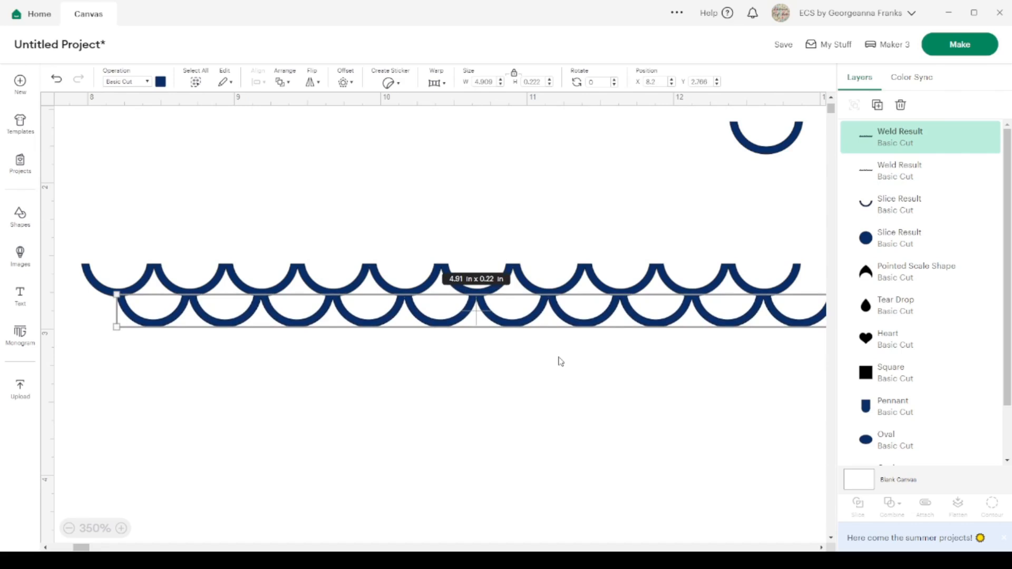
pyautogui.click(644, 442)
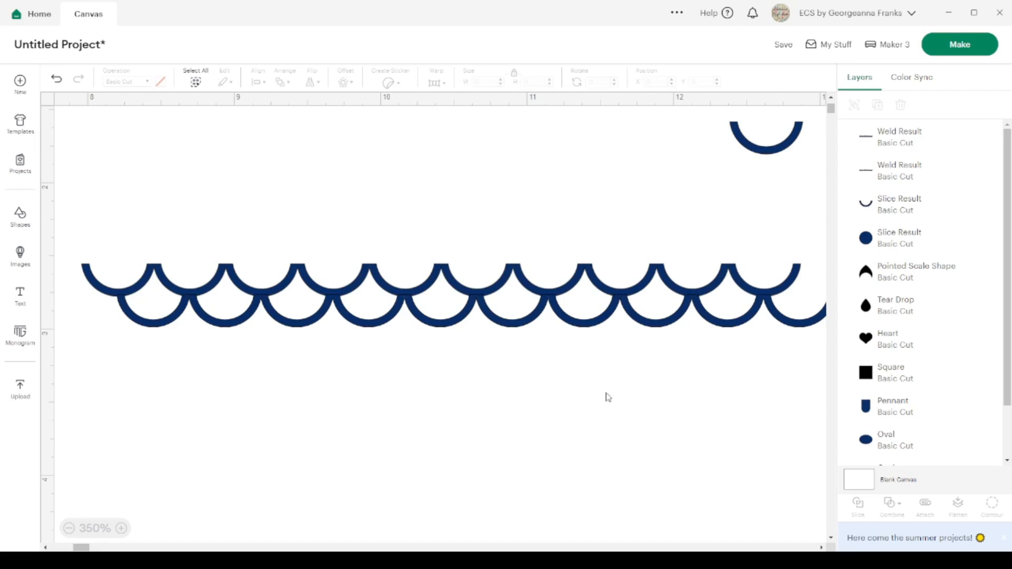
pyautogui.click(521, 317)
pyautogui.moveTo(521, 316); pyautogui.dragTo(520, 317)
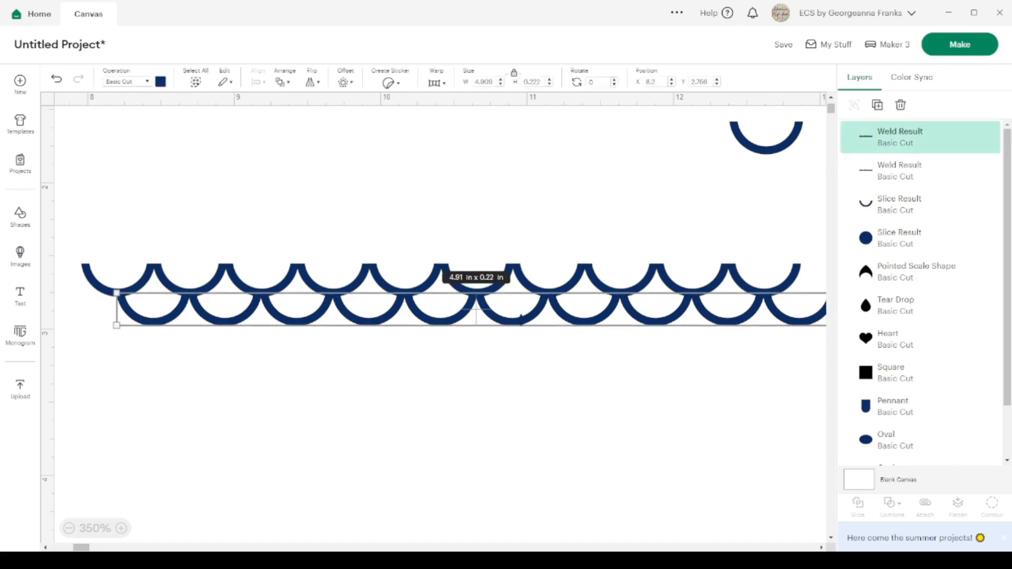
pyautogui.click(573, 415)
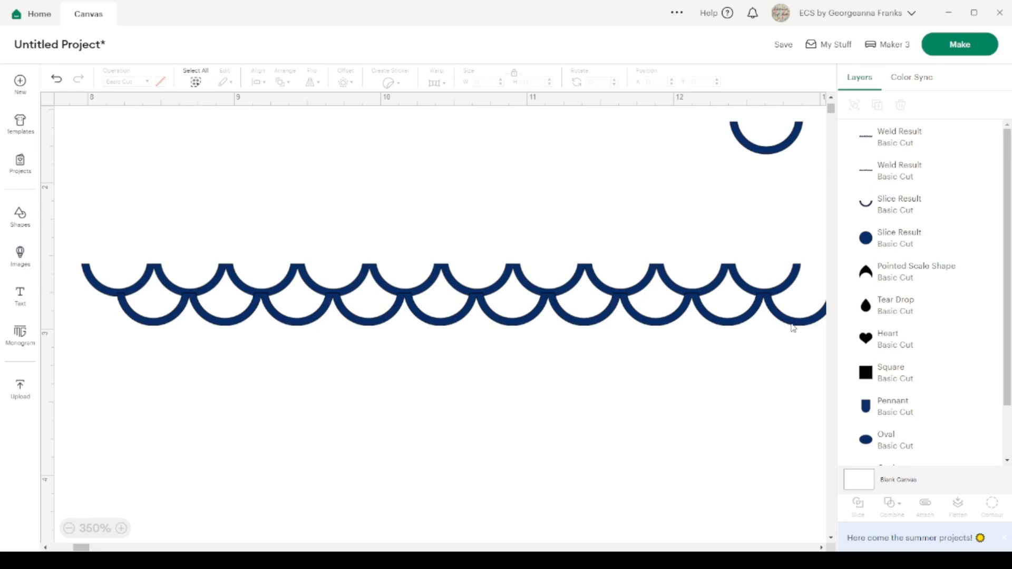
# Group the two nested scallop rows and duplicate the group three times.
pyautogui.hscroll(1, 794, 328)
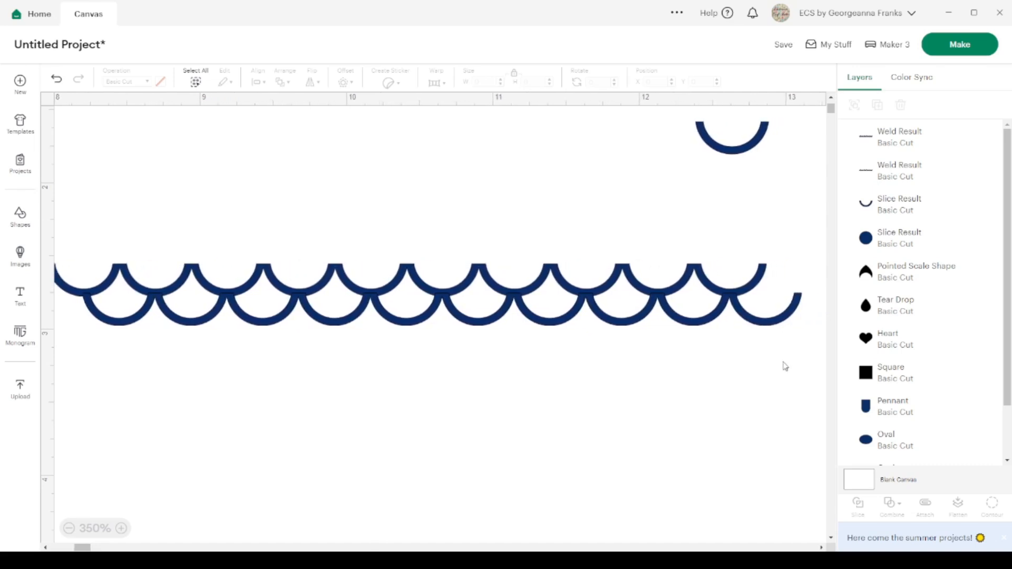
pyautogui.moveTo(792, 377); pyautogui.dragTo(67, 237)
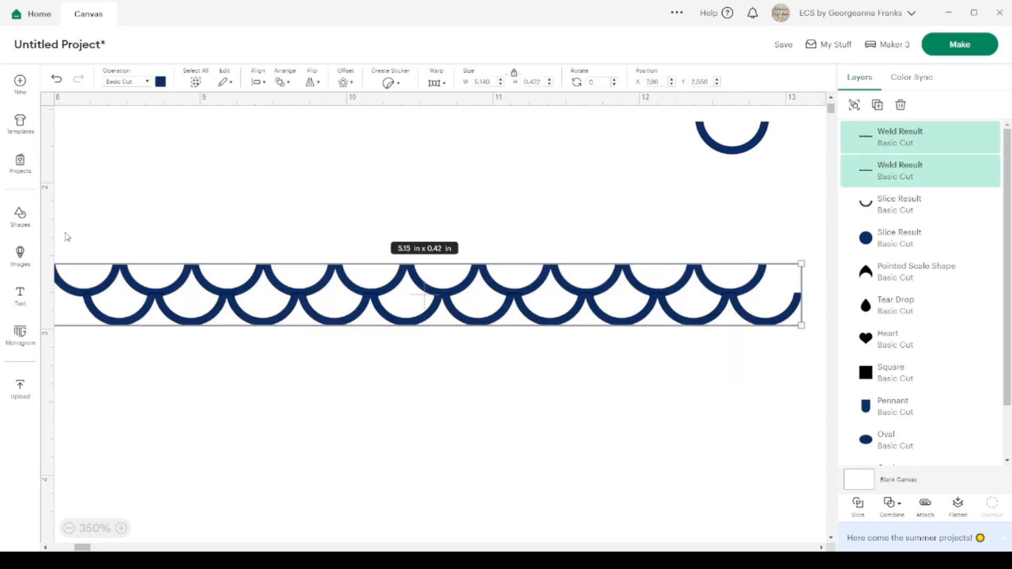
pyautogui.hscroll(-1, 241, 320)
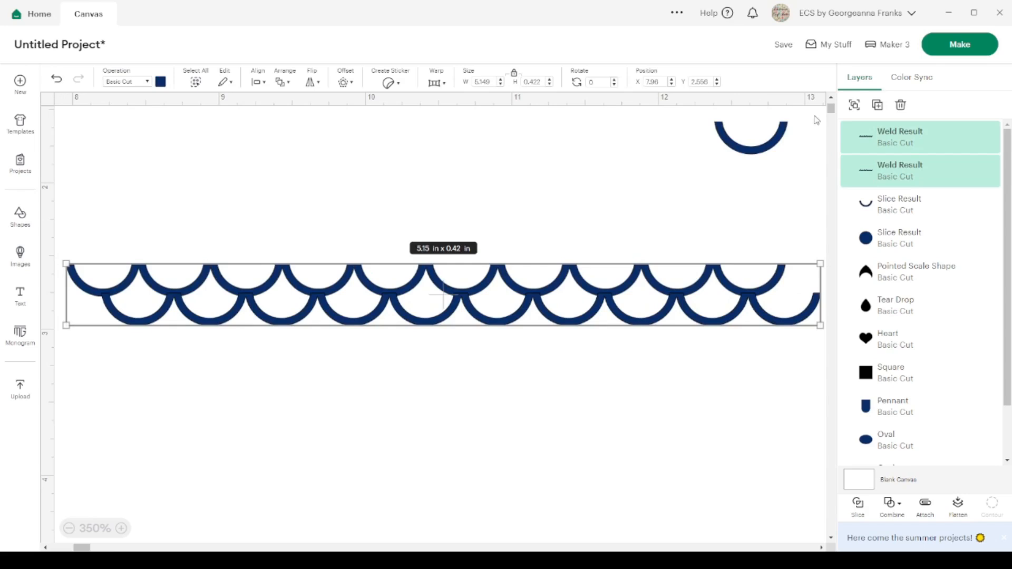
pyautogui.click(854, 106)
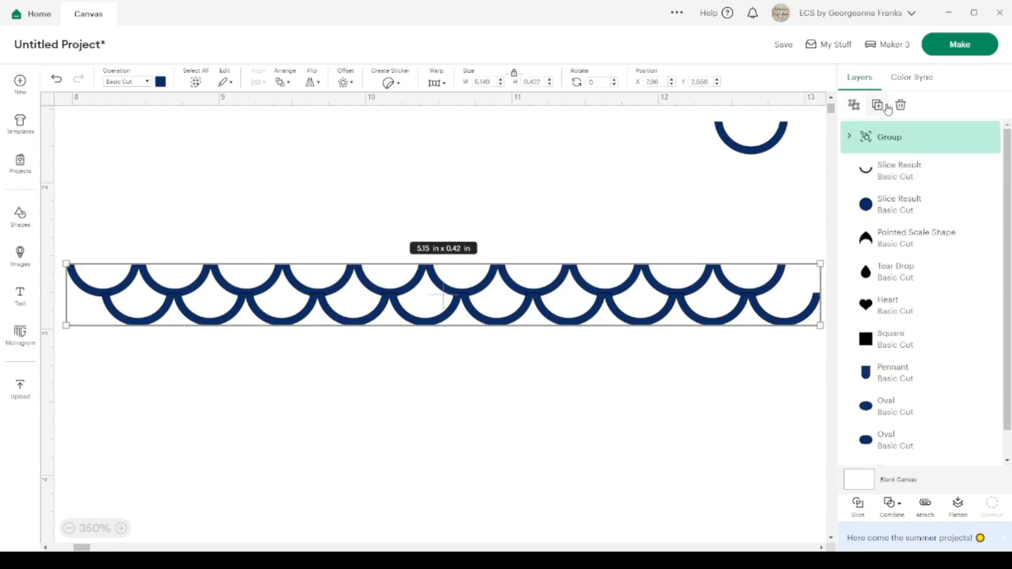
pyautogui.click(878, 107)
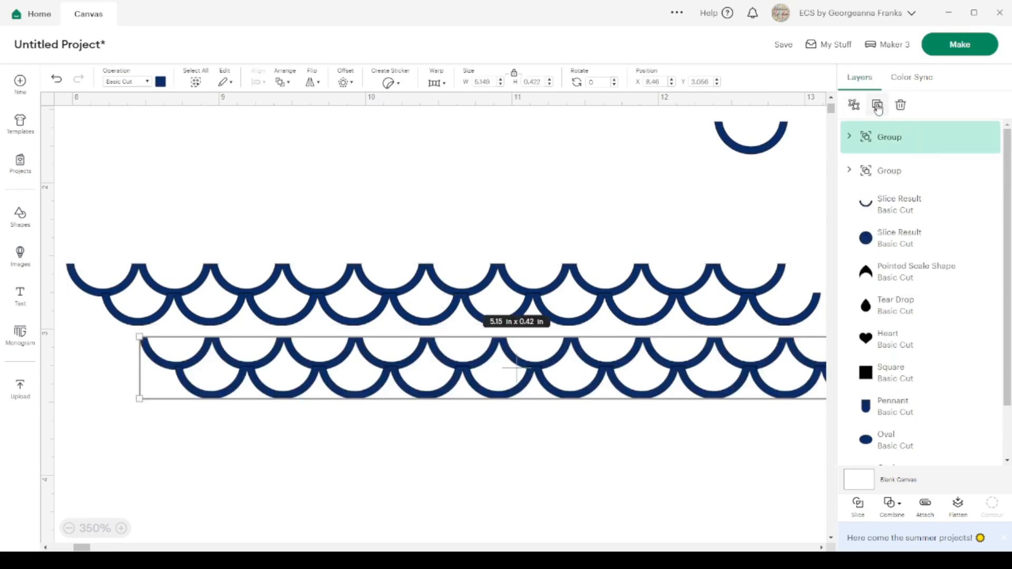
pyautogui.click(878, 107)
pyautogui.click(878, 107)
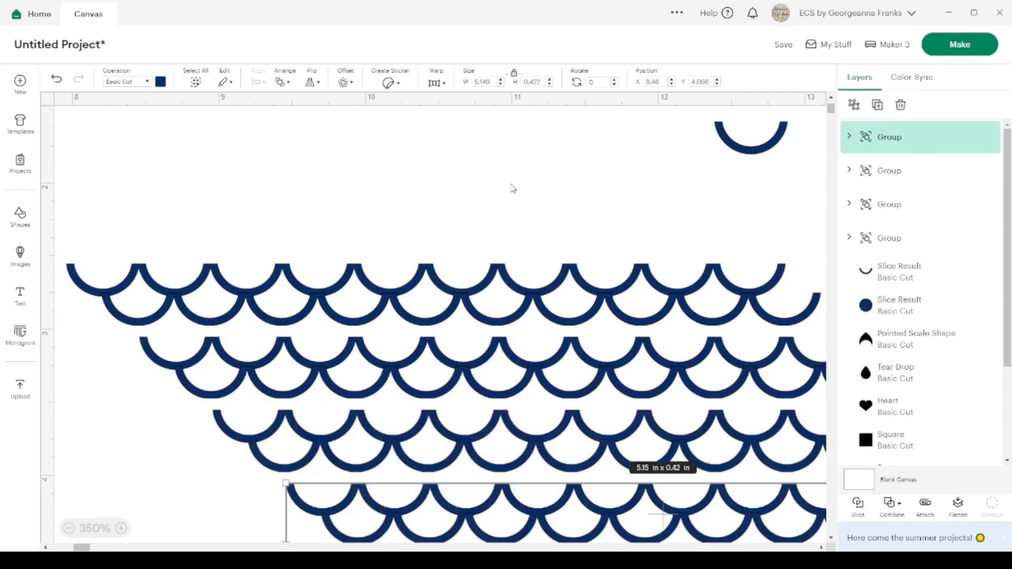
# Stack the three duplicated groups directly beneath the original so the scallops interlock into eight continuous rows.
pyautogui.scroll(-1, 513, 188)
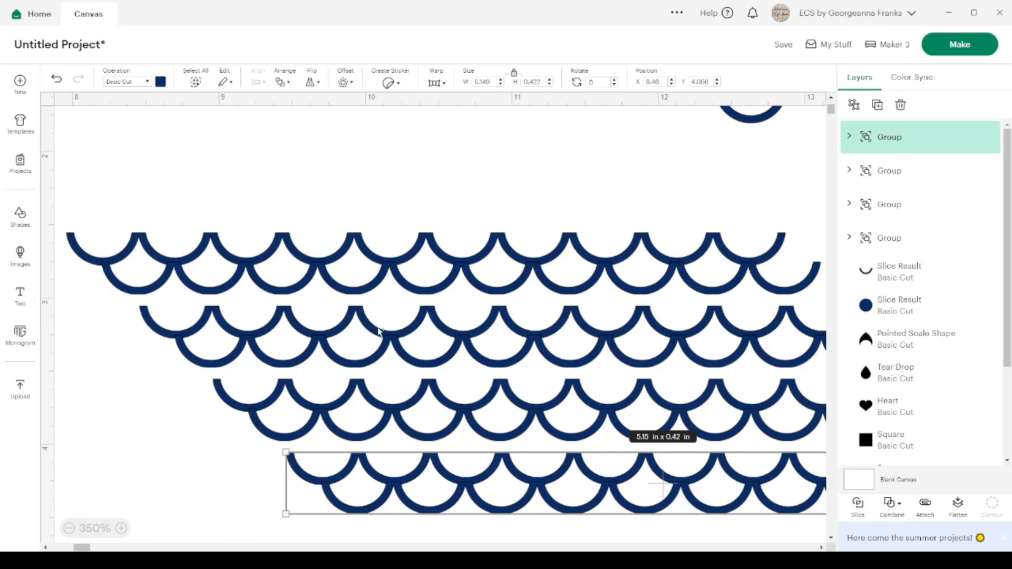
pyautogui.moveTo(378, 334); pyautogui.dragTo(303, 322)
pyautogui.moveTo(324, 410); pyautogui.dragTo(173, 387)
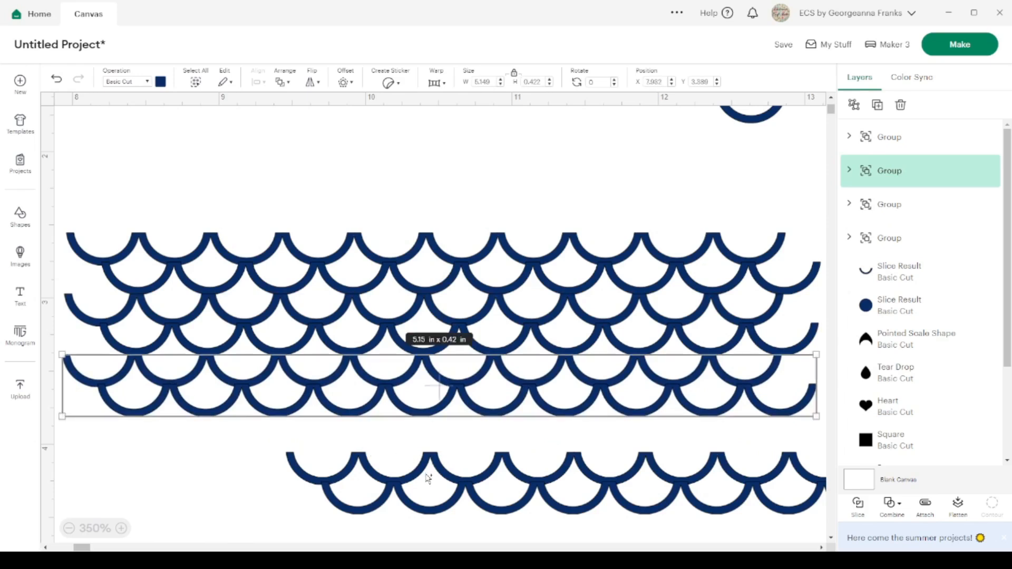
pyautogui.moveTo(436, 491); pyautogui.dragTo(210, 455)
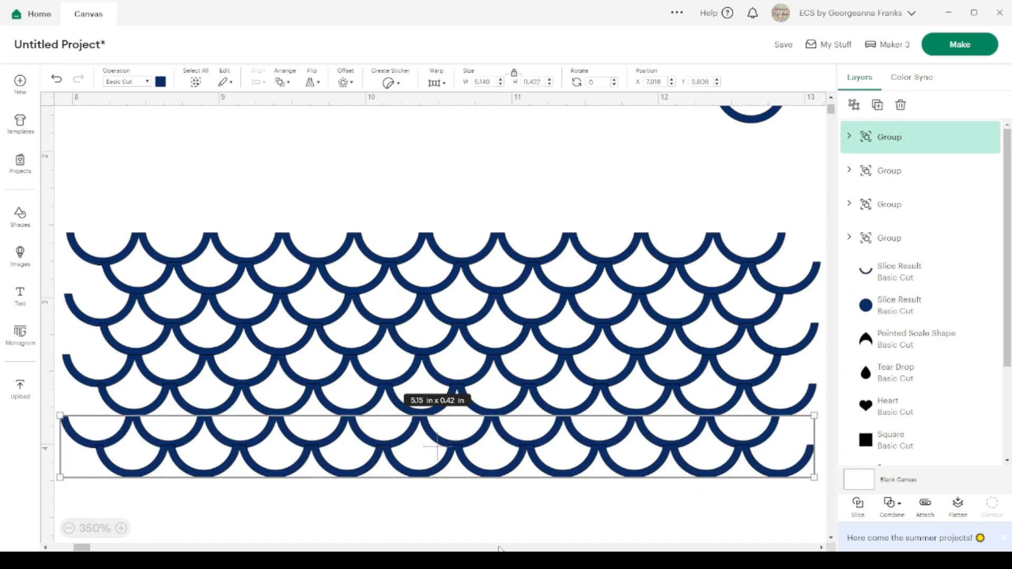
# Duplicate all four groups together and fit the copies directly under the existing scallop rows.
pyautogui.moveTo(524, 520); pyautogui.dragTo(385, 225)
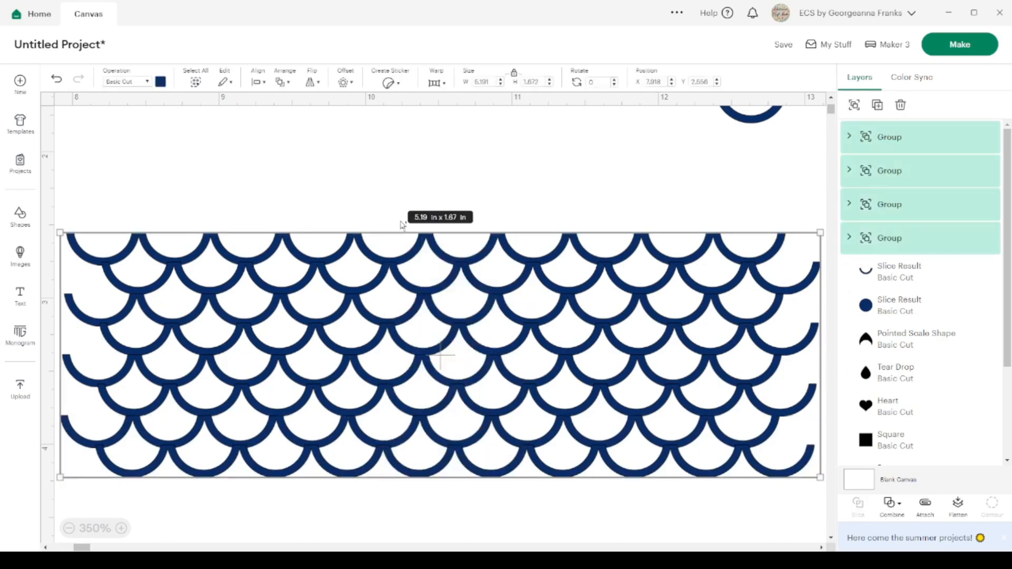
pyautogui.click(877, 105)
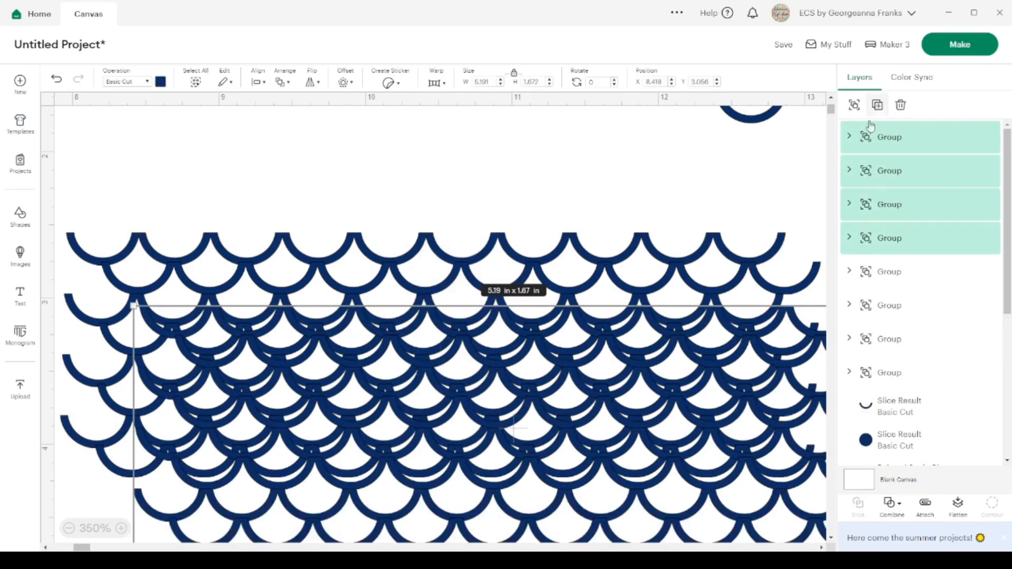
pyautogui.scroll(-5, 639, 319)
pyautogui.moveTo(512, 193); pyautogui.dragTo(430, 351)
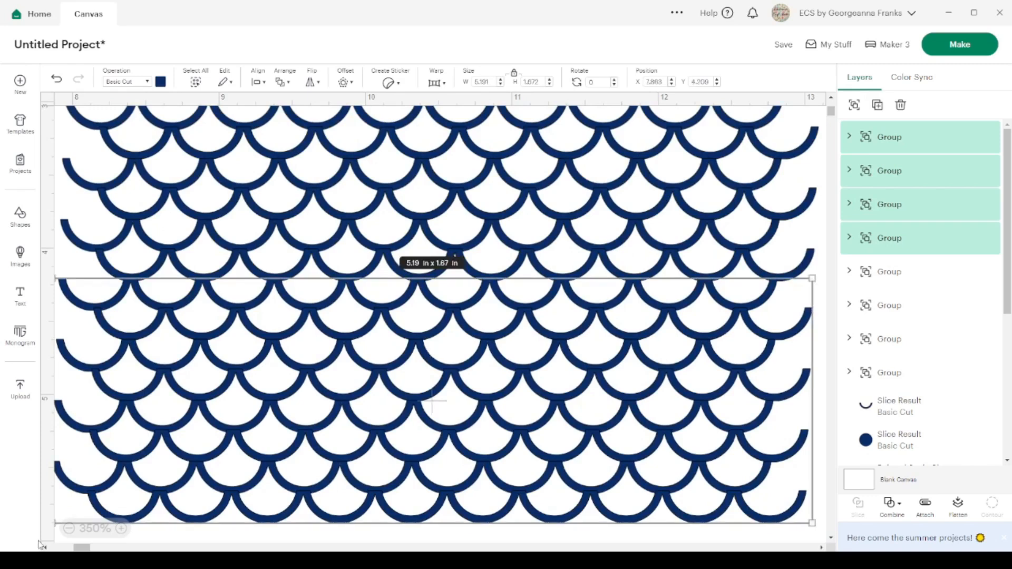
# Duplicate the lower four groups of the scallop pattern and fit the copies directly beneath the bottom row.
pyautogui.click(69, 528)
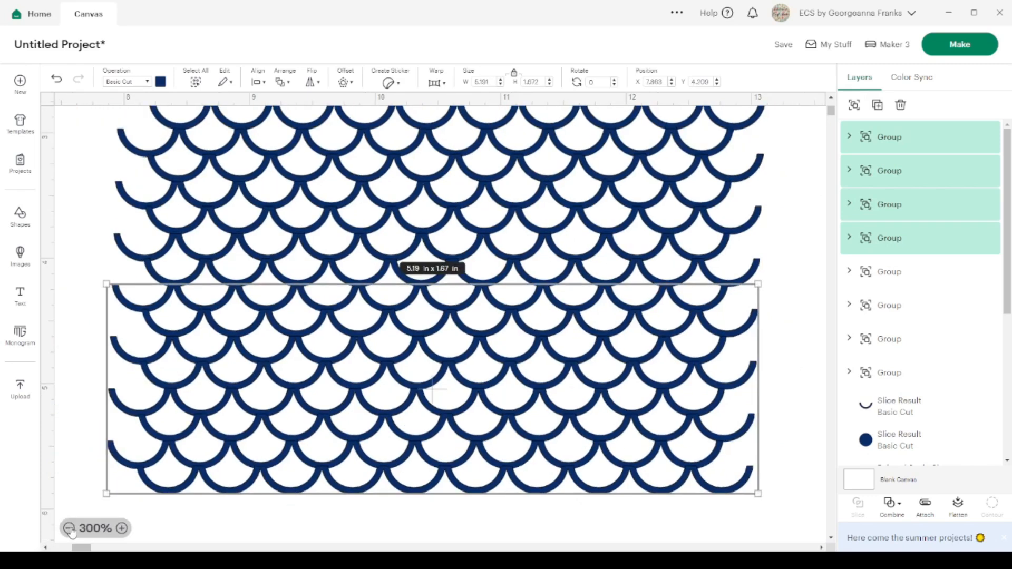
pyautogui.click(69, 529)
pyautogui.scroll(1, 485, 215)
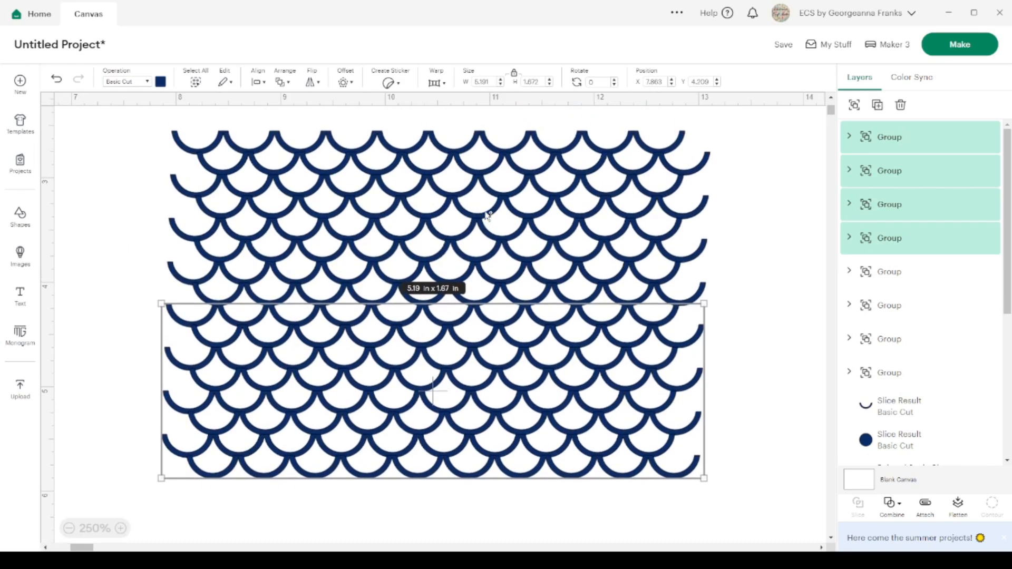
pyautogui.moveTo(157, 116); pyautogui.dragTo(738, 503)
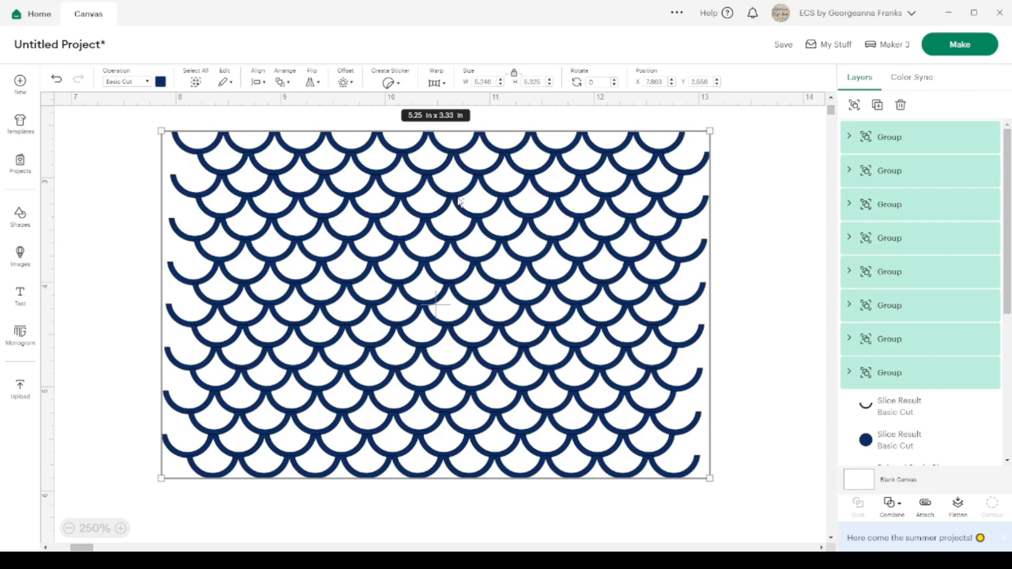
pyautogui.moveTo(741, 509); pyautogui.dragTo(116, 334)
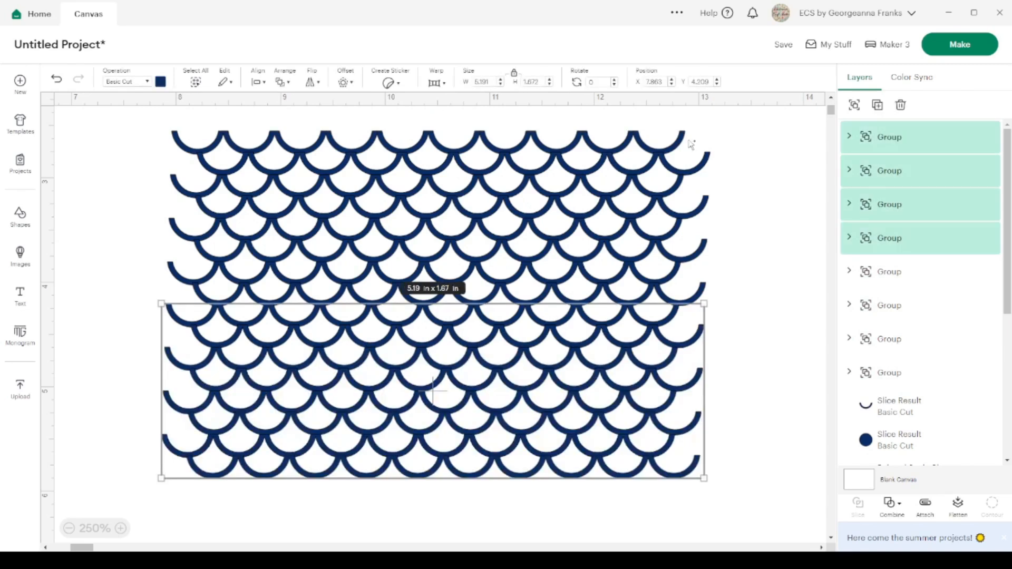
pyautogui.click(878, 106)
pyautogui.scroll(-3, 456, 420)
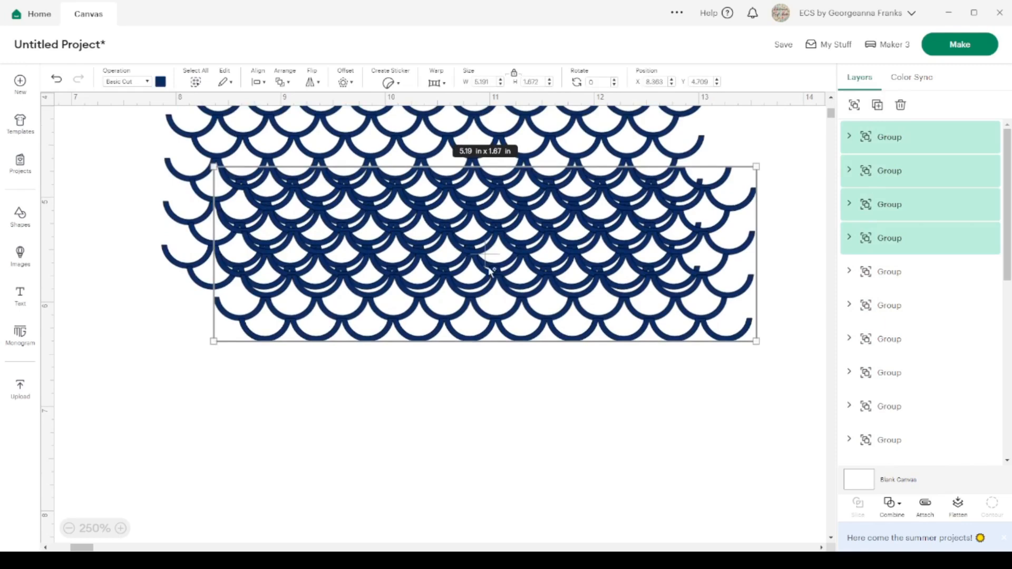
pyautogui.moveTo(511, 209); pyautogui.dragTo(453, 331)
pyautogui.scroll(1, 448, 327)
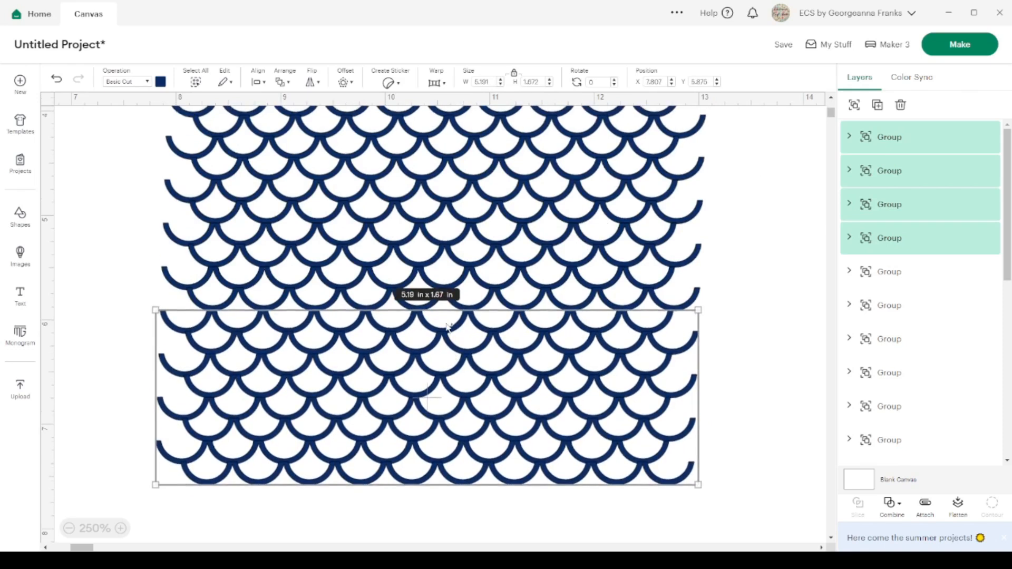
# Delete the bottommost two-row group and select all the remaining groups of the scallop pattern.
pyautogui.moveTo(733, 517); pyautogui.dragTo(118, 73)
pyautogui.scroll(3, 267, 175)
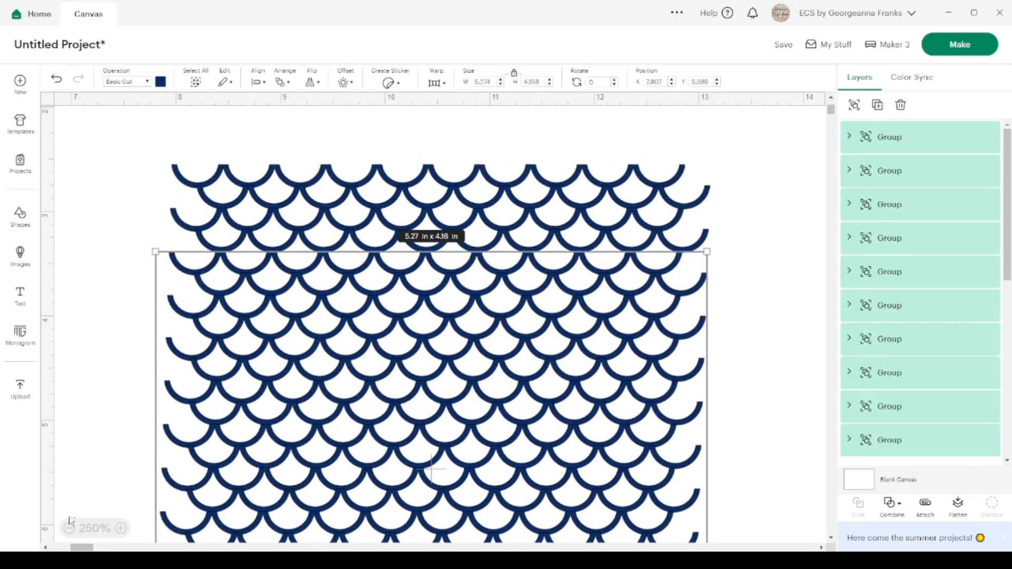
pyautogui.click(68, 528)
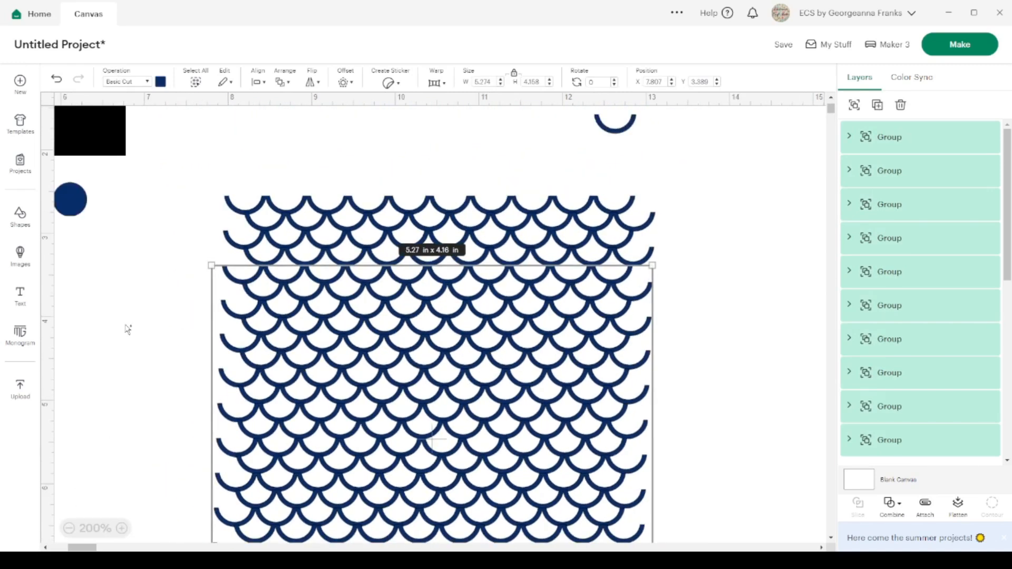
pyautogui.scroll(-2, 127, 329)
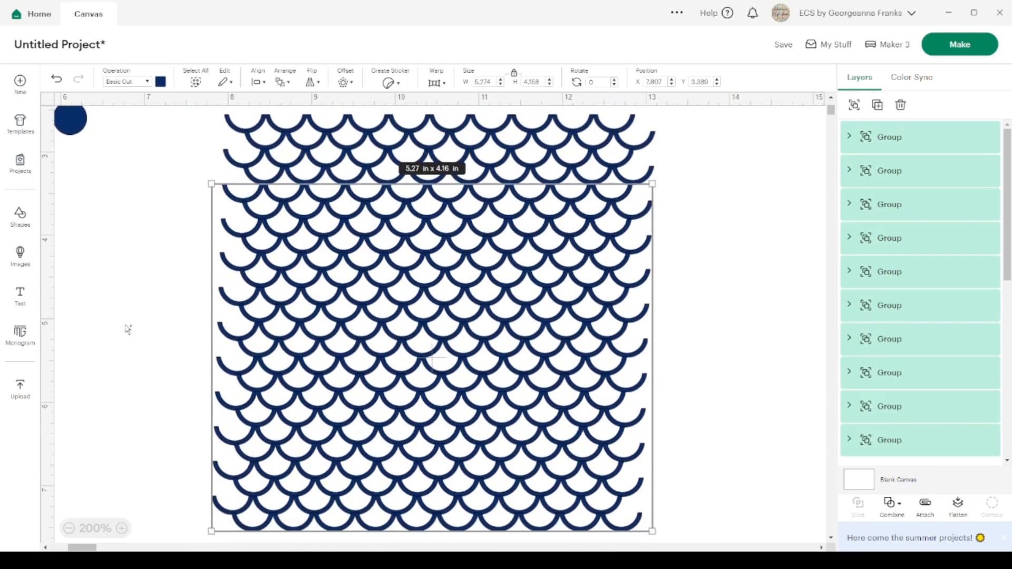
pyautogui.moveTo(189, 109); pyautogui.dragTo(721, 540)
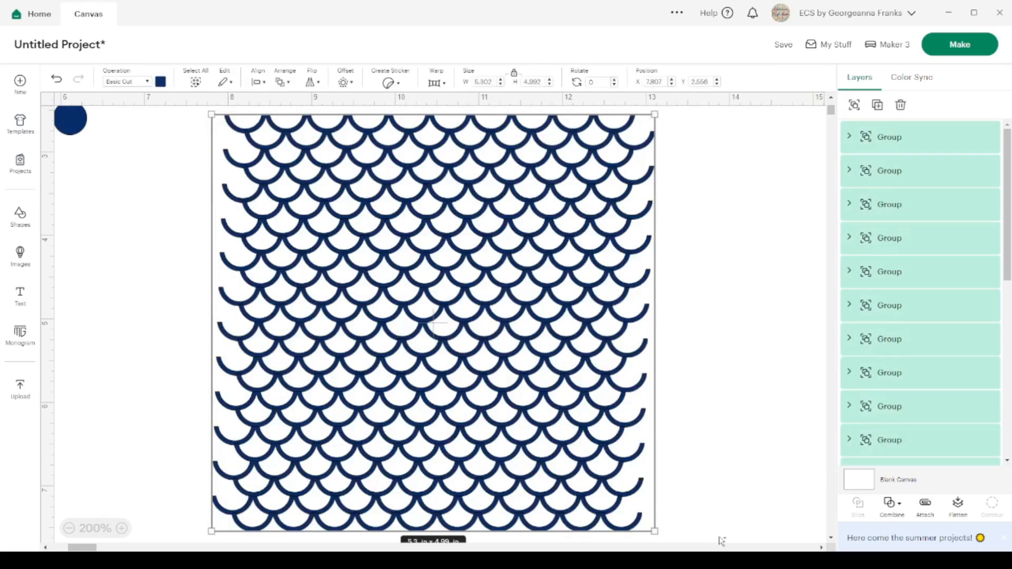
pyautogui.click(719, 456)
pyautogui.click(613, 526)
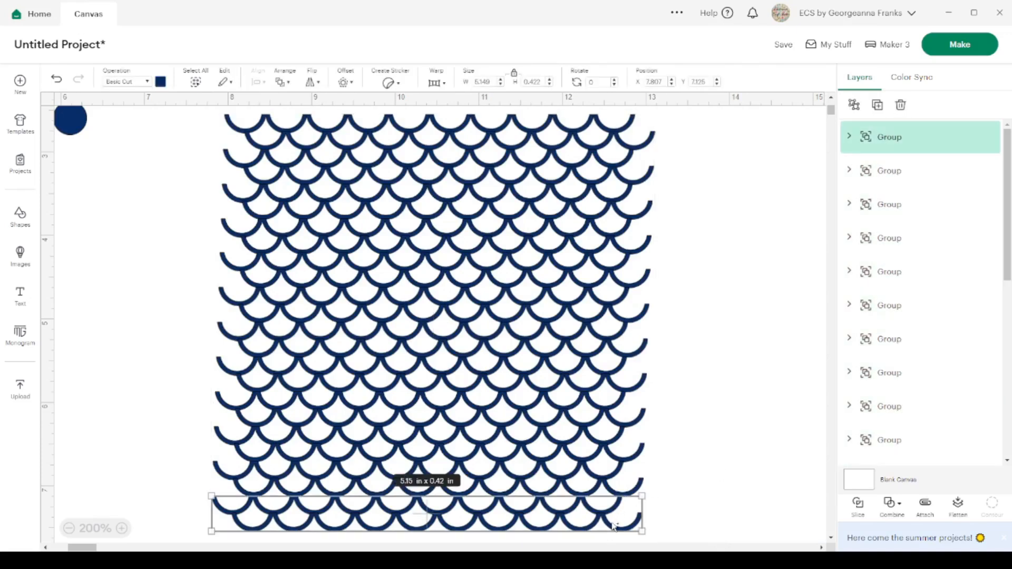
pyautogui.press('Delete')
pyautogui.moveTo(672, 514); pyautogui.dragTo(190, 109)
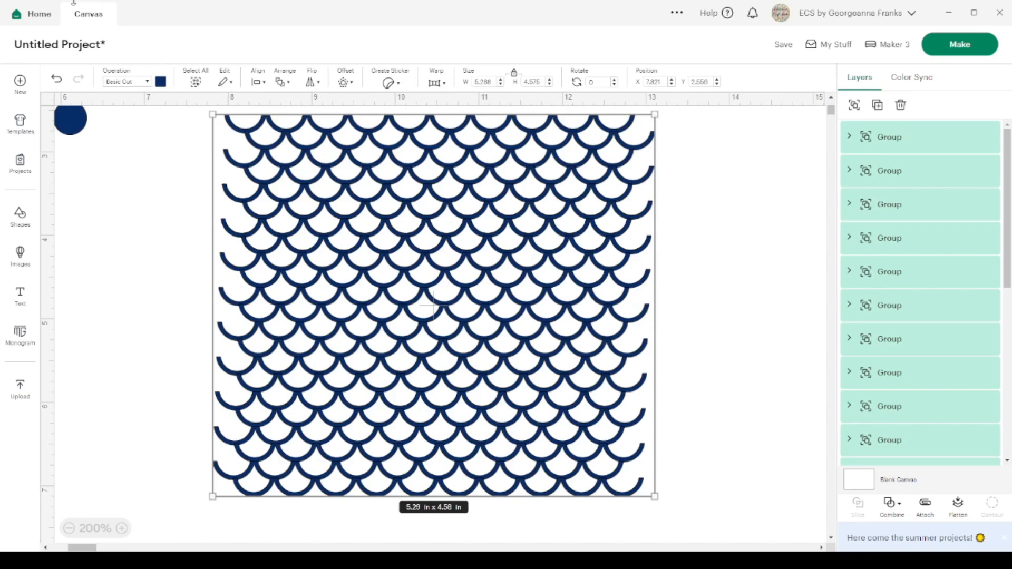
# Left-align all the selected scallop groups and distribute them evenly in the vertical direction.
pyautogui.click(260, 84)
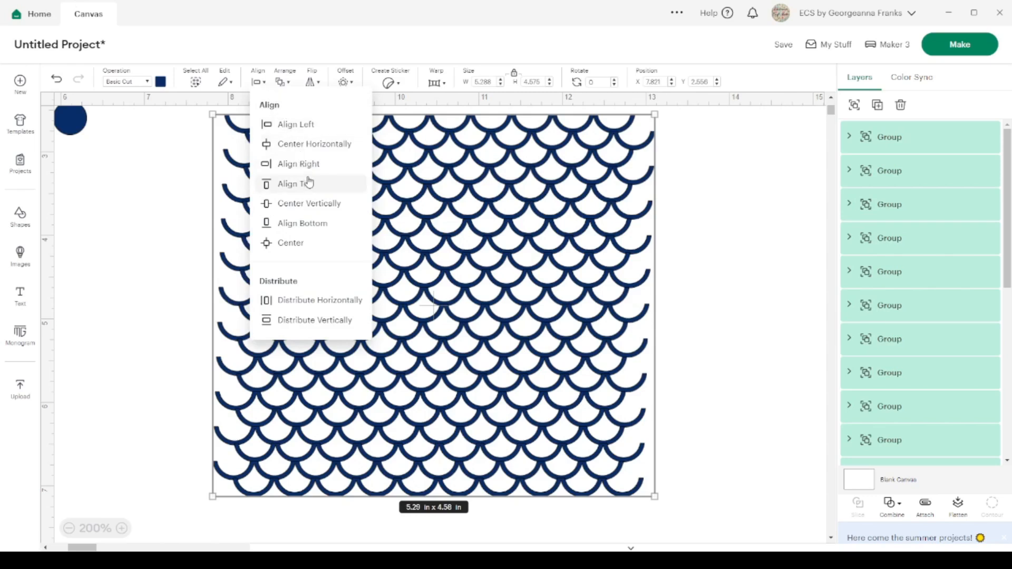
pyautogui.click(305, 125)
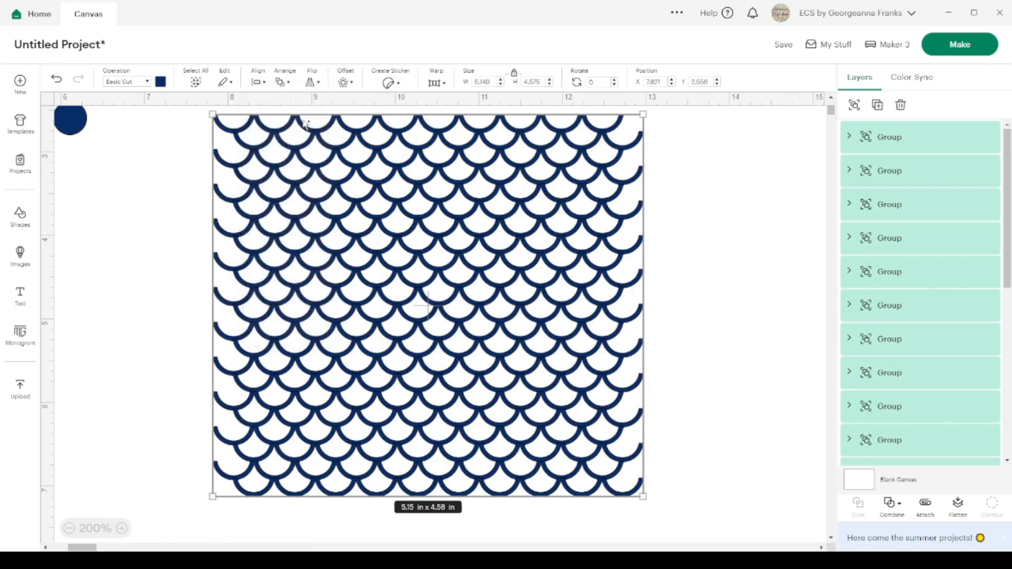
pyautogui.click(260, 76)
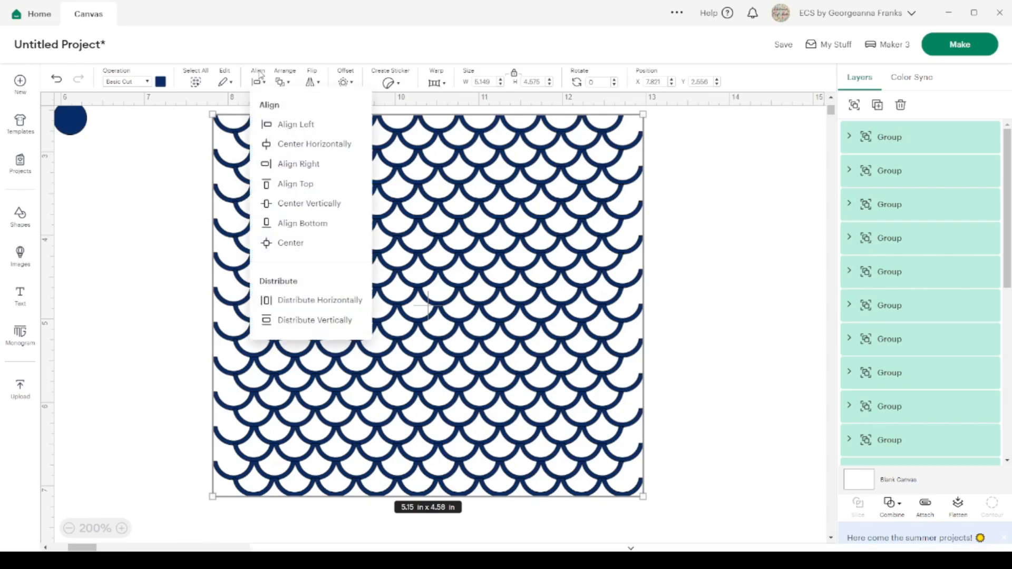
pyautogui.click(340, 329)
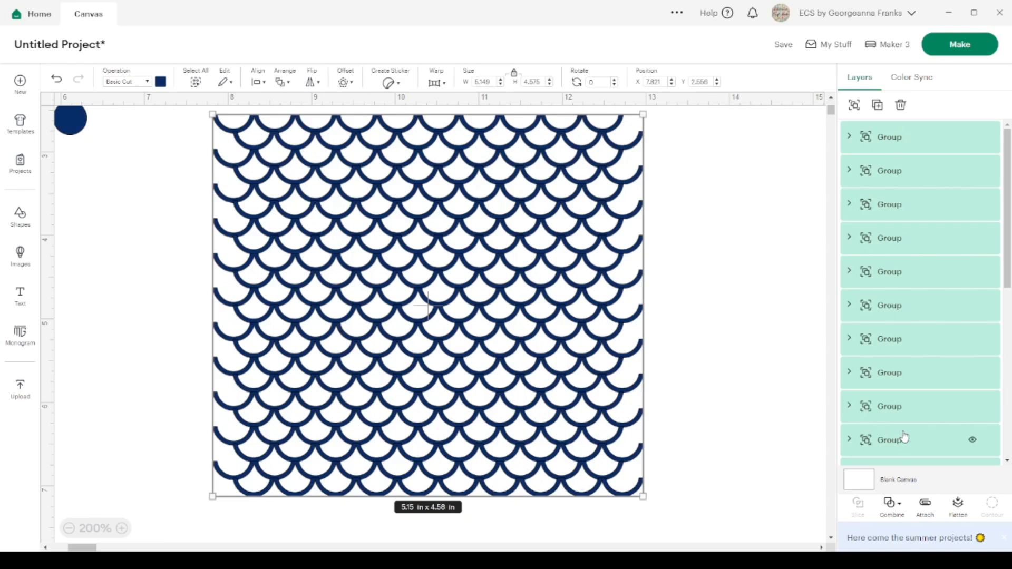
# Weld all the selected scallop groups into a single shape.
pyautogui.click(898, 513)
pyautogui.click(920, 377)
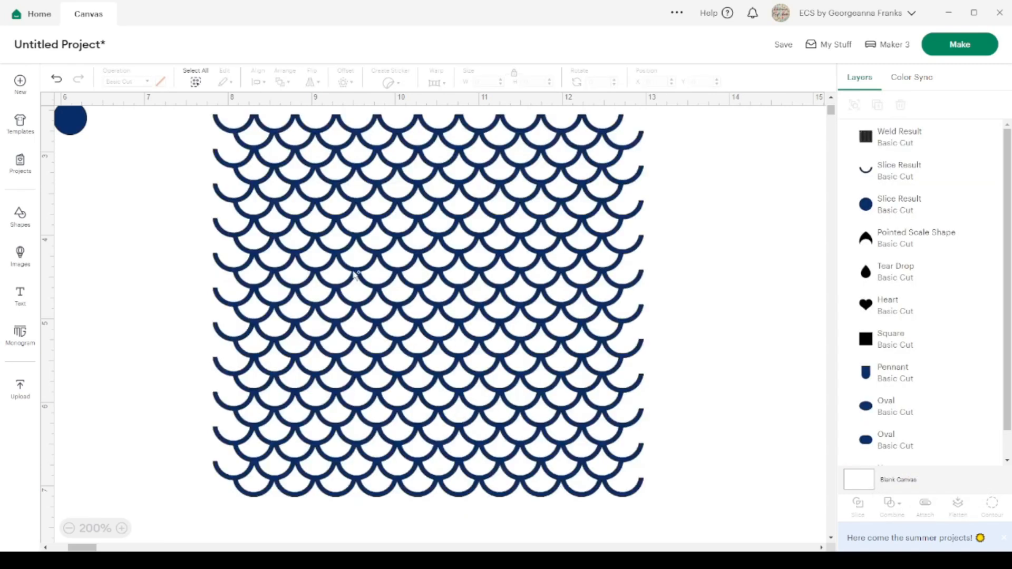
# Duplicate the black 2 in square and place the copy over the upper-left corner of the scallop pattern.
pyautogui.click(69, 528)
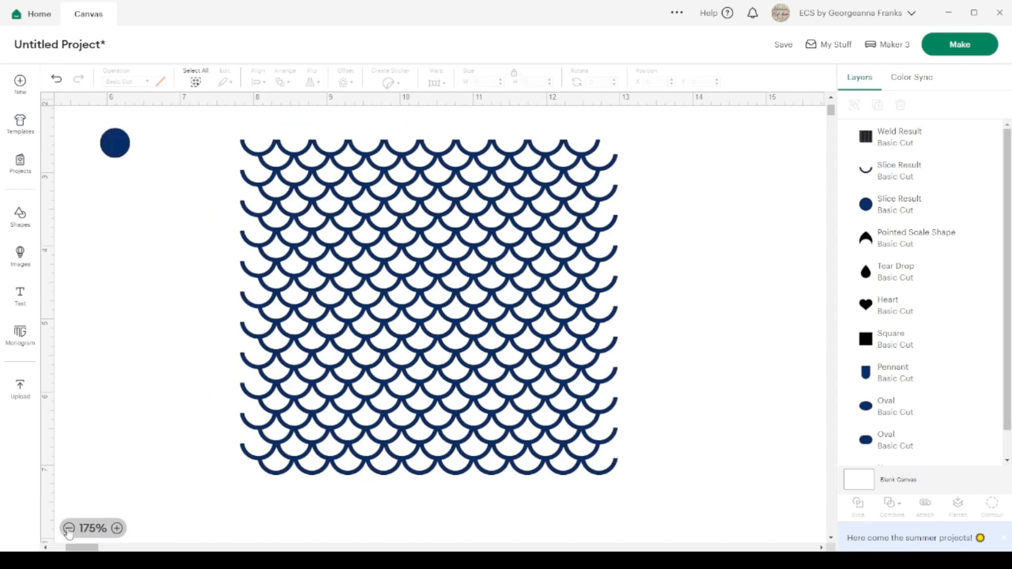
pyautogui.click(68, 529)
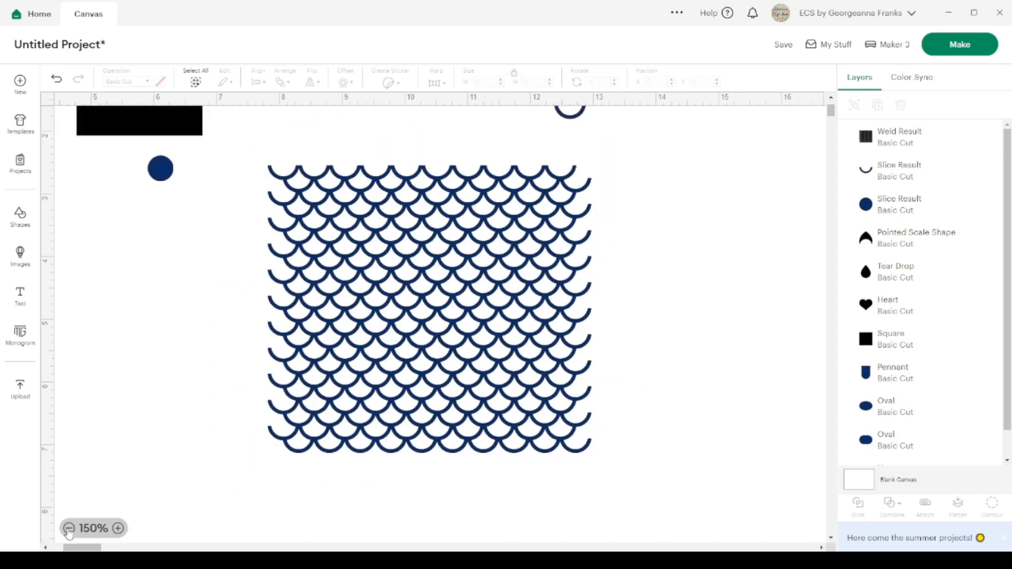
pyautogui.click(180, 121)
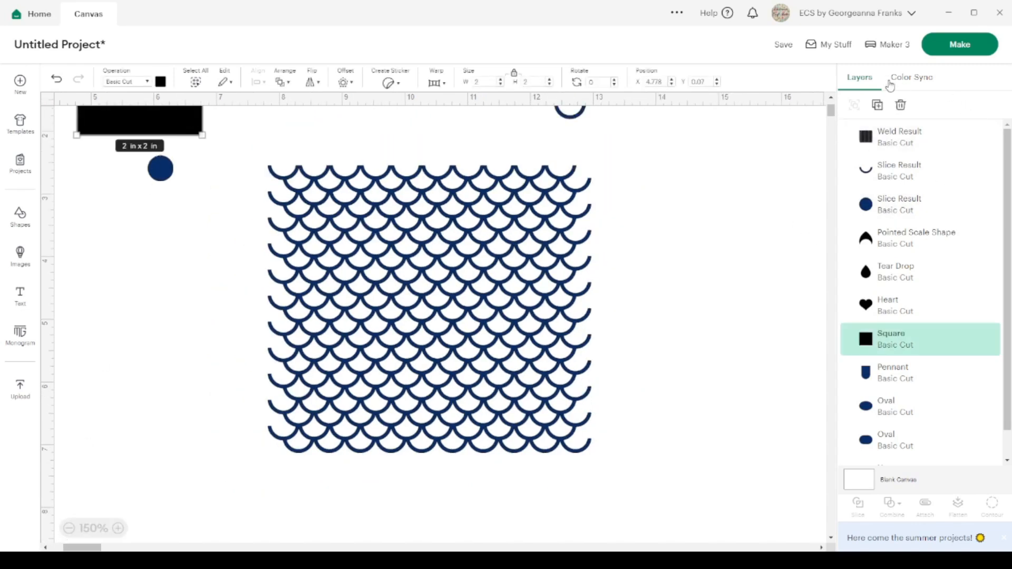
pyautogui.click(878, 108)
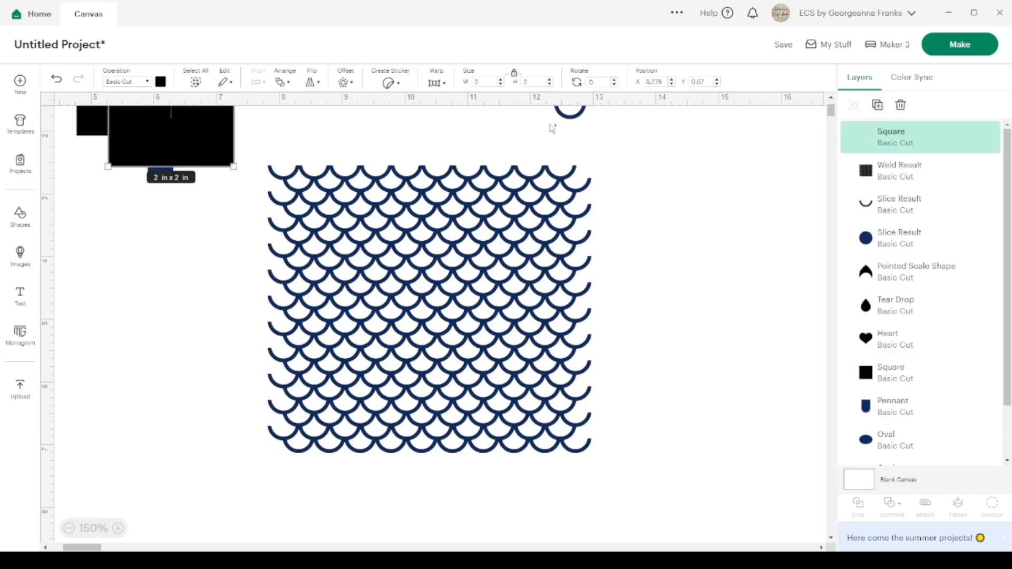
pyautogui.moveTo(163, 135); pyautogui.dragTo(312, 248)
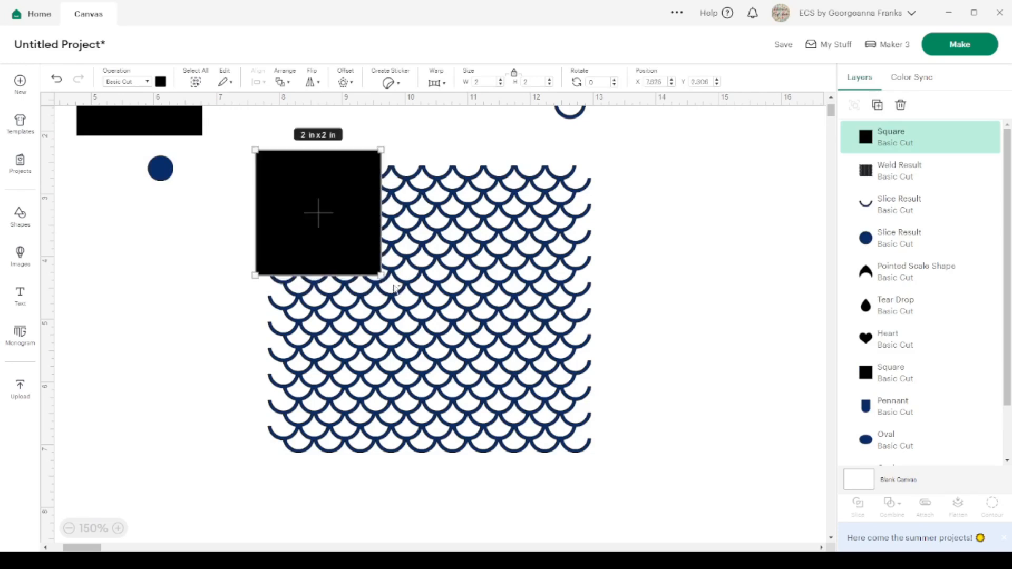
# Stretch the copied square with unlocked proportions to about 5.64 x 5.03 in, covering the scallop pattern, and send it to the back.
pyautogui.moveTo(382, 276); pyautogui.dragTo(507, 401)
pyautogui.click(514, 73)
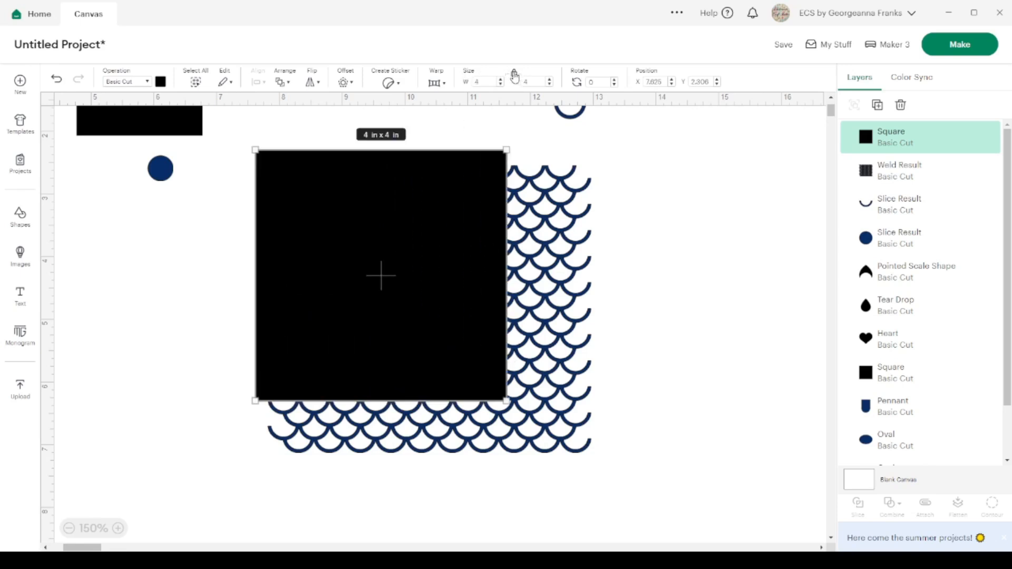
pyautogui.moveTo(507, 401); pyautogui.dragTo(611, 470)
pyautogui.rightClick(495, 370)
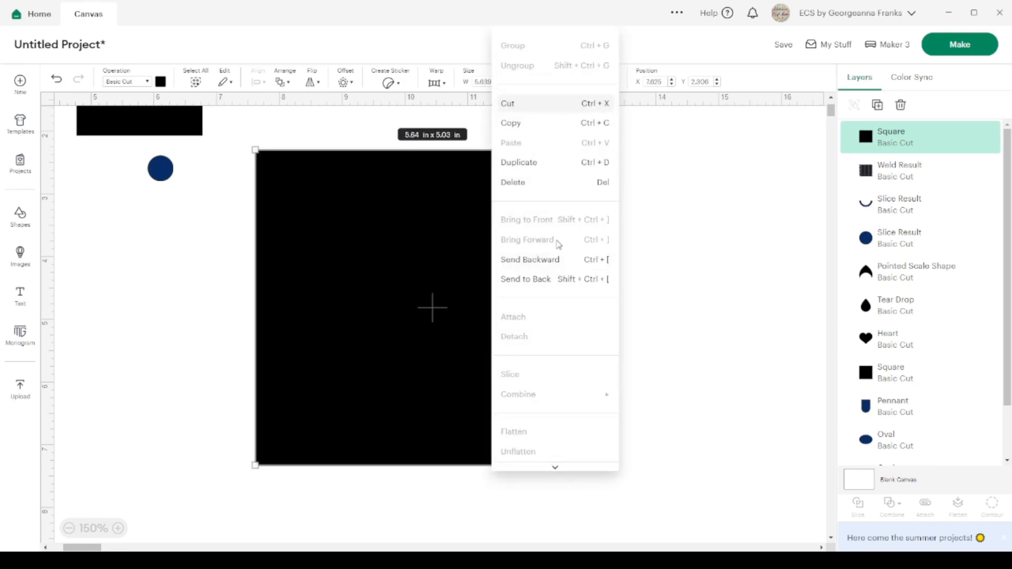
pyautogui.click(536, 281)
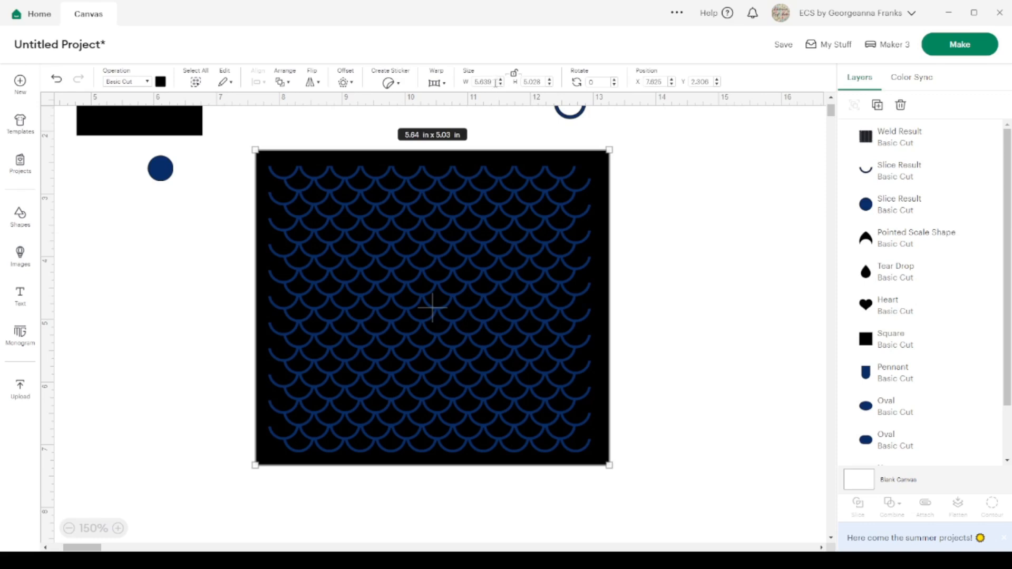
# Set the black backing rectangle's width to 5.75 in and its height to 5.25 in.
pyautogui.moveTo(496, 83); pyautogui.dragTo(481, 81)
pyautogui.write('75')
pyautogui.press('Return')
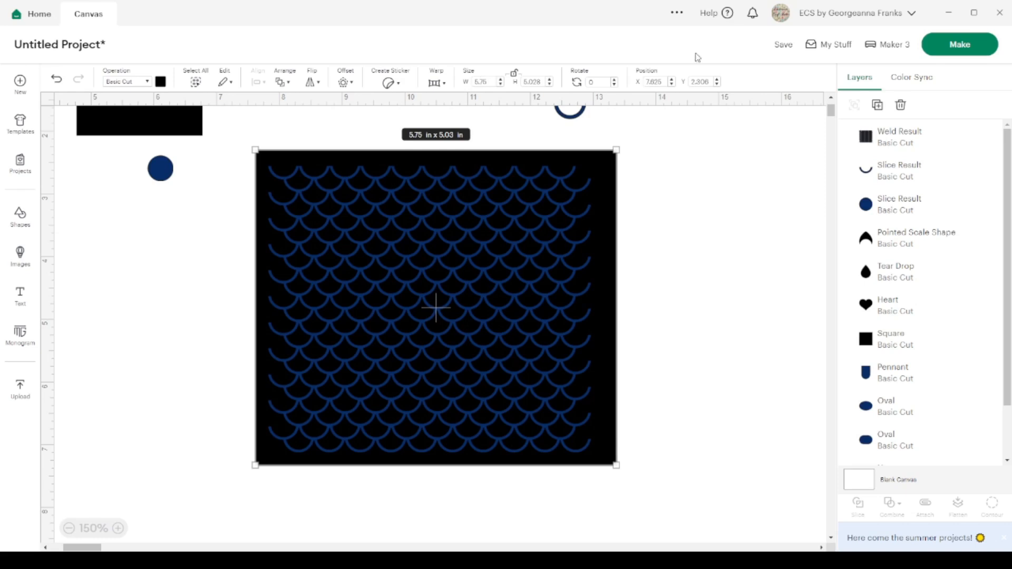
pyautogui.moveTo(544, 83); pyautogui.dragTo(530, 83)
pyautogui.write('25')
pyautogui.press('Return')
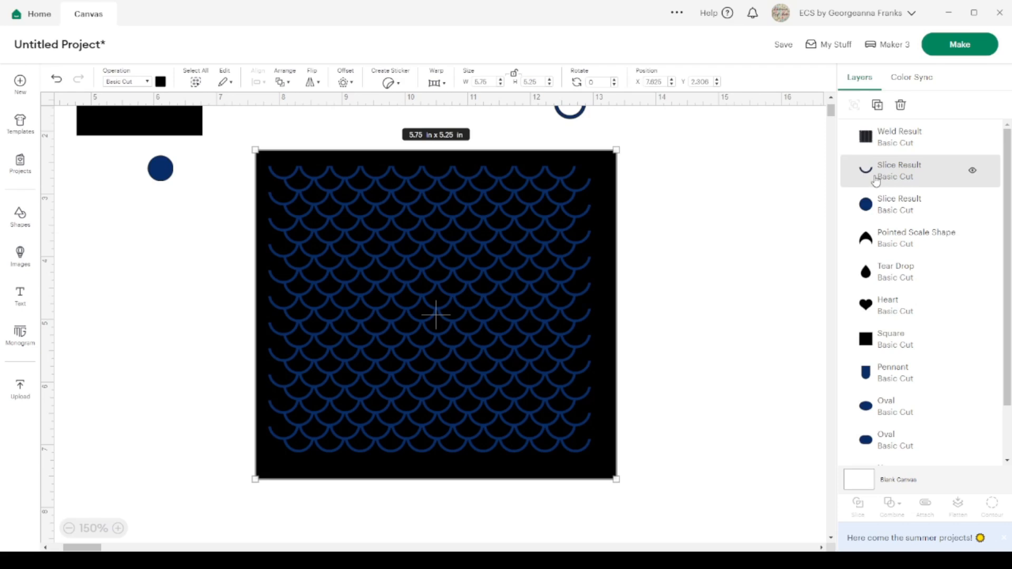
# Duplicate the black backing rectangle and set the copy's size to 5.25 in wide by 4.75 in high.
pyautogui.click(878, 104)
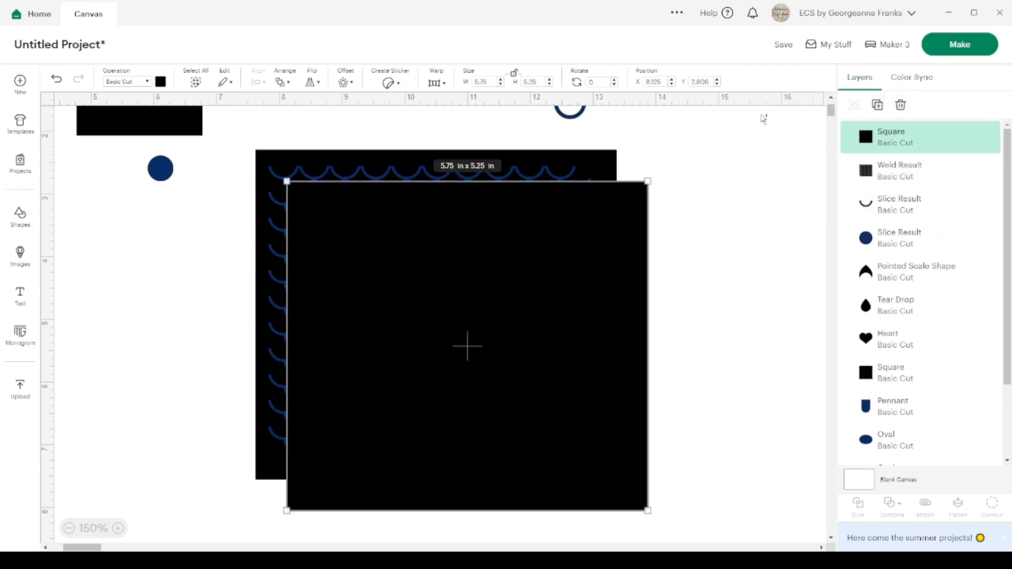
pyautogui.click(488, 82)
pyautogui.write('25')
pyautogui.press('Return')
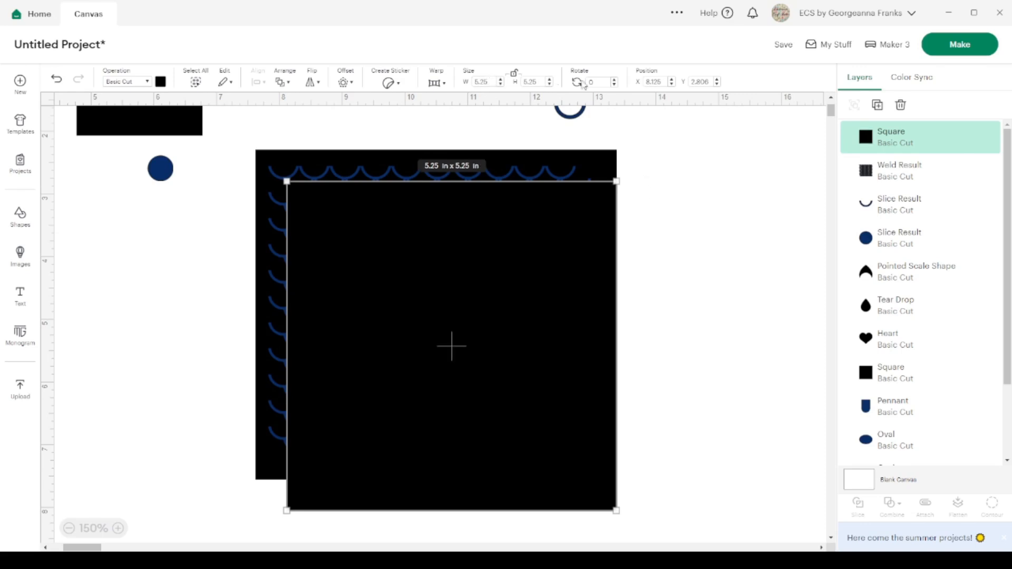
pyautogui.moveTo(538, 82); pyautogui.dragTo(518, 84)
pyautogui.write('4.75')
pyautogui.press('Return')
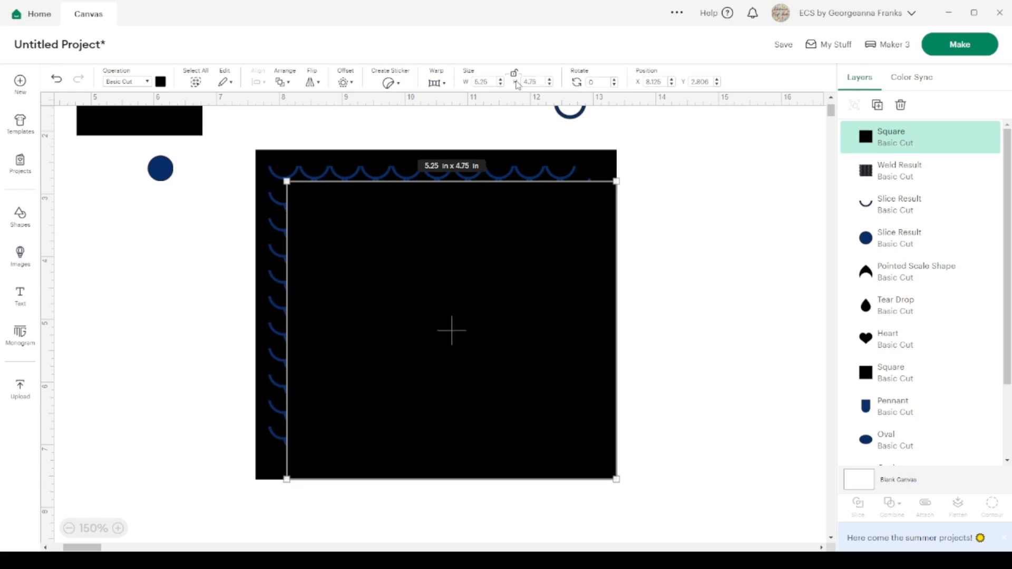
# Center the smaller black rectangle on the larger one and slice the two shapes.
pyautogui.moveTo(463, 271); pyautogui.dragTo(441, 270)
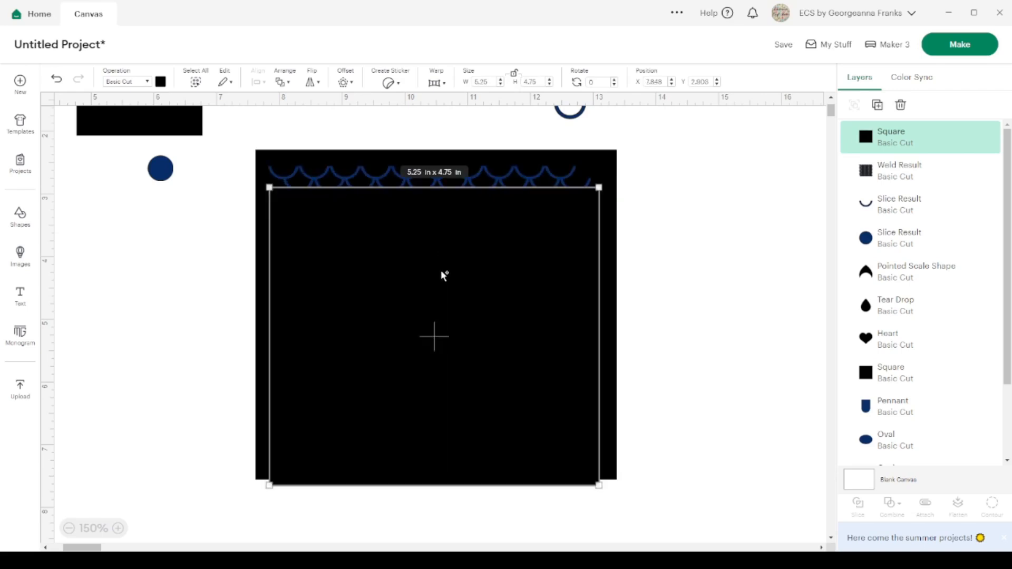
pyautogui.keyDown('shift'); pyautogui.click(605, 158); pyautogui.keyUp('shift')
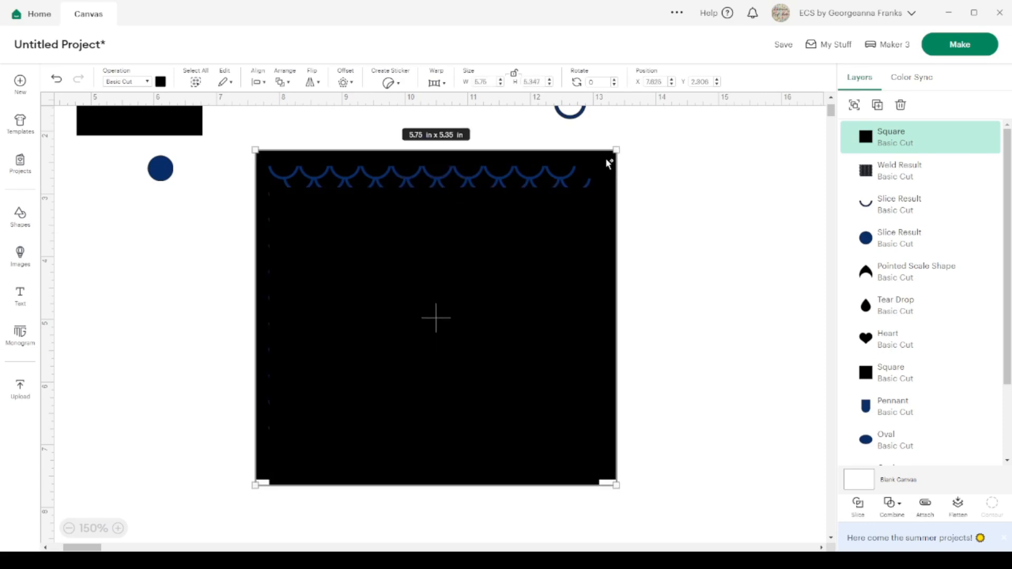
pyautogui.click(258, 82)
pyautogui.click(289, 243)
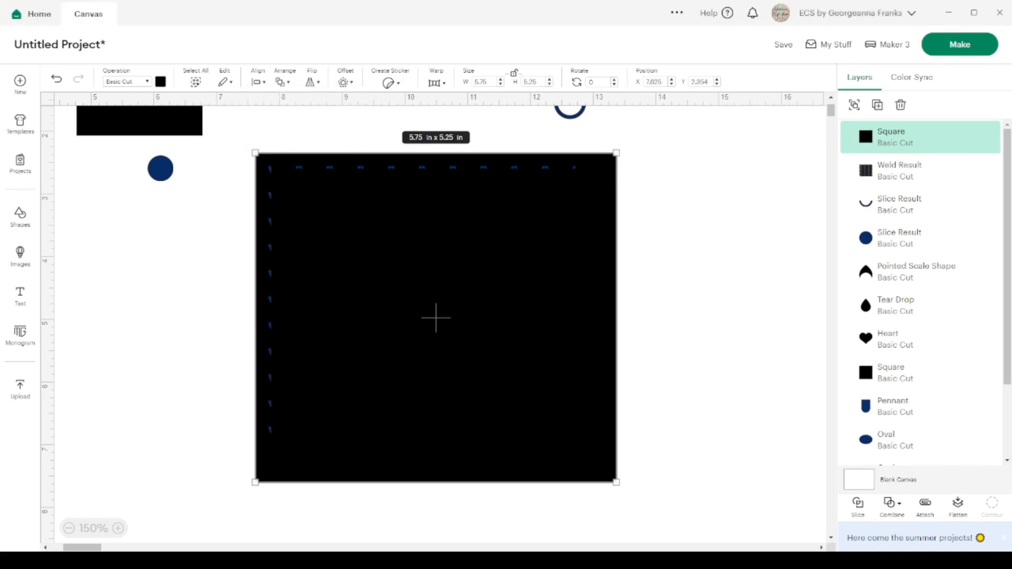
pyautogui.click(857, 505)
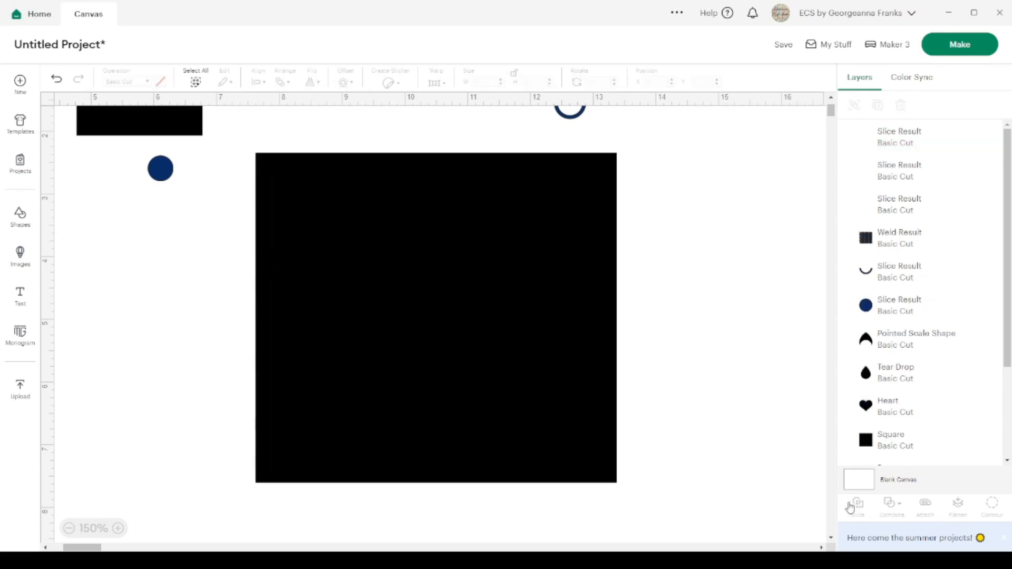
# Move the two solid slice pieces off to the right and fit the remaining black frame around the scallop pattern.
pyautogui.moveTo(465, 269); pyautogui.dragTo(846, 246)
pyautogui.moveTo(429, 325); pyautogui.dragTo(864, 307)
pyautogui.moveTo(504, 407)
pyautogui.mouseDown()
pyautogui.moveTo(510, 417)
pyautogui.moveTo(498, 394)
pyautogui.mouseUp()
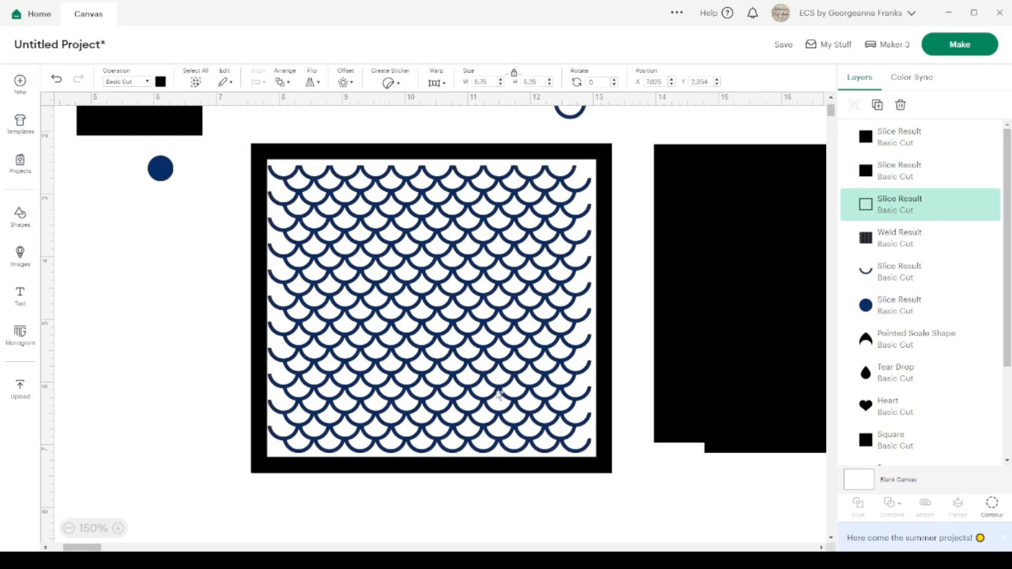
pyautogui.moveTo(499, 395); pyautogui.dragTo(499, 396)
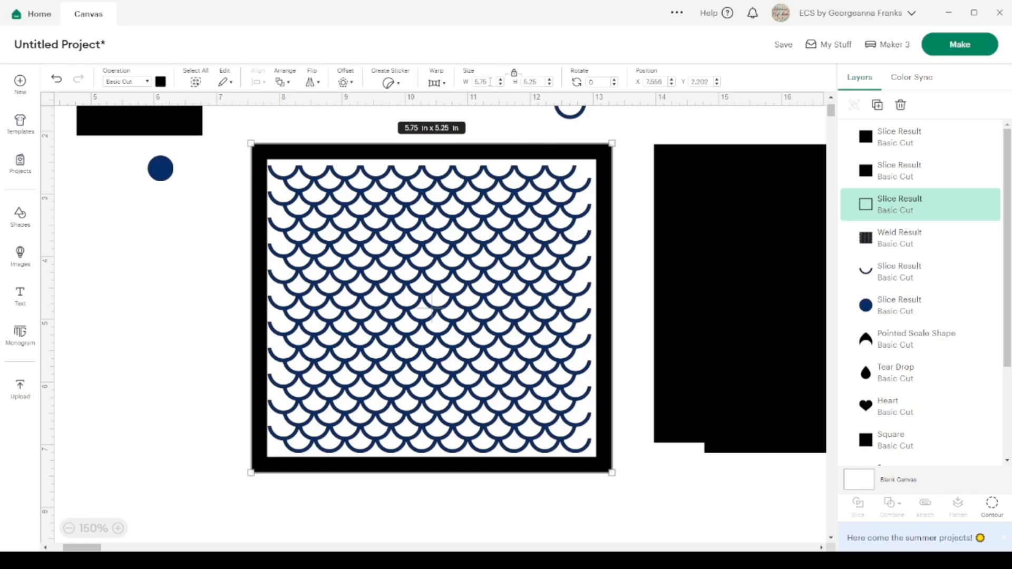
# Set the frame's width to 5.5 in with proportions locked and shift it slightly down over the scallop pattern.
pyautogui.moveTo(489, 83); pyautogui.dragTo(460, 87)
pyautogui.write('5.5')
pyautogui.press('Return')
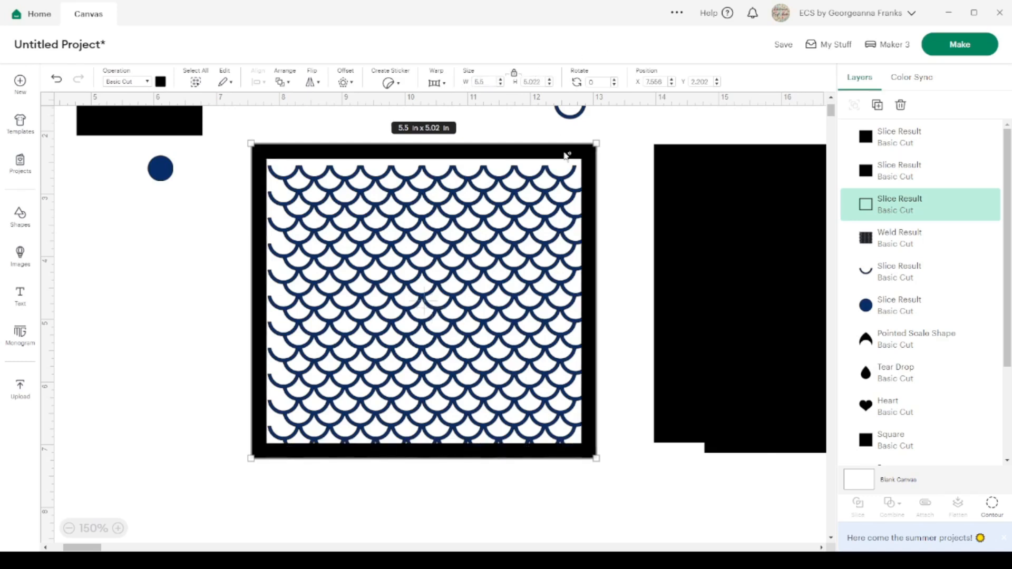
pyautogui.moveTo(584, 173); pyautogui.dragTo(586, 179)
# Set the frame's width to 5.25 in with proportions locked and reposition it over the scallop pattern.
pyautogui.click(486, 81)
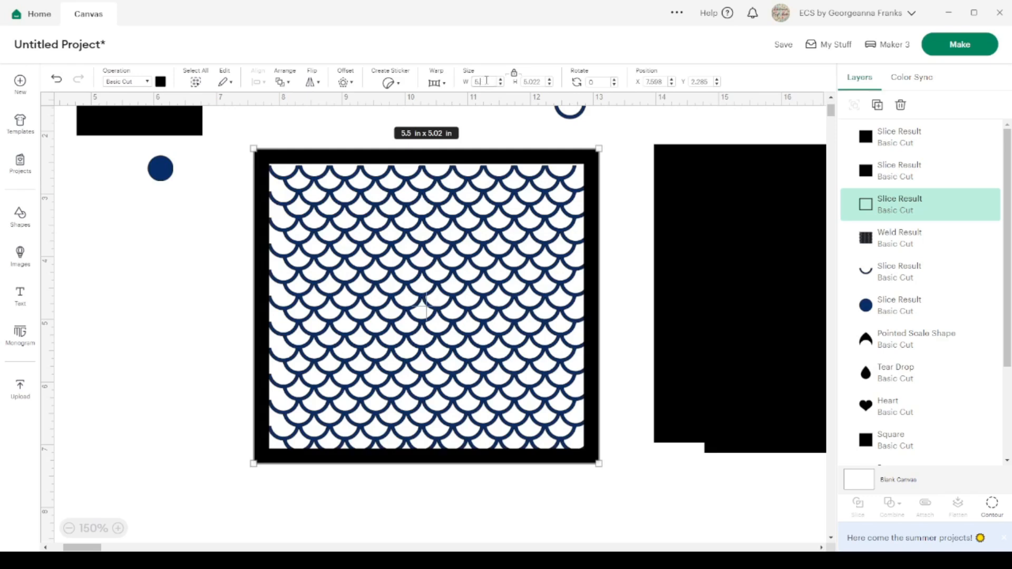
pyautogui.write('25')
pyautogui.press('Return')
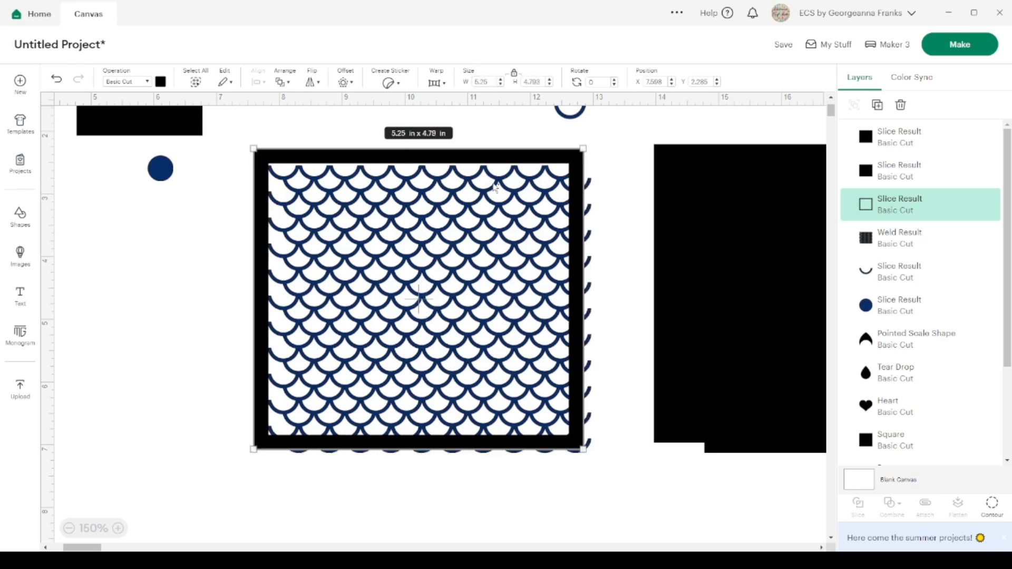
pyautogui.moveTo(488, 156); pyautogui.dragTo(511, 163)
pyautogui.hotkey('ctrl', 'z')
# Select the frame together with the welded scallop pattern and center them on each other.
pyautogui.moveTo(524, 492); pyautogui.dragTo(401, 249)
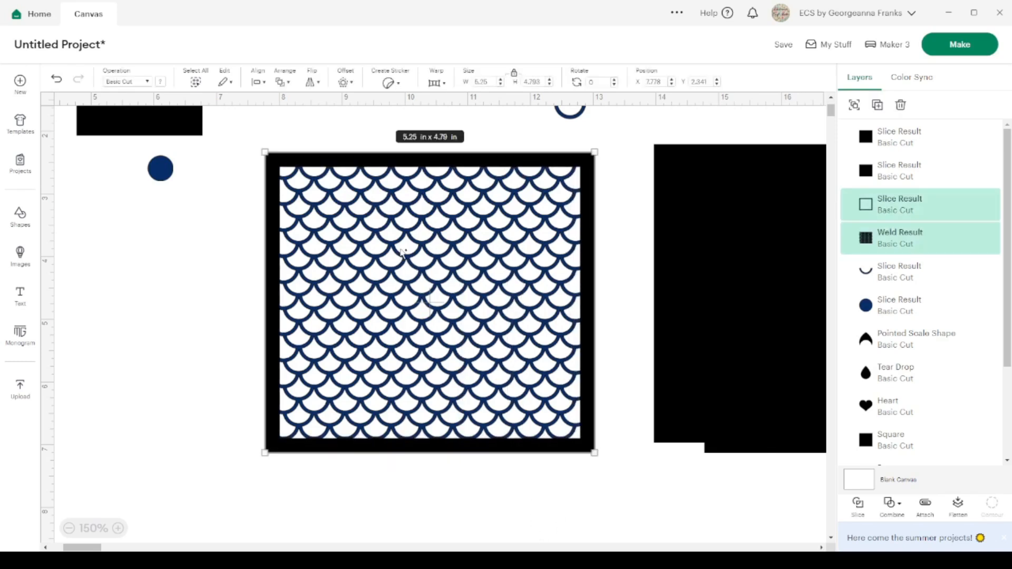
pyautogui.click(260, 83)
pyautogui.click(293, 245)
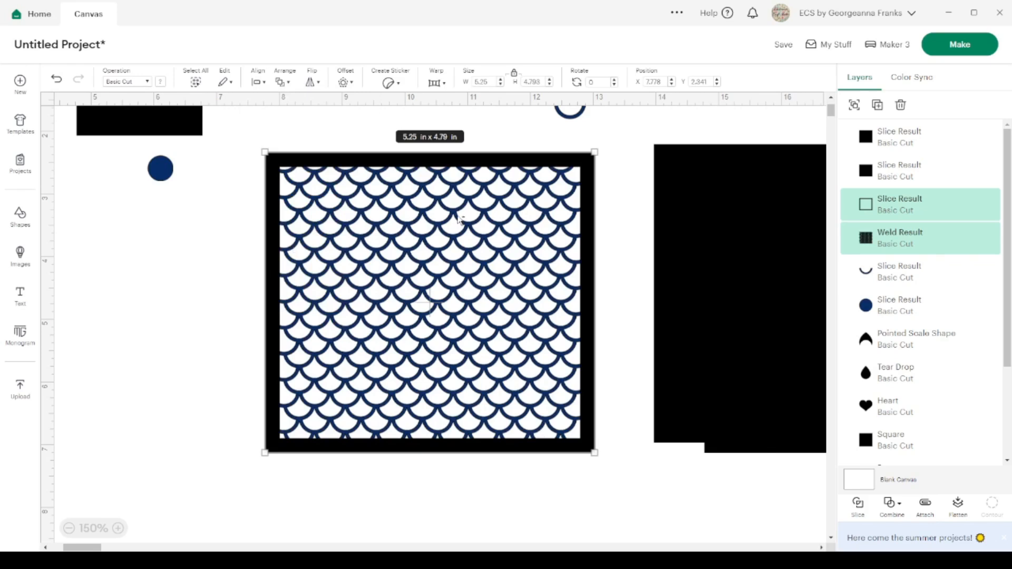
# Select only the frame and nudge it upward until its lower inner edge meets the bottoms of a complete scallop row.
pyautogui.click(119, 529)
pyautogui.click(120, 528)
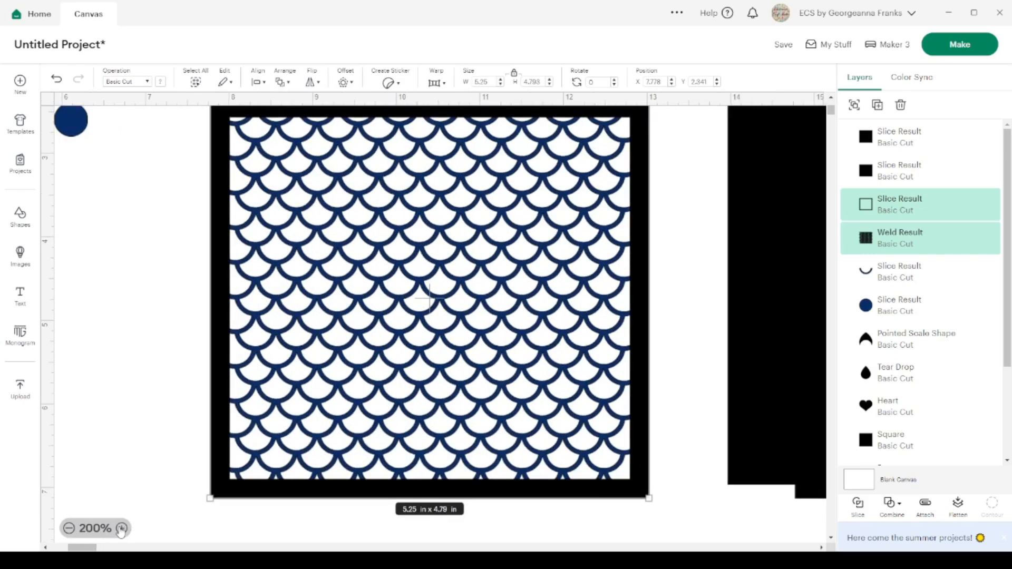
pyautogui.click(120, 528)
pyautogui.scroll(3, 444, 279)
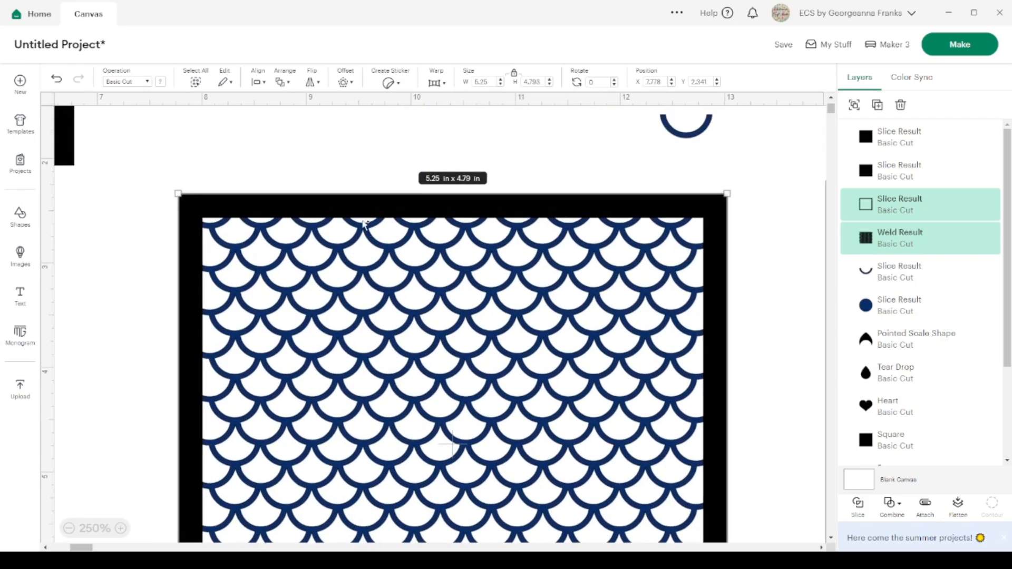
pyautogui.scroll(-5, 363, 222)
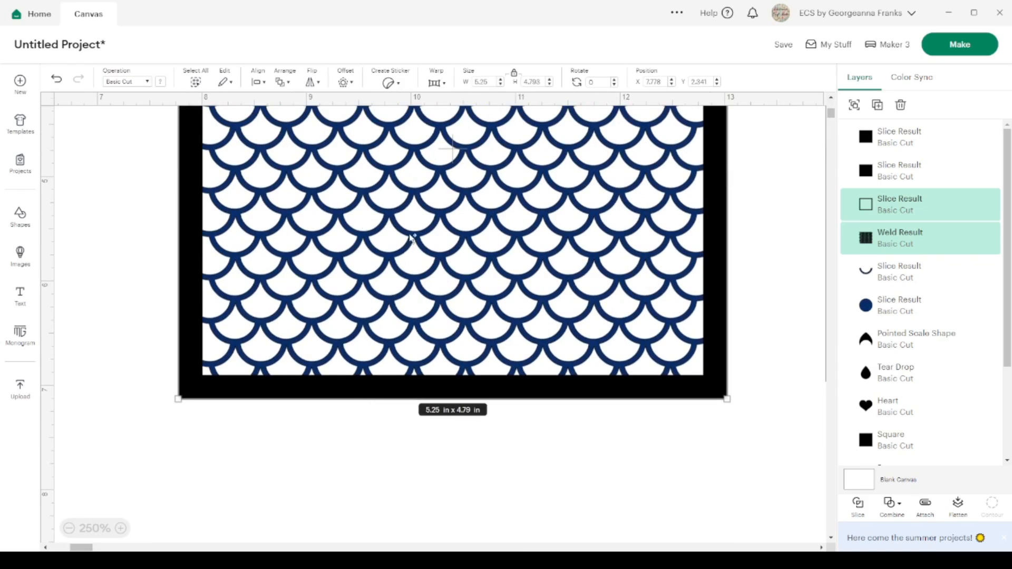
pyautogui.click(606, 524)
pyautogui.click(441, 213)
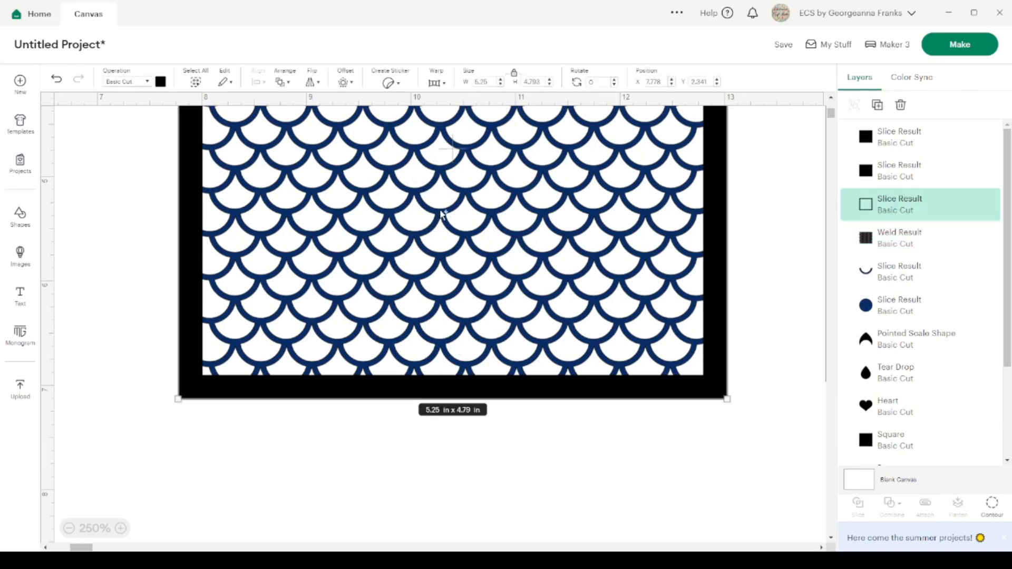
pyautogui.press('Down')
pyautogui.press('Up')
pyautogui.press('Up')
pyautogui.press('Up')
pyautogui.press('Up')
pyautogui.press('Up')
pyautogui.press('Up')
pyautogui.press('Up')
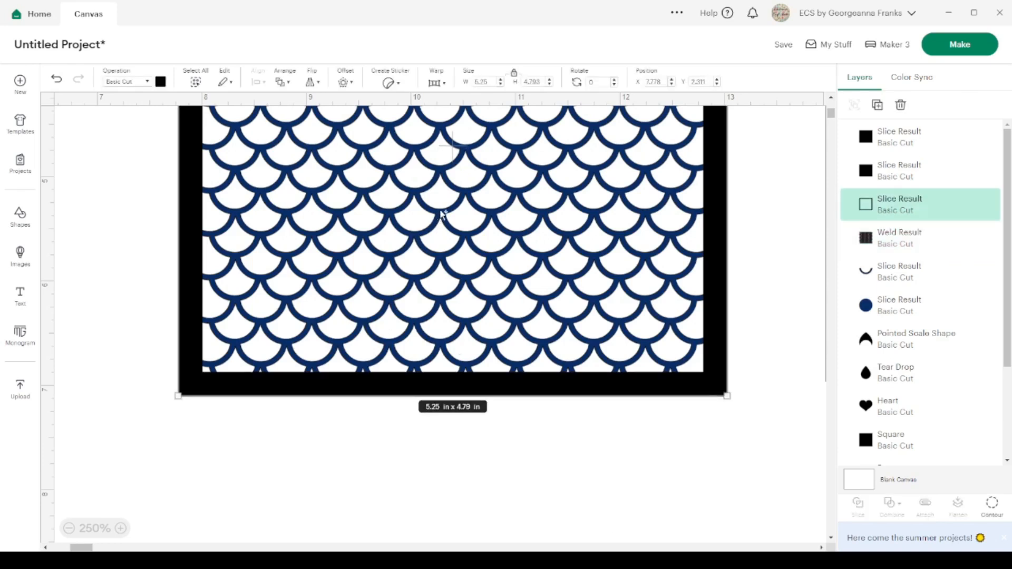
pyautogui.press('Up')
pyautogui.press('Up')
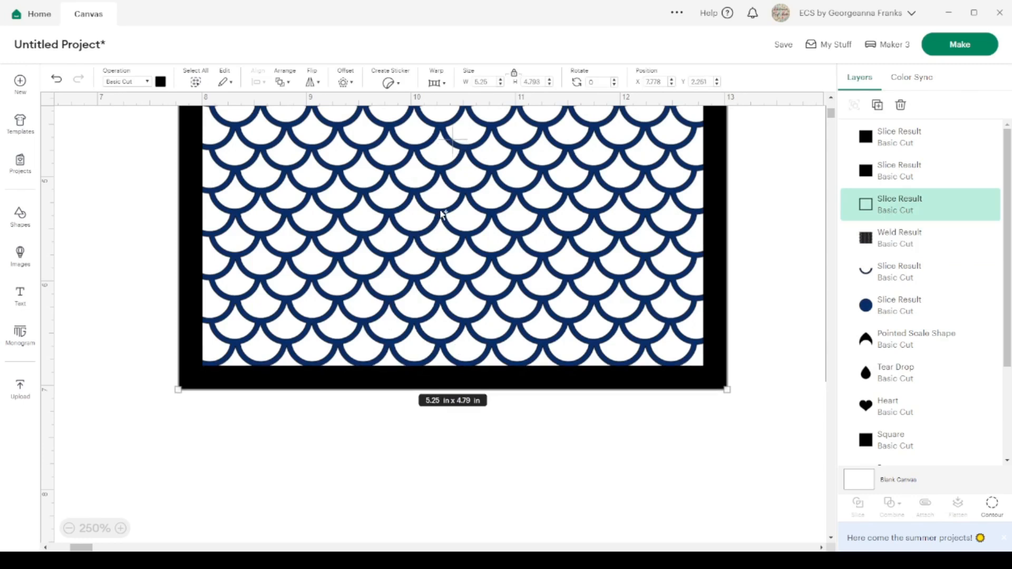
# Weld the black frame and the scallop pattern together into one bordered panel and shift it slightly up.
pyautogui.scroll(5, 442, 213)
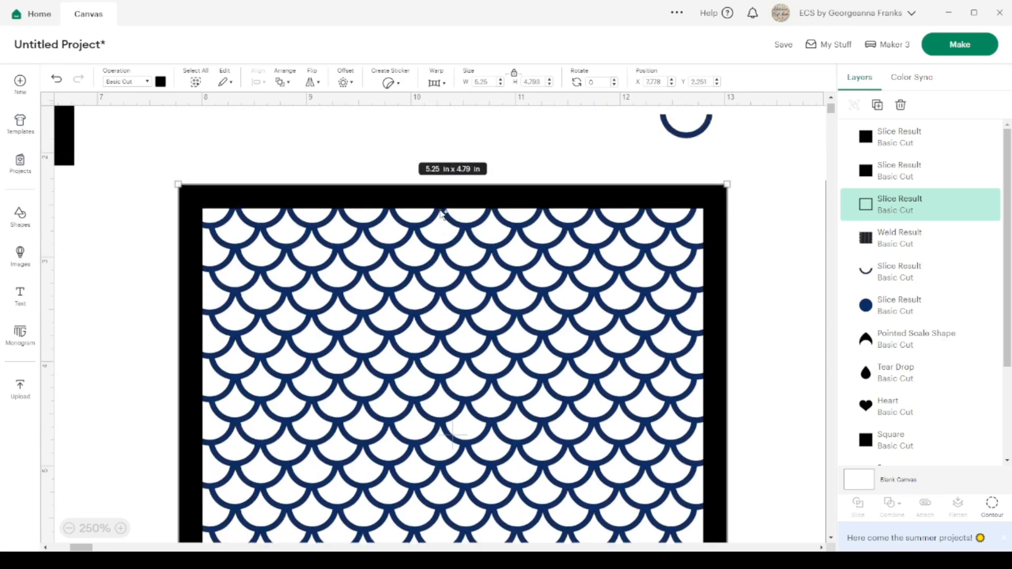
pyautogui.scroll(-3, 442, 214)
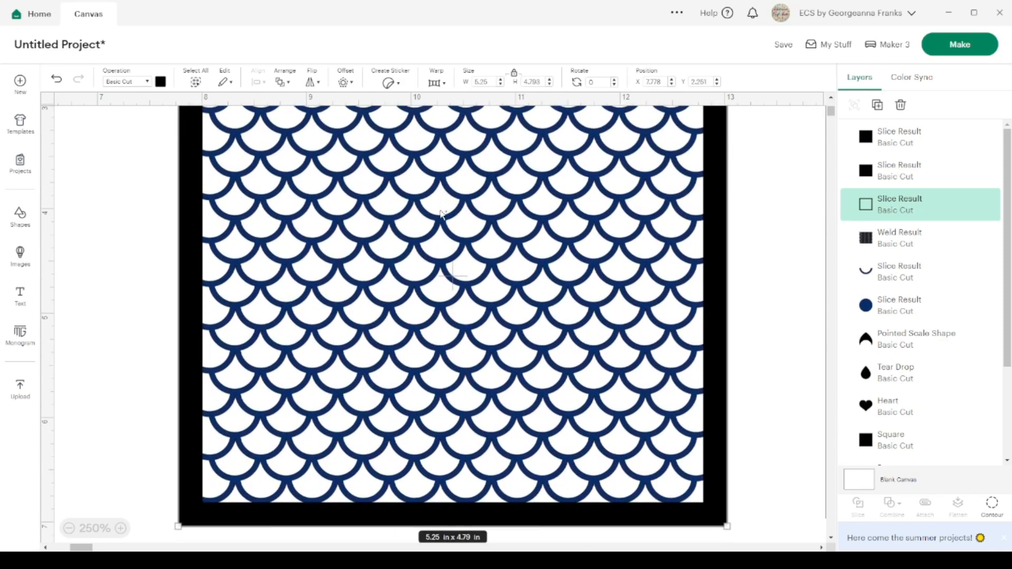
pyautogui.moveTo(761, 439); pyautogui.dragTo(580, 369)
pyautogui.click(899, 504)
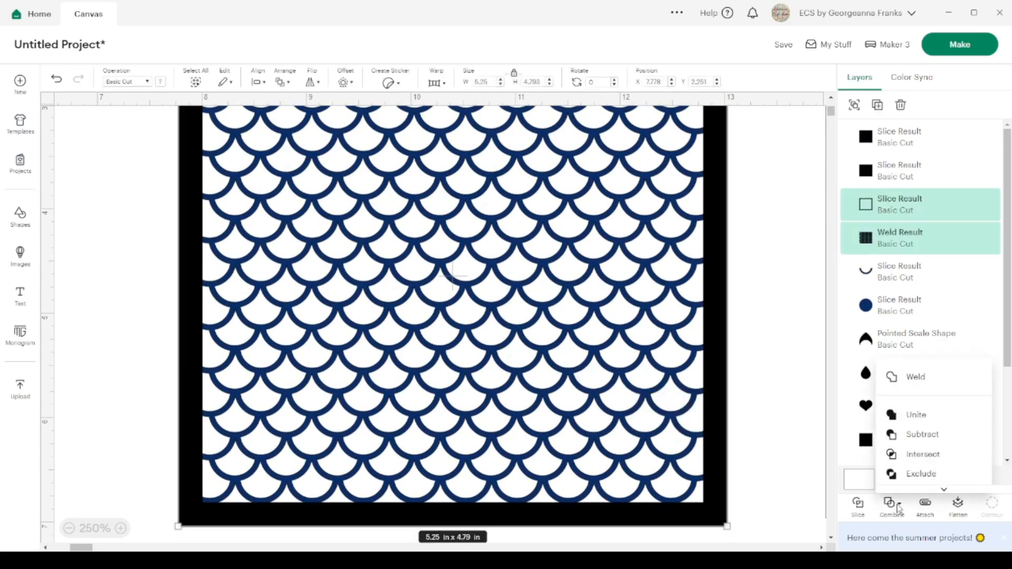
pyautogui.click(915, 378)
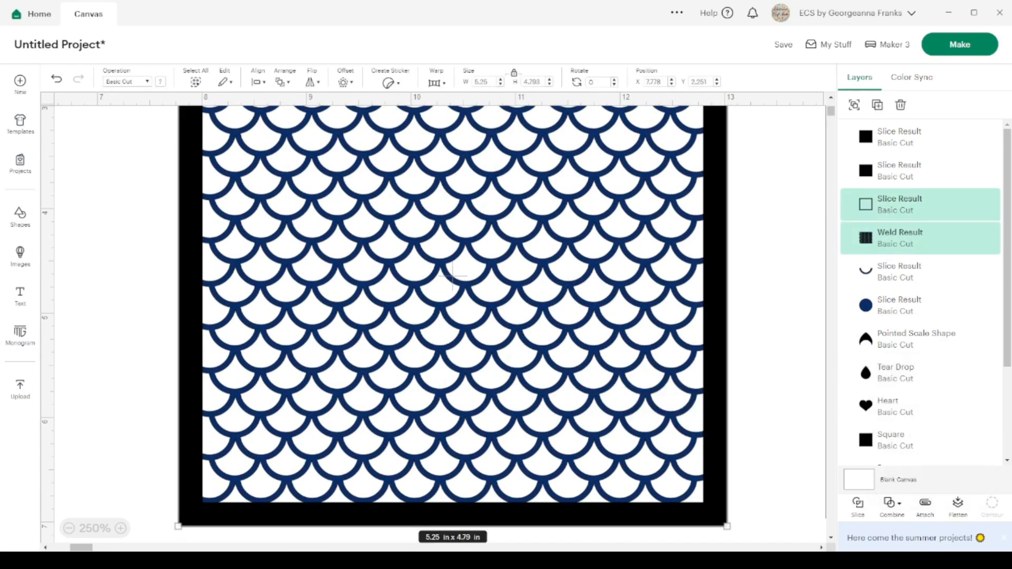
pyautogui.click(68, 528)
pyautogui.click(68, 528)
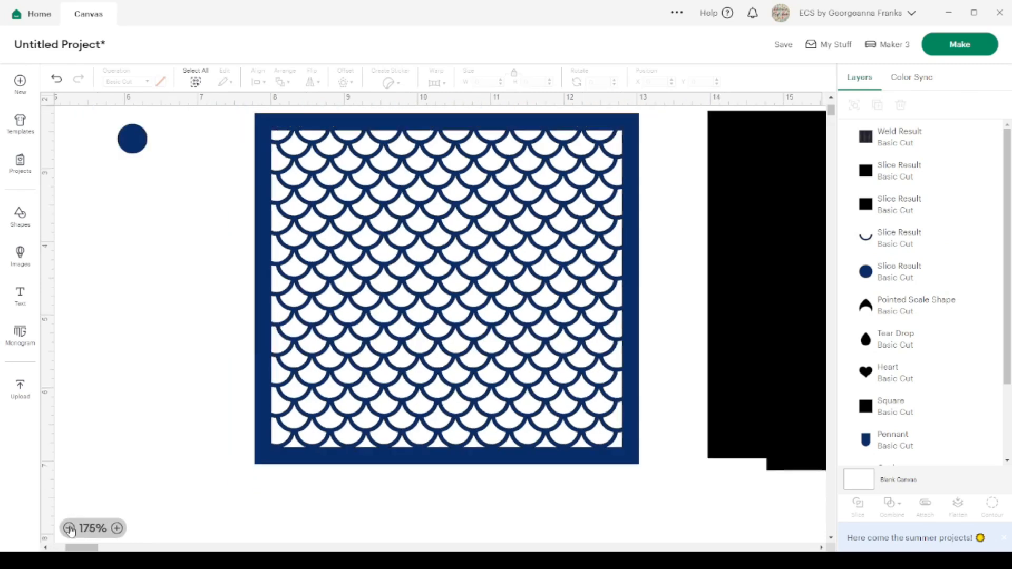
pyautogui.click(68, 528)
pyautogui.moveTo(436, 238)
pyautogui.mouseDown()
pyautogui.moveTo(404, 276)
pyautogui.moveTo(432, 218)
pyautogui.moveTo(426, 230)
pyautogui.mouseUp()
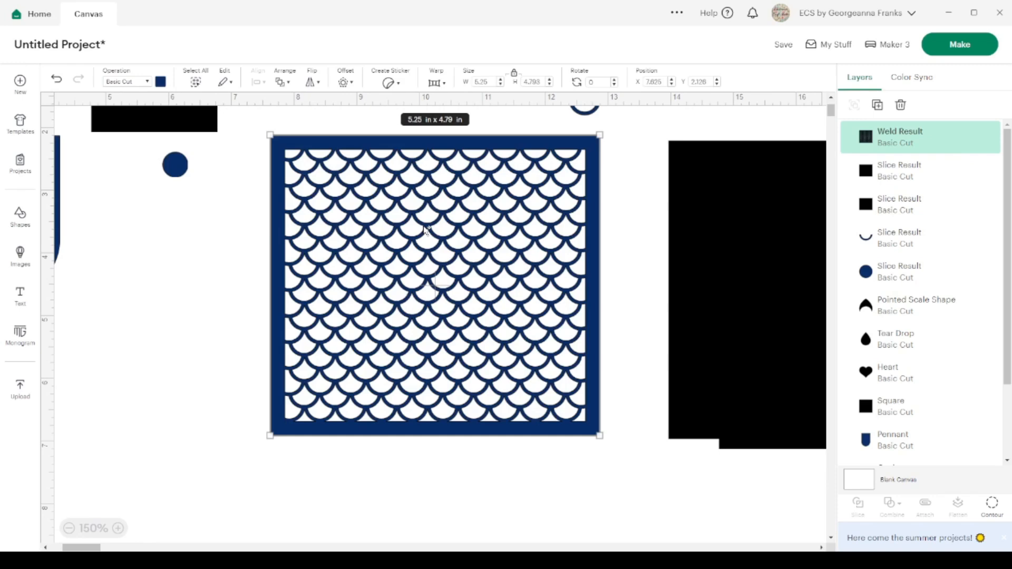
# Set the small blue circle's width to 1 in and place it next to the heart.
pyautogui.click(69, 528)
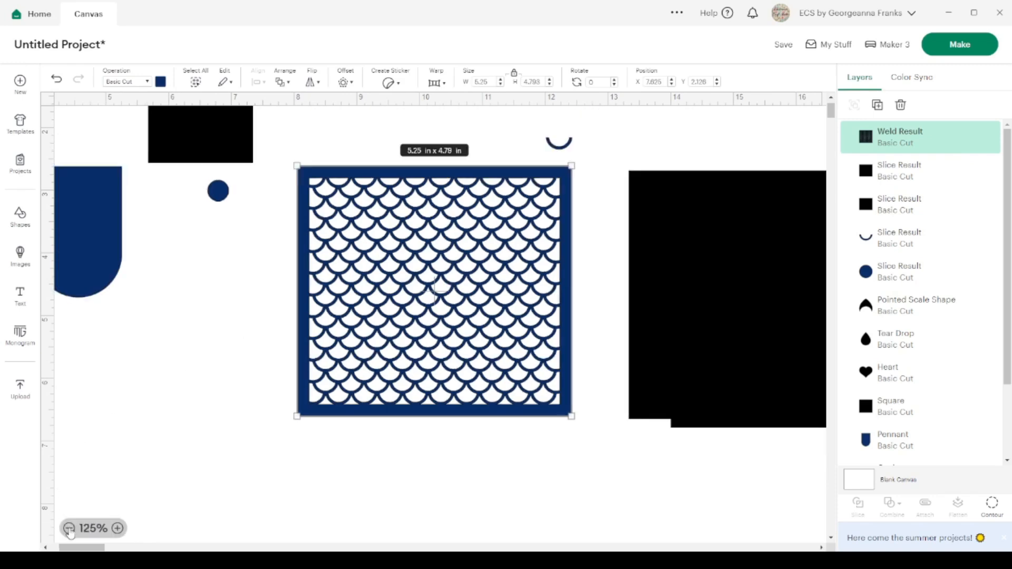
pyautogui.click(69, 529)
pyautogui.click(69, 528)
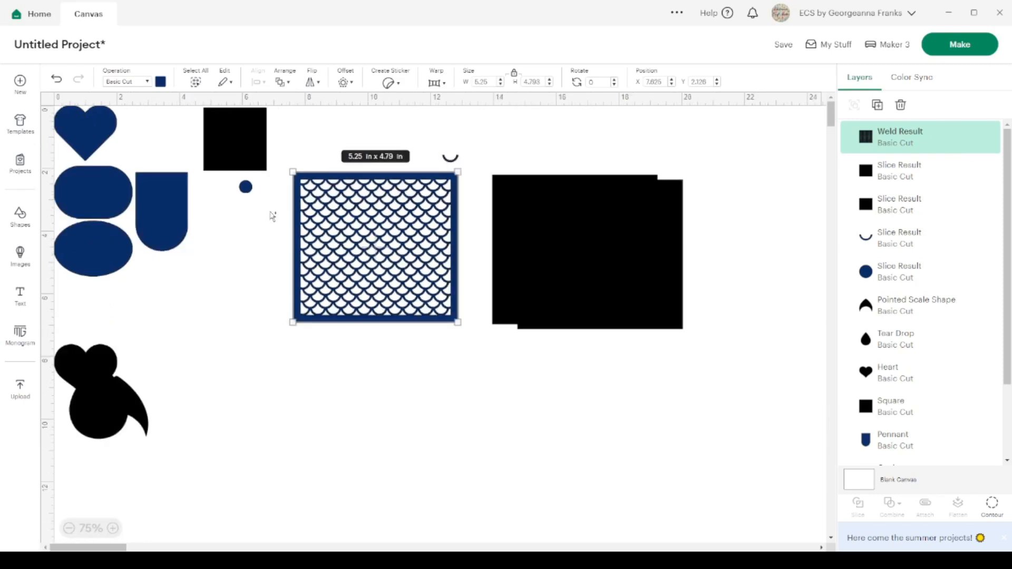
pyautogui.click(246, 186)
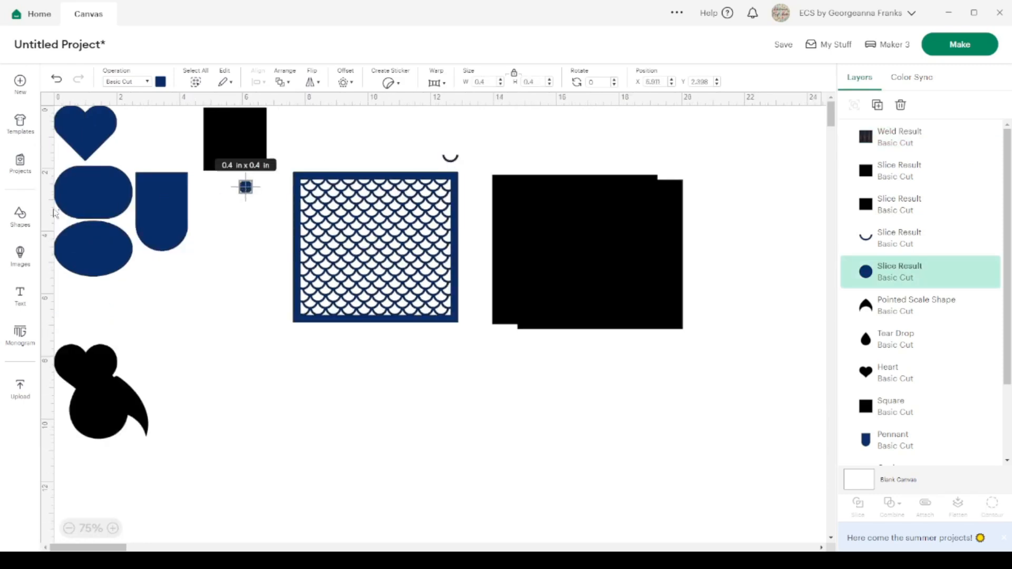
pyautogui.click(243, 248)
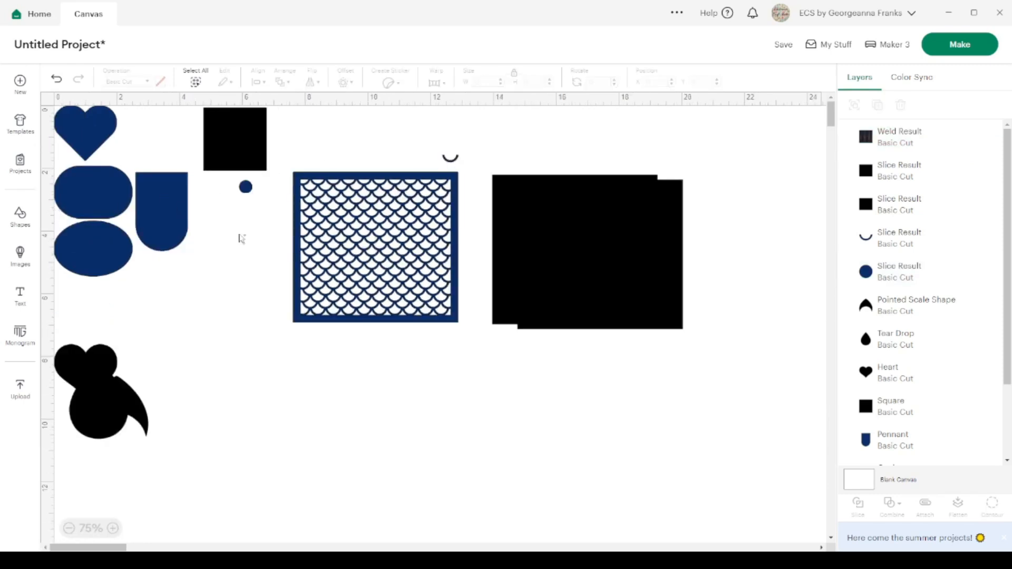
pyautogui.click(248, 185)
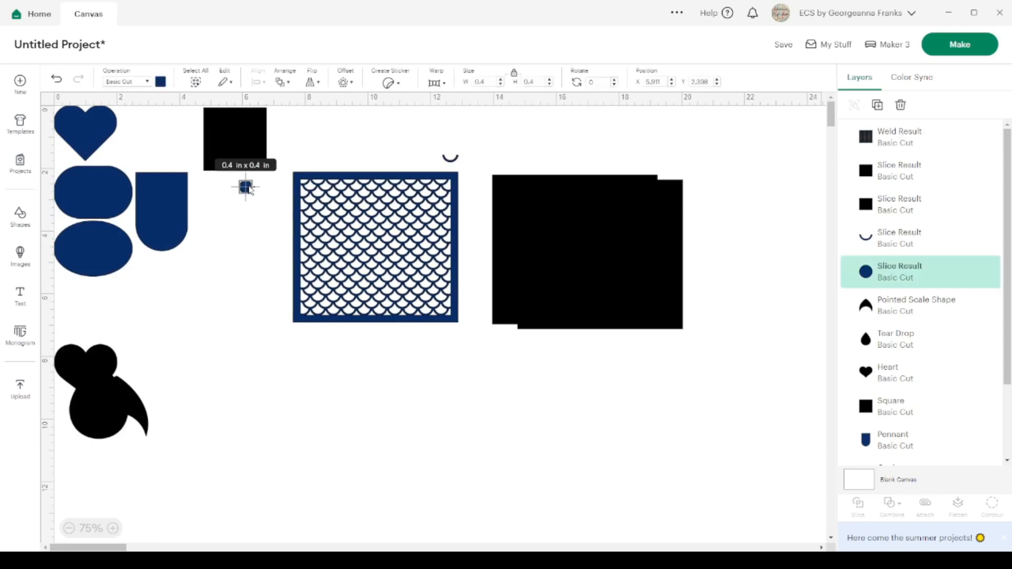
pyautogui.click(498, 81)
pyautogui.press('Return')
pyautogui.moveTo(255, 197); pyautogui.dragTo(153, 130)
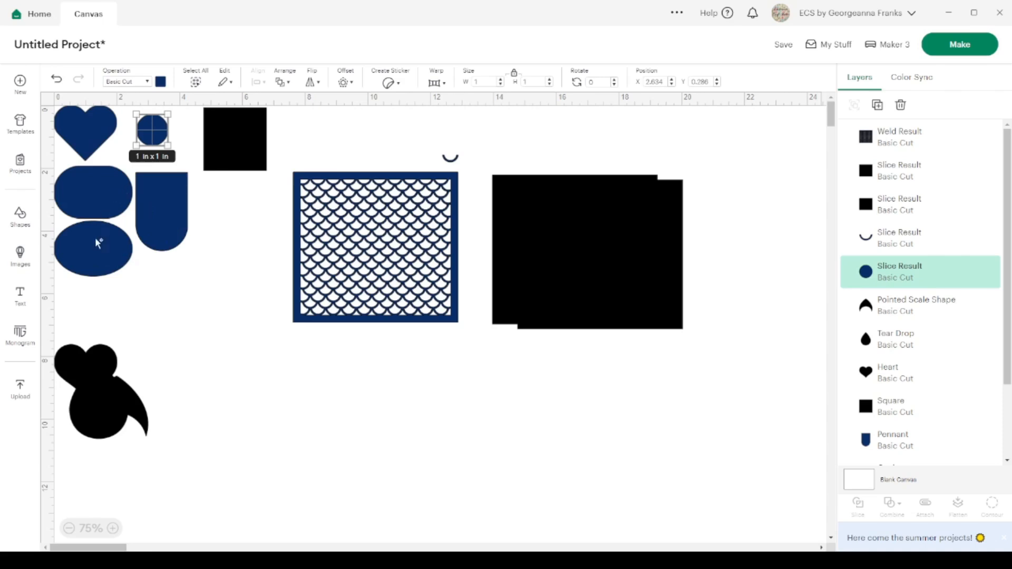
# Move the plain oval clear of the other shapes, rotate the pennant 90 degrees and lay it over the rounded oval.
pyautogui.moveTo(95, 246); pyautogui.dragTo(122, 264)
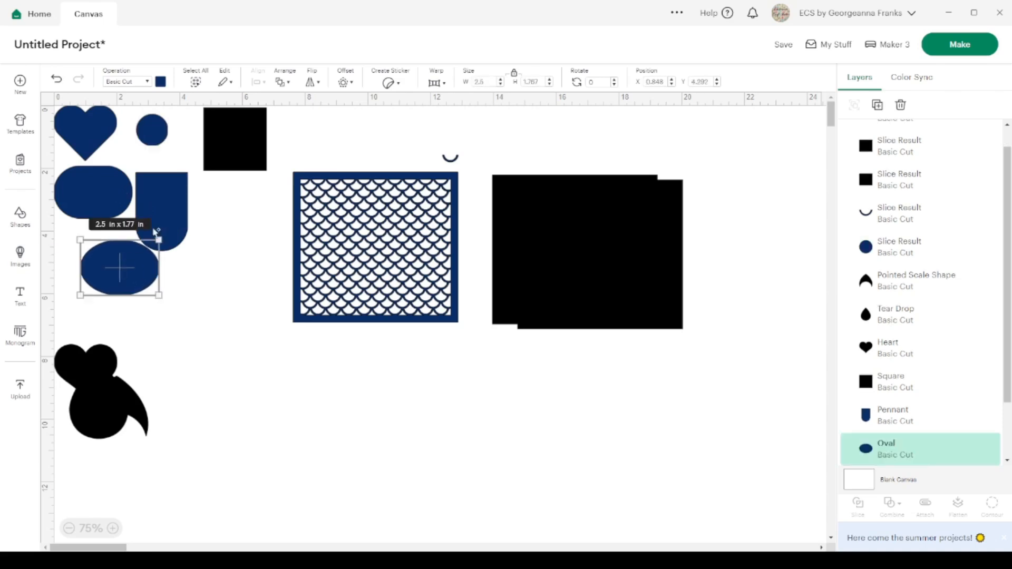
pyautogui.click(168, 207)
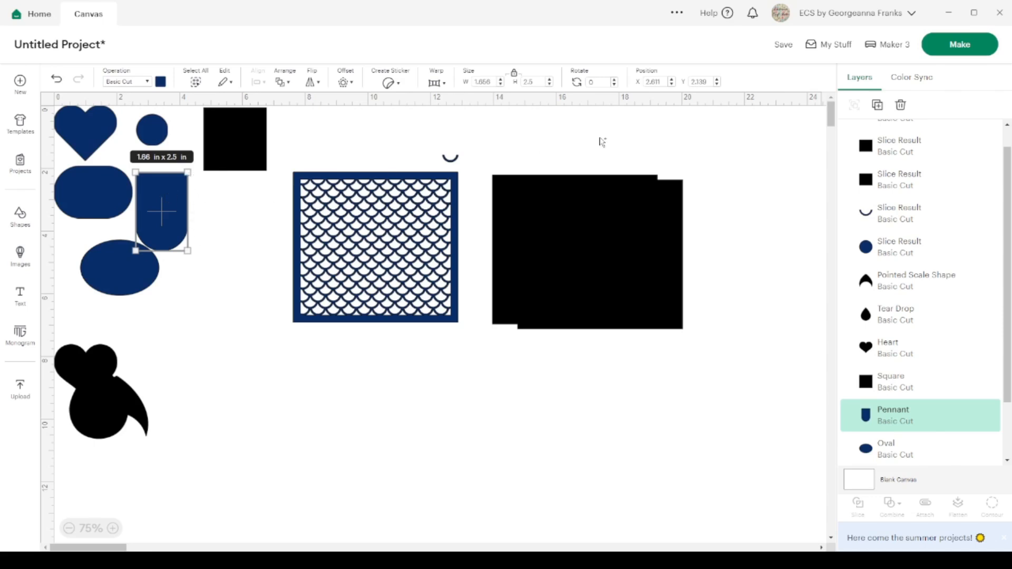
pyautogui.click(597, 81)
pyautogui.press('Return')
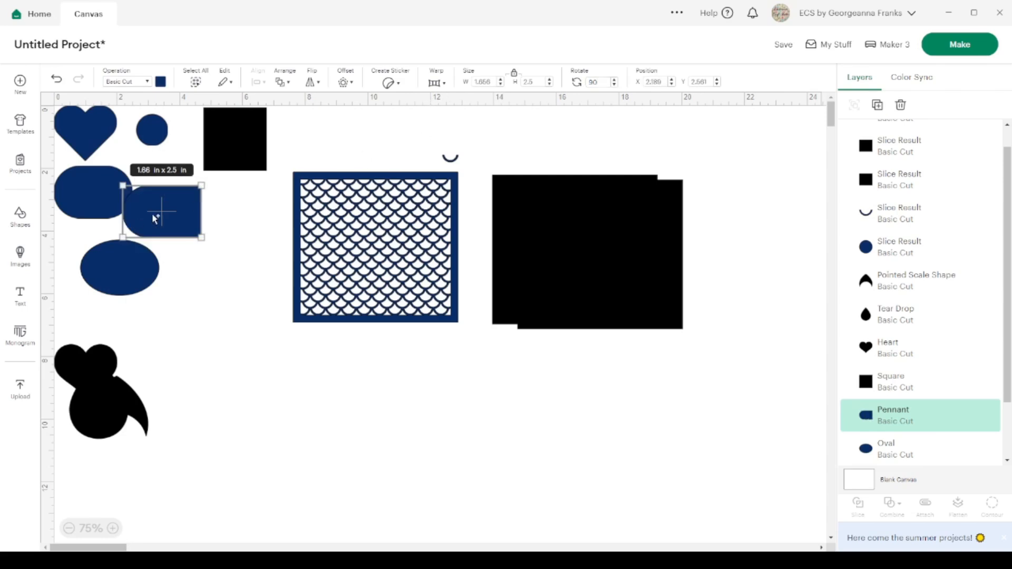
pyautogui.moveTo(149, 214); pyautogui.dragTo(118, 195)
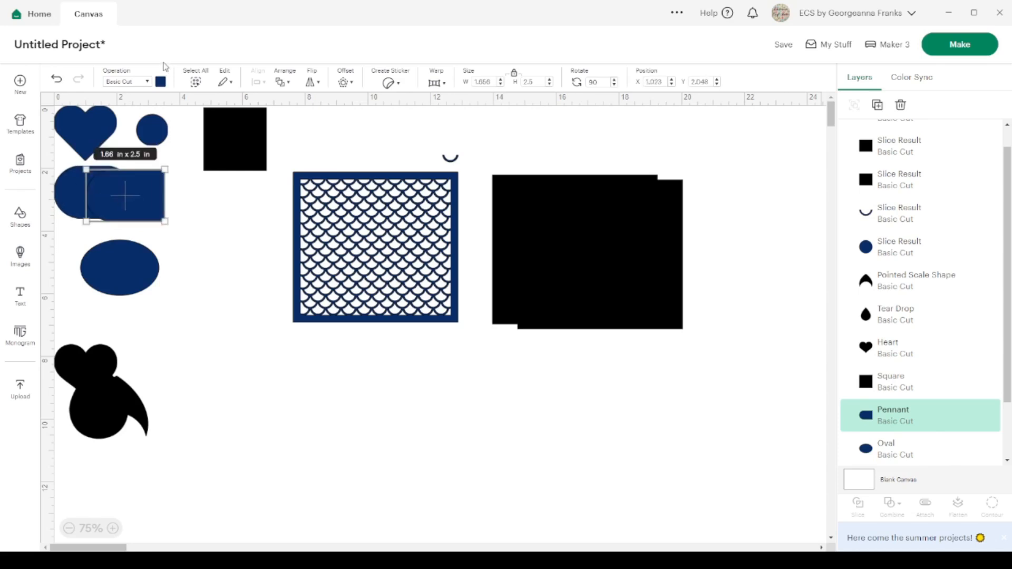
# Recolor the pennant light blue and position it over the rounded oval, slightly offset so the oval's curved end shows.
pyautogui.click(160, 82)
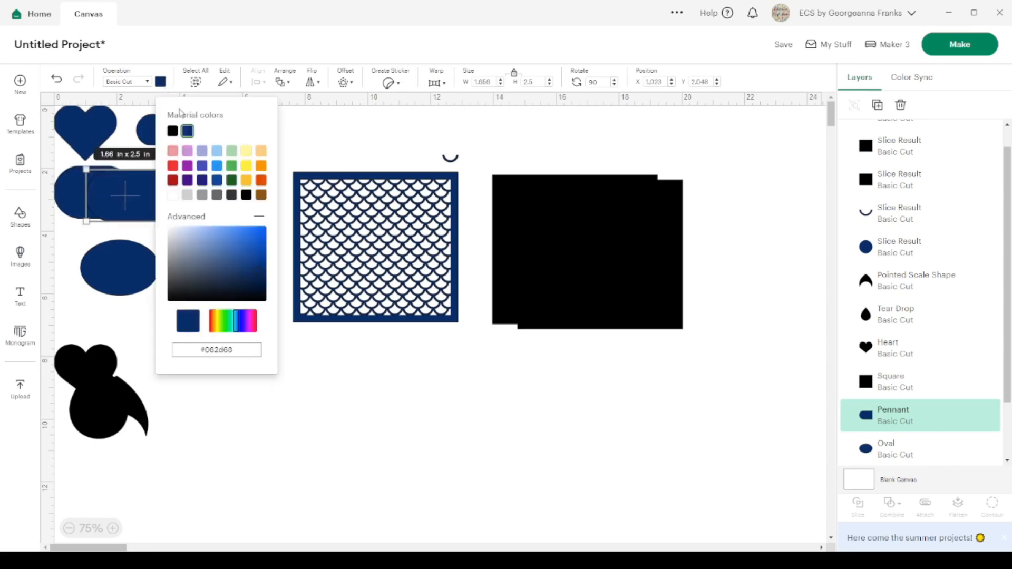
pyautogui.click(215, 154)
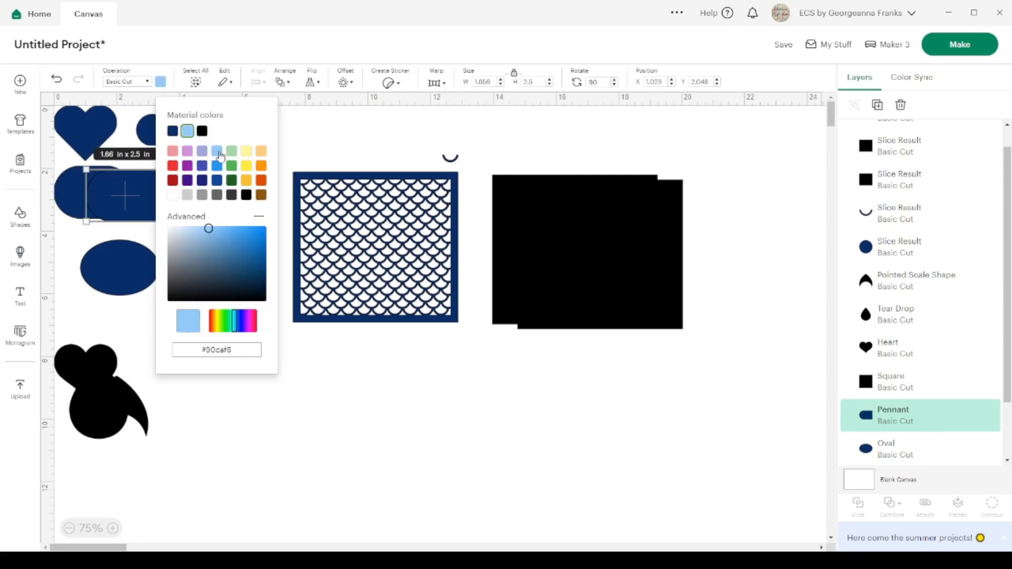
pyautogui.click(149, 242)
pyautogui.moveTo(135, 192); pyautogui.dragTo(104, 190)
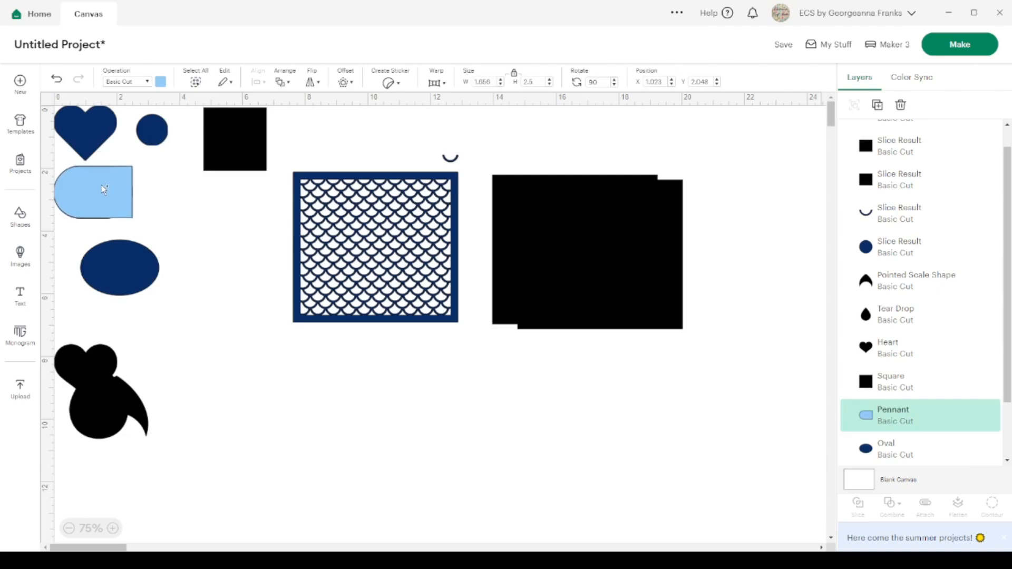
pyautogui.moveTo(104, 190)
pyautogui.mouseDown()
pyautogui.moveTo(158, 185)
pyautogui.moveTo(118, 192)
pyautogui.mouseUp()
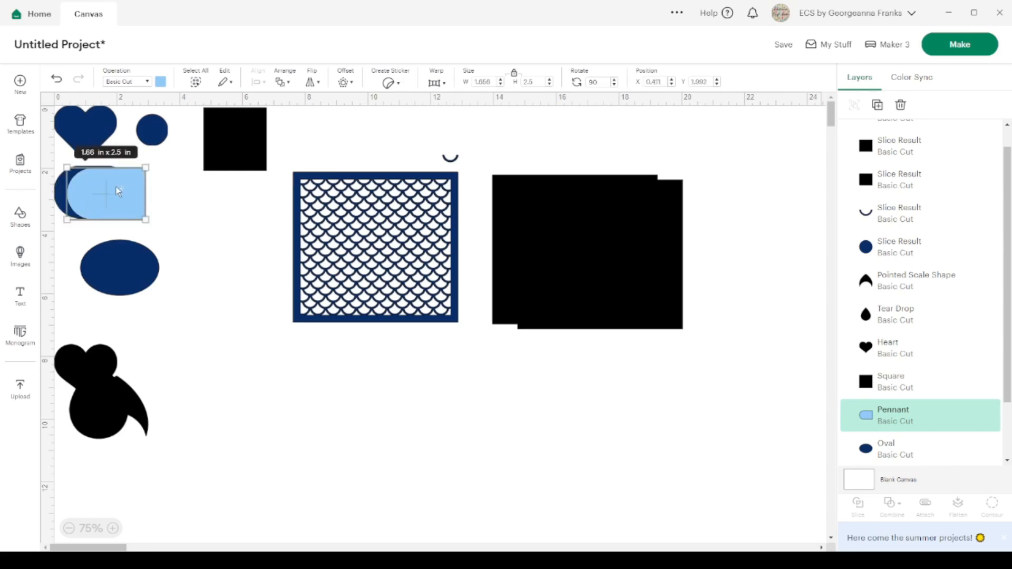
# Rotate the plain blue oval 90 degrees so it stands upright.
pyautogui.click(132, 287)
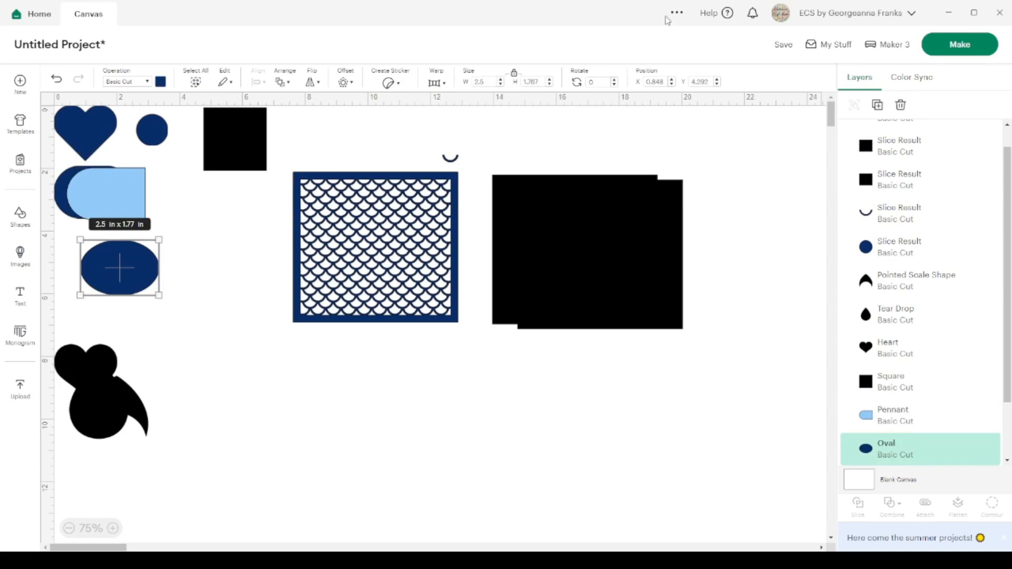
pyautogui.click(601, 83)
pyautogui.write('90')
pyautogui.press('Return')
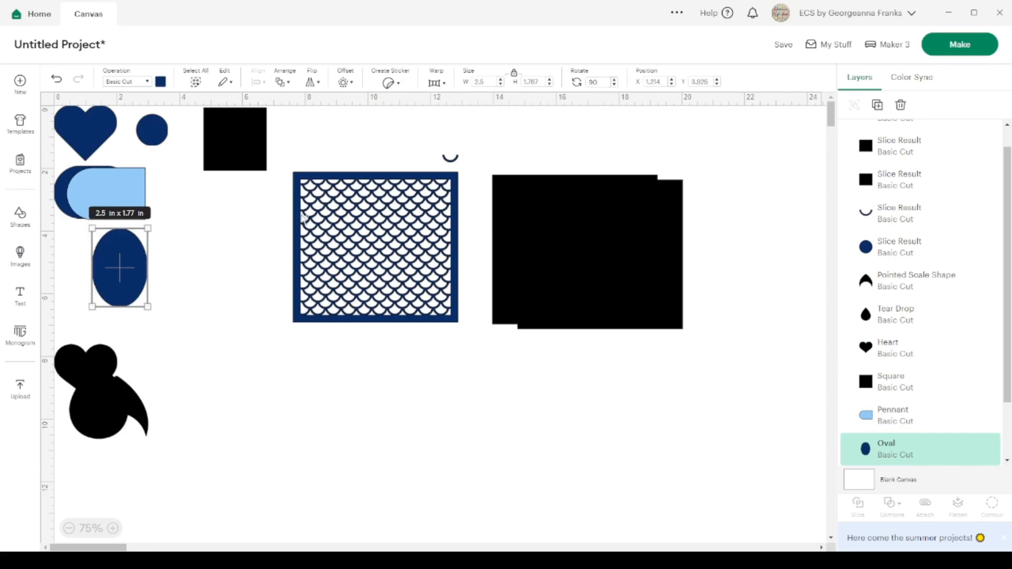
# Delete one of the two overlapping large black rectangles and shrink the other to about 2.69 x 2.44 in.
pyautogui.click(551, 249)
pyautogui.press('Delete')
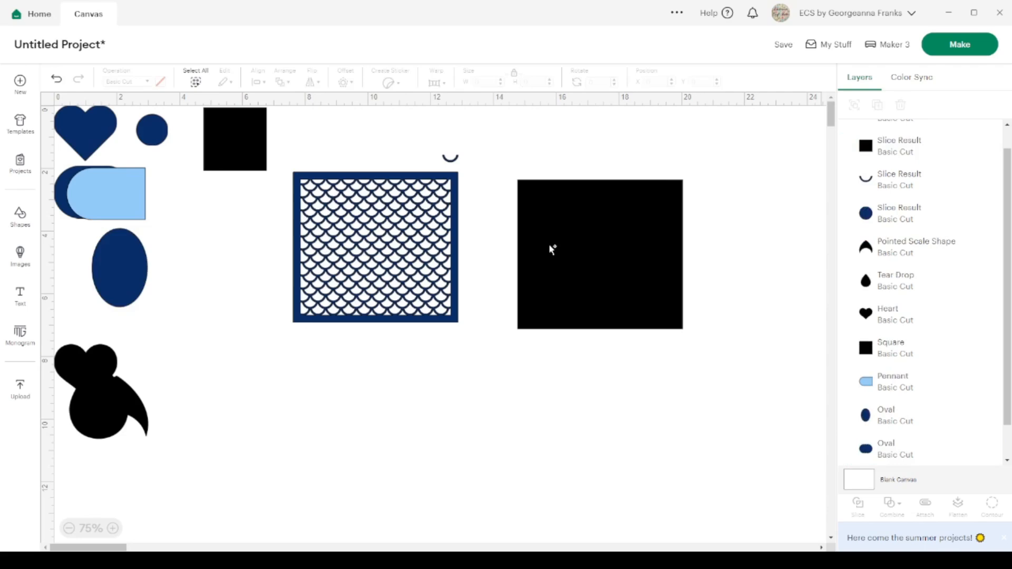
pyautogui.click(637, 269)
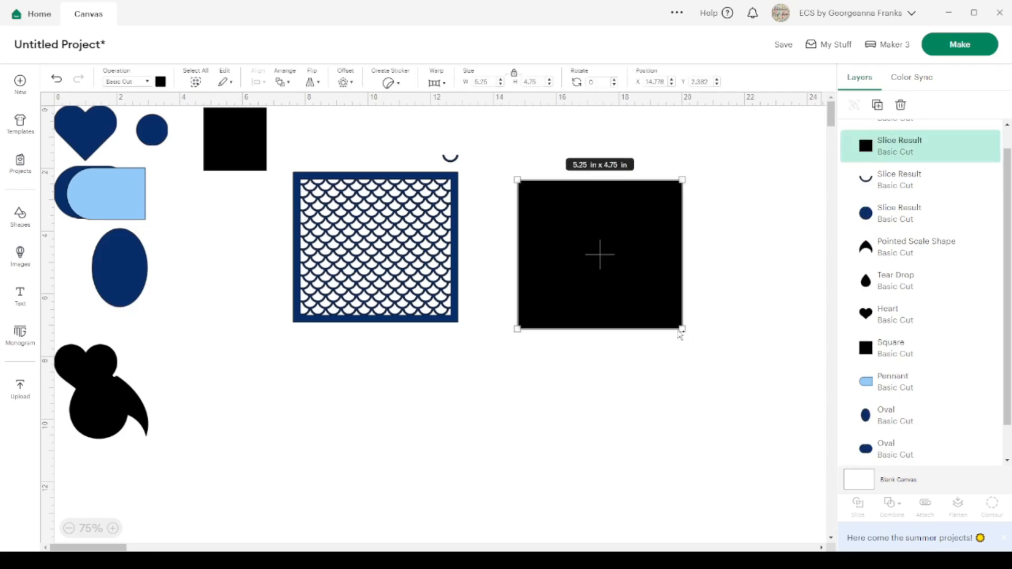
pyautogui.moveTo(684, 333); pyautogui.dragTo(601, 259)
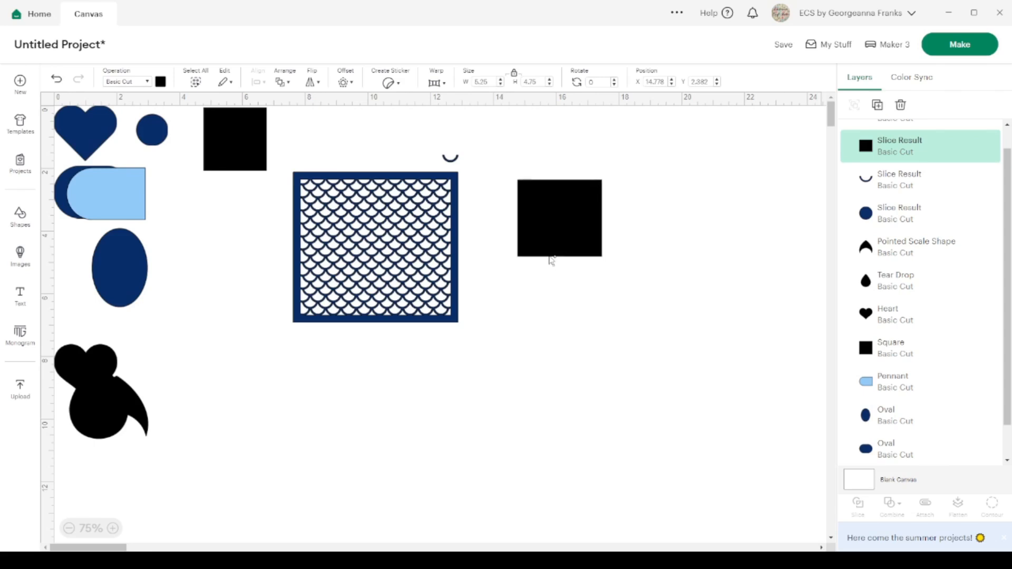
# Free up the canvas centre by moving the black rectangle below the black square and the bordered panel and scallop arc far right.
pyautogui.moveTo(557, 204); pyautogui.dragTo(238, 180)
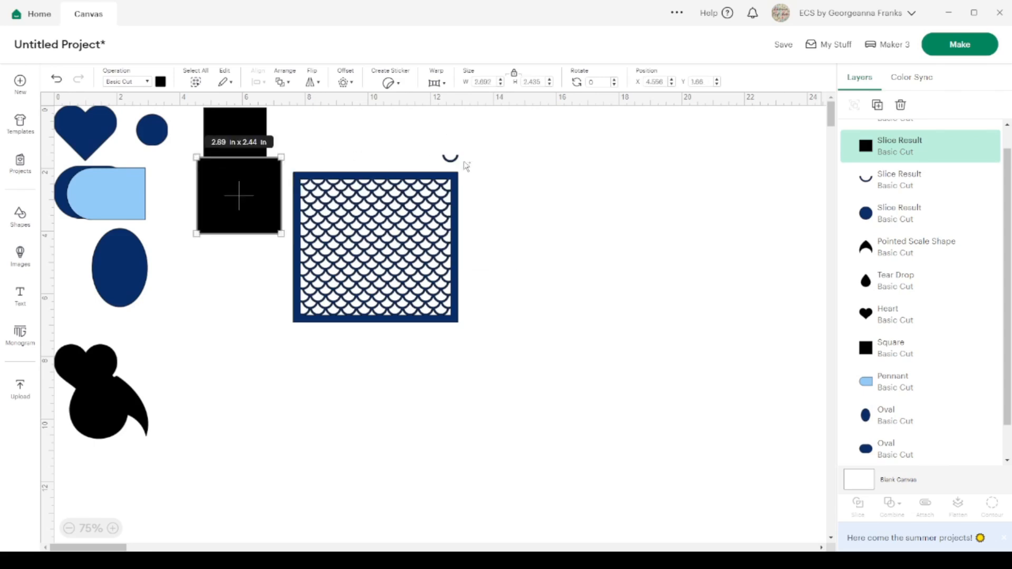
pyautogui.moveTo(394, 216); pyautogui.dragTo(728, 163)
pyautogui.moveTo(455, 165); pyautogui.dragTo(604, 138)
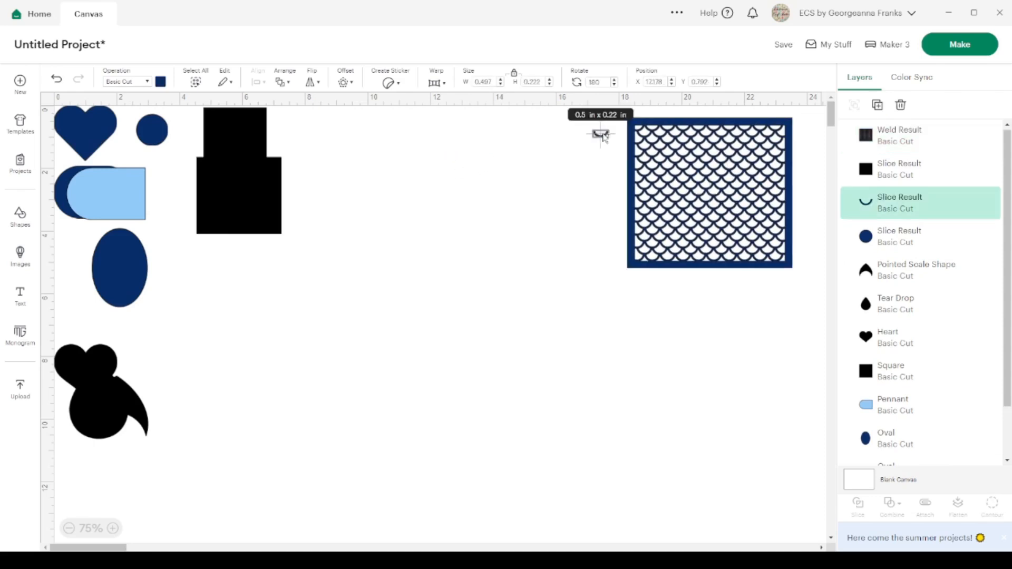
# Duplicate the upright blue oval and place the copy in the empty middle of the canvas.
pyautogui.click(121, 268)
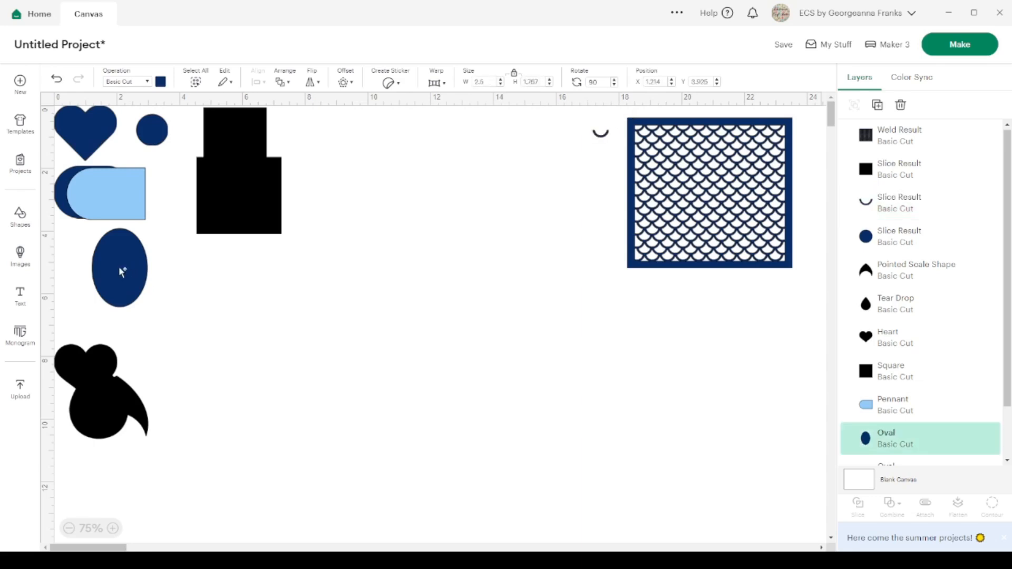
pyautogui.click(877, 105)
pyautogui.moveTo(156, 277); pyautogui.dragTo(468, 274)
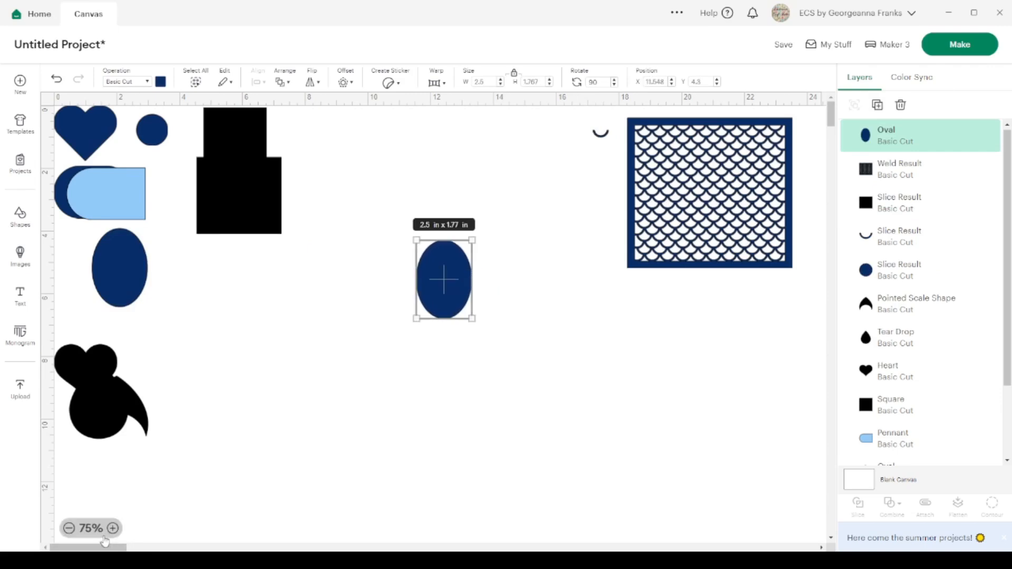
pyautogui.click(117, 529)
pyautogui.click(116, 529)
pyautogui.click(116, 529)
pyautogui.click(117, 529)
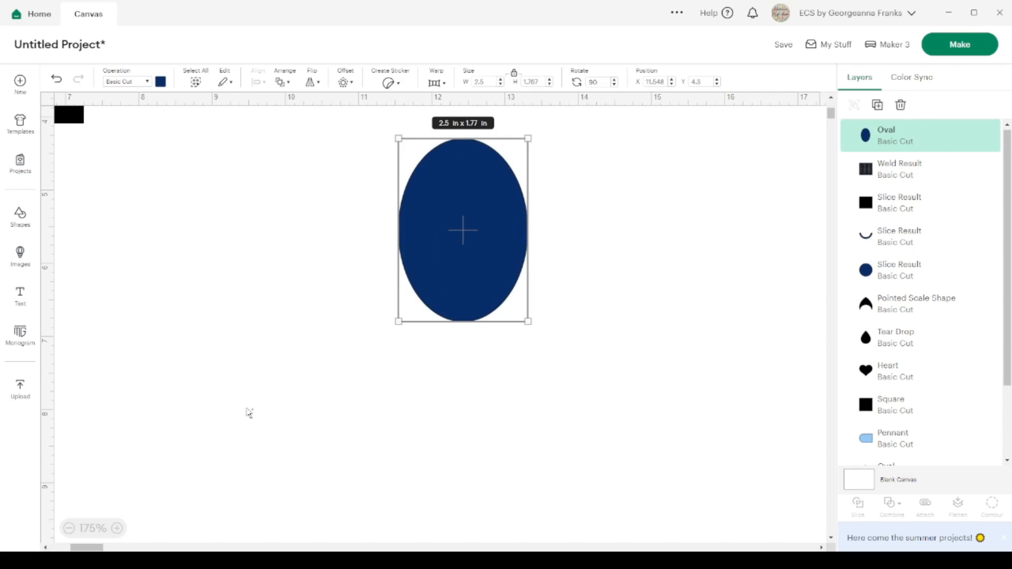
# Duplicate that oval again, set the new copy's width to 2.25 in and recolor it light blue.
pyautogui.click(877, 104)
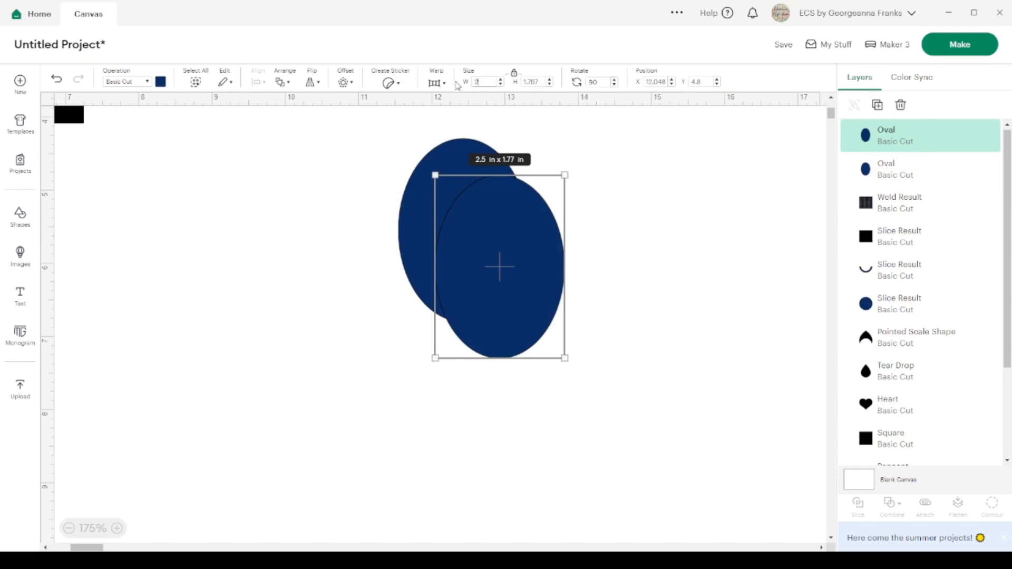
pyautogui.write('2.25')
pyautogui.press('Return')
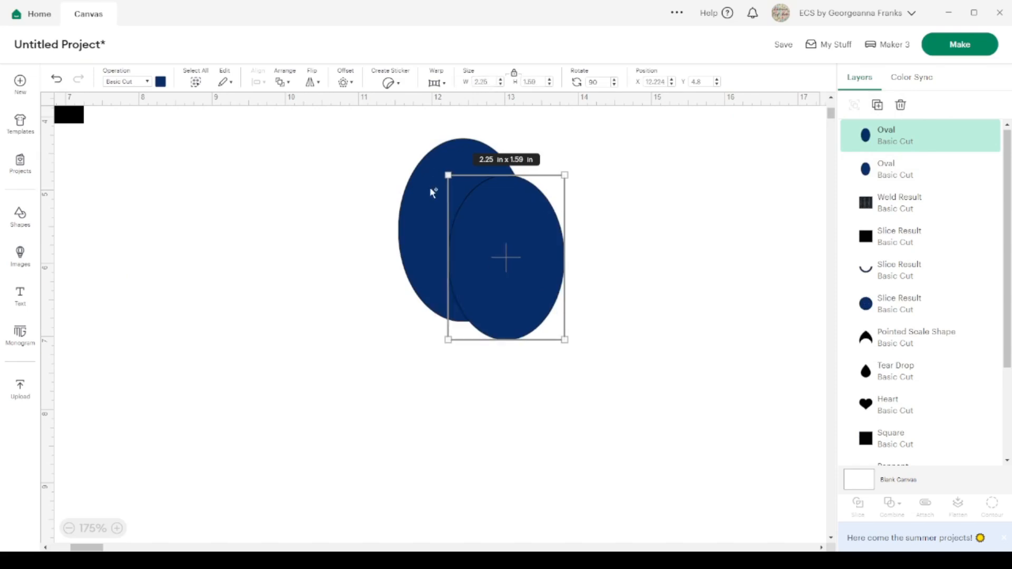
pyautogui.click(160, 82)
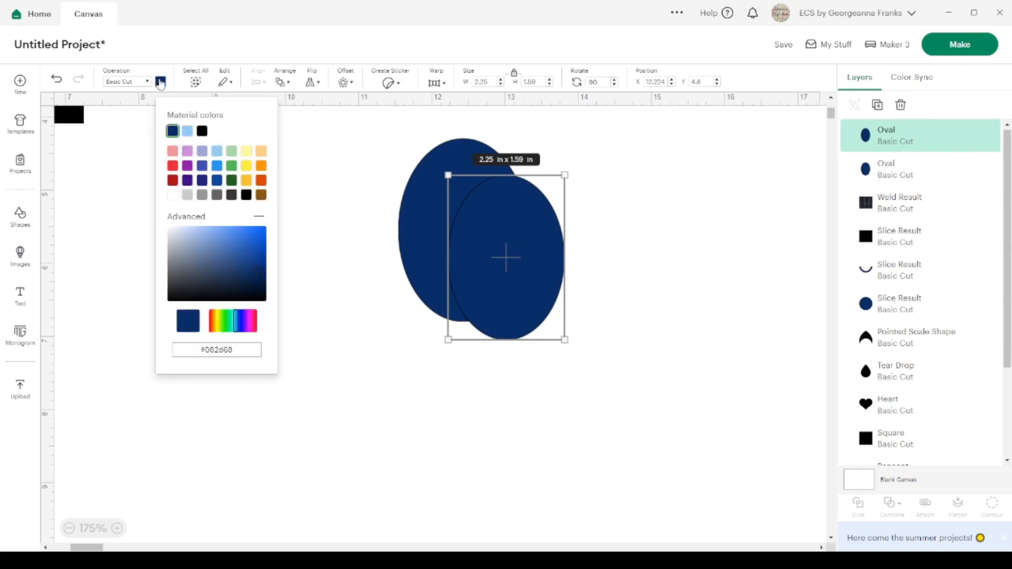
pyautogui.click(187, 132)
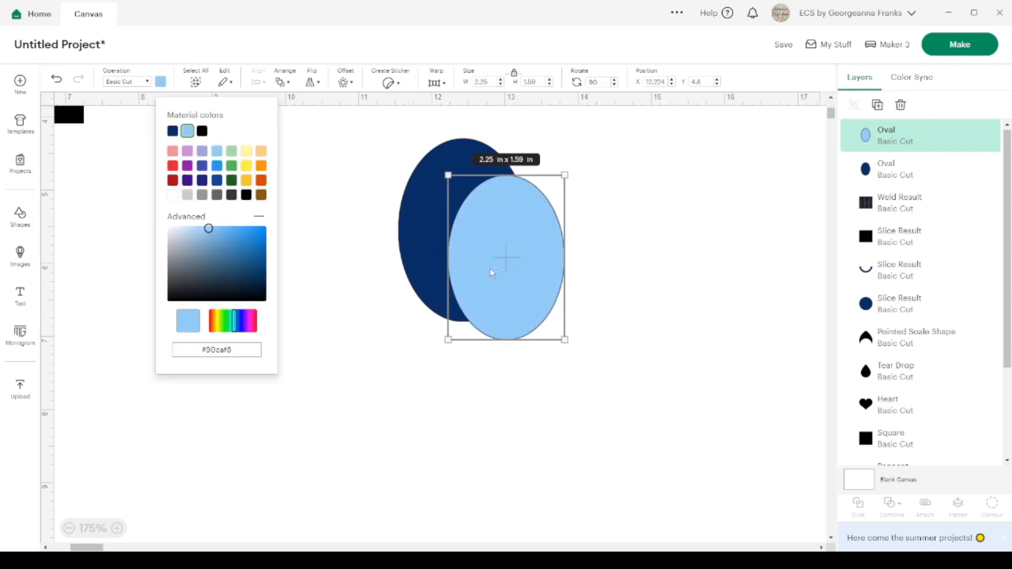
# Center the light blue oval on the dark blue oval and select both ovals together.
pyautogui.moveTo(509, 266); pyautogui.dragTo(467, 239)
pyautogui.moveTo(529, 371); pyautogui.dragTo(415, 229)
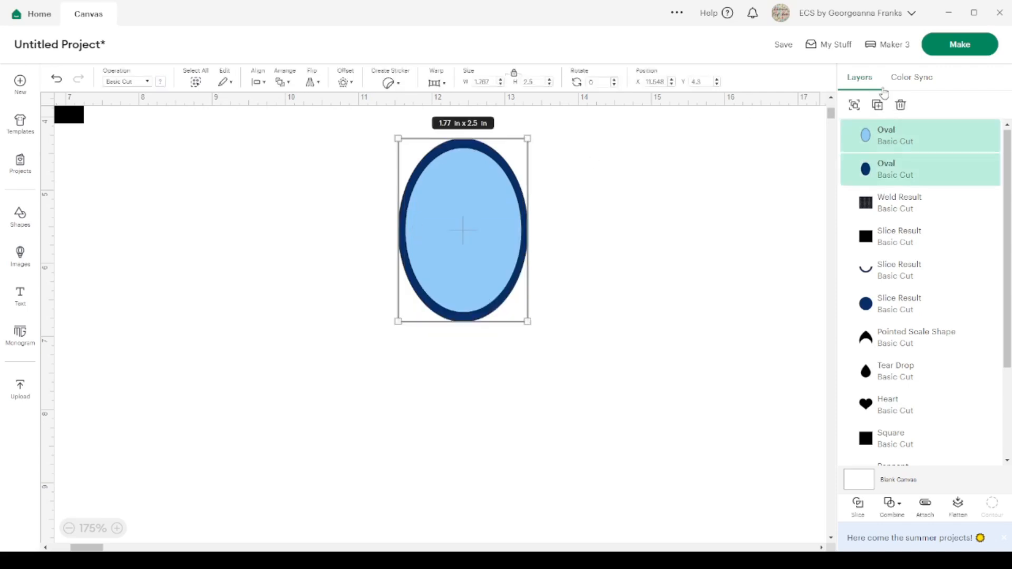
# Center the two nested ovals on each other, duplicate the pair and place the copy beside the original.
pyautogui.click(258, 81)
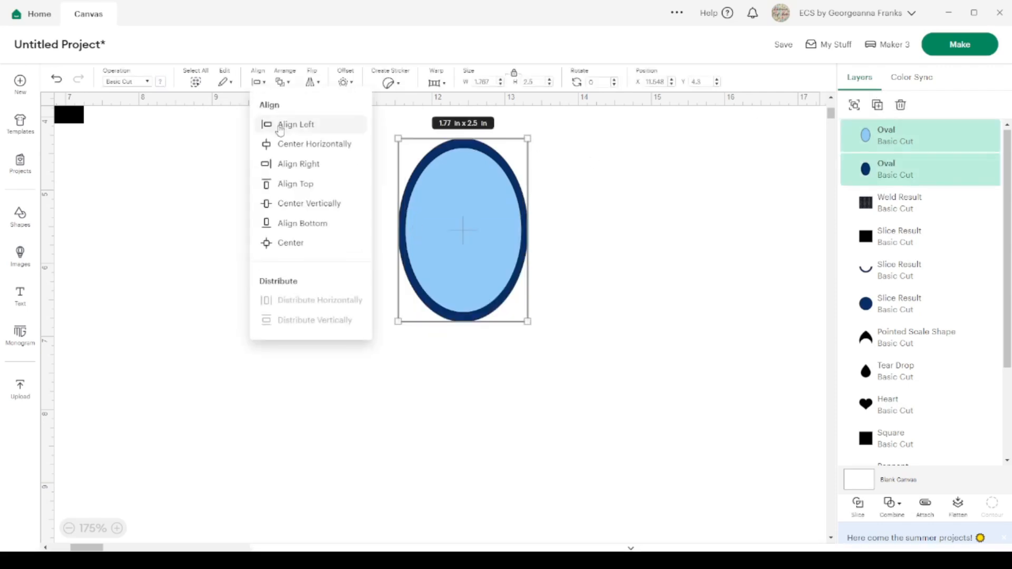
pyautogui.click(294, 244)
pyautogui.click(877, 105)
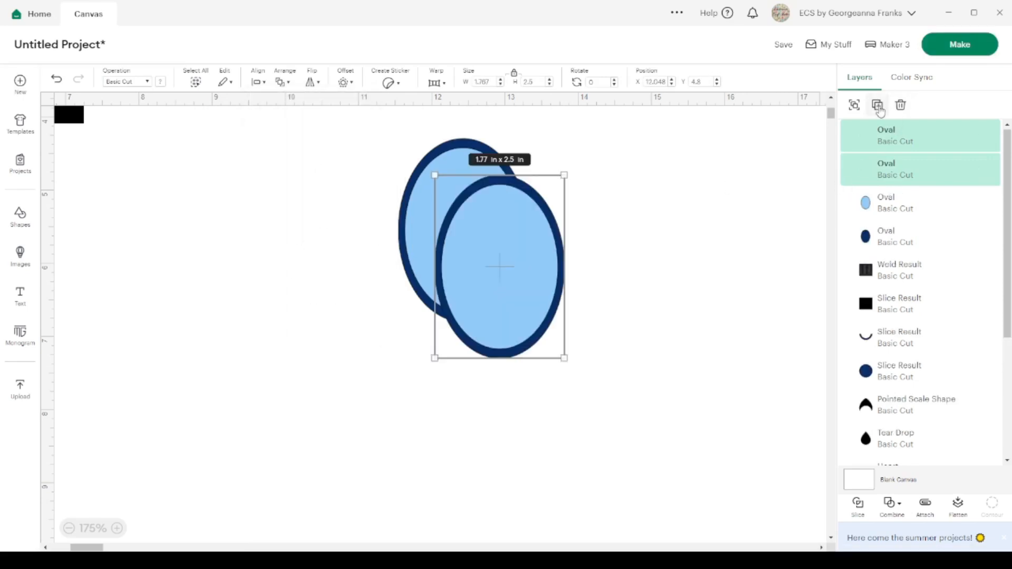
pyautogui.moveTo(520, 264); pyautogui.dragTo(655, 231)
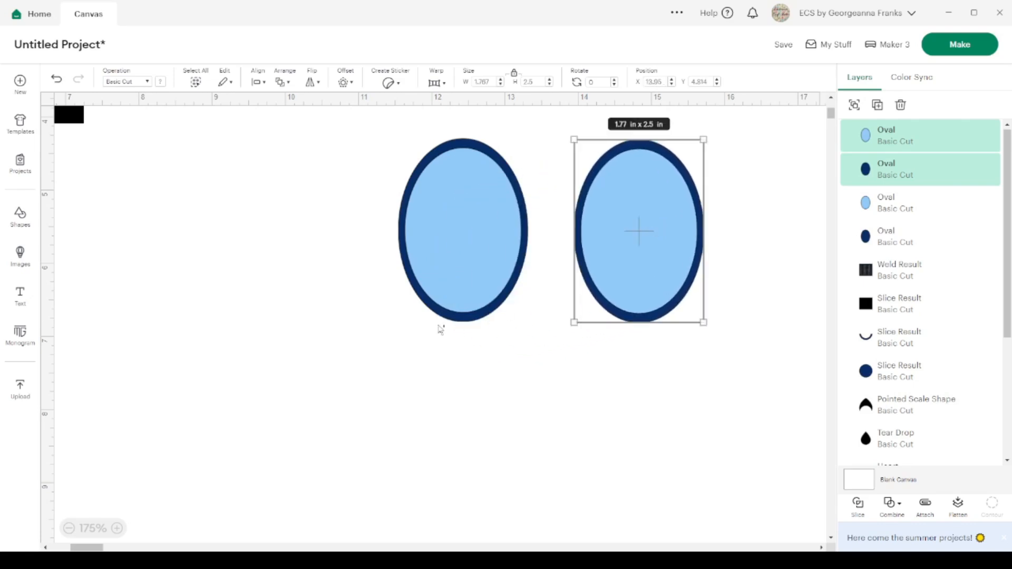
# Slice the original oval pair and move both cut-out inner ovals away from the dark blue ring.
pyautogui.click(482, 351)
pyautogui.click(403, 217)
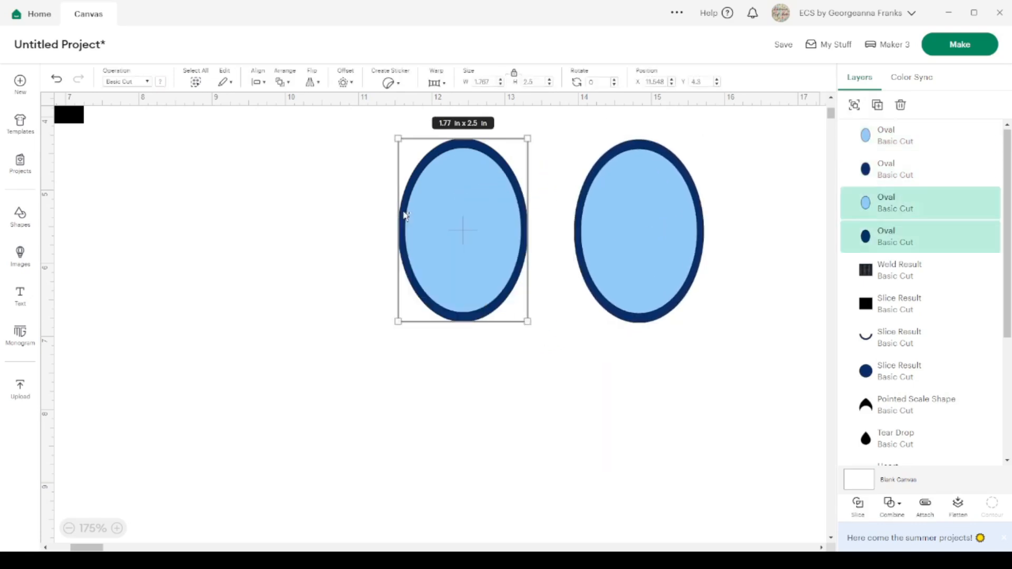
pyautogui.click(858, 506)
pyautogui.moveTo(497, 219); pyautogui.dragTo(355, 282)
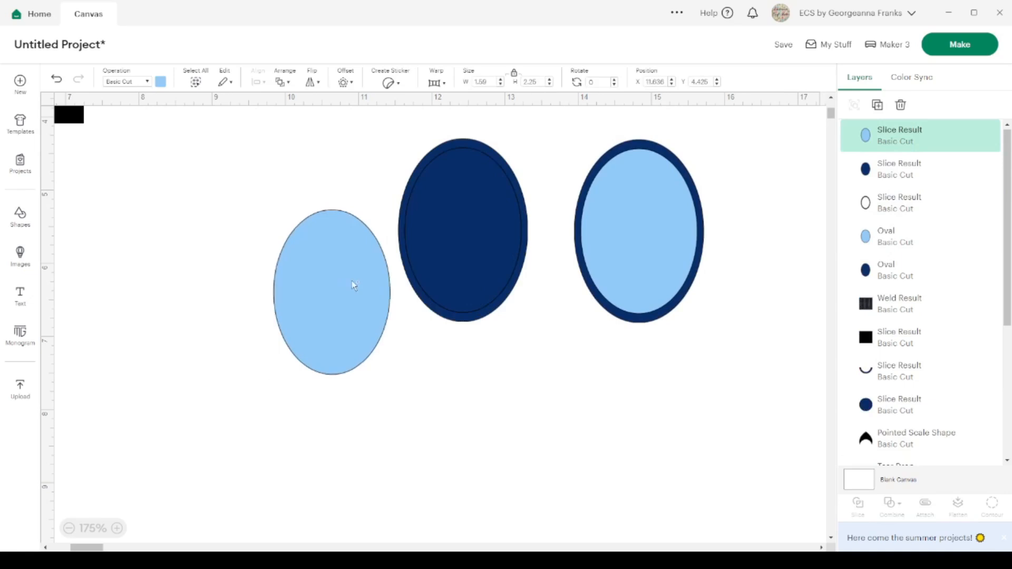
pyautogui.moveTo(466, 219); pyautogui.dragTo(319, 294)
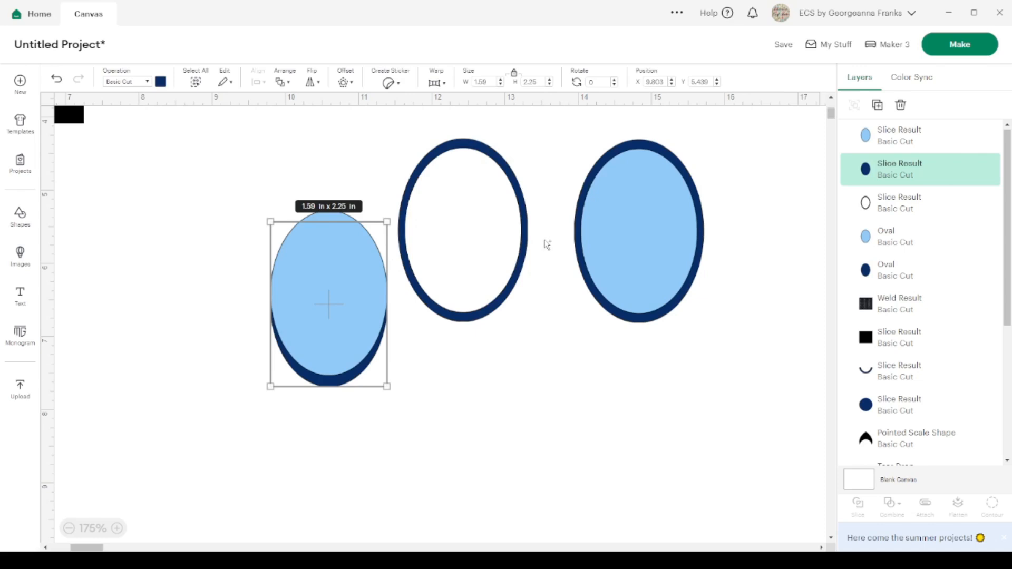
# Nudge the copied pair's light blue oval down to Y 4.499 so the border is thicker at its top than at its bottom.
pyautogui.click(639, 252)
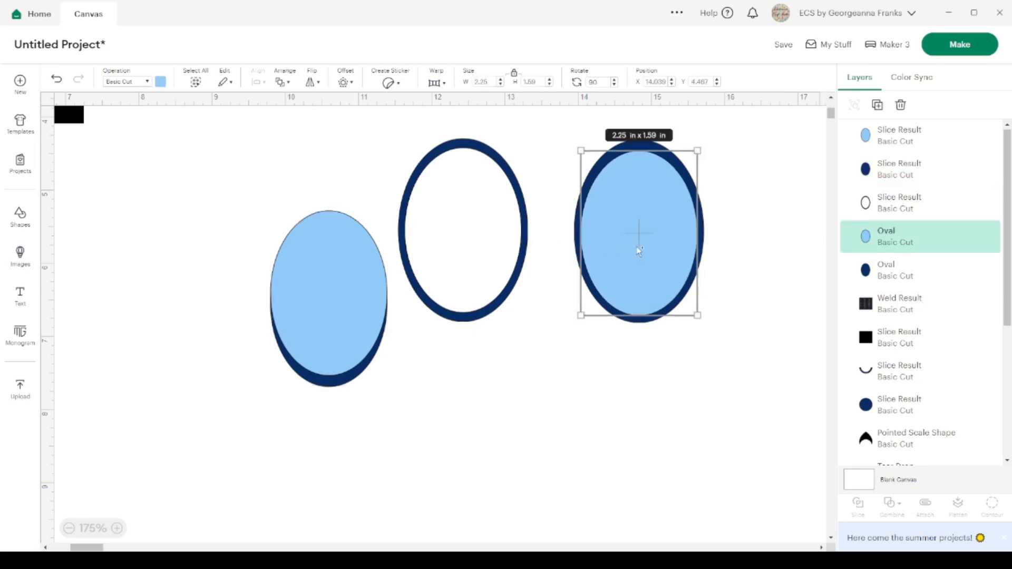
pyautogui.hotkey('ctrl', 'z')
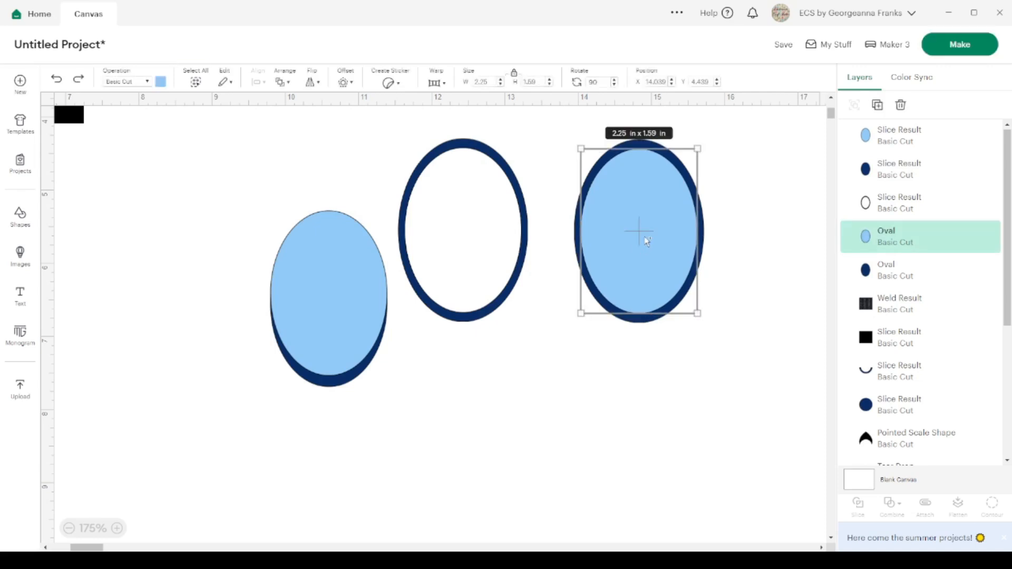
pyautogui.press('Down')
pyautogui.press('Down')
pyautogui.press('Down')
pyautogui.press('Down')
pyautogui.press('Down')
pyautogui.press('Down')
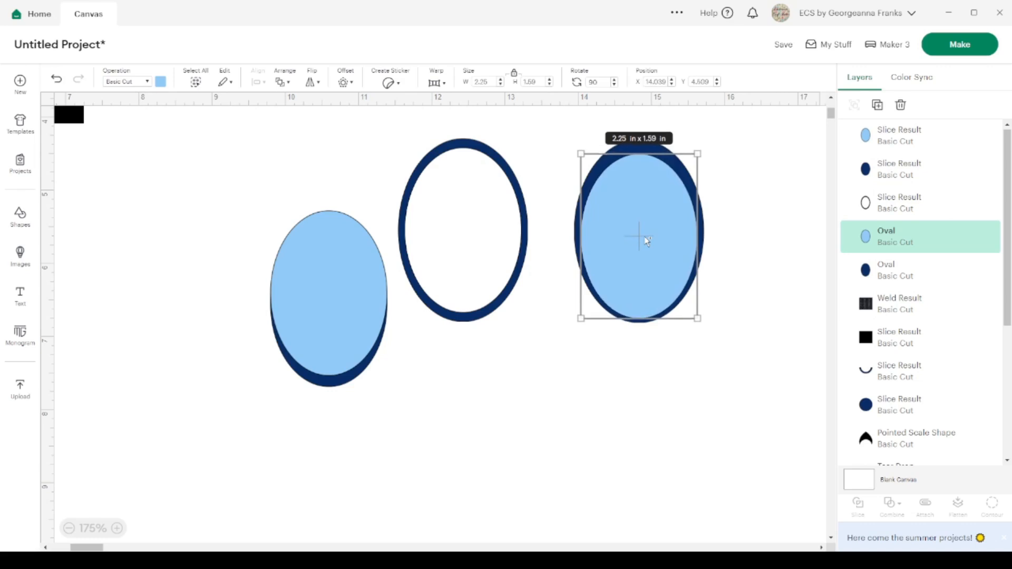
pyautogui.press('Down')
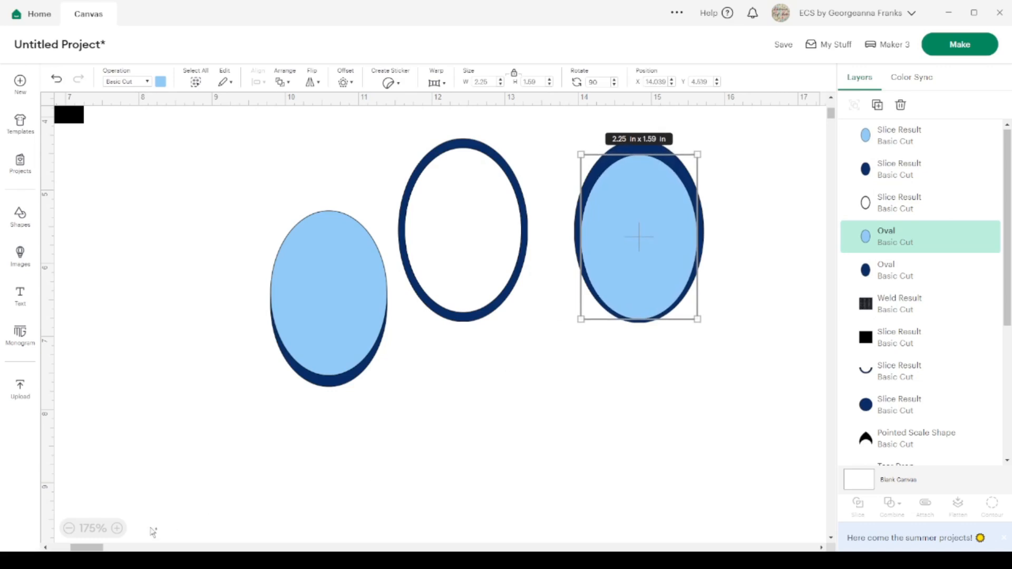
pyautogui.click(117, 528)
pyautogui.click(117, 528)
pyautogui.hscroll(3, 685, 348)
pyautogui.scroll(2, 685, 350)
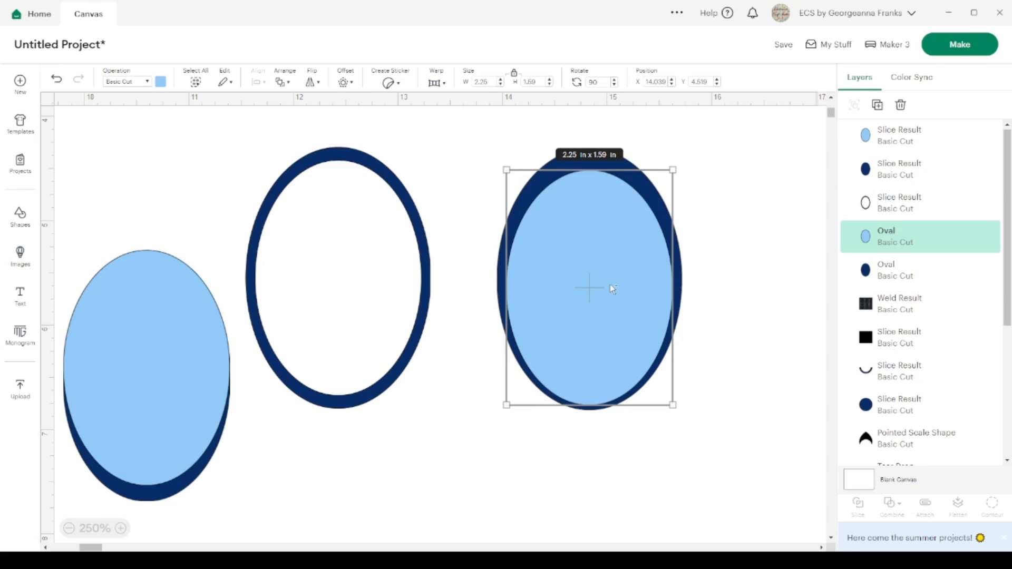
pyautogui.press('Up')
pyautogui.press('Up')
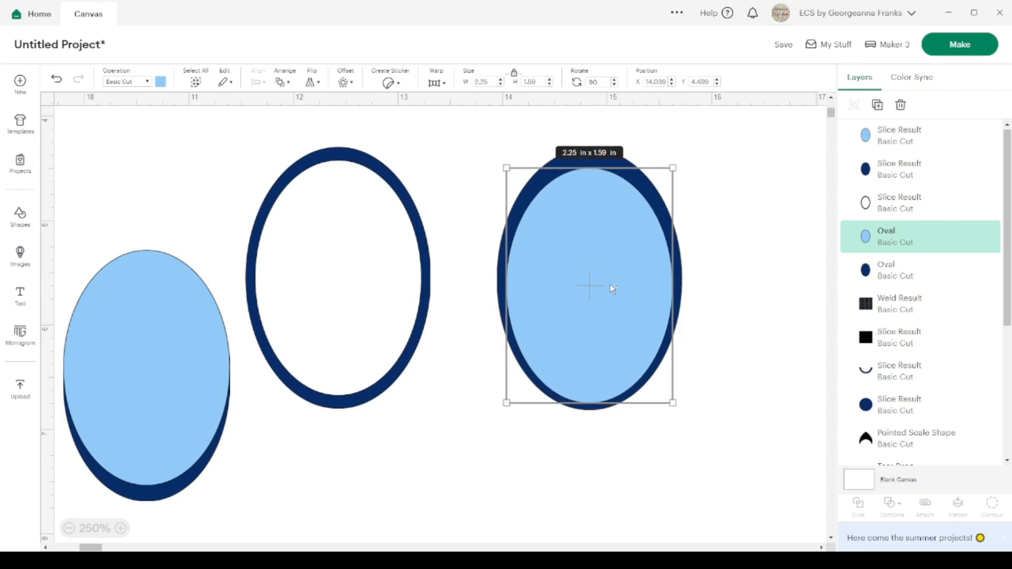
# Slice the offset oval pair, move its inner ovals off the ring and delete all four cut-out ovals.
pyautogui.moveTo(639, 466); pyautogui.dragTo(578, 309)
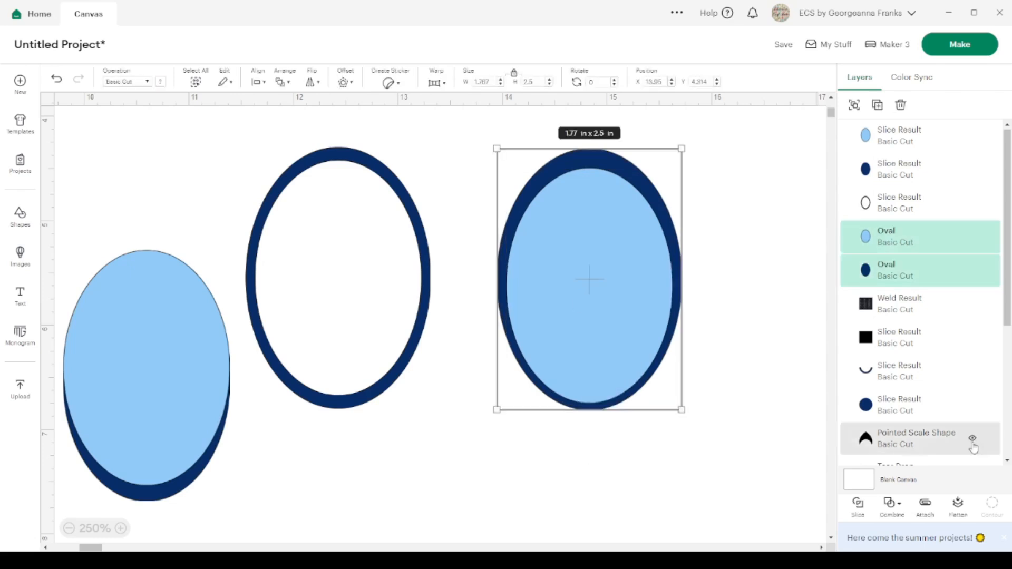
pyautogui.click(858, 505)
pyautogui.moveTo(597, 266); pyautogui.dragTo(132, 365)
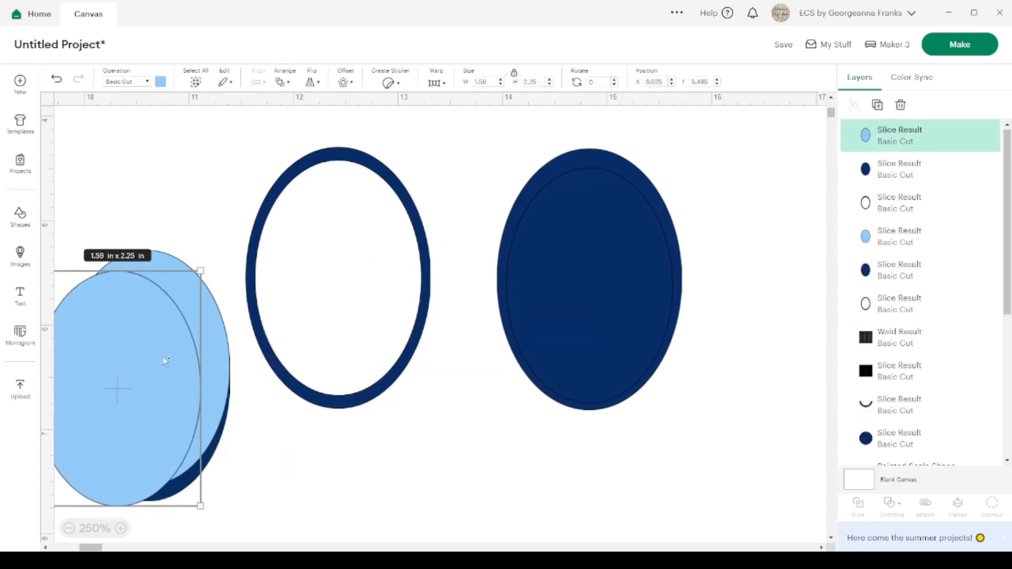
pyautogui.moveTo(590, 288); pyautogui.dragTo(108, 382)
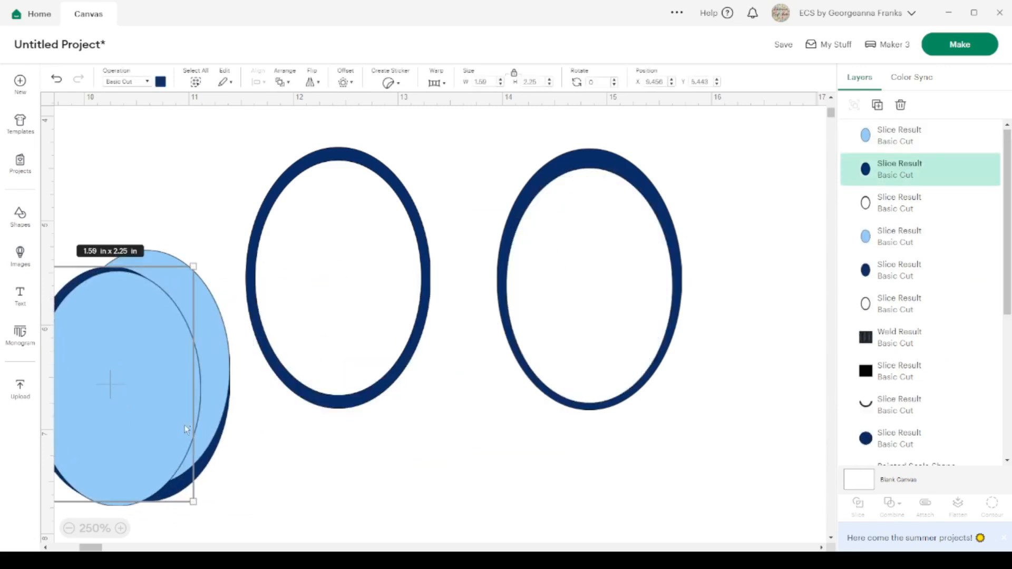
pyautogui.moveTo(241, 480); pyautogui.dragTo(117, 415)
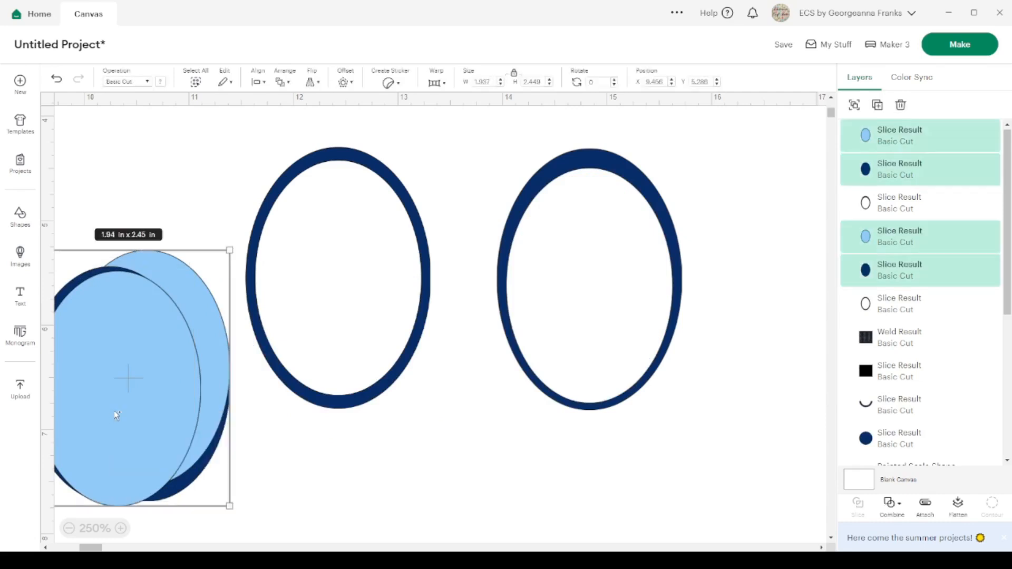
pyautogui.press('Delete')
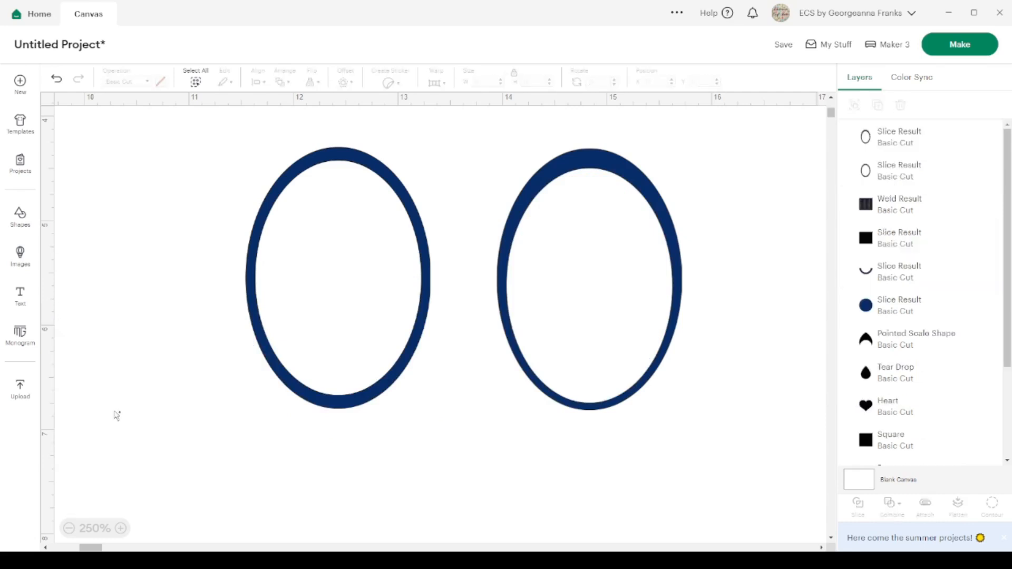
# Move the large black rectangle to the empty area just below the two oval rings.
pyautogui.click(69, 529)
pyautogui.click(69, 528)
pyautogui.click(69, 529)
pyautogui.click(69, 528)
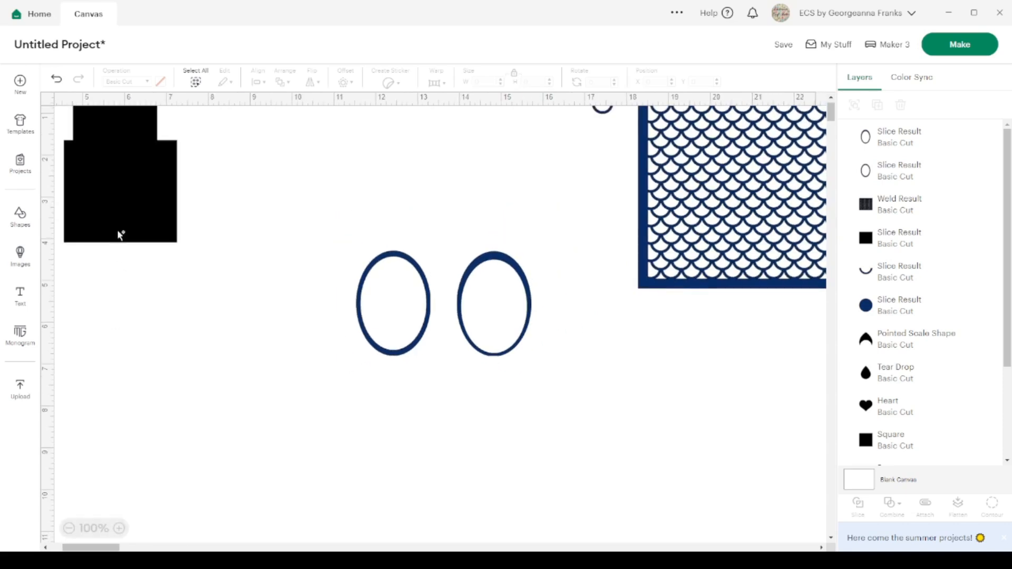
pyautogui.click(129, 215)
pyautogui.moveTo(129, 215); pyautogui.dragTo(334, 422)
# Align the two oval rings along their top edges.
pyautogui.moveTo(356, 227); pyautogui.dragTo(522, 305)
pyautogui.click(260, 84)
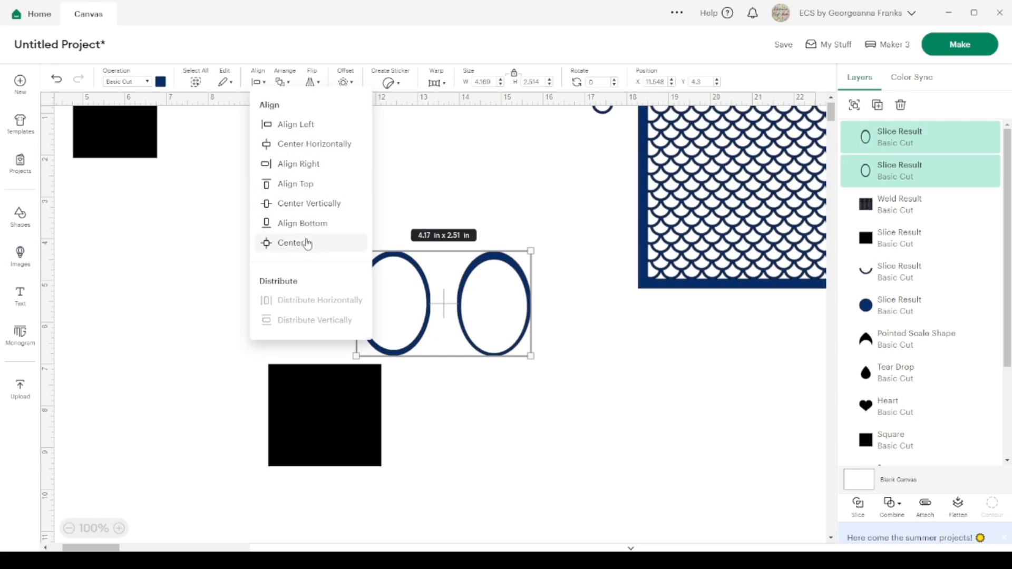
pyautogui.click(308, 184)
# Stretch the black rectangle without fixed proportions to about 6.09 x 2.46 in and lay it over the lower halves of both rings.
pyautogui.click(346, 412)
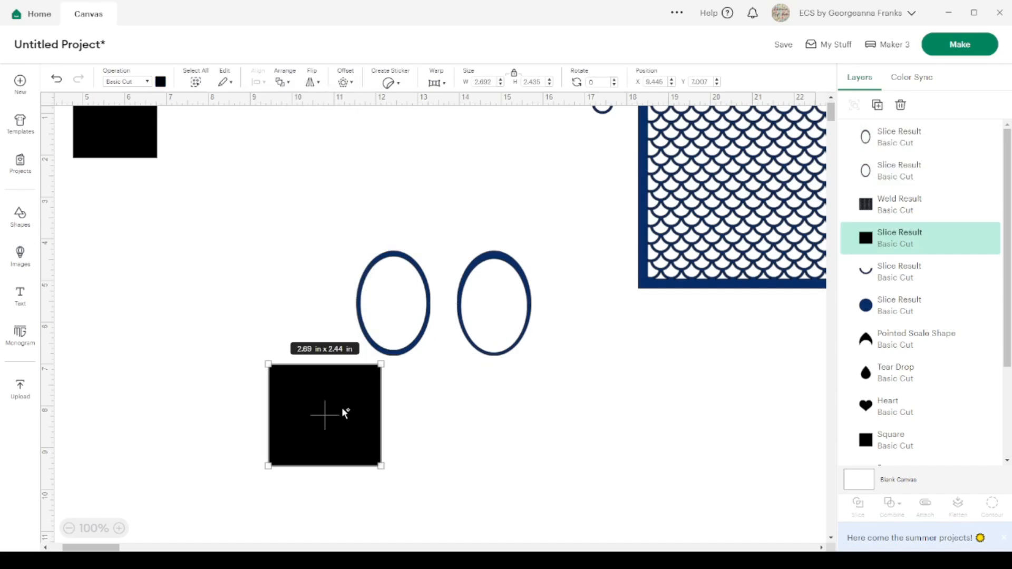
pyautogui.click(513, 74)
pyautogui.moveTo(383, 469); pyautogui.dragTo(528, 471)
pyautogui.moveTo(425, 411); pyautogui.dragTo(470, 351)
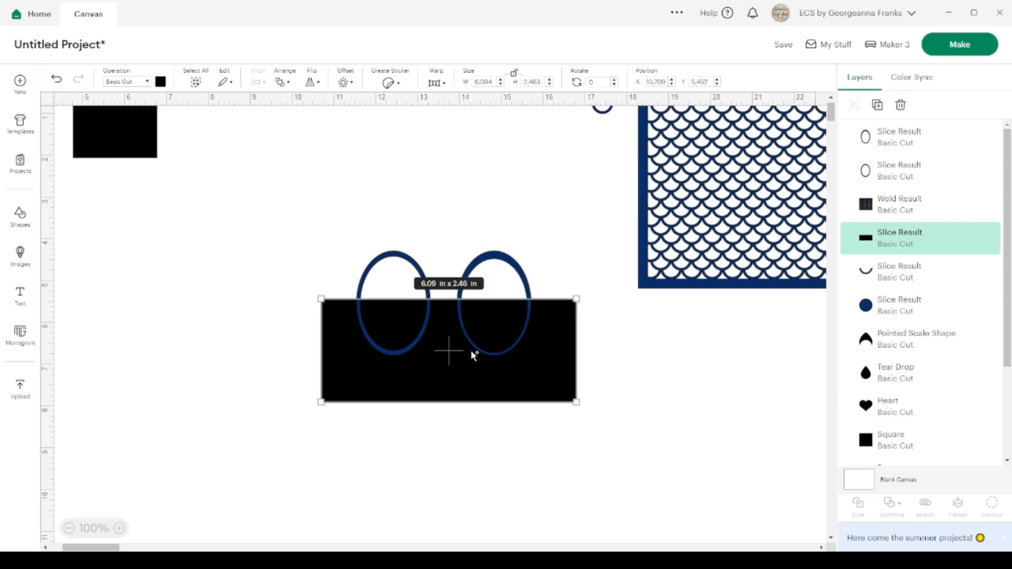
# Slice each oval ring separately with the black rectangle.
pyautogui.click(526, 461)
pyautogui.moveTo(543, 464); pyautogui.dragTo(330, 248)
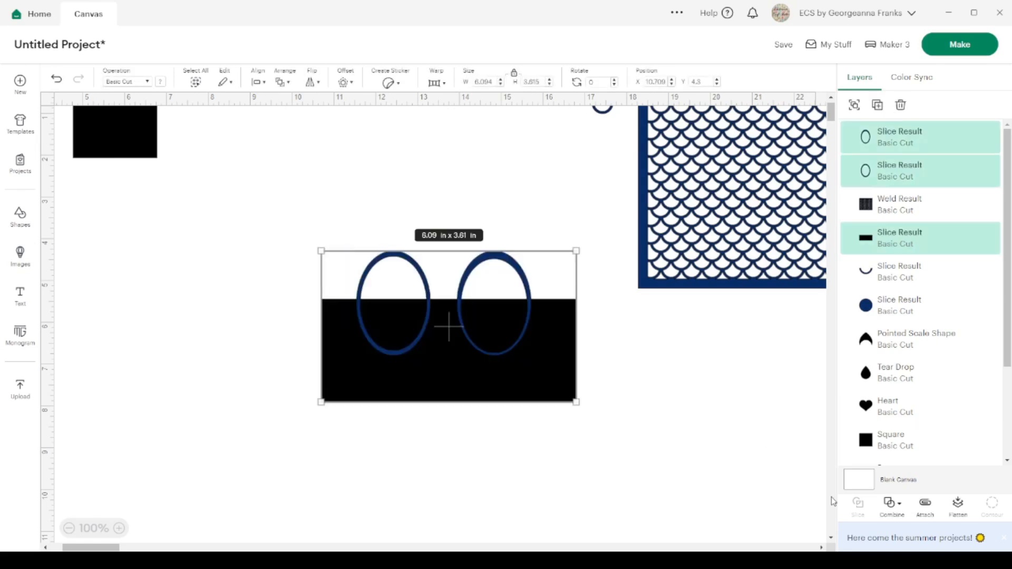
pyautogui.click(535, 437)
pyautogui.moveTo(539, 440); pyautogui.dragTo(470, 258)
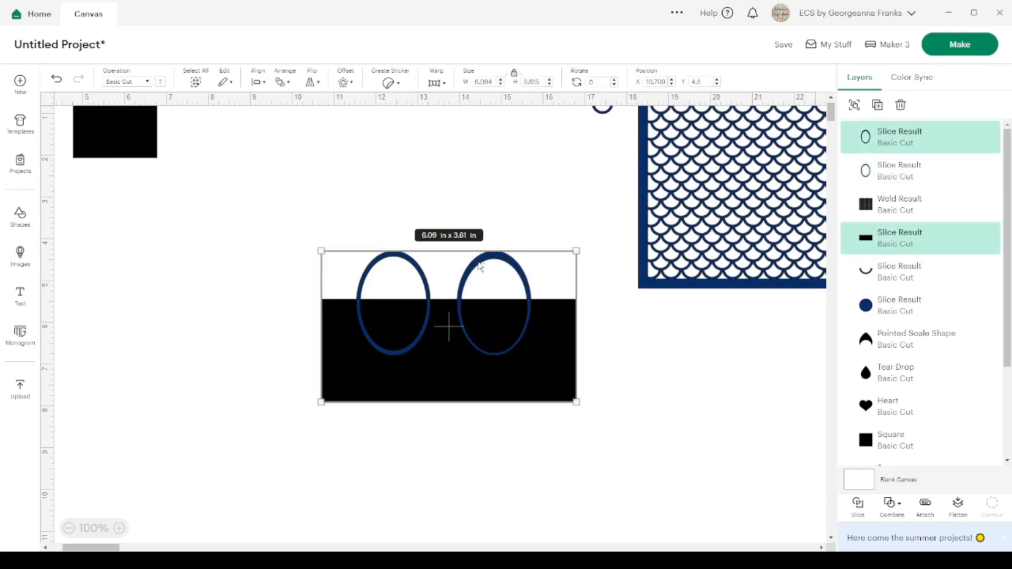
pyautogui.click(860, 512)
pyautogui.moveTo(403, 432); pyautogui.dragTo(362, 299)
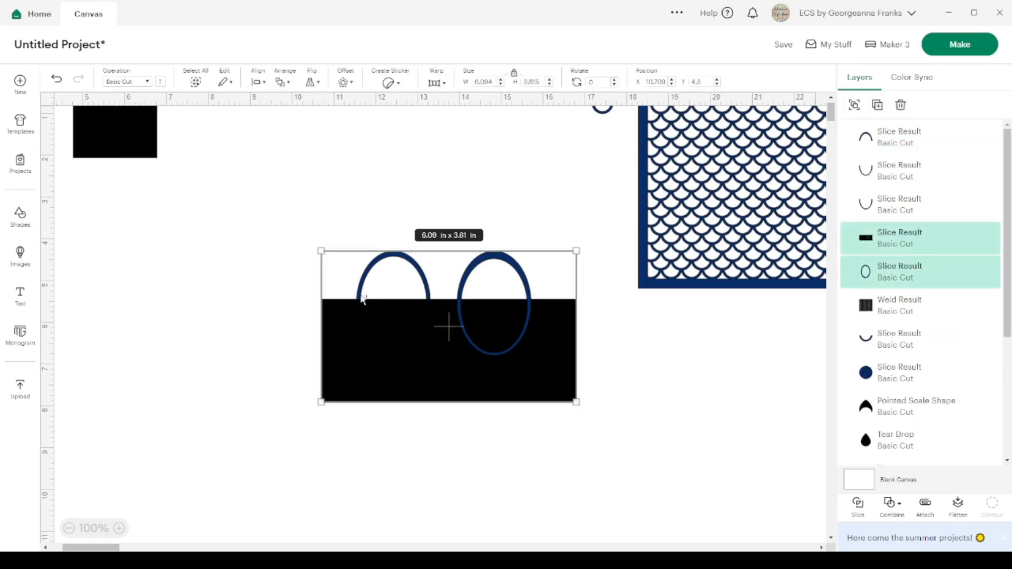
pyautogui.click(855, 507)
# Move the sliced black rectangle and the rings' lower pieces away from the two upper arcs.
pyautogui.moveTo(524, 380); pyautogui.dragTo(335, 505)
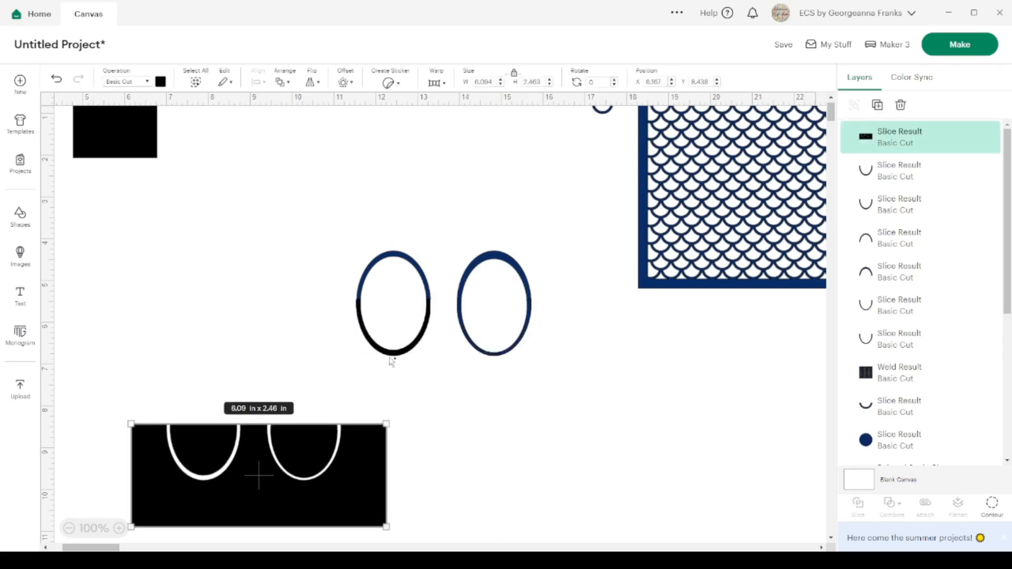
pyautogui.moveTo(539, 369); pyautogui.dragTo(345, 347)
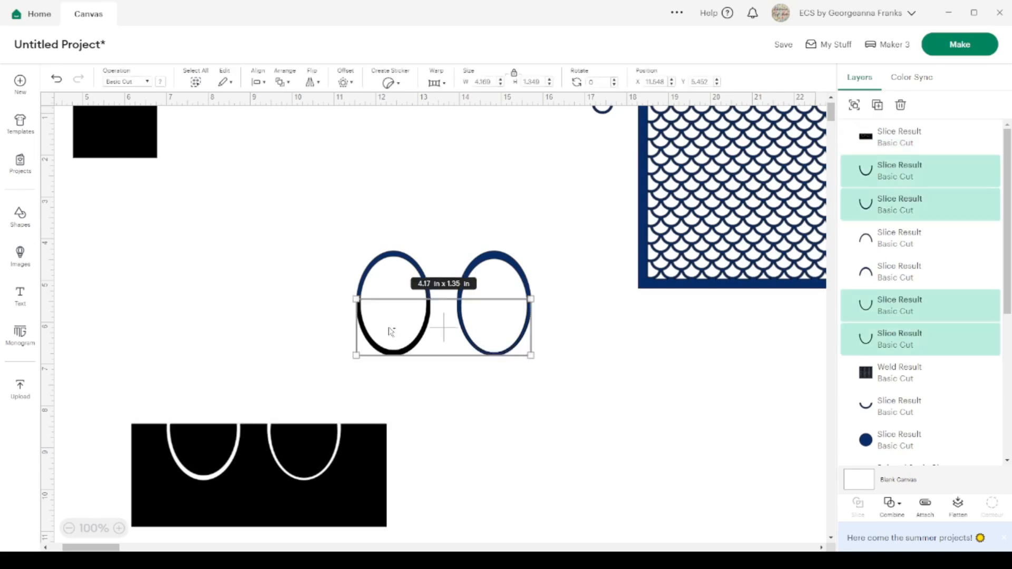
pyautogui.moveTo(405, 335); pyautogui.dragTo(279, 460)
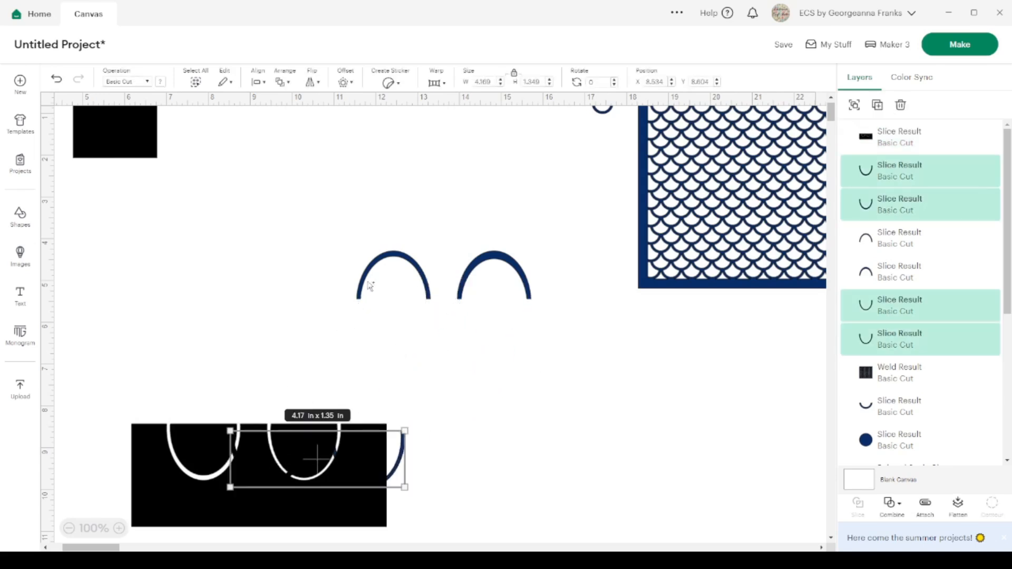
# Flip the two arcs vertically and delete the leftover black rectangle and lower ring pieces.
pyautogui.click(431, 269)
pyautogui.moveTo(432, 269); pyautogui.dragTo(568, 304)
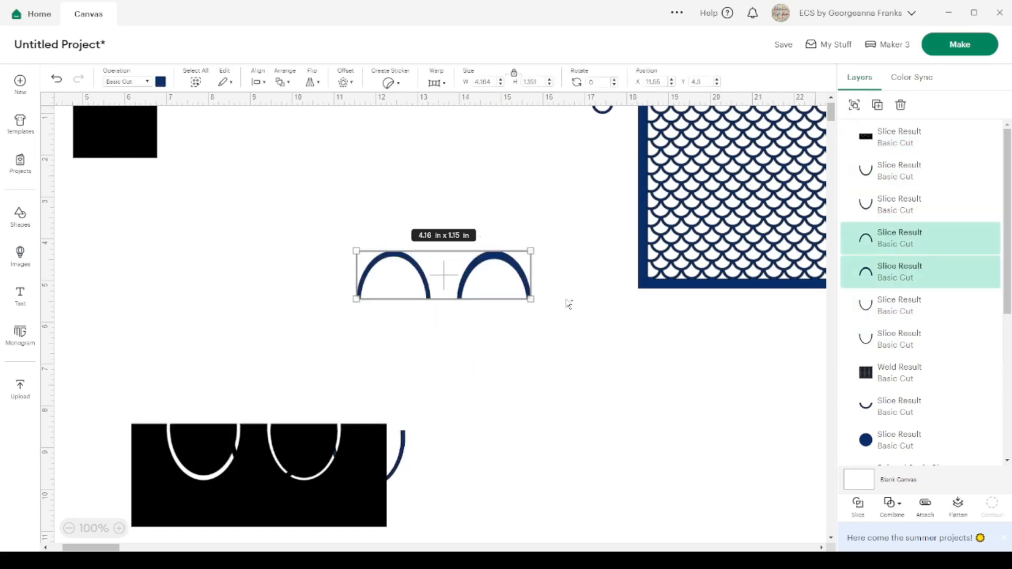
pyautogui.click(309, 82)
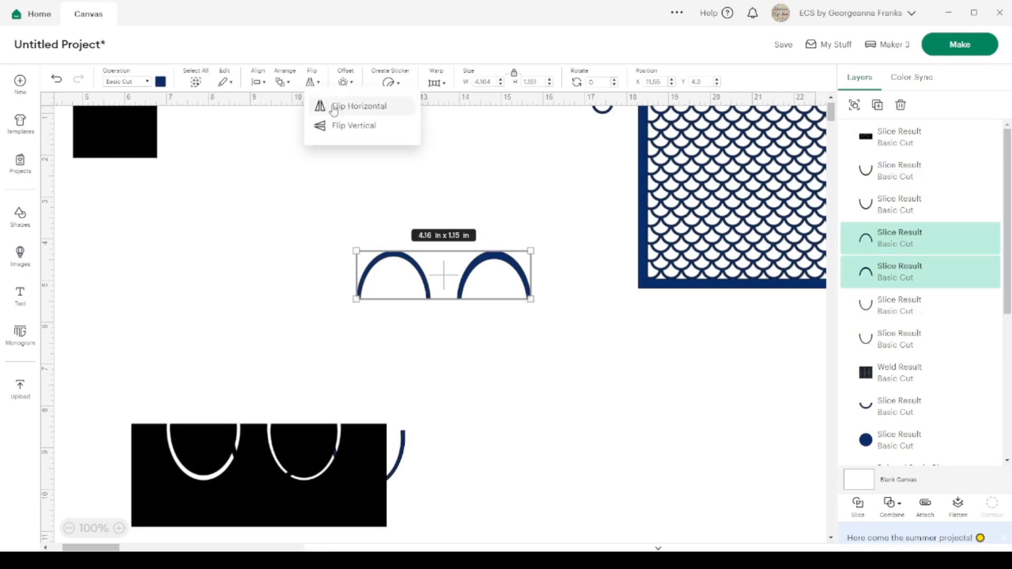
pyautogui.click(350, 128)
pyautogui.click(520, 377)
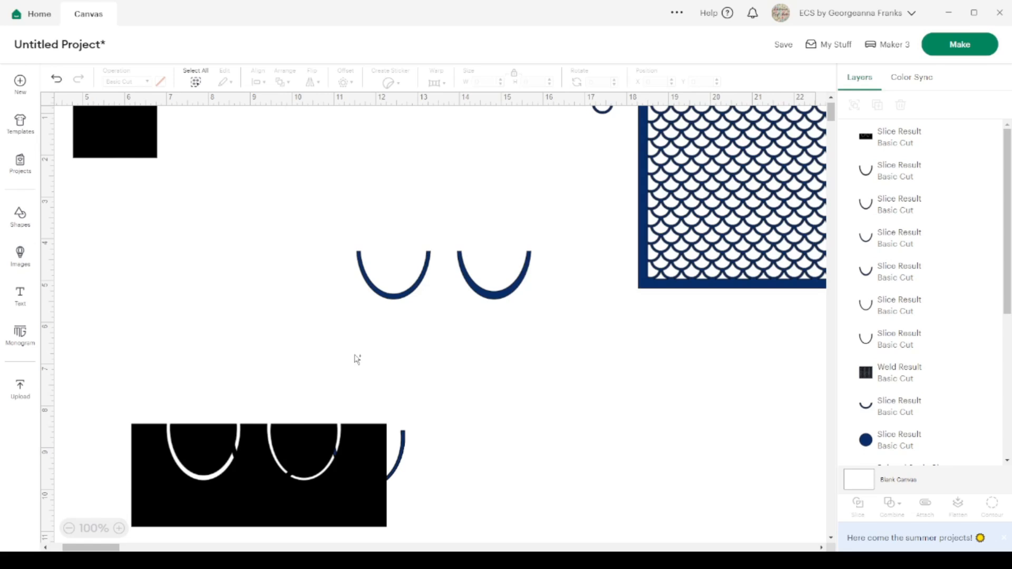
pyautogui.moveTo(454, 498); pyautogui.dragTo(134, 473)
pyautogui.press('Delete')
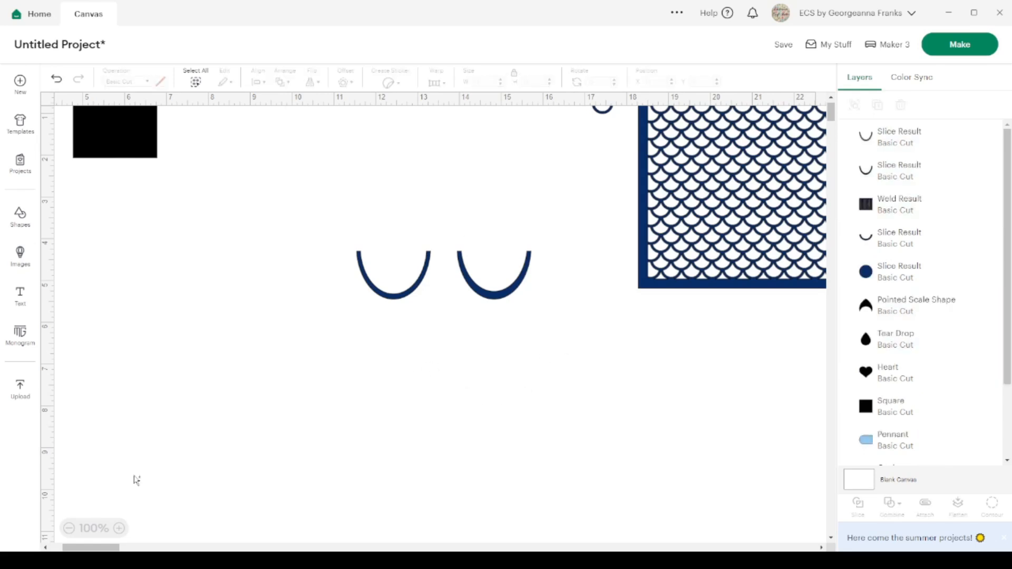
# Duplicate the dark blue heart and place the copy in the empty canvas area between the oval and the arcs.
pyautogui.hscroll(-5, 245, 317)
pyautogui.scroll(1, 245, 316)
pyautogui.hscroll(-3, 245, 316)
pyautogui.scroll(1, 245, 317)
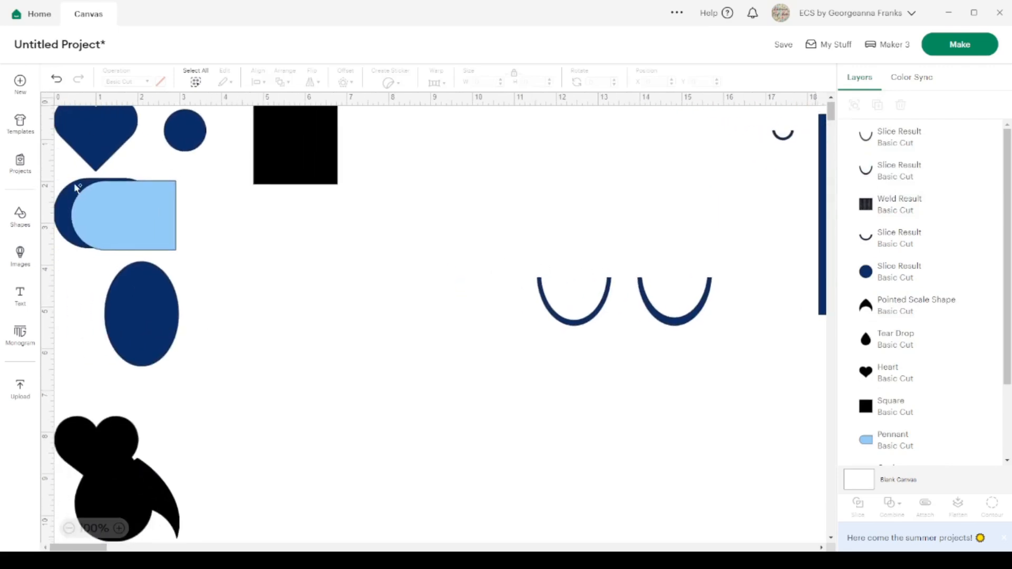
pyautogui.click(95, 133)
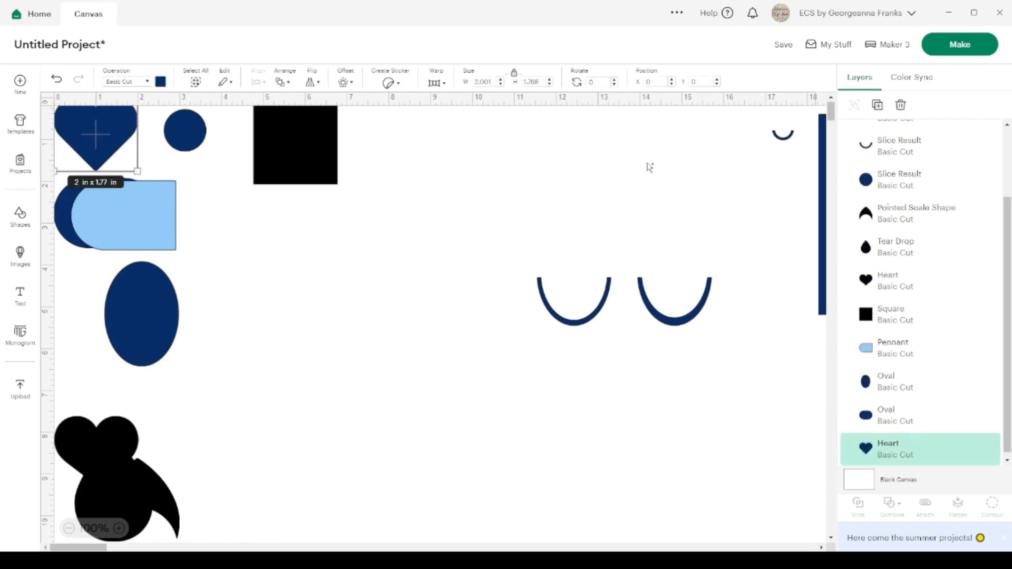
pyautogui.click(878, 106)
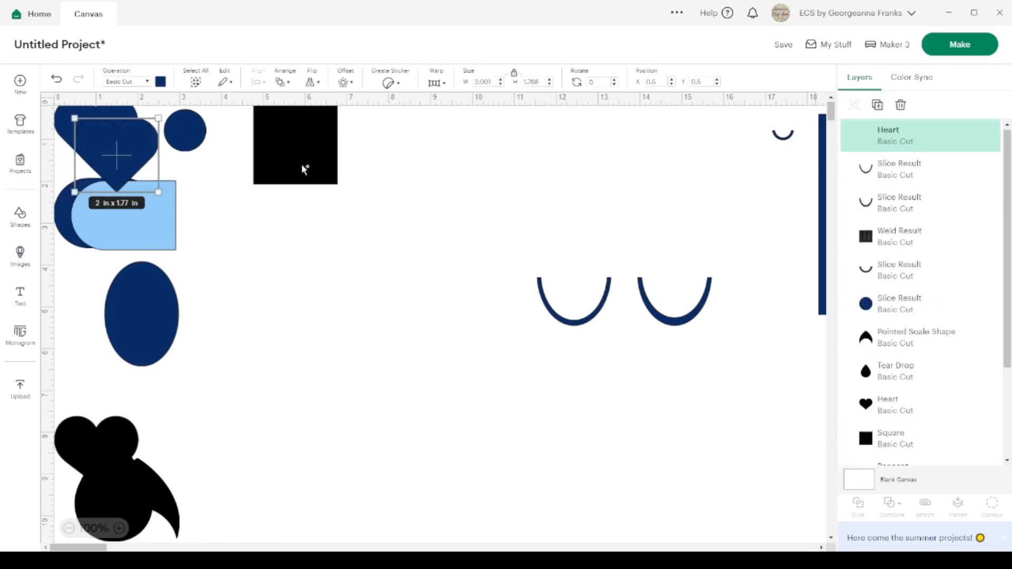
pyautogui.moveTo(105, 140); pyautogui.dragTo(363, 280)
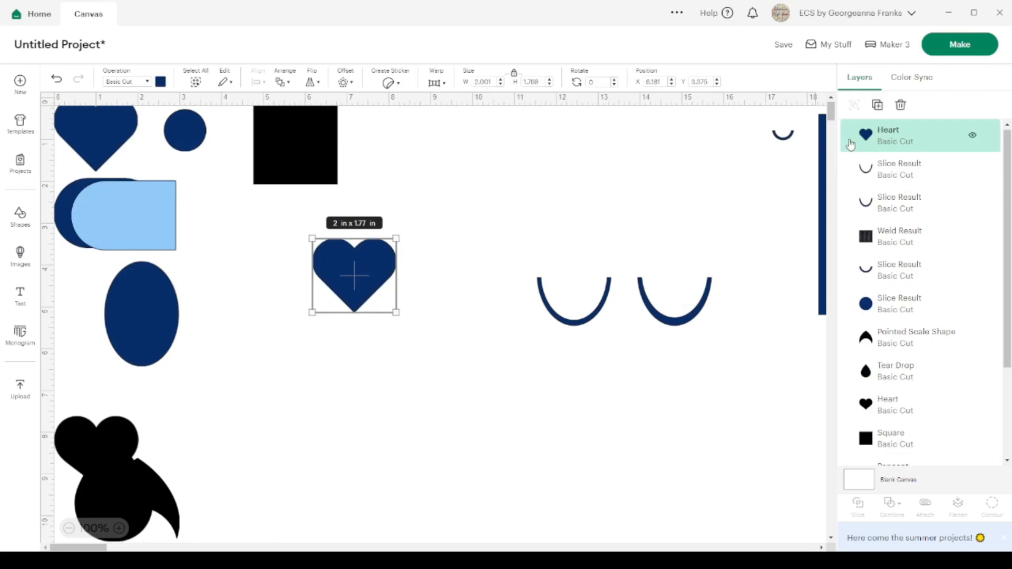
# Duplicate the heart again and shrink the two oval arcs together to about 1.64 in overall width.
pyautogui.click(878, 105)
pyautogui.moveTo(733, 365); pyautogui.dragTo(500, 279)
pyautogui.moveTo(537, 328); pyautogui.dragTo(689, 209)
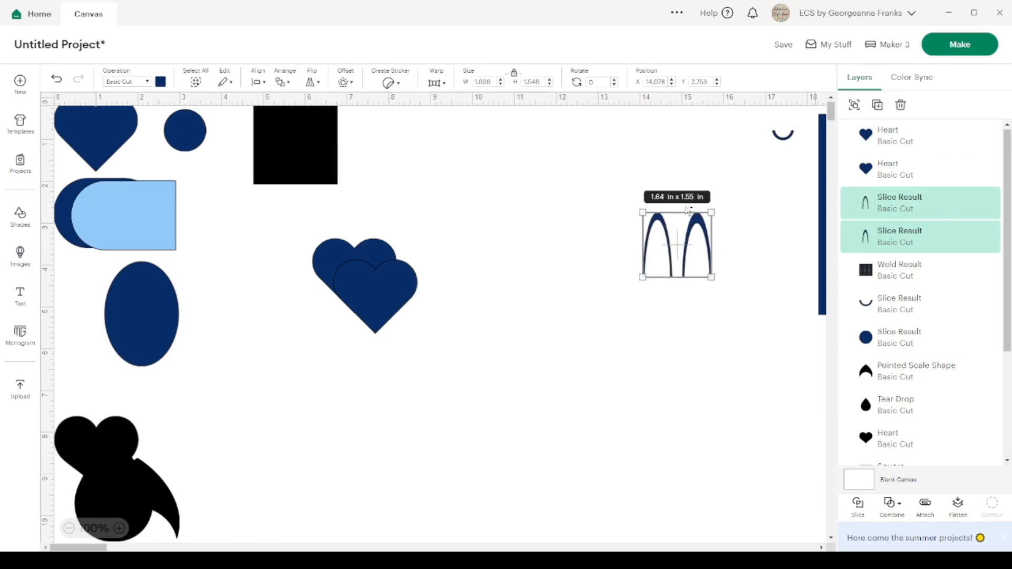
pyautogui.hotkey('ctrl', 'z')
pyautogui.moveTo(721, 324); pyautogui.dragTo(644, 263)
pyautogui.hotkey('ctrl', 'z')
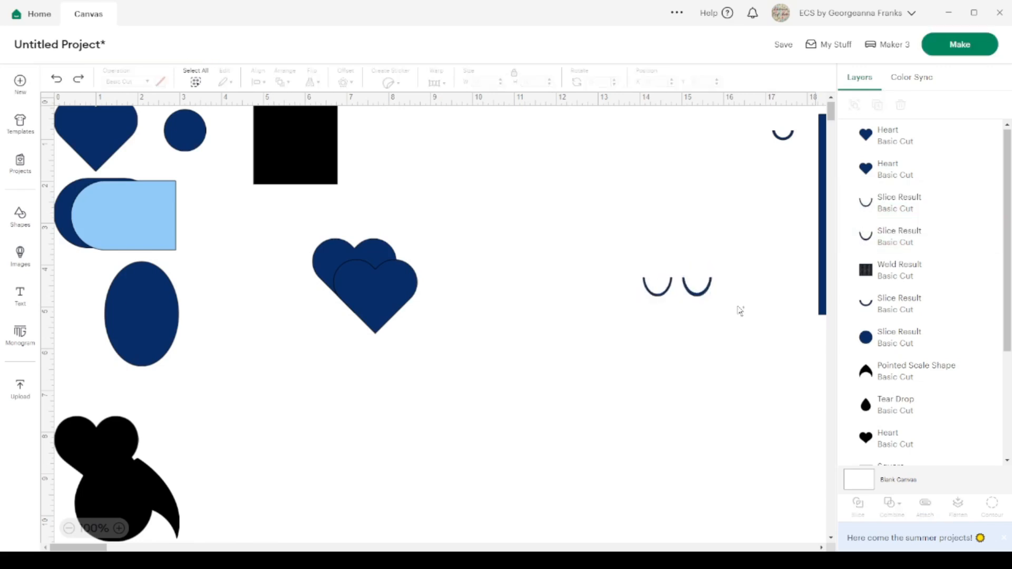
# Move the two shrunken oval arcs one by one into a row beside the small circle arc.
pyautogui.moveTo(741, 323); pyautogui.dragTo(588, 256)
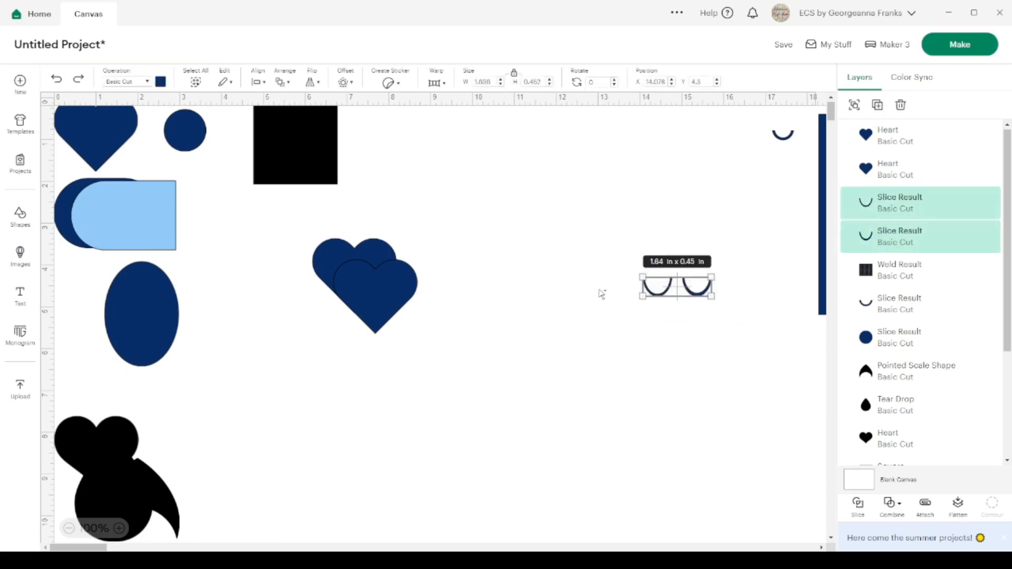
pyautogui.click(679, 287)
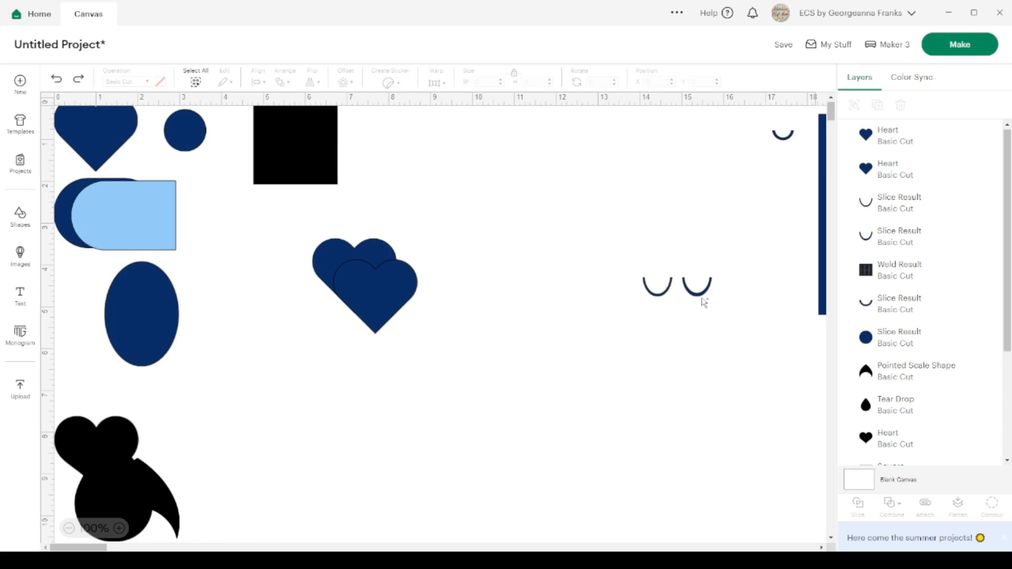
pyautogui.click(701, 286)
pyautogui.moveTo(701, 286); pyautogui.dragTo(756, 134)
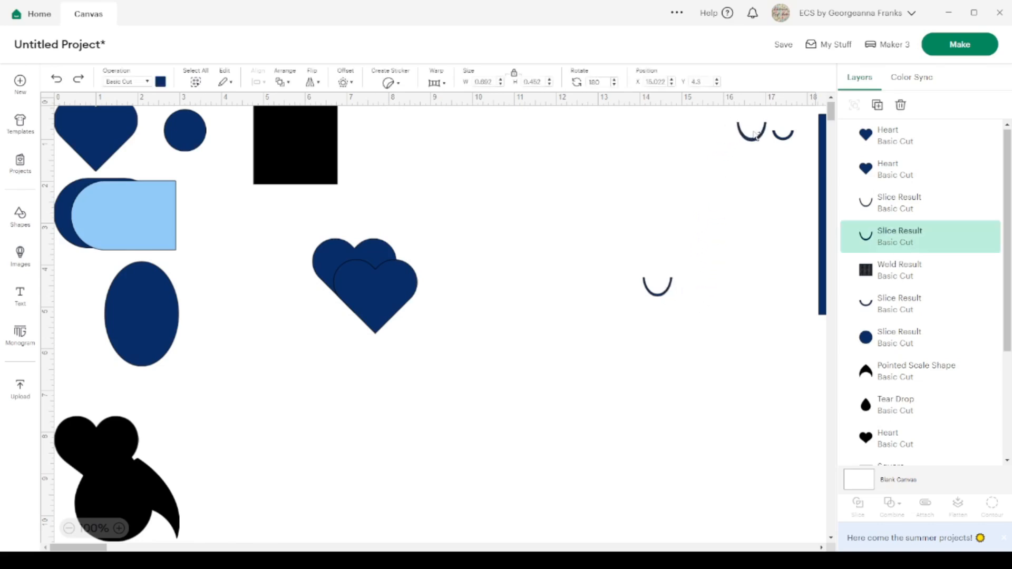
pyautogui.moveTo(659, 290); pyautogui.dragTo(720, 135)
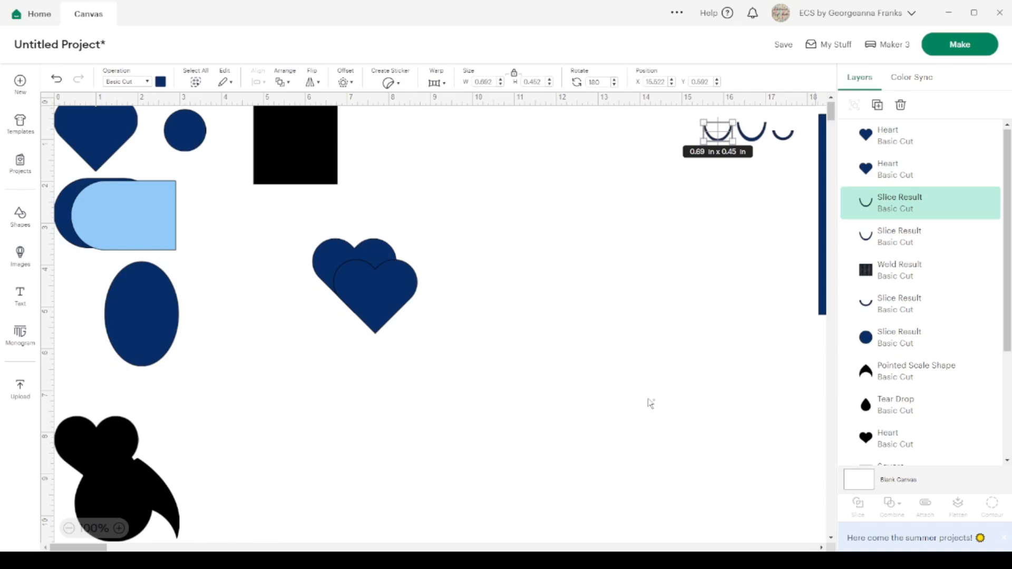
# Place the duplicate heart apart from the original and set its width to 1.75 in.
pyautogui.moveTo(389, 300); pyautogui.dragTo(519, 280)
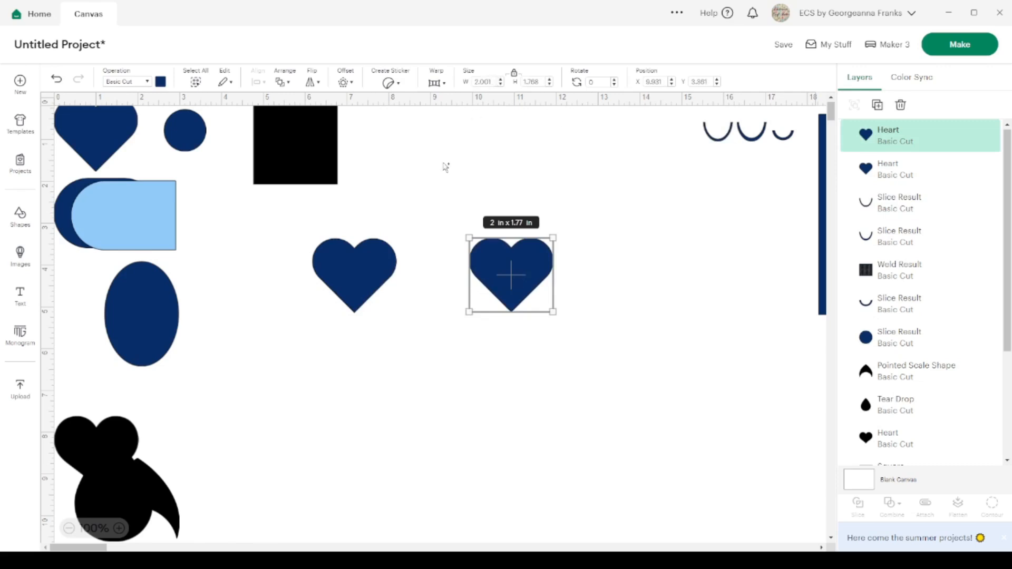
pyautogui.click(496, 81)
pyautogui.write('2')
pyautogui.click(564, 332)
pyautogui.click(505, 267)
pyautogui.click(494, 82)
pyautogui.write('1.75')
pyautogui.press('Return')
# Lay the 1.75 in heart over the larger heart and recolor it light blue.
pyautogui.moveTo(508, 274); pyautogui.dragTo(357, 280)
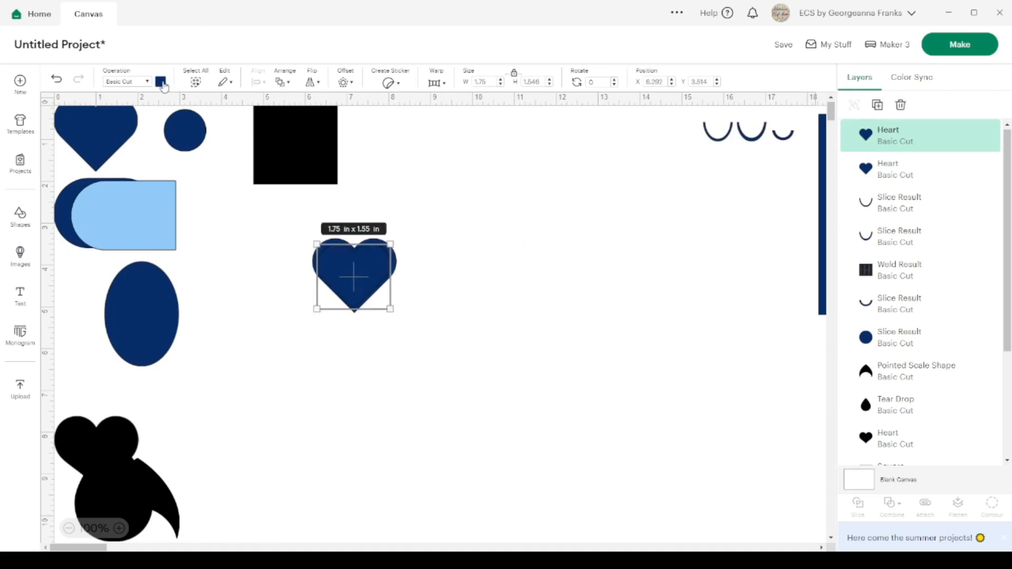
pyautogui.click(161, 81)
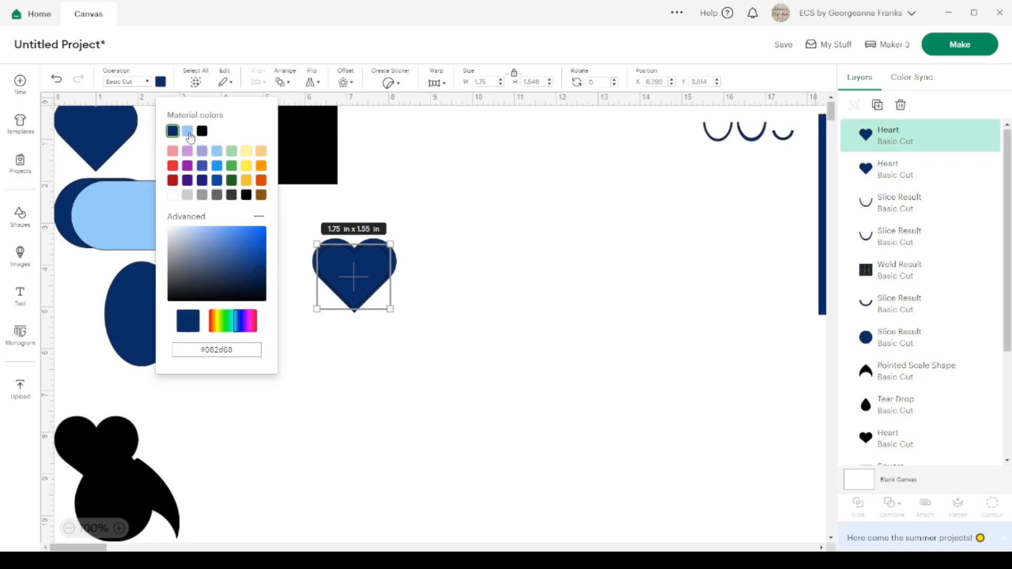
pyautogui.click(187, 131)
pyautogui.click(363, 363)
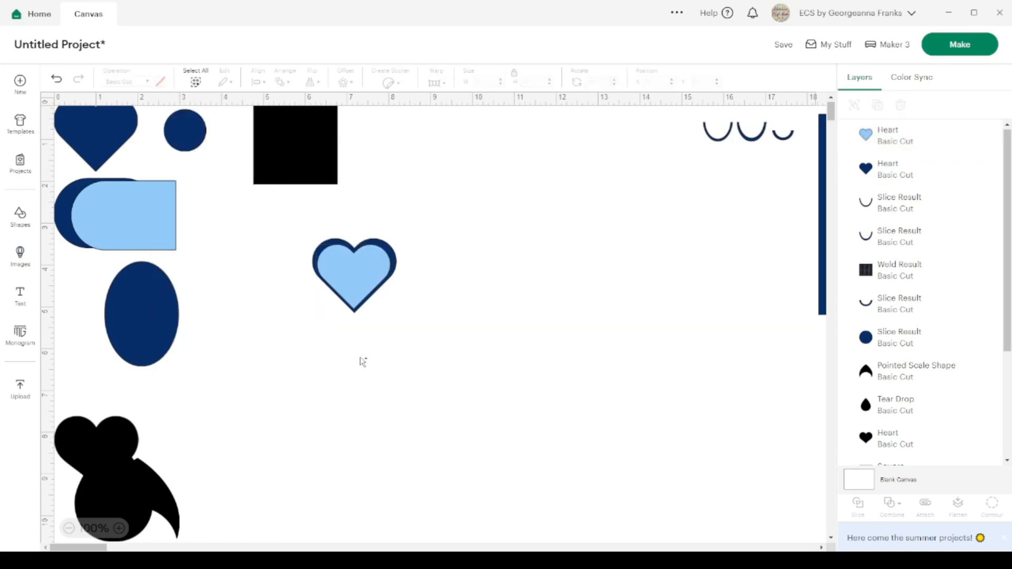
# Fine-tune the light blue heart's position and align it centrally with the dark blue heart.
pyautogui.click(356, 273)
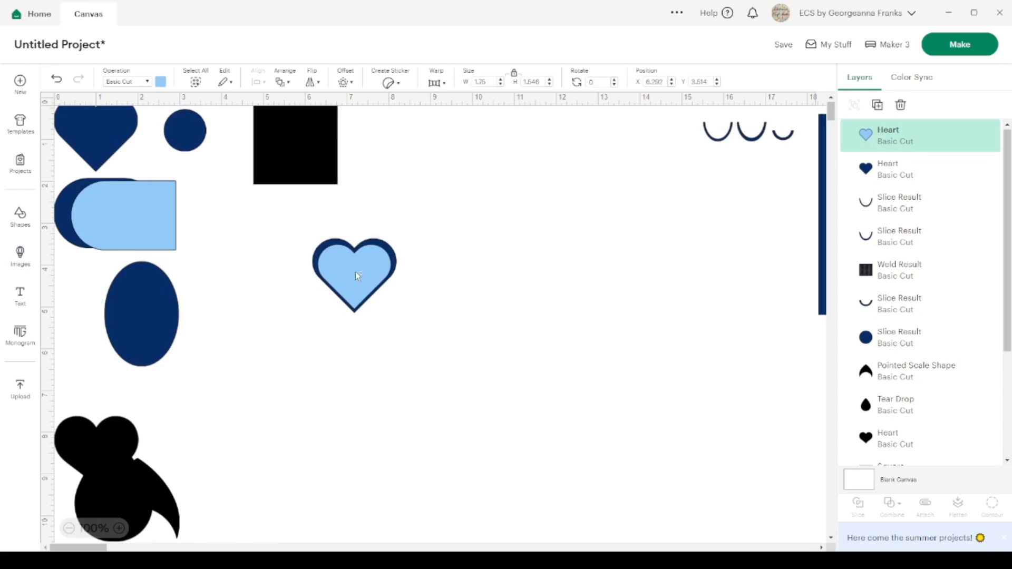
pyautogui.moveTo(355, 271); pyautogui.dragTo(355, 271)
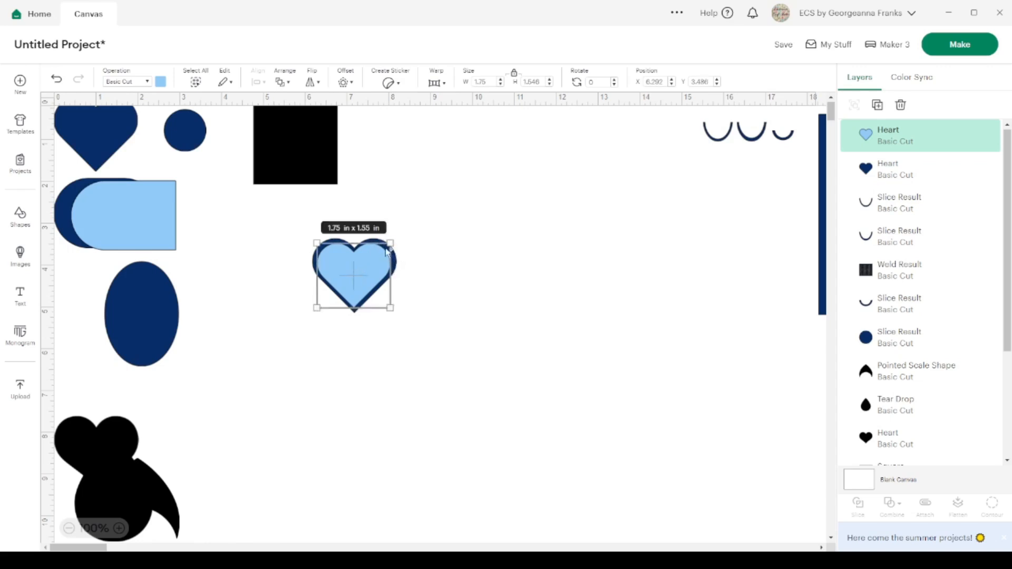
pyautogui.moveTo(405, 370); pyautogui.dragTo(330, 258)
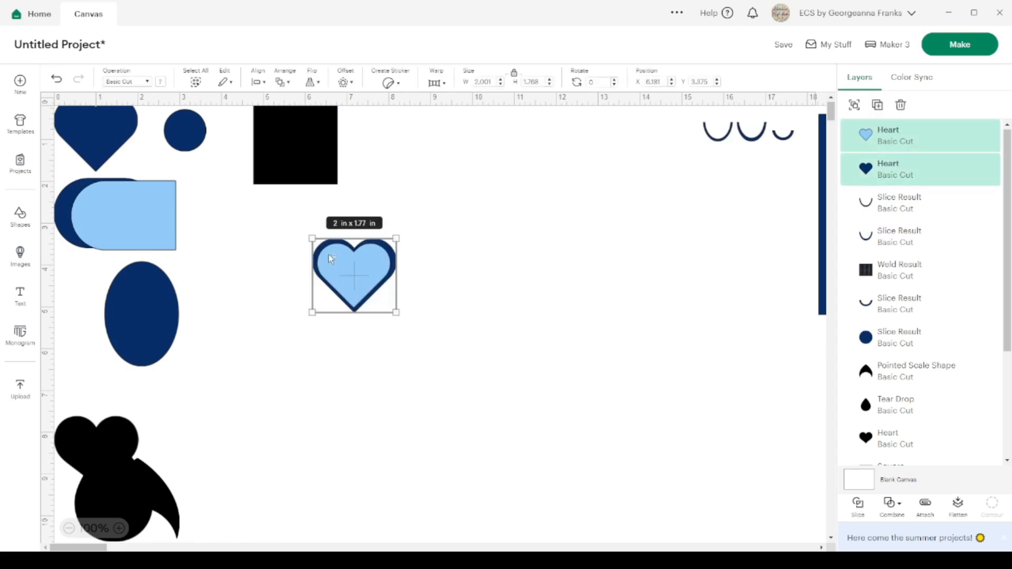
pyautogui.click(263, 83)
pyautogui.click(309, 245)
# Duplicate the layered heart pair and place the copy to the right of the original pair.
pyautogui.click(119, 529)
pyautogui.click(120, 529)
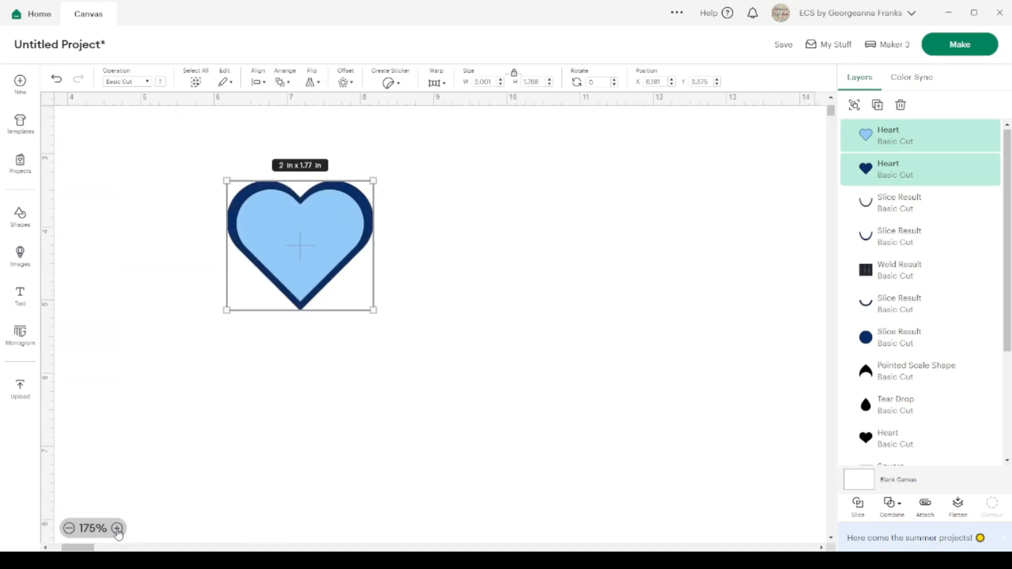
pyautogui.click(120, 529)
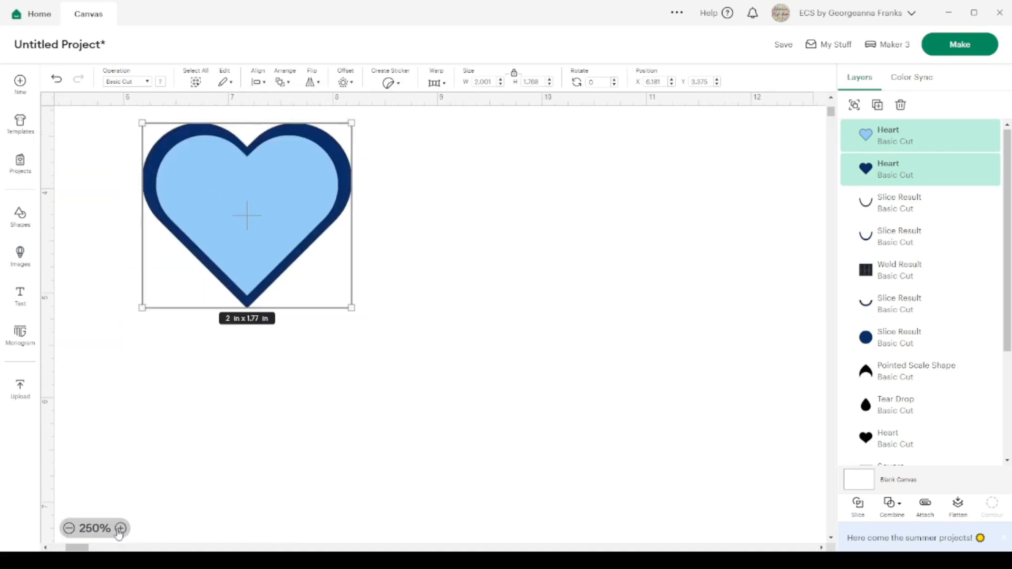
pyautogui.click(877, 105)
pyautogui.moveTo(314, 223); pyautogui.dragTo(521, 177)
pyautogui.click(278, 330)
# Slice the original heart pair and move both cut-out hearts below the remaining outline.
pyautogui.click(208, 225)
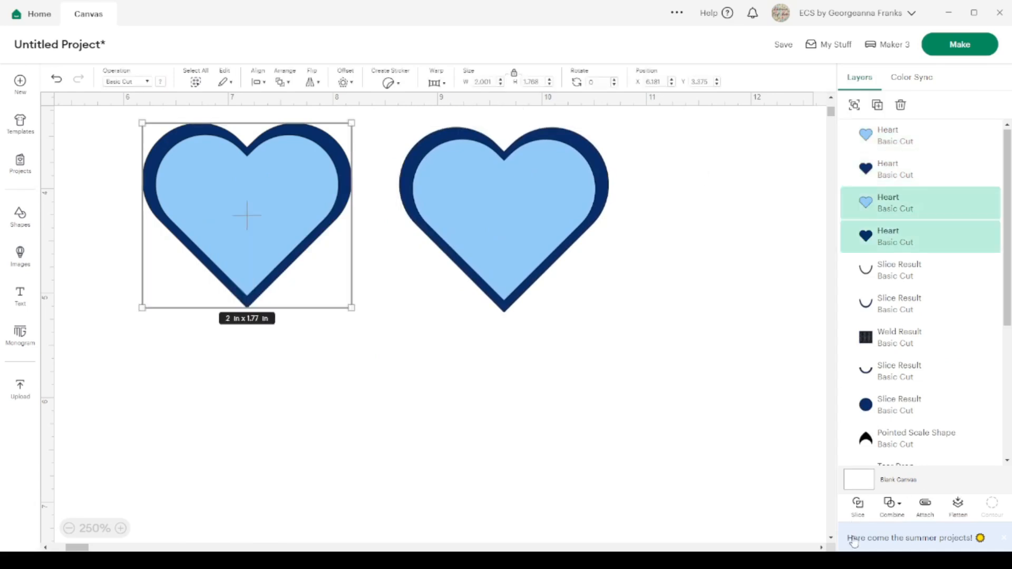
pyautogui.click(859, 505)
pyautogui.moveTo(242, 219); pyautogui.dragTo(198, 437)
pyautogui.moveTo(258, 189); pyautogui.dragTo(195, 471)
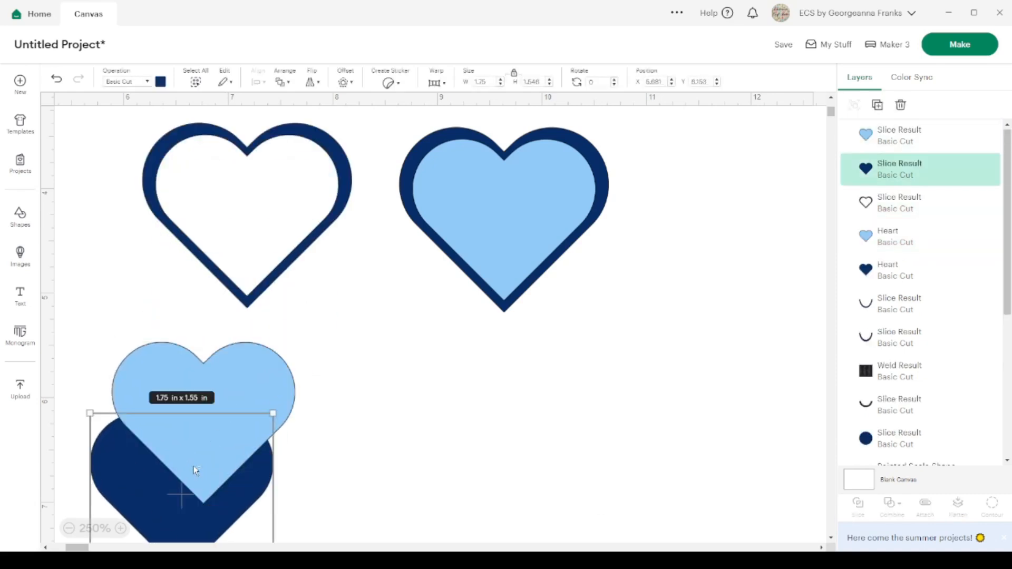
# Nudge the light blue heart in the second pair slightly downward to make its border uneven.
pyautogui.click(517, 228)
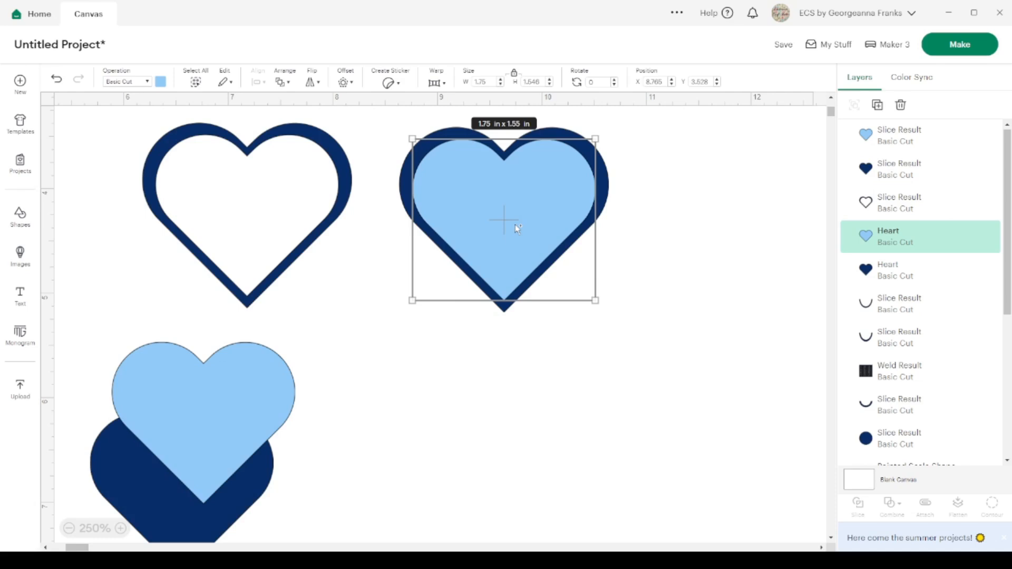
pyautogui.press('Down')
pyautogui.press('Down')
pyautogui.press('Down')
pyautogui.press('Down')
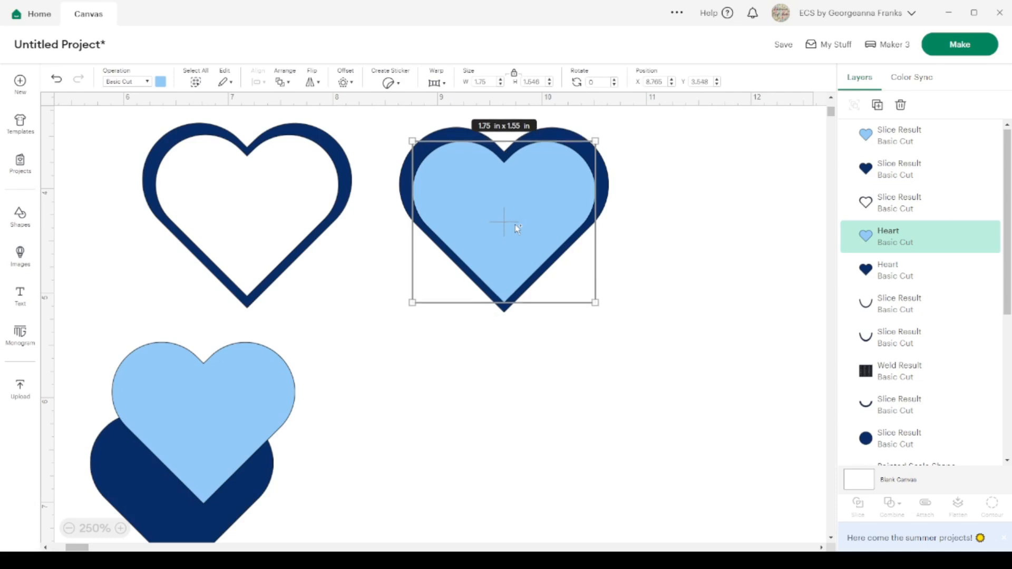
pyautogui.press('Up')
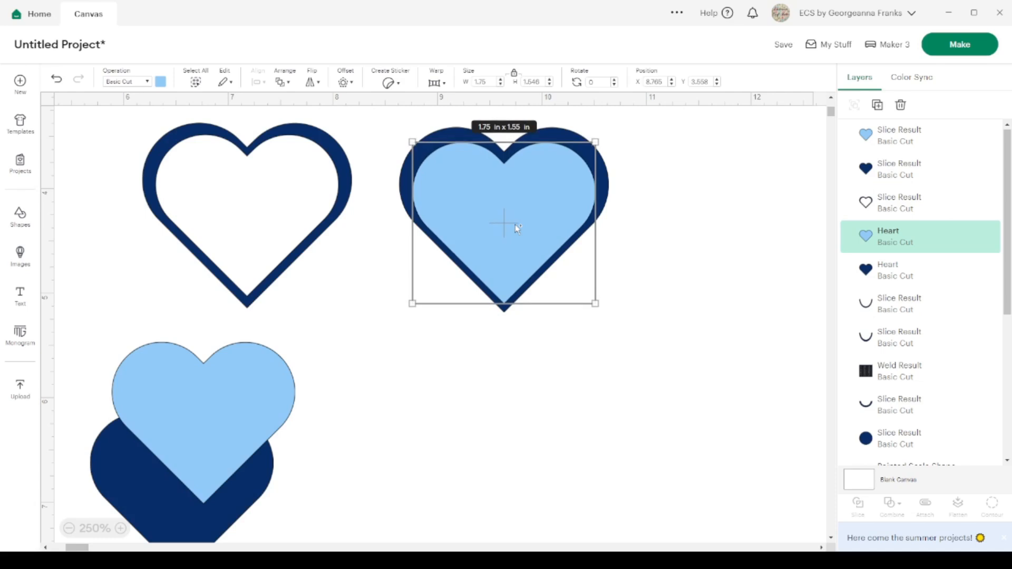
# Slice the second heart pair and delete all the cut-out inner hearts, keeping the two outlines.
pyautogui.moveTo(582, 368); pyautogui.dragTo(481, 193)
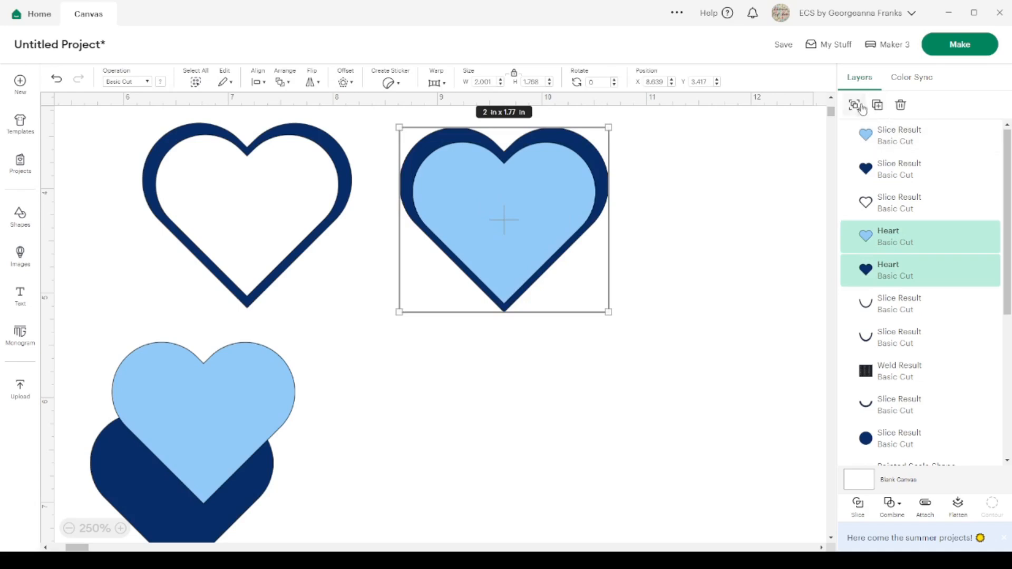
pyautogui.click(858, 506)
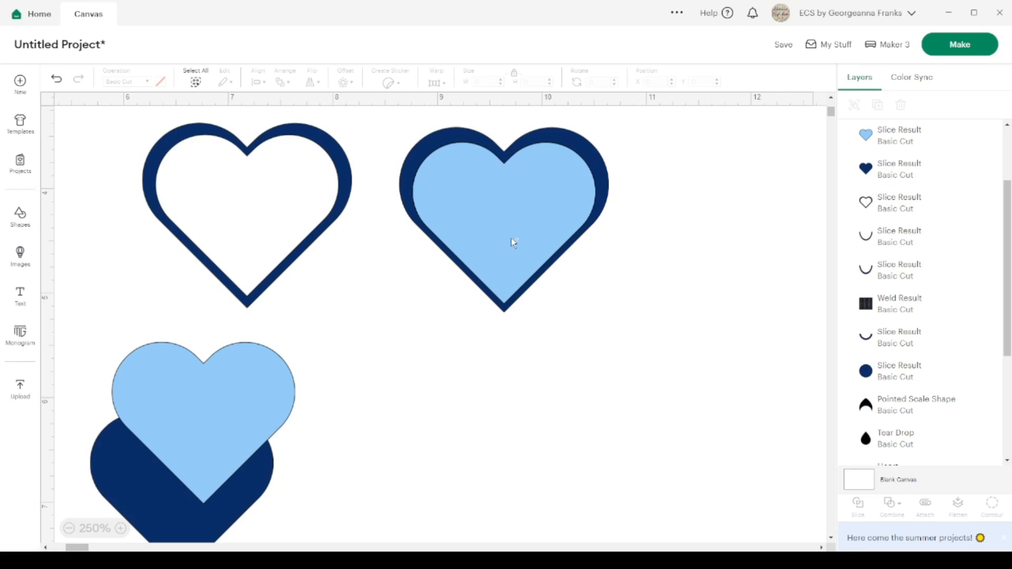
pyautogui.moveTo(517, 239); pyautogui.dragTo(255, 456)
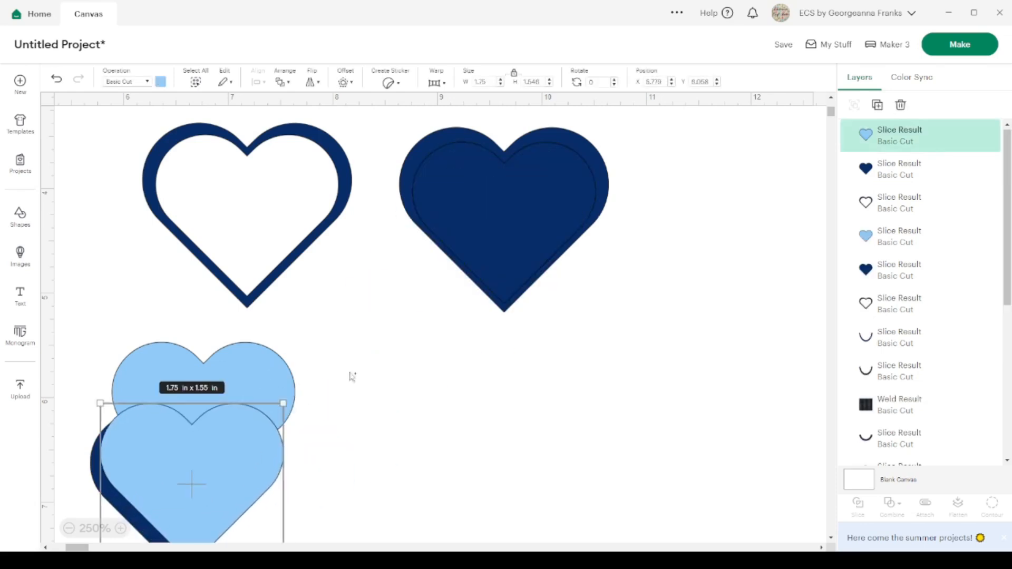
pyautogui.moveTo(498, 244); pyautogui.dragTo(213, 492)
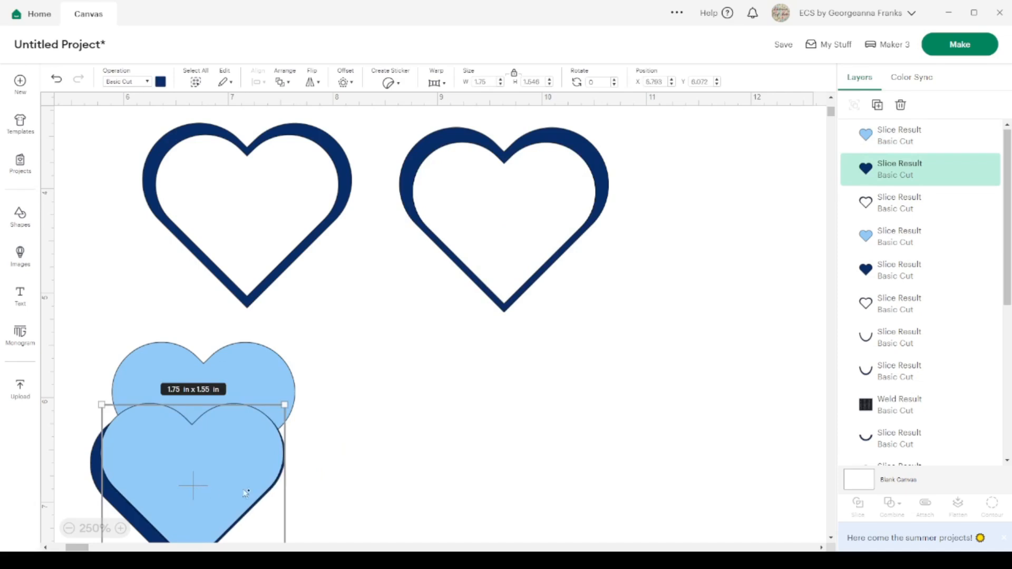
pyautogui.moveTo(353, 487); pyautogui.dragTo(135, 406)
pyautogui.press('Delete')
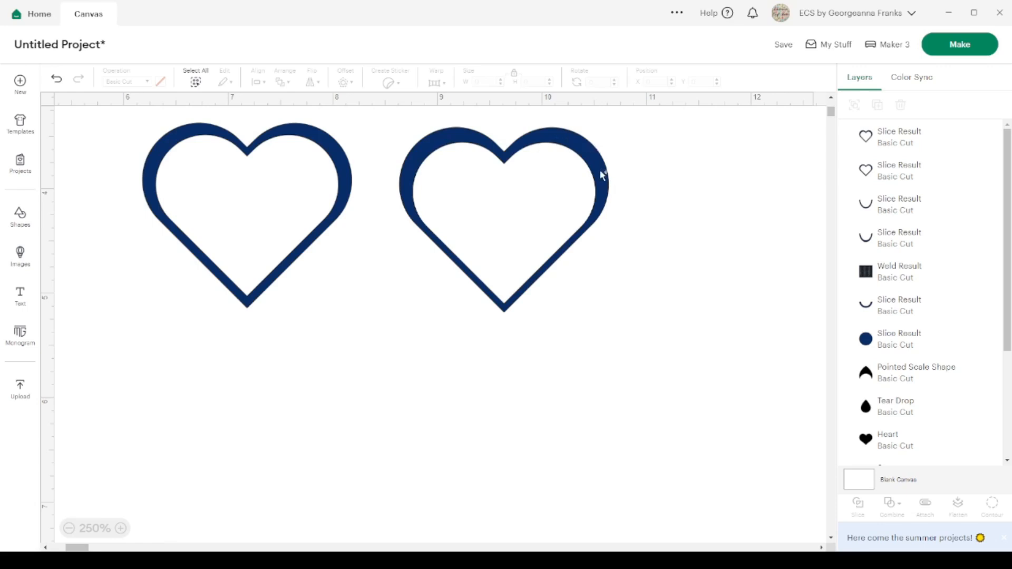
# Duplicate the black square and move the copy down toward the heart outlines.
pyautogui.scroll(5, 602, 175)
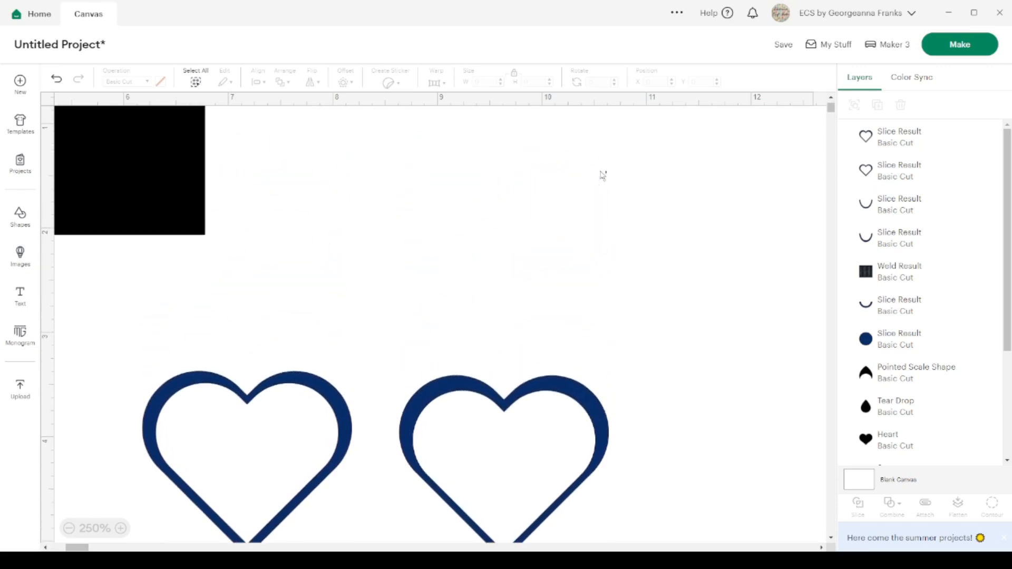
pyautogui.scroll(2, 602, 175)
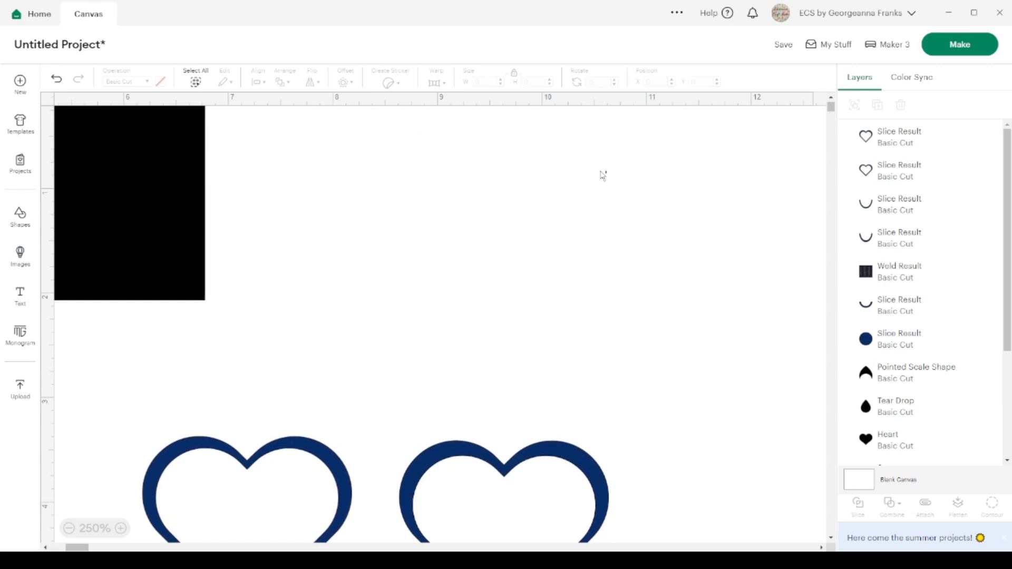
pyautogui.hscroll(-5, 253, 280)
pyautogui.hscroll(2, 254, 280)
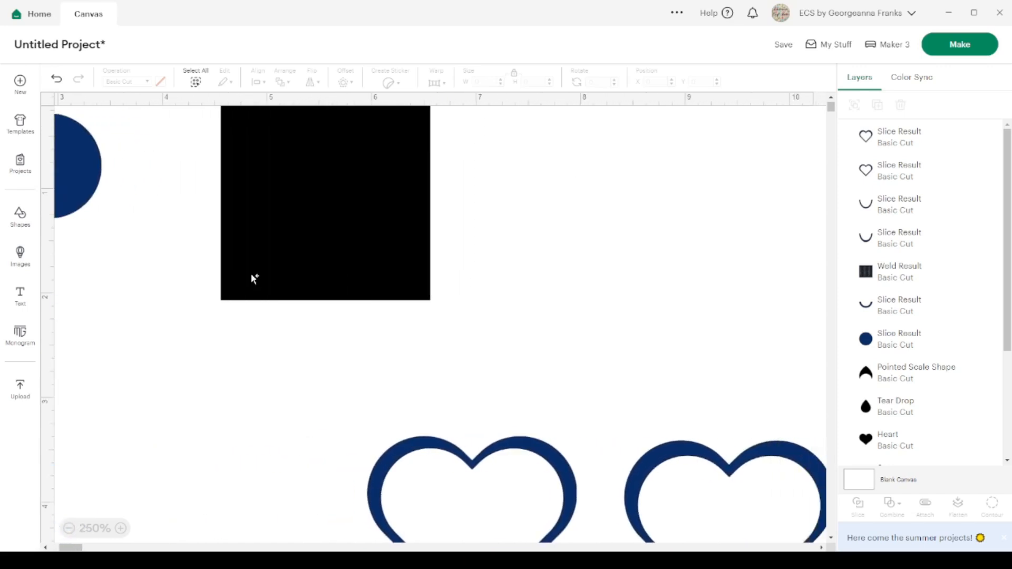
pyautogui.click(326, 200)
pyautogui.click(877, 105)
pyautogui.moveTo(442, 201); pyautogui.dragTo(580, 375)
# Enlarge the copied square to about 2.24 in over the left heart outline's upper half and put a duplicate over the right outline.
pyautogui.scroll(-8, 582, 374)
pyautogui.hscroll(4, 582, 375)
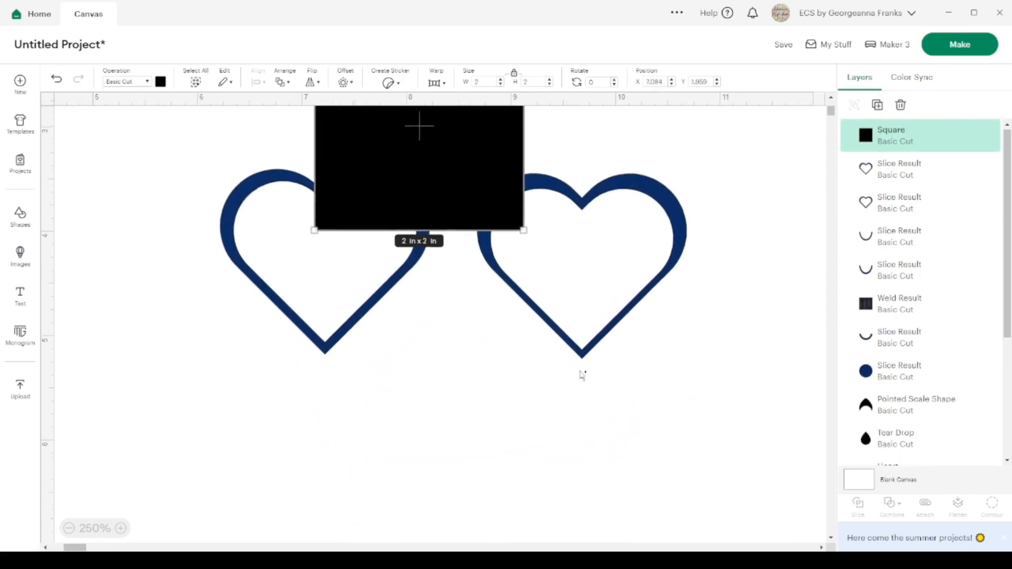
pyautogui.moveTo(458, 217); pyautogui.dragTo(361, 344)
pyautogui.moveTo(429, 445); pyautogui.dragTo(455, 469)
pyautogui.moveTo(395, 380); pyautogui.dragTo(382, 138)
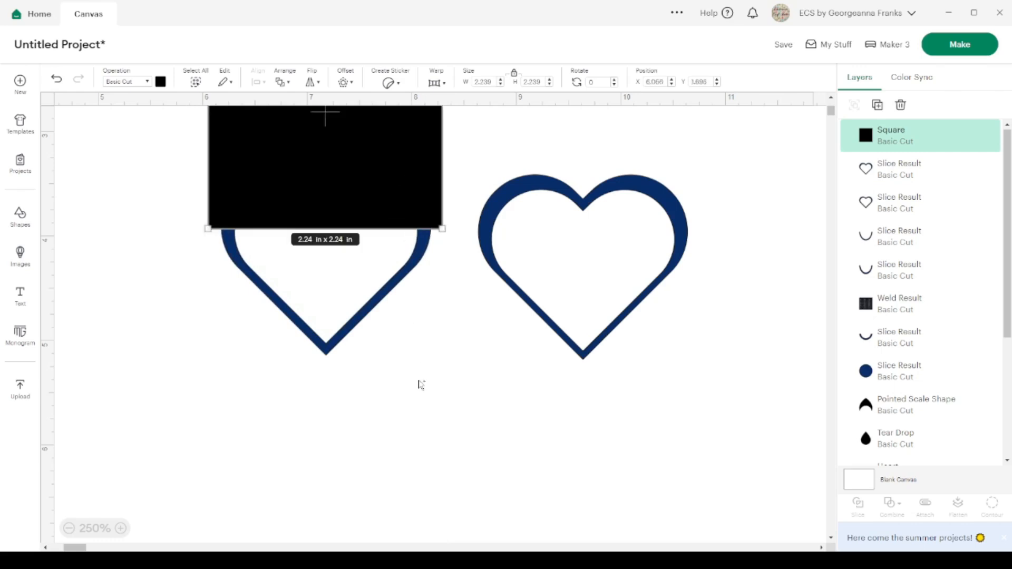
pyautogui.click(876, 103)
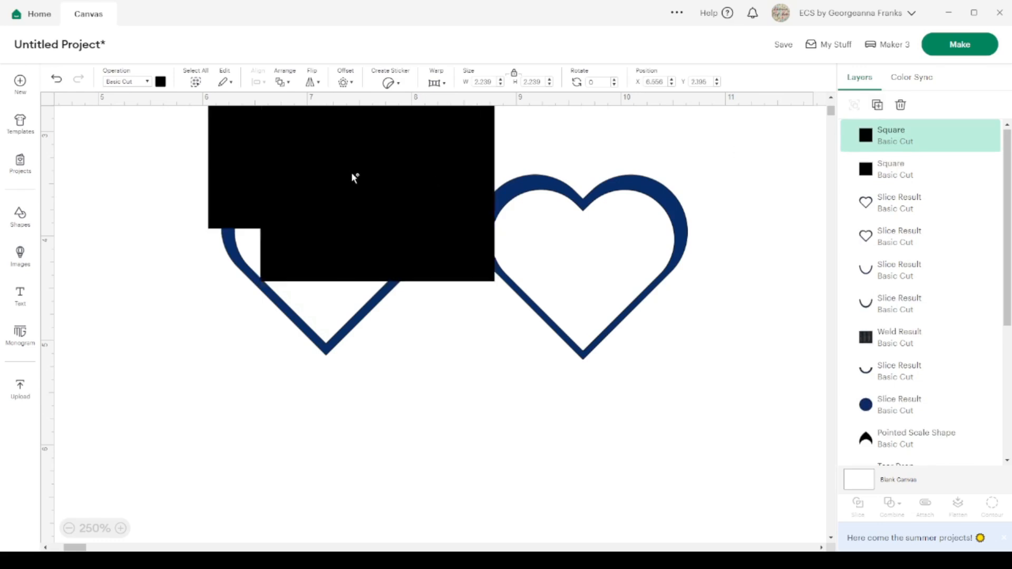
pyautogui.moveTo(355, 176); pyautogui.dragTo(610, 180)
# Slice the left heart outline with its square, move the lower V-shaped piece down, and delete the upper leftovers.
pyautogui.moveTo(368, 406); pyautogui.dragTo(291, 139)
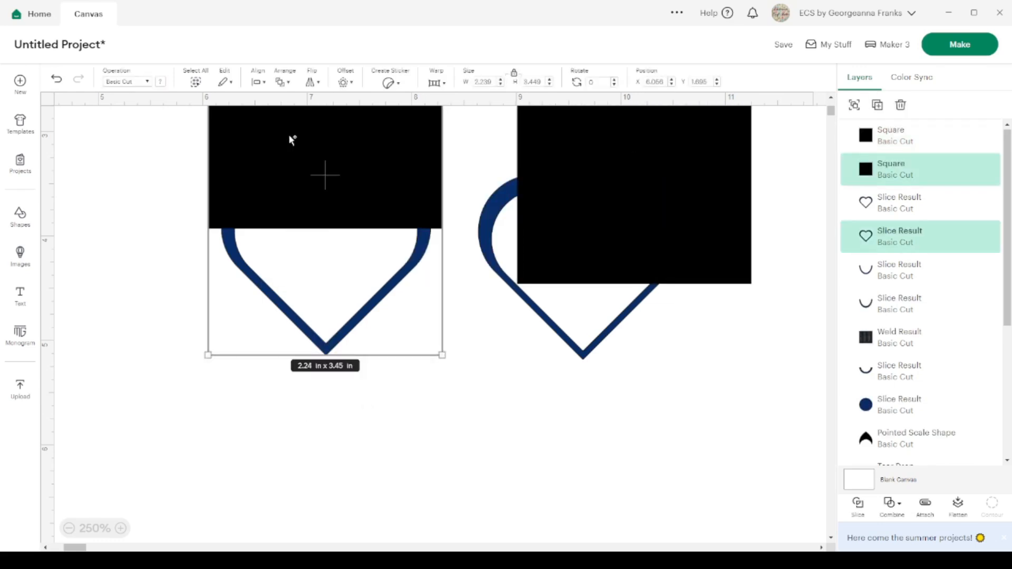
pyautogui.click(859, 507)
pyautogui.moveTo(374, 311); pyautogui.dragTo(400, 438)
pyautogui.moveTo(382, 274); pyautogui.dragTo(276, 177)
pyautogui.press('Delete')
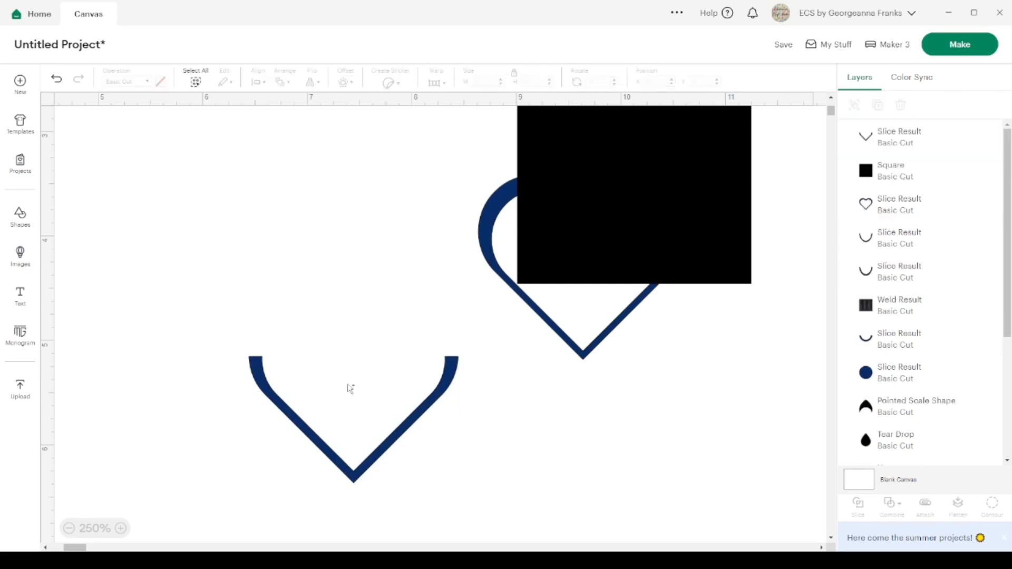
# Position the second square over the upper half of the right heart outline and slice the two.
pyautogui.moveTo(636, 246); pyautogui.dragTo(585, 194)
pyautogui.moveTo(645, 403); pyautogui.dragTo(560, 178)
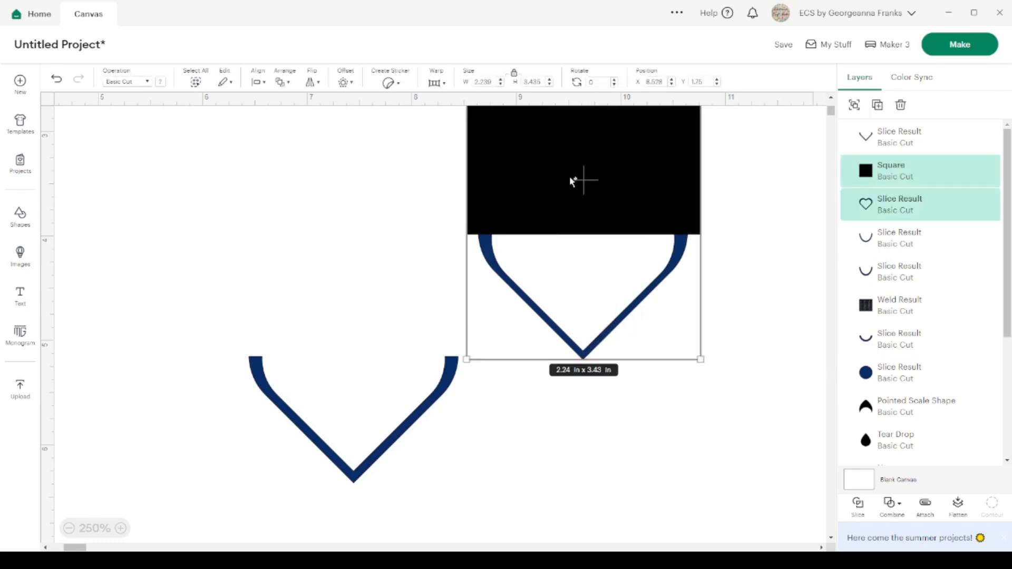
pyautogui.click(858, 505)
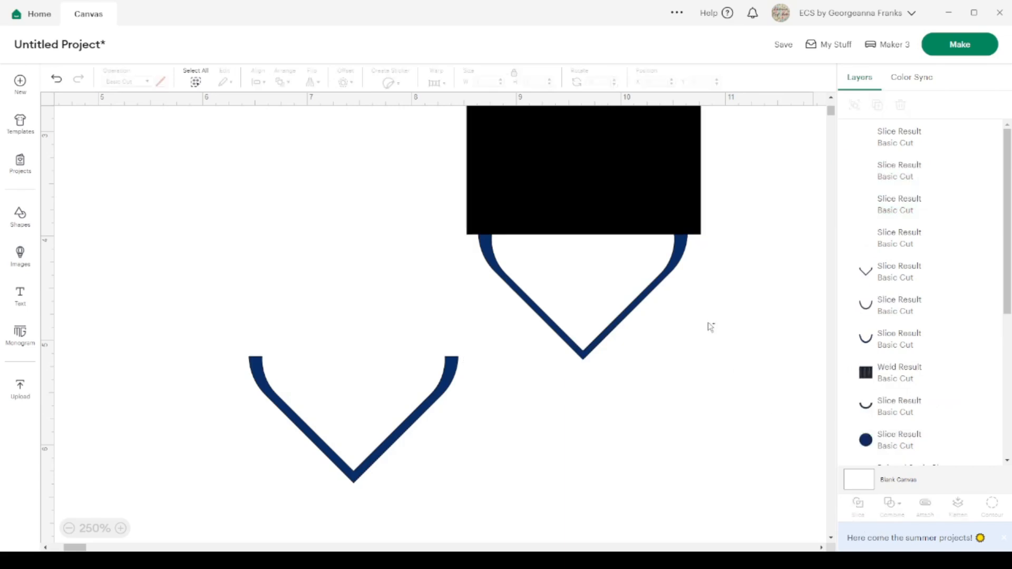
# Move the lower V-shaped piece of the right heart outline down beside the left one and delete the upper slice leftovers.
pyautogui.moveTo(678, 248); pyautogui.dragTo(671, 374)
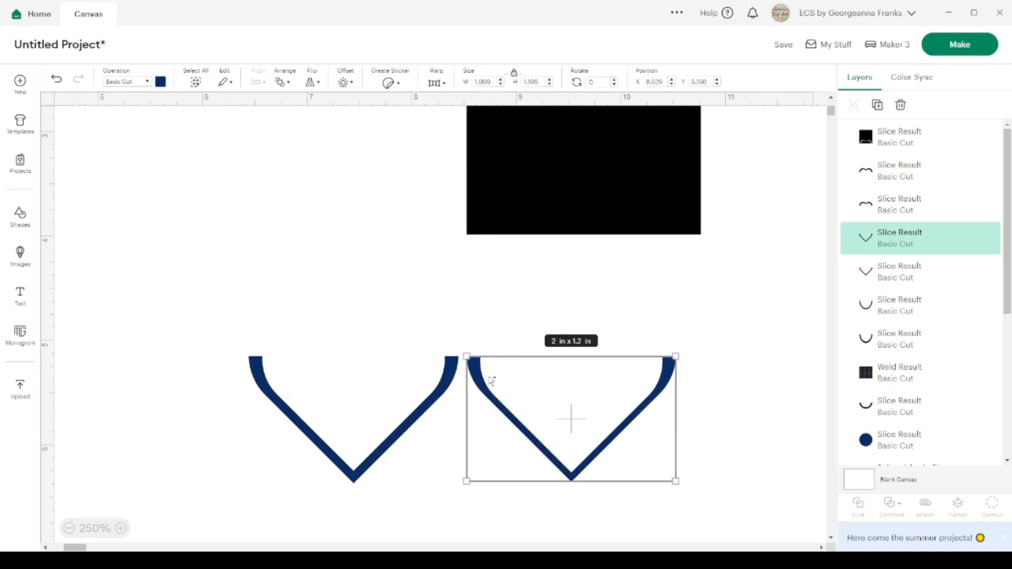
pyautogui.moveTo(686, 285); pyautogui.dragTo(501, 141)
pyautogui.press('Delete')
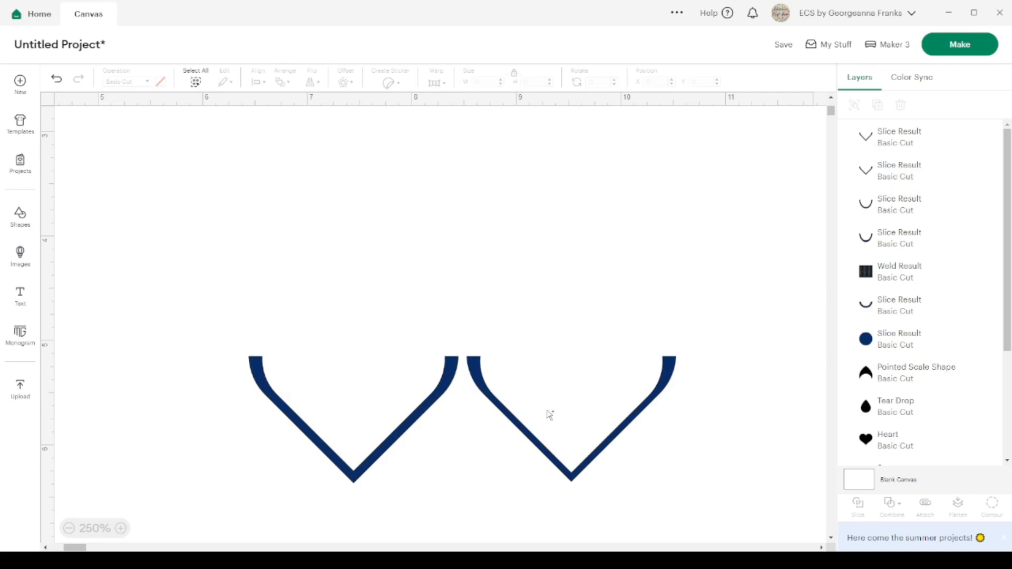
# Delete the thinner V-shaped piece cut from the right heart outline.
pyautogui.click(624, 433)
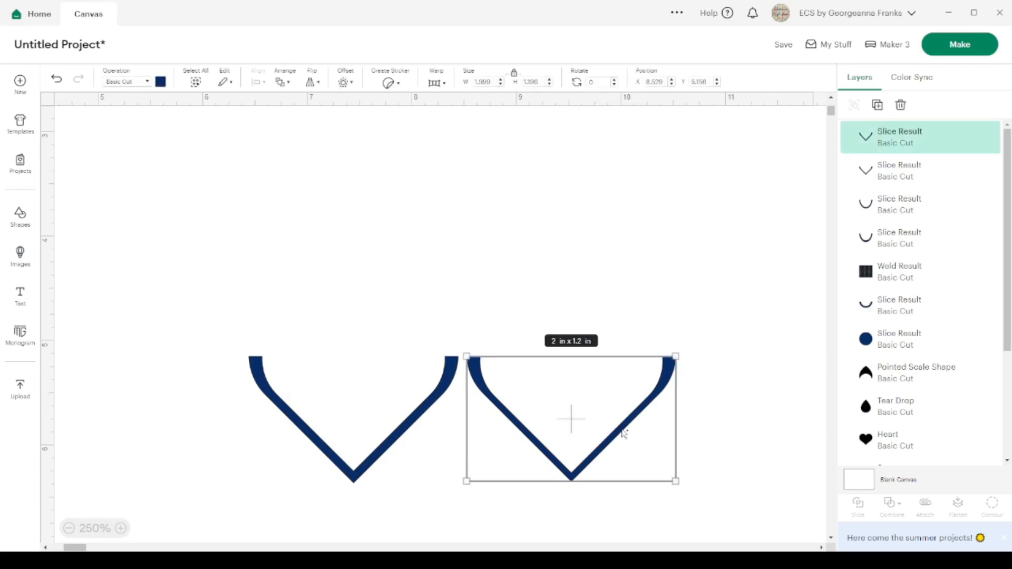
pyautogui.press('Delete')
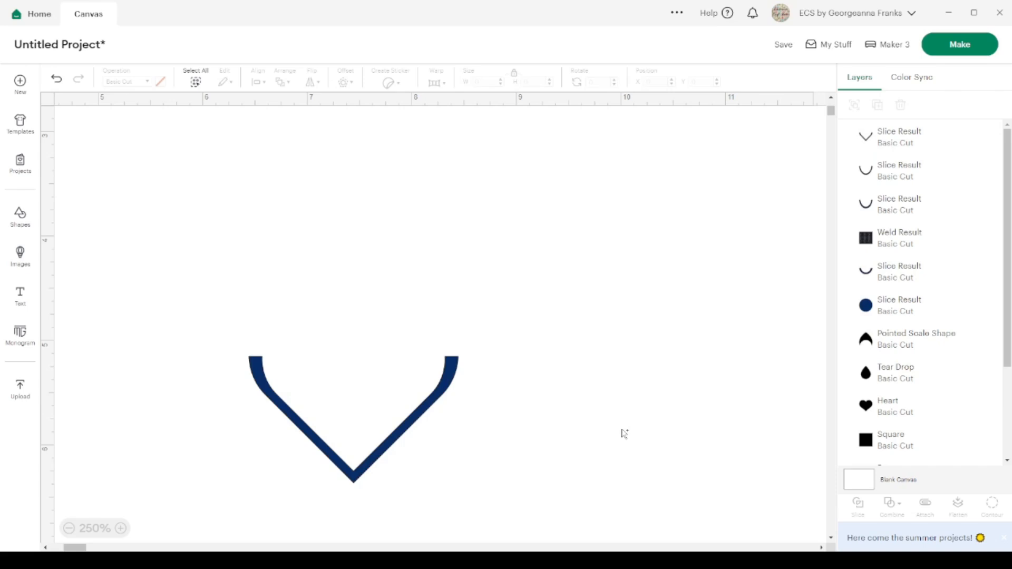
# Set the width of the remaining V-shaped piece to 0.25 in.
pyautogui.click(457, 363)
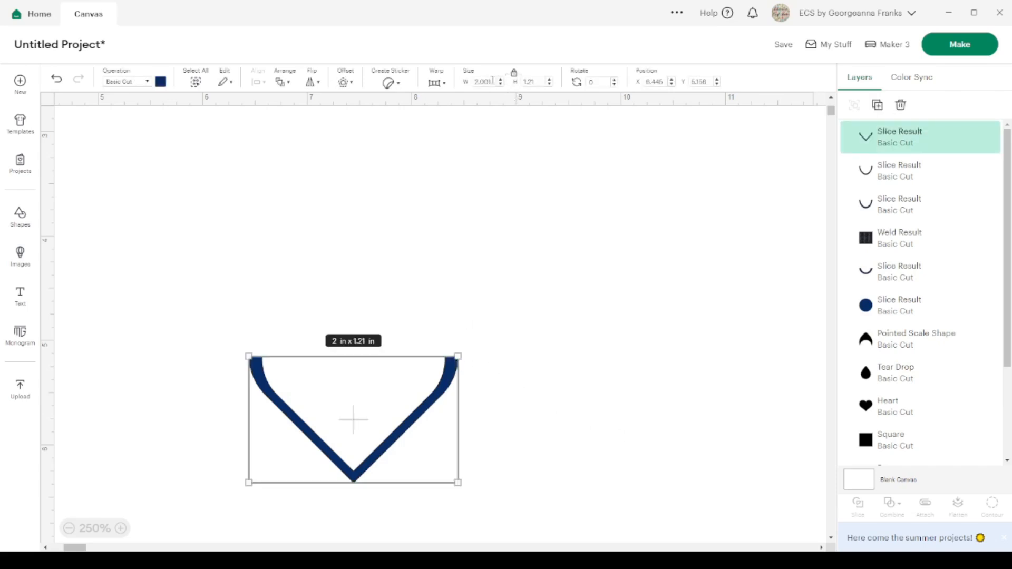
pyautogui.moveTo(494, 82); pyautogui.dragTo(467, 82)
pyautogui.write('1')
pyautogui.write('25')
pyautogui.press('Return')
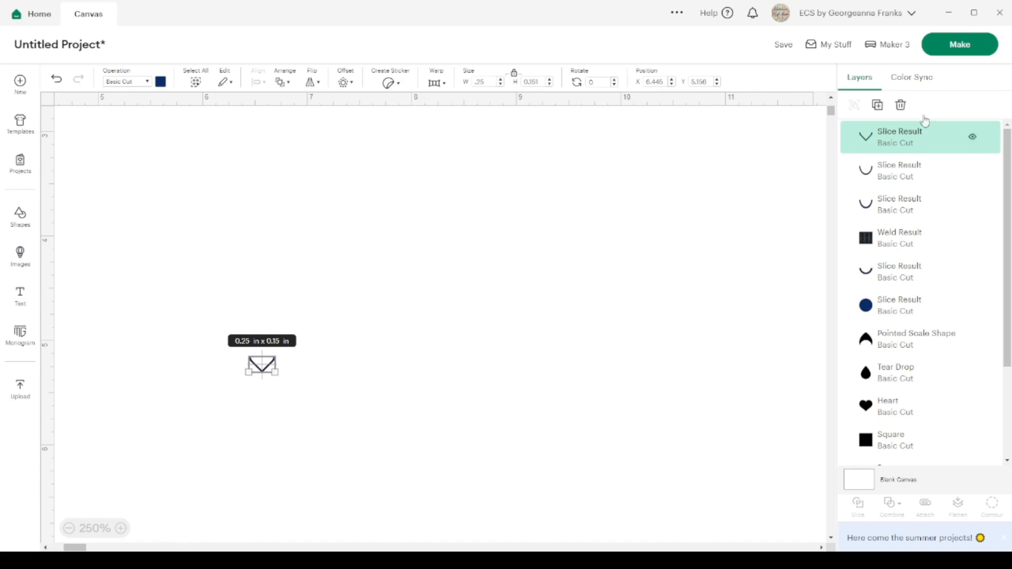
# Set the V-shaped piece's width to 0.5 in and move it to an open area up near the canvas's 7-inch mark.
pyautogui.moveTo(484, 82); pyautogui.dragTo(398, 79)
pyautogui.write('.5')
pyautogui.press('Return')
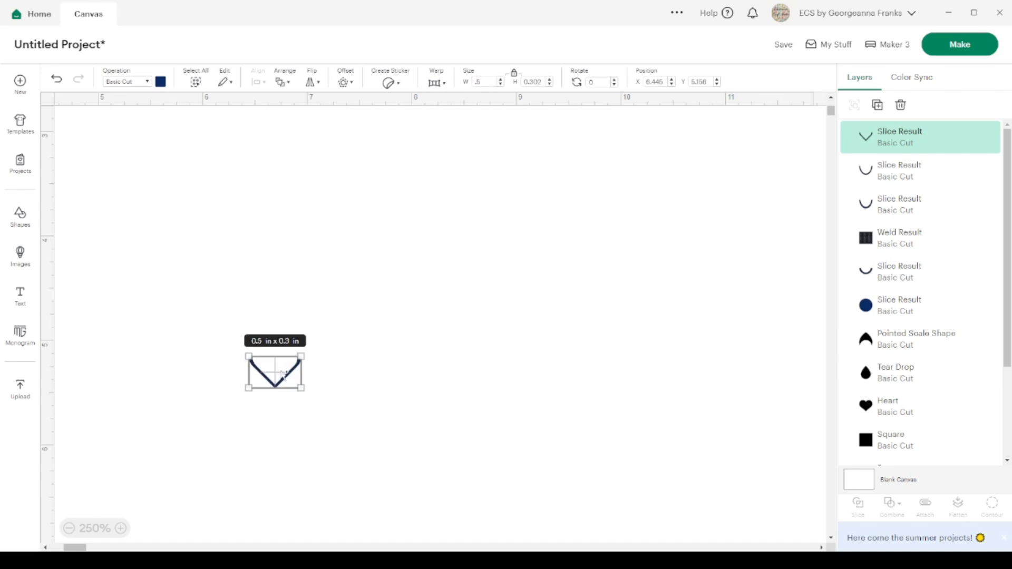
pyautogui.moveTo(283, 369); pyautogui.dragTo(347, 244)
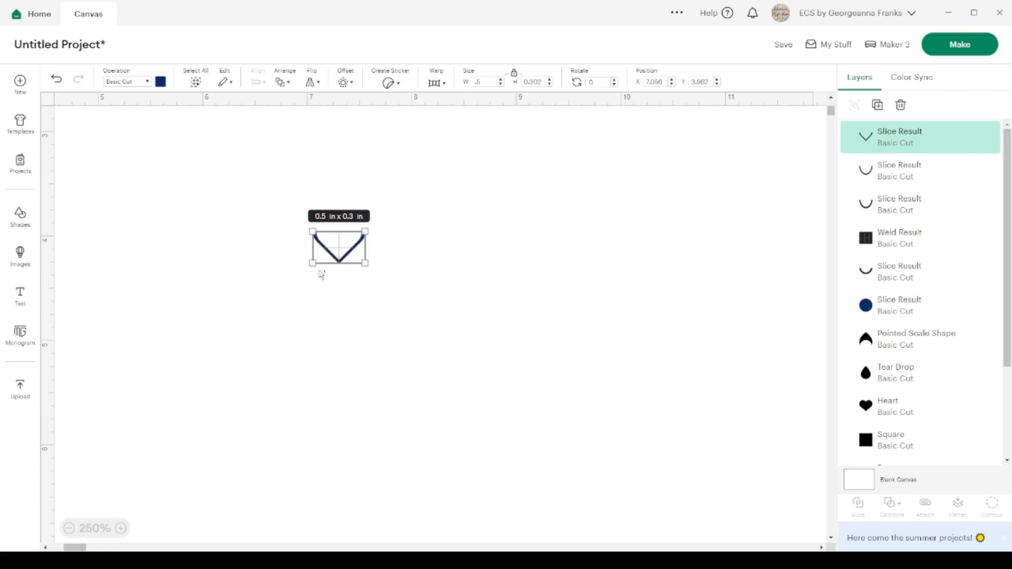
pyautogui.click(121, 528)
pyautogui.click(122, 528)
pyautogui.click(121, 528)
pyautogui.click(121, 528)
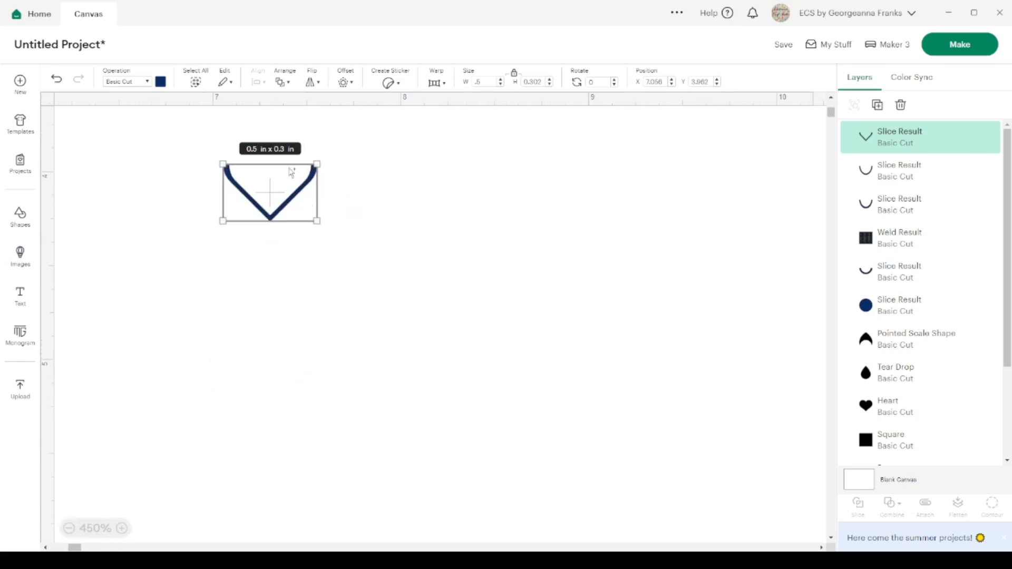
pyautogui.moveTo(288, 181); pyautogui.dragTo(239, 204)
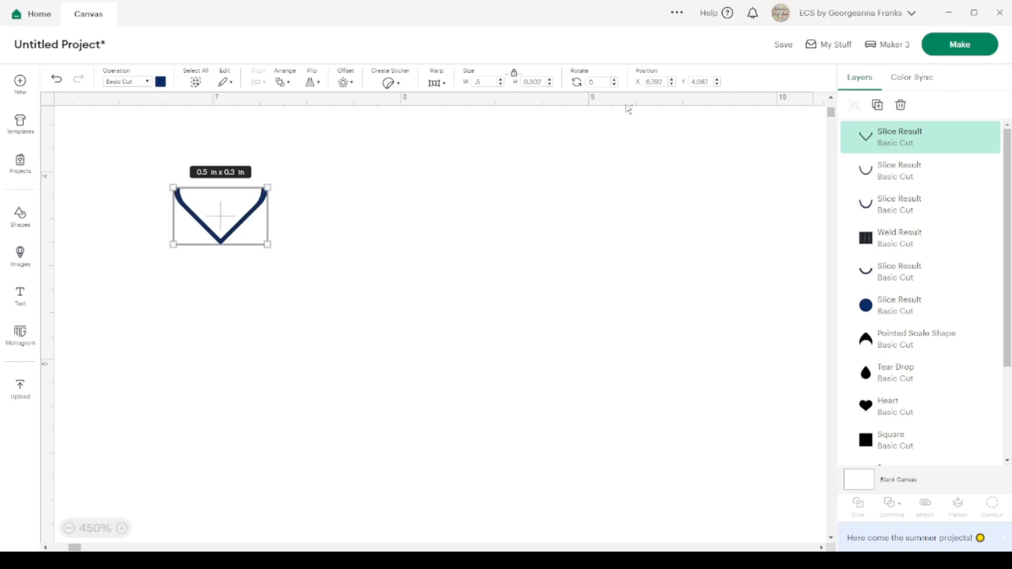
# Duplicate the 0.5 in V-shaped piece seven times to get a diagonal run of eight.
pyautogui.click(877, 106)
pyautogui.click(878, 106)
pyautogui.click(877, 106)
pyautogui.click(877, 106)
pyautogui.click(878, 105)
pyautogui.click(877, 106)
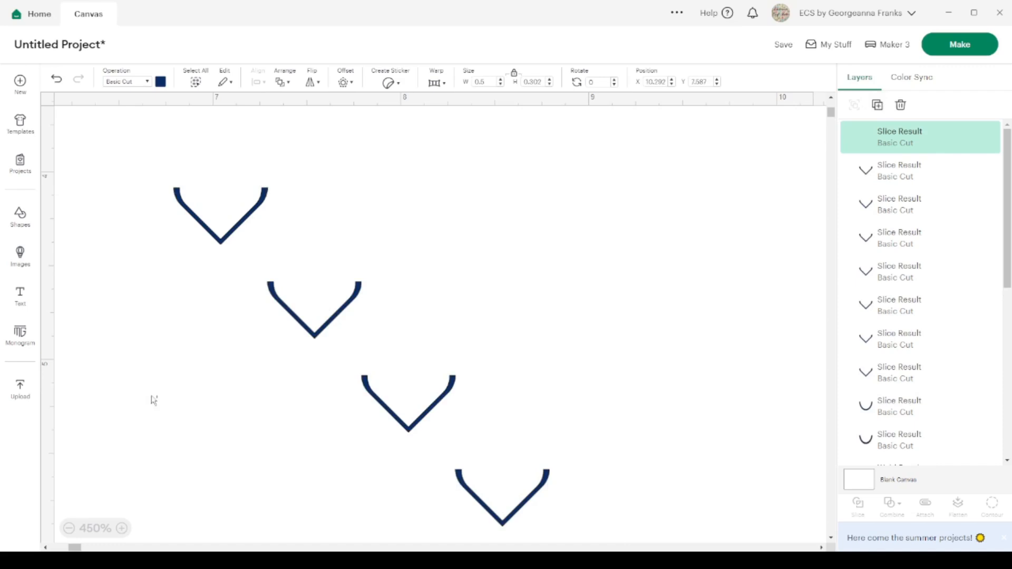
# Select all eight V-shaped pieces and align them by their top edges into one horizontal row.
pyautogui.click(68, 529)
pyautogui.click(68, 529)
pyautogui.click(68, 529)
pyautogui.click(68, 528)
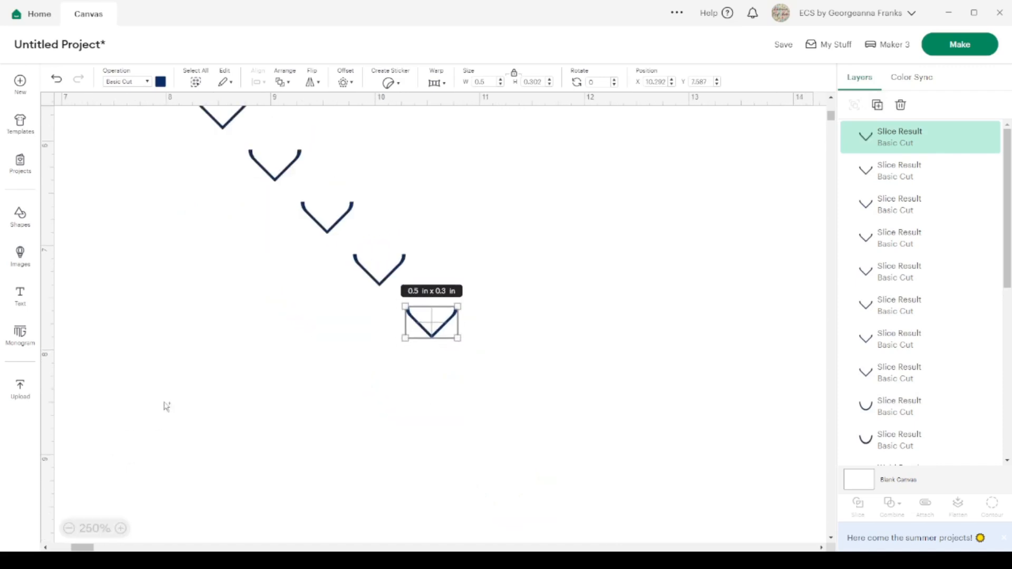
pyautogui.scroll(5, 174, 428)
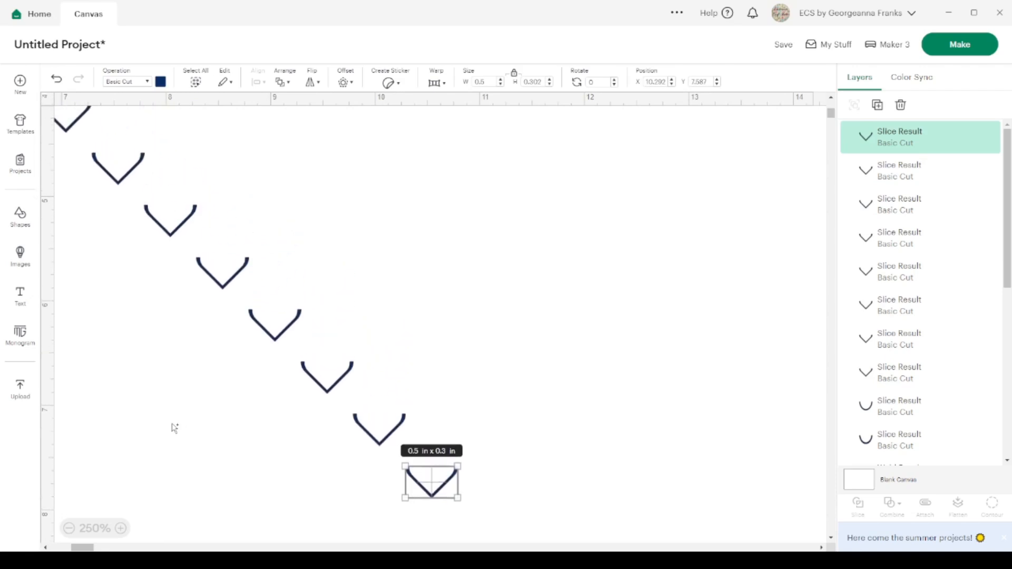
pyautogui.click(69, 529)
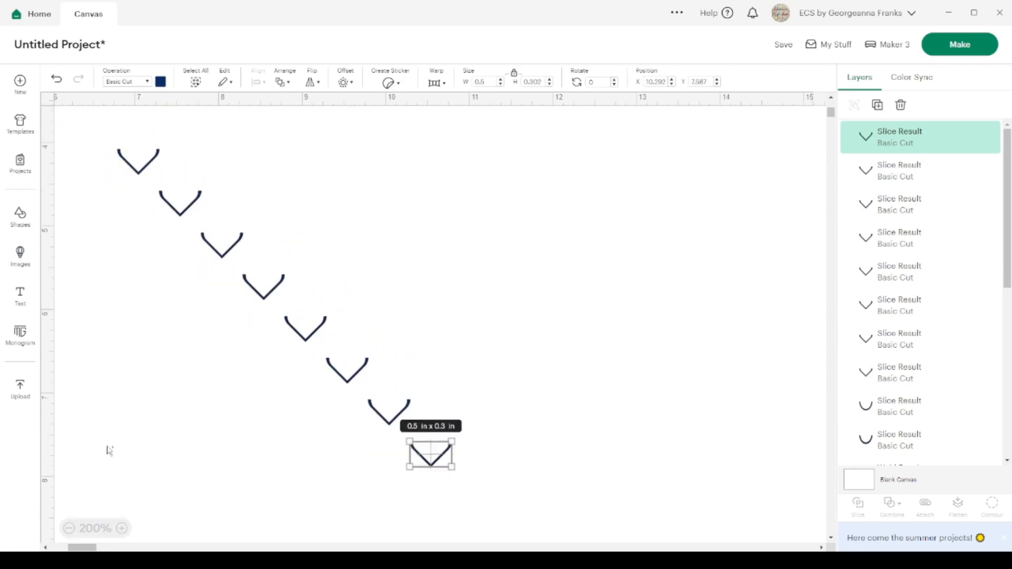
pyautogui.moveTo(103, 133); pyautogui.dragTo(568, 470)
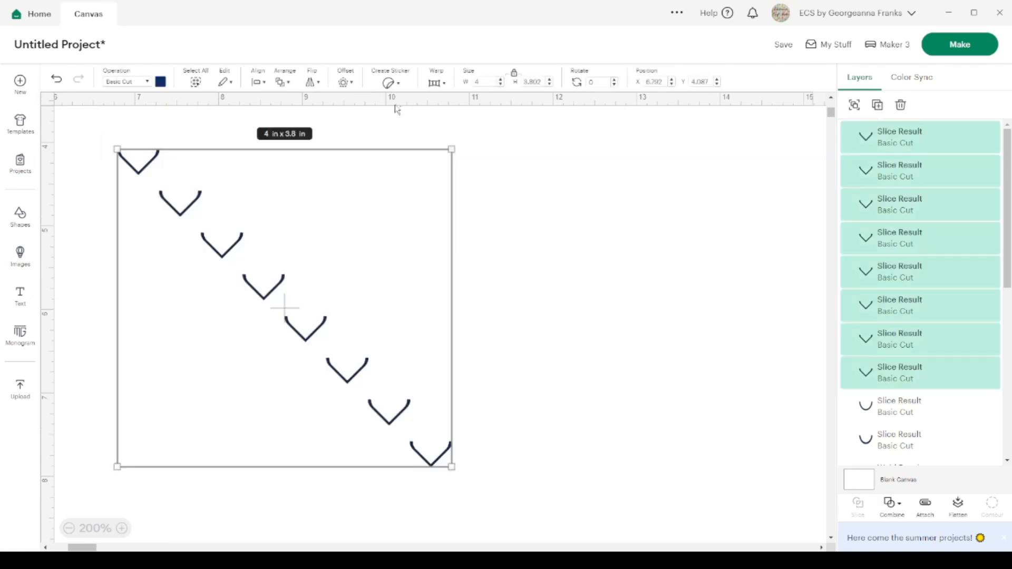
pyautogui.click(259, 81)
pyautogui.click(299, 184)
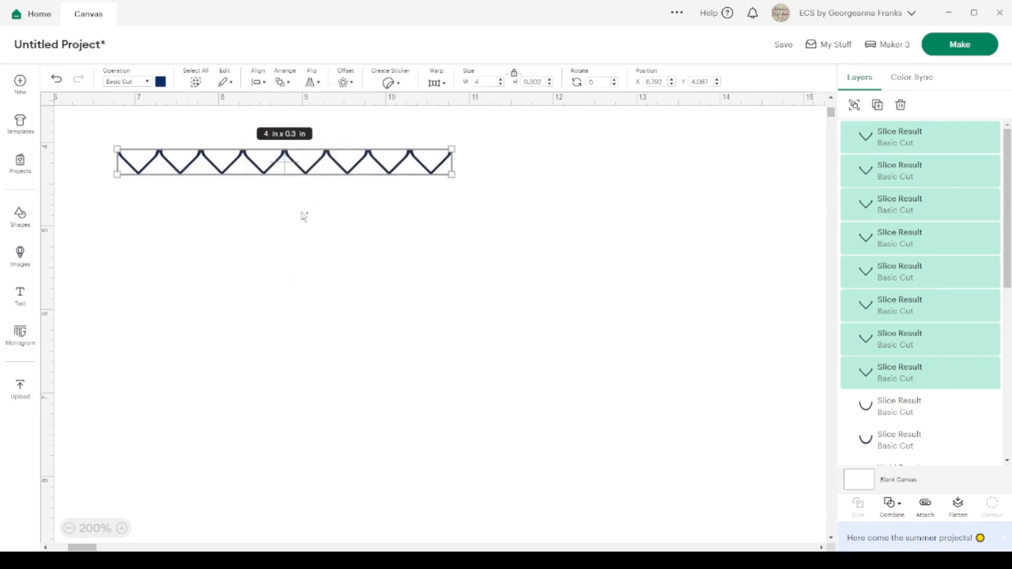
pyautogui.click(122, 528)
pyautogui.click(121, 528)
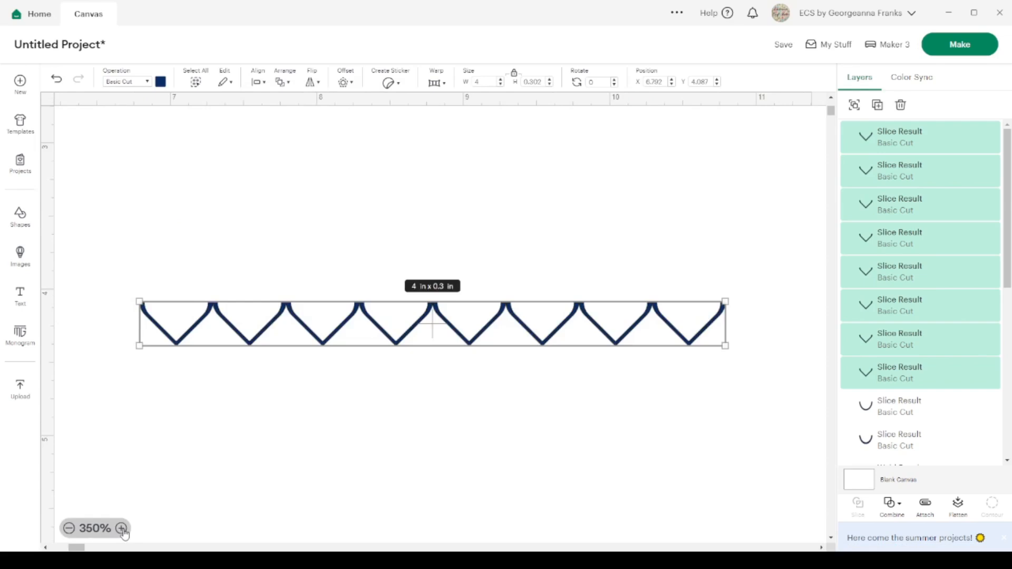
pyautogui.click(122, 528)
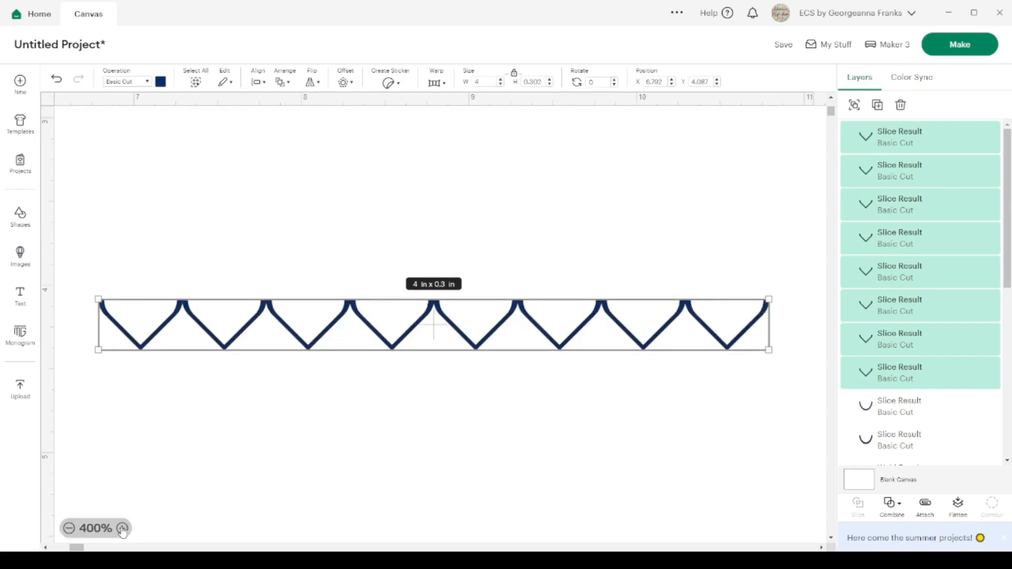
pyautogui.click(122, 528)
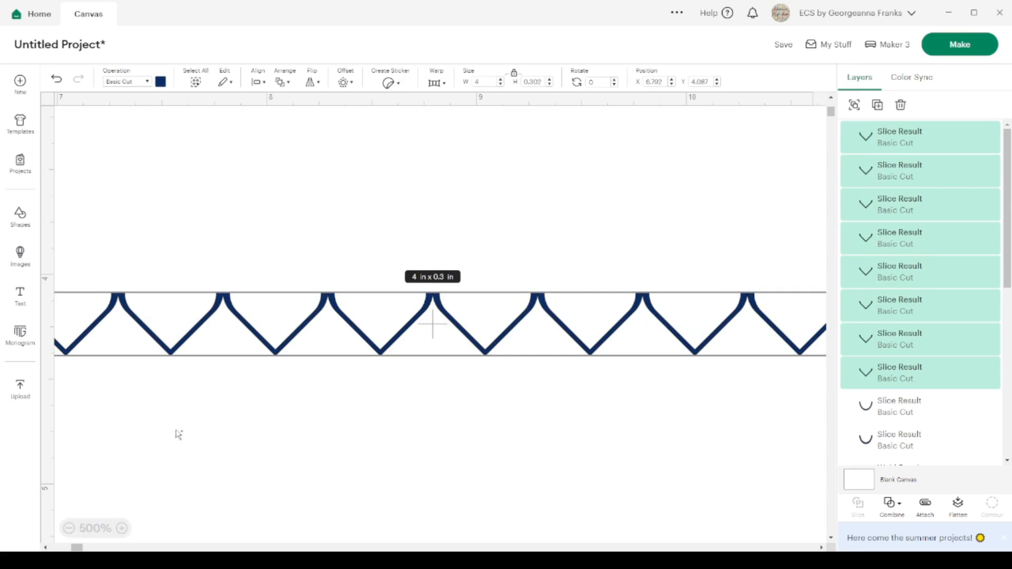
# Nudge all scales except the first one left along the row so the second scale overlaps the first at its edge.
pyautogui.hscroll(-3, 179, 434)
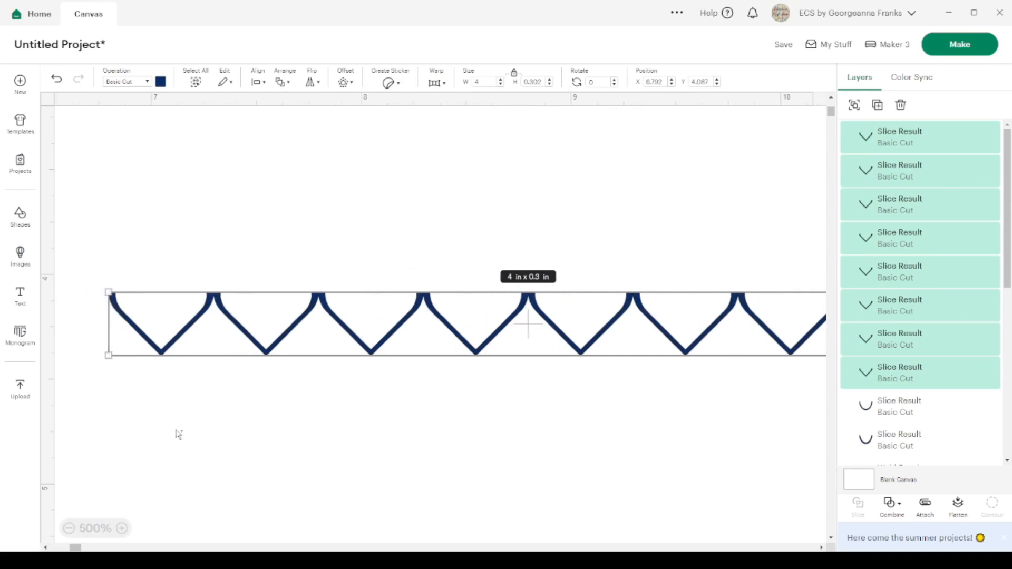
pyautogui.click(239, 219)
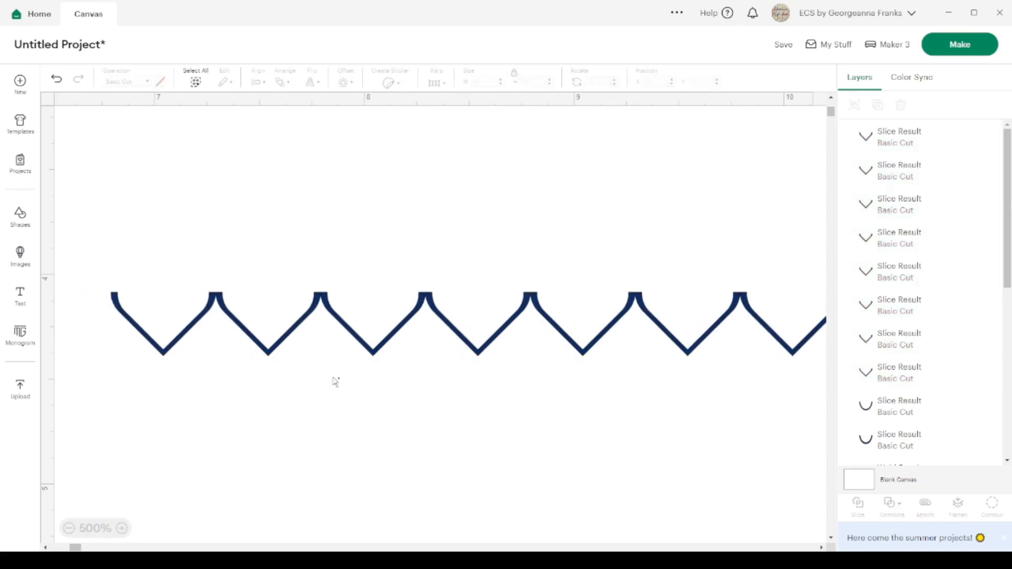
pyautogui.hscroll(2, 457, 400)
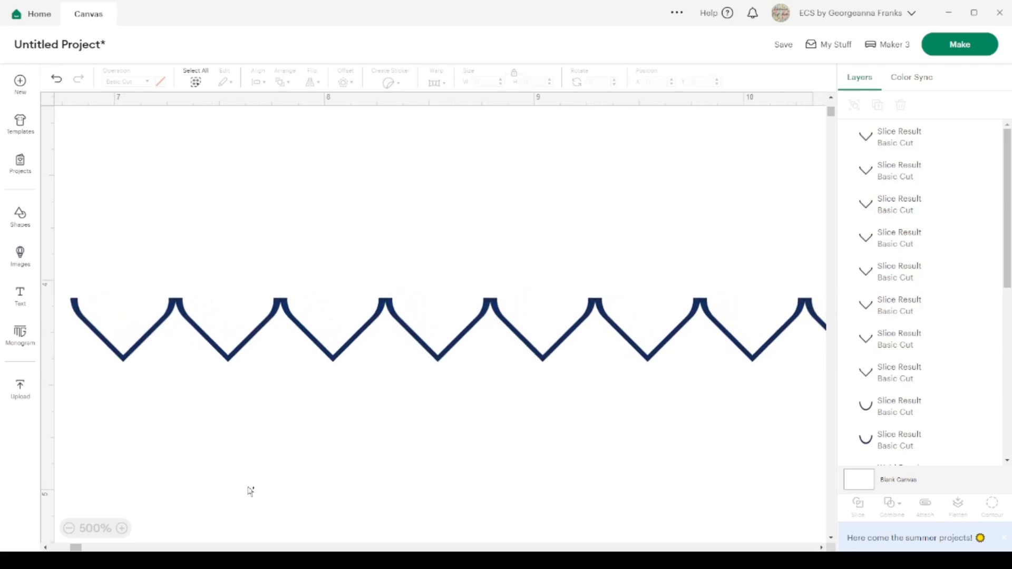
pyautogui.click(68, 528)
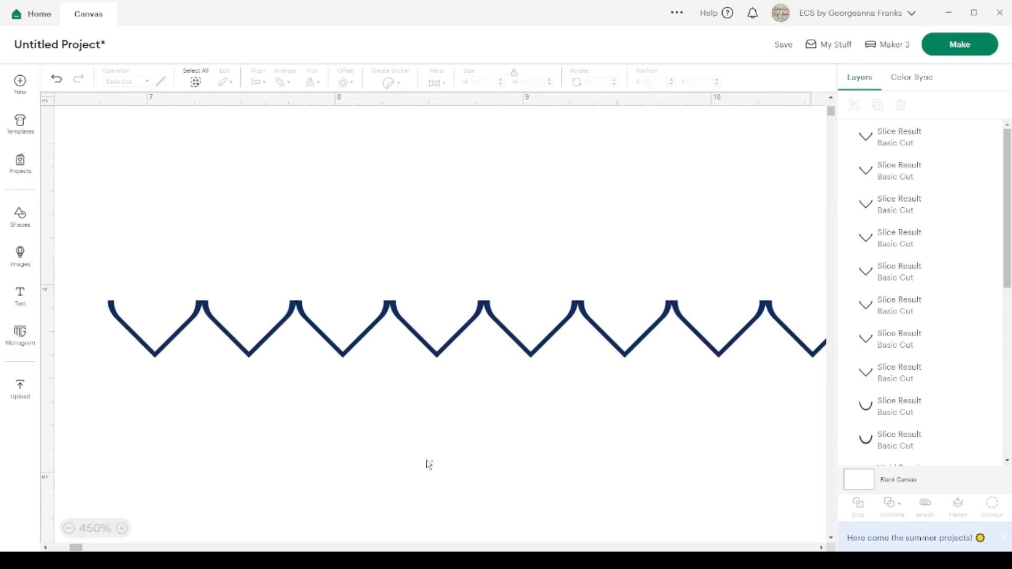
pyautogui.hscroll(2, 430, 464)
pyautogui.hscroll(1, 428, 463)
pyautogui.hscroll(-2, 427, 463)
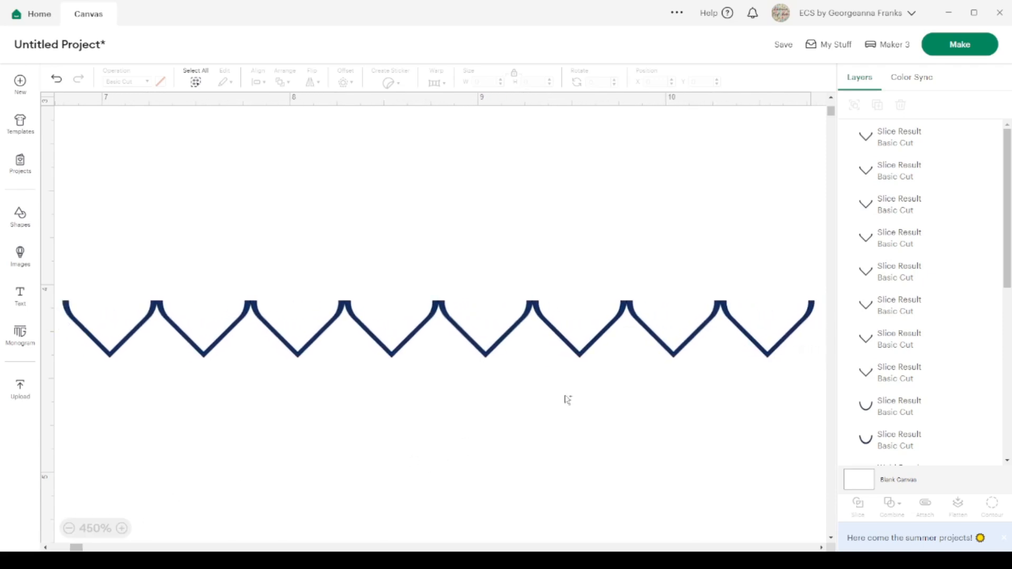
pyautogui.moveTo(807, 385); pyautogui.dragTo(217, 283)
pyautogui.press('Left')
pyautogui.press('Left')
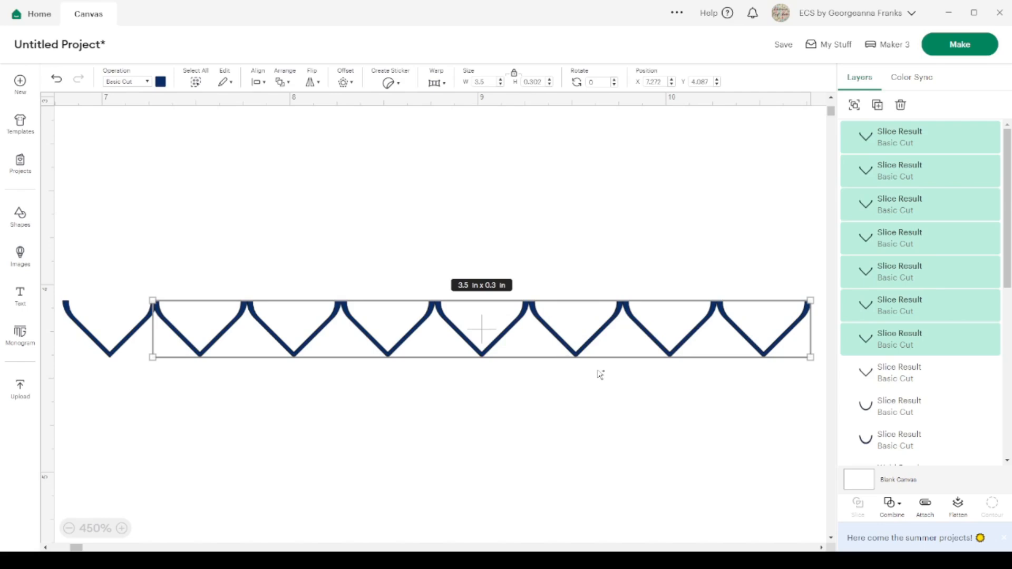
# Close the remaining gaps by nudging successively smaller selections of scales left until every neighbouring pair overlaps at the top edges.
pyautogui.moveTo(794, 384); pyautogui.dragTo(311, 294)
pyautogui.press('Left')
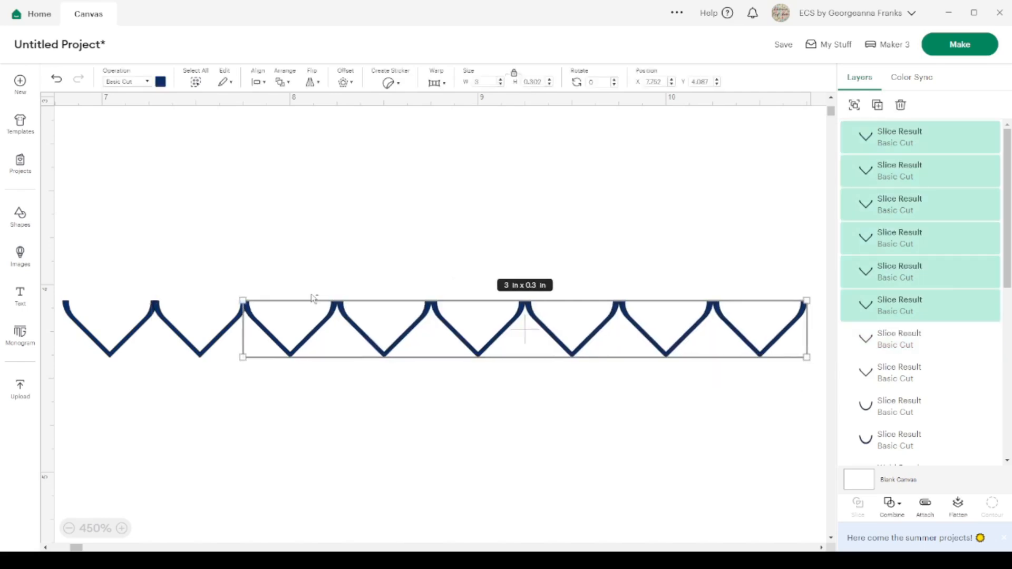
pyautogui.click(296, 335)
pyautogui.moveTo(788, 388); pyautogui.dragTo(371, 287)
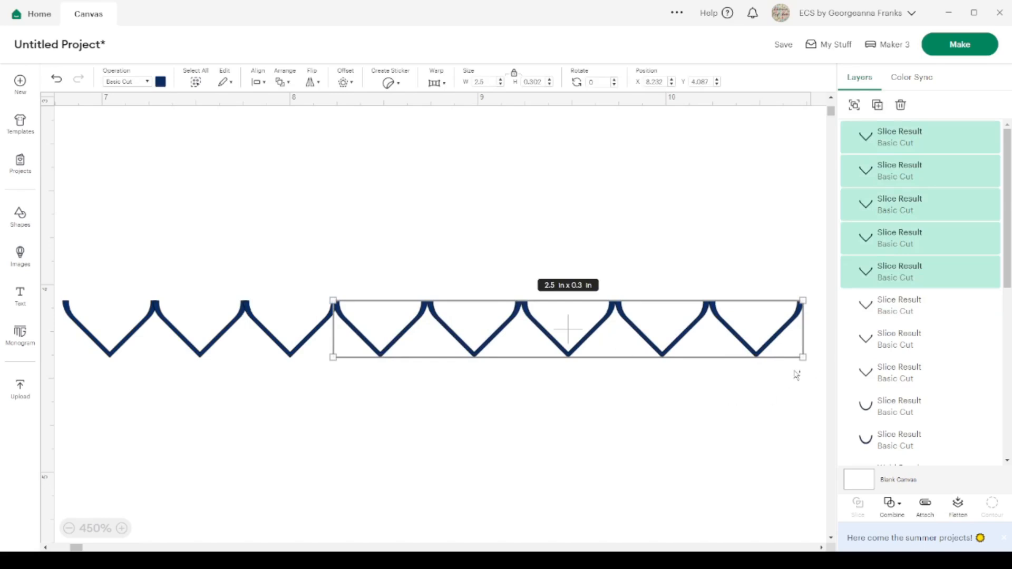
pyautogui.moveTo(796, 372); pyautogui.dragTo(481, 288)
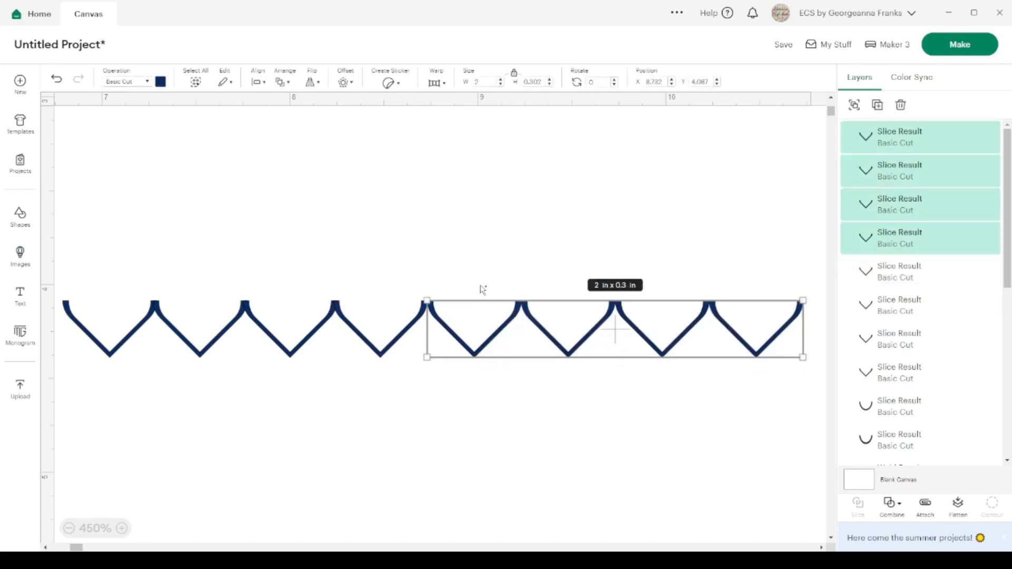
pyautogui.moveTo(786, 376); pyautogui.dragTo(582, 295)
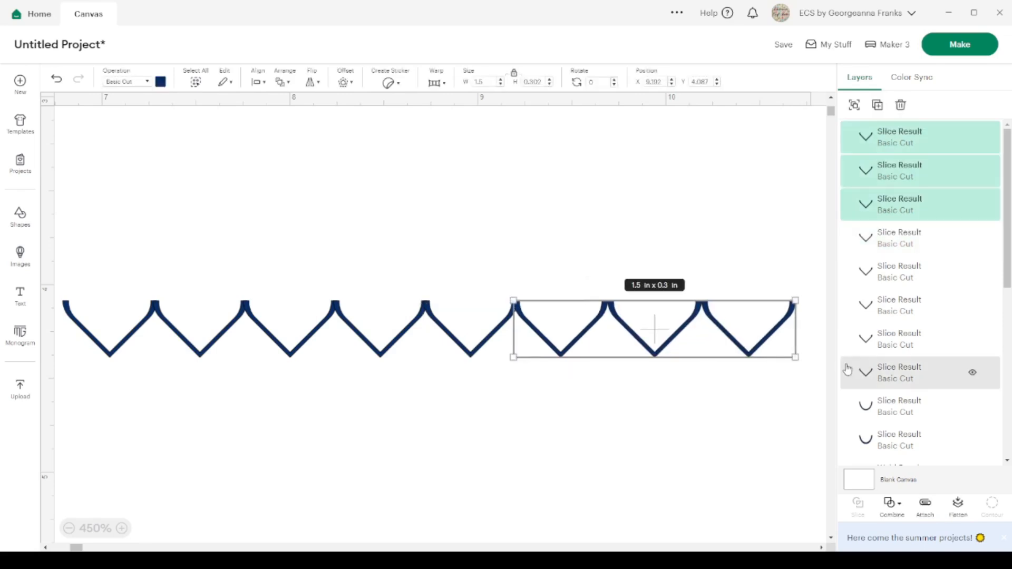
pyautogui.moveTo(790, 388); pyautogui.dragTo(653, 297)
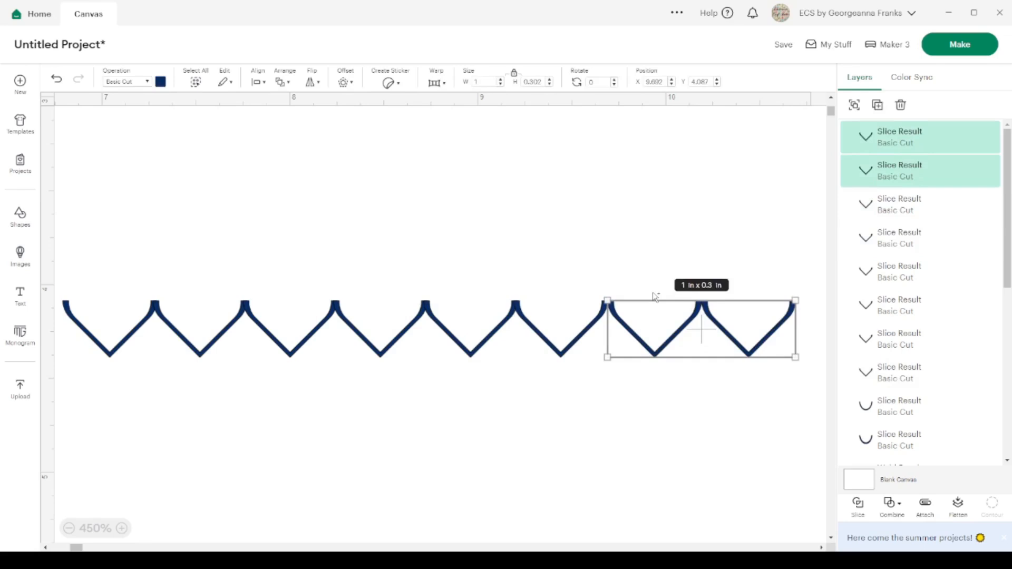
pyautogui.press('Left')
pyautogui.press('Left')
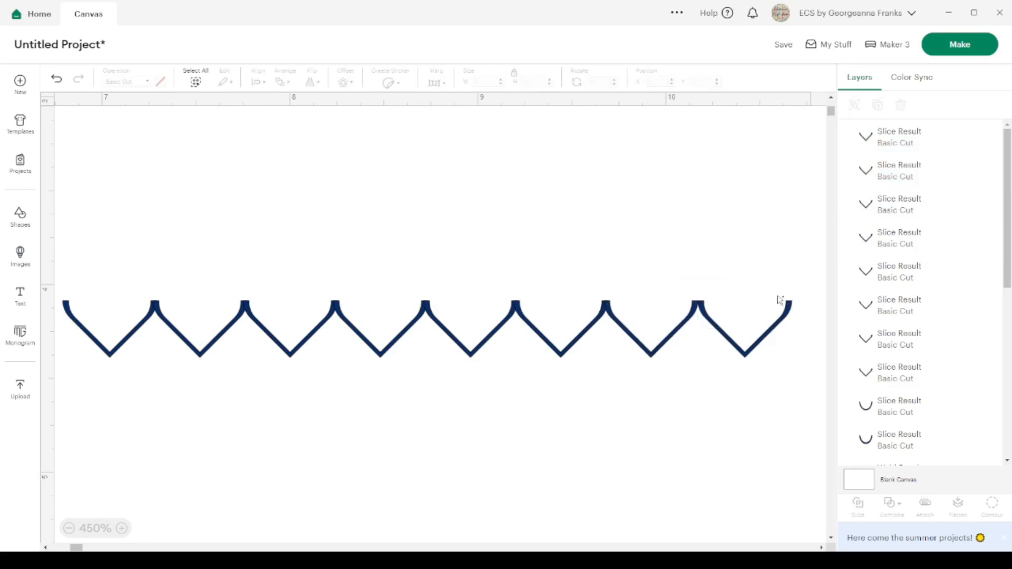
pyautogui.click(781, 310)
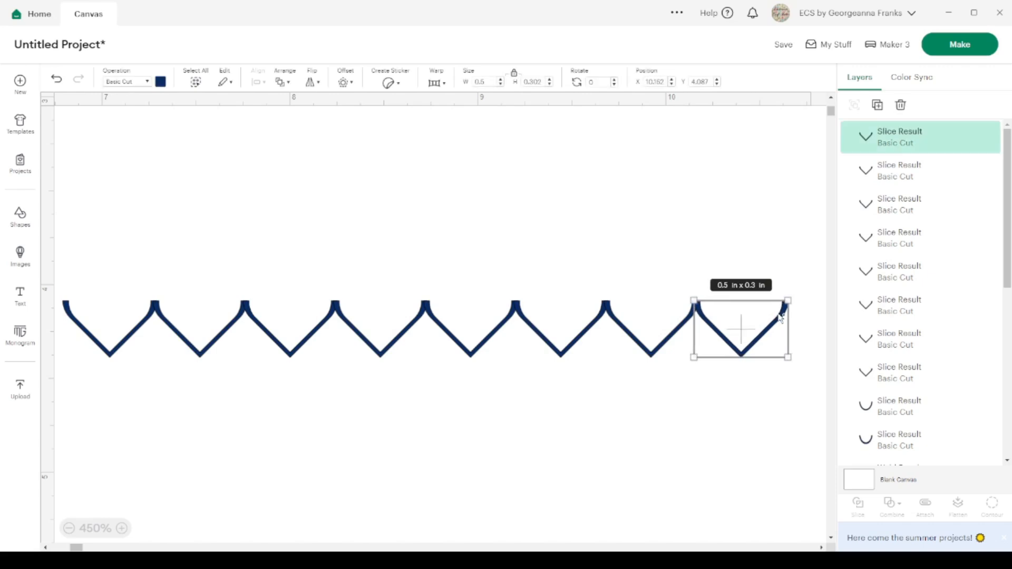
# Weld all eight overlapping scales into a single row.
pyautogui.moveTo(780, 405); pyautogui.dragTo(115, 278)
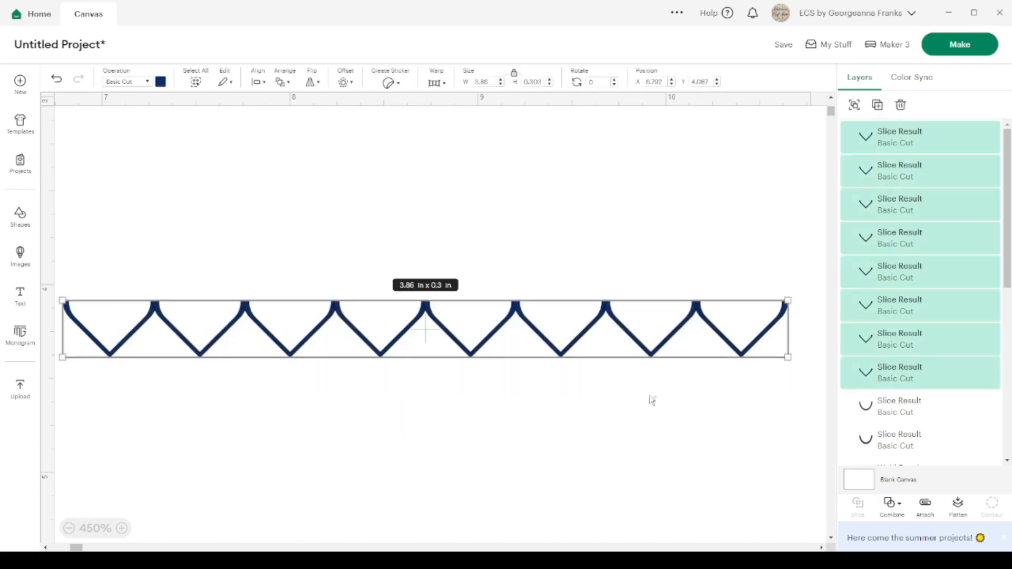
pyautogui.click(893, 511)
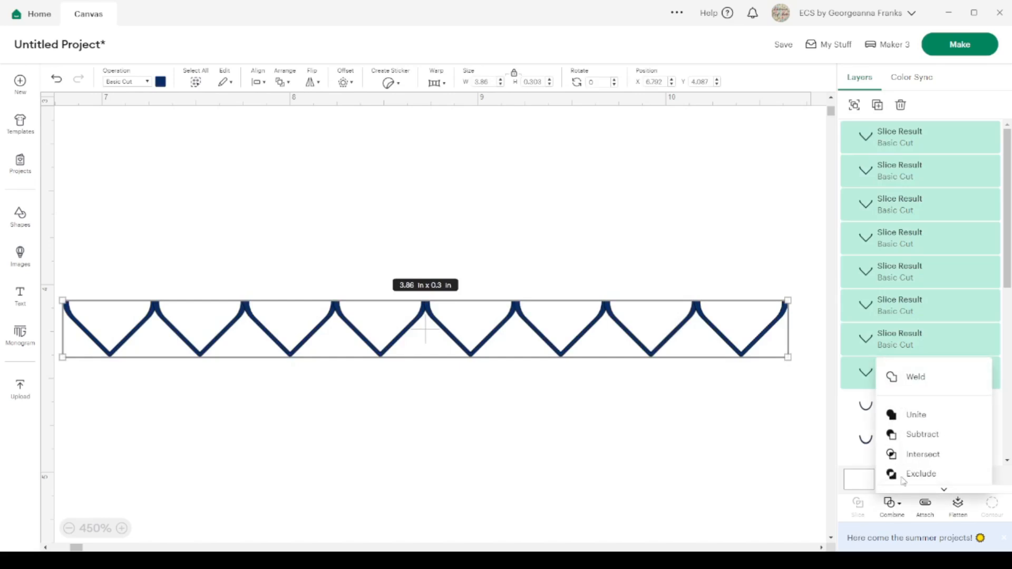
pyautogui.click(917, 378)
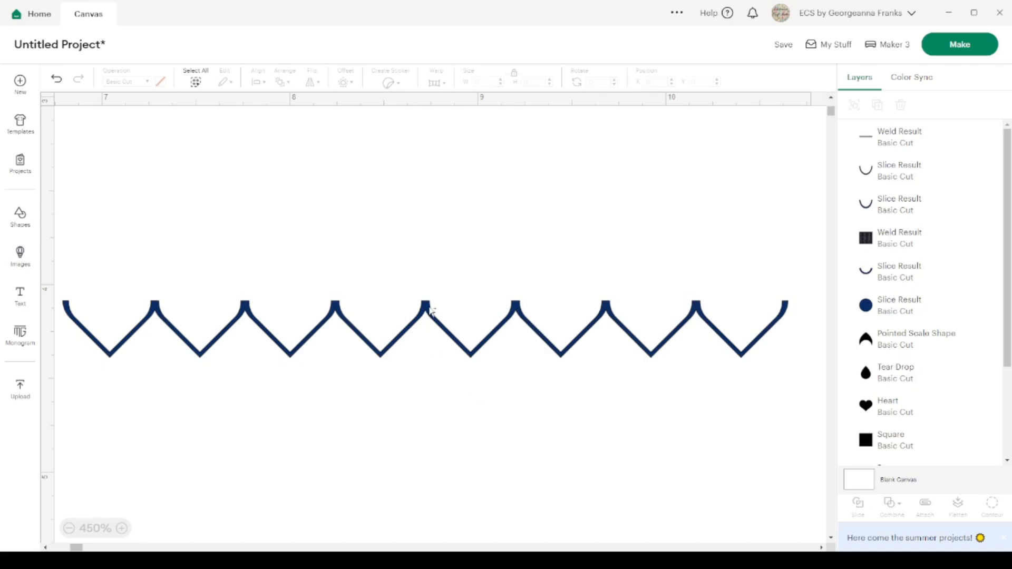
# Move the welded row up, duplicate it, and place the copy below, offset half a scale so its peaks meet the upper points.
pyautogui.moveTo(427, 310); pyautogui.dragTo(434, 217)
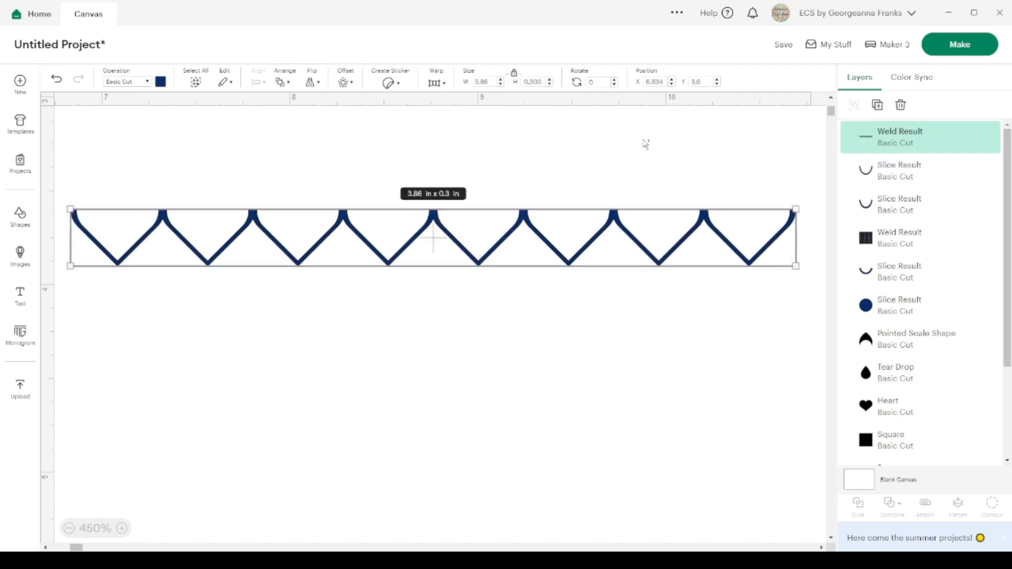
pyautogui.click(877, 106)
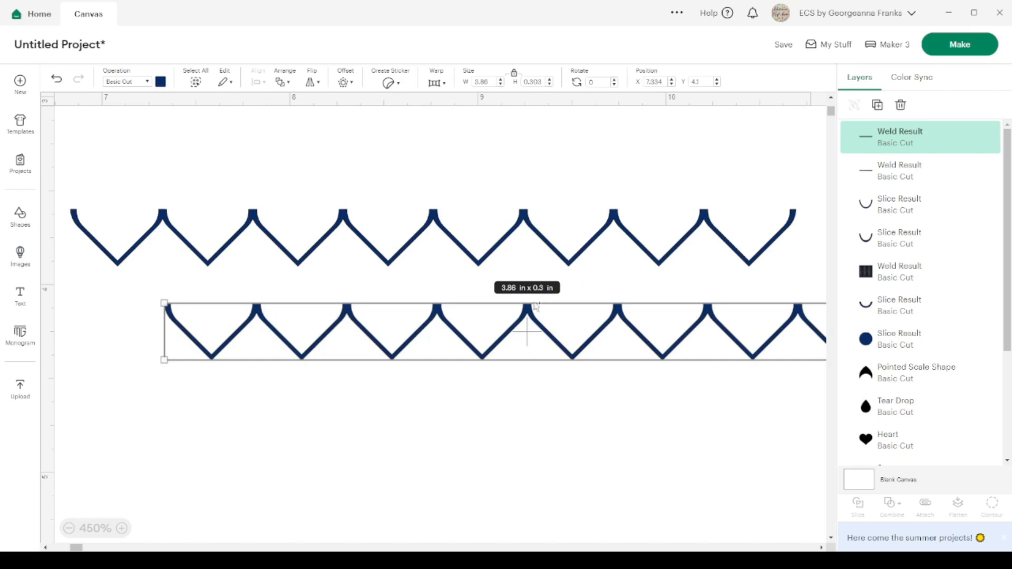
pyautogui.moveTo(529, 315); pyautogui.dragTo(480, 273)
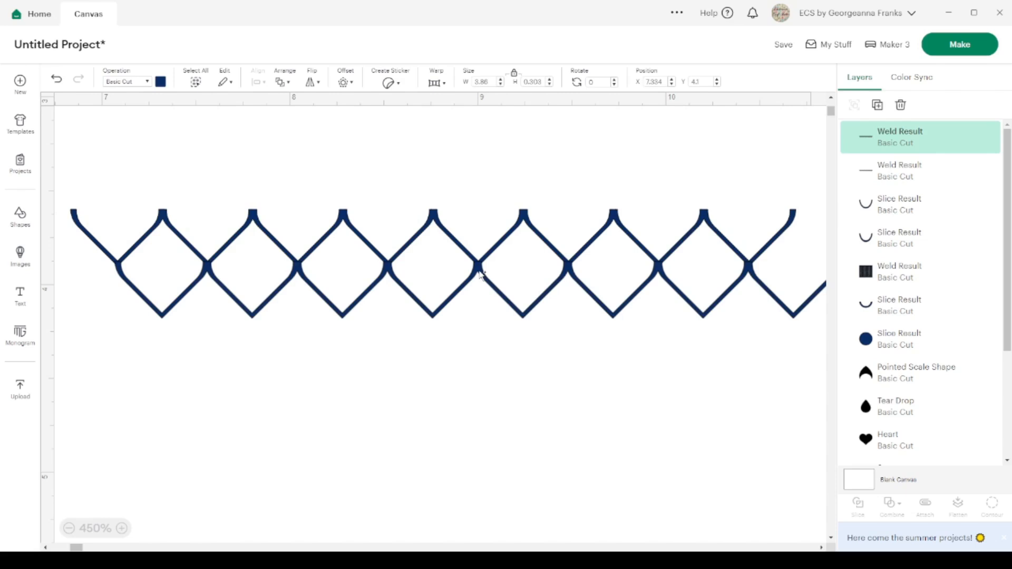
pyautogui.moveTo(480, 274); pyautogui.dragTo(480, 273)
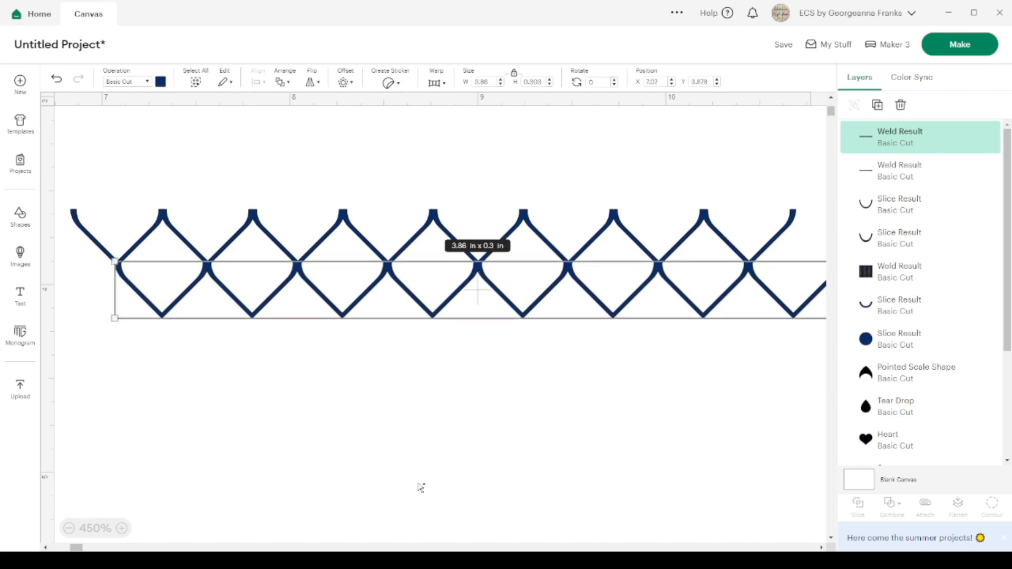
# Examine closely how the lower row's peaks line up with the points of the upper row.
pyautogui.click(122, 528)
pyautogui.click(122, 529)
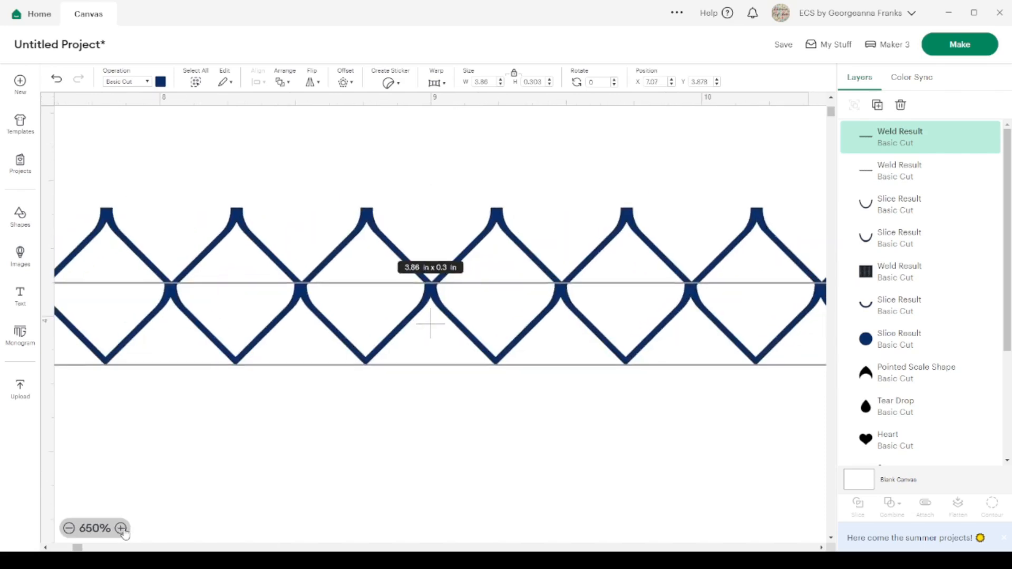
pyautogui.click(122, 528)
pyautogui.click(294, 212)
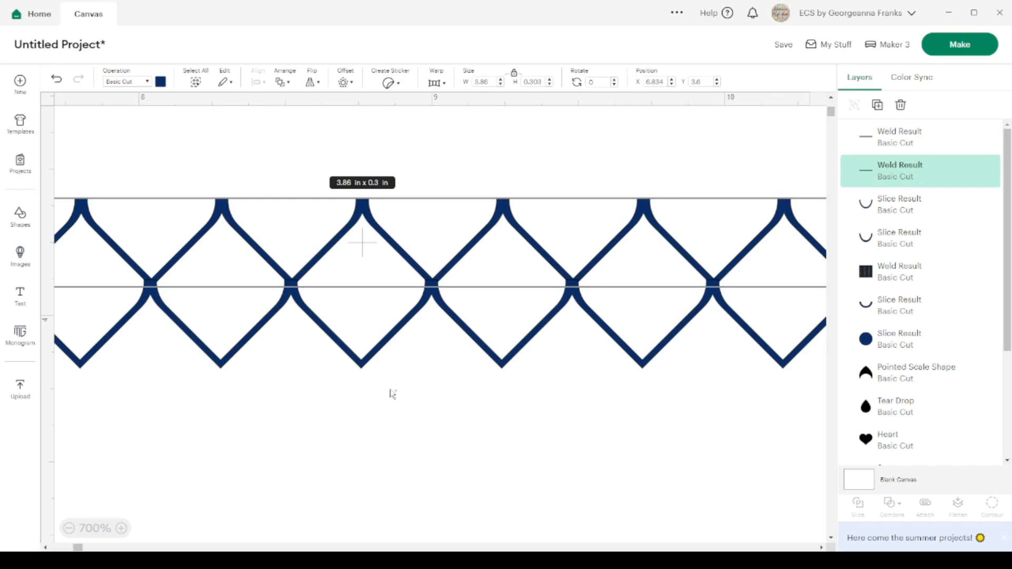
pyautogui.click(410, 435)
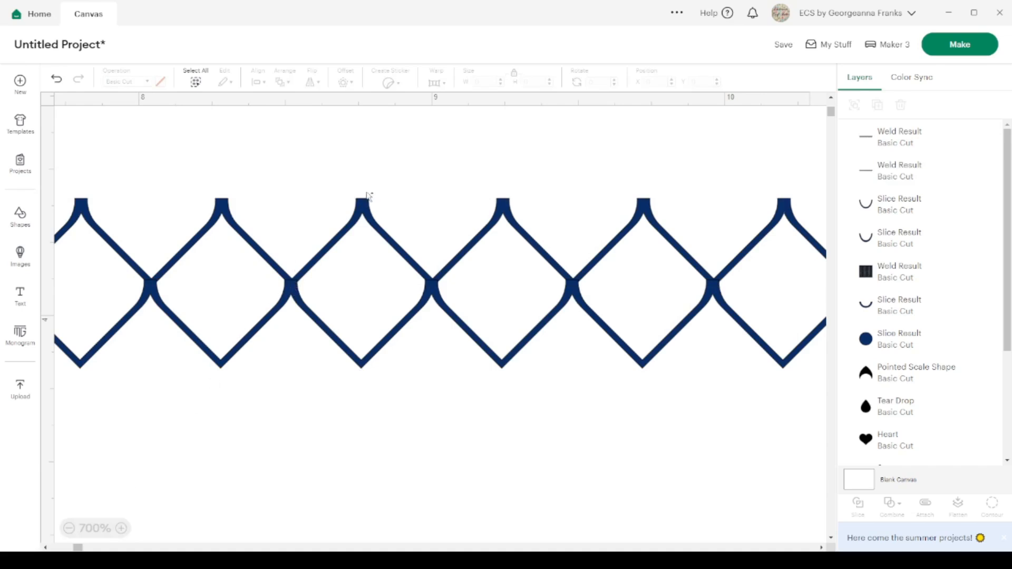
pyautogui.click(291, 288)
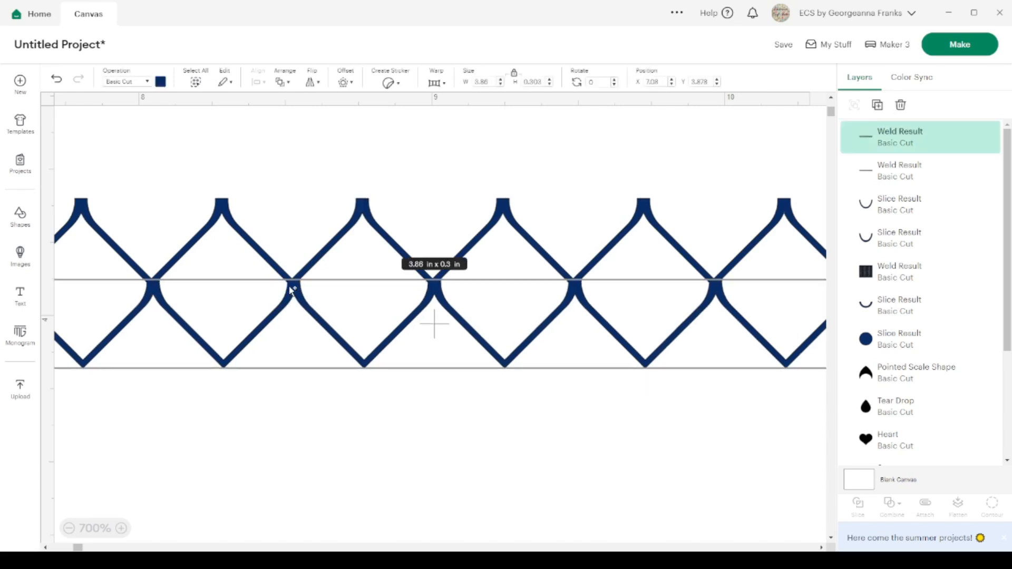
pyautogui.click(313, 458)
# Group the two staggered rows and duplicate the group three times.
pyautogui.moveTo(413, 432); pyautogui.dragTo(337, 156)
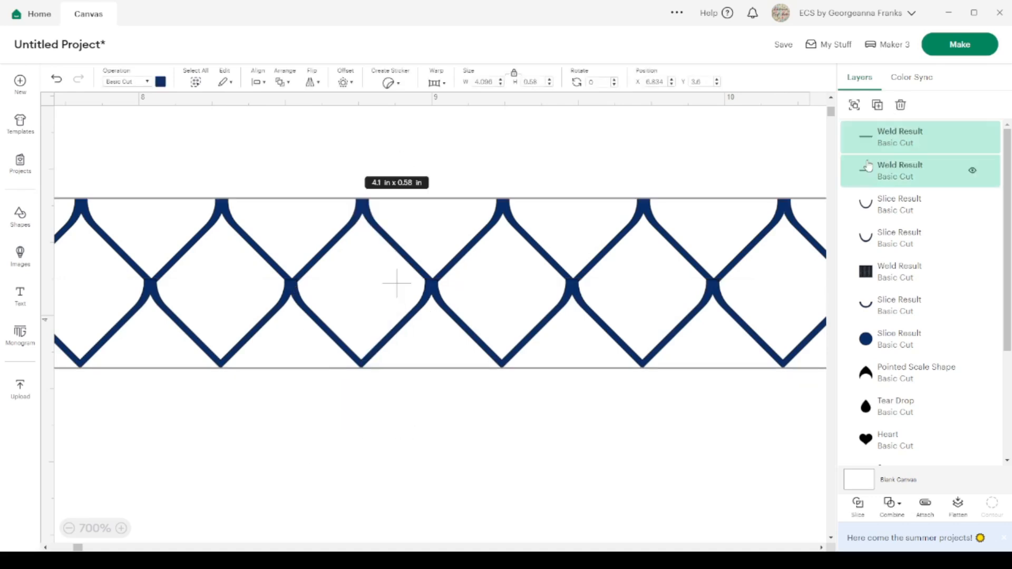
pyautogui.click(854, 105)
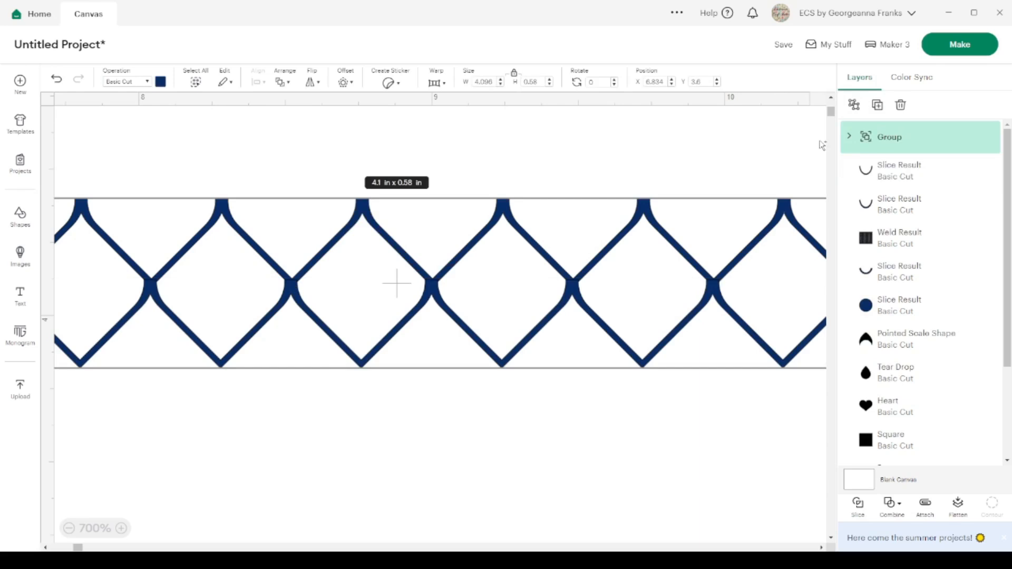
pyautogui.click(69, 529)
pyautogui.click(69, 529)
pyautogui.click(69, 528)
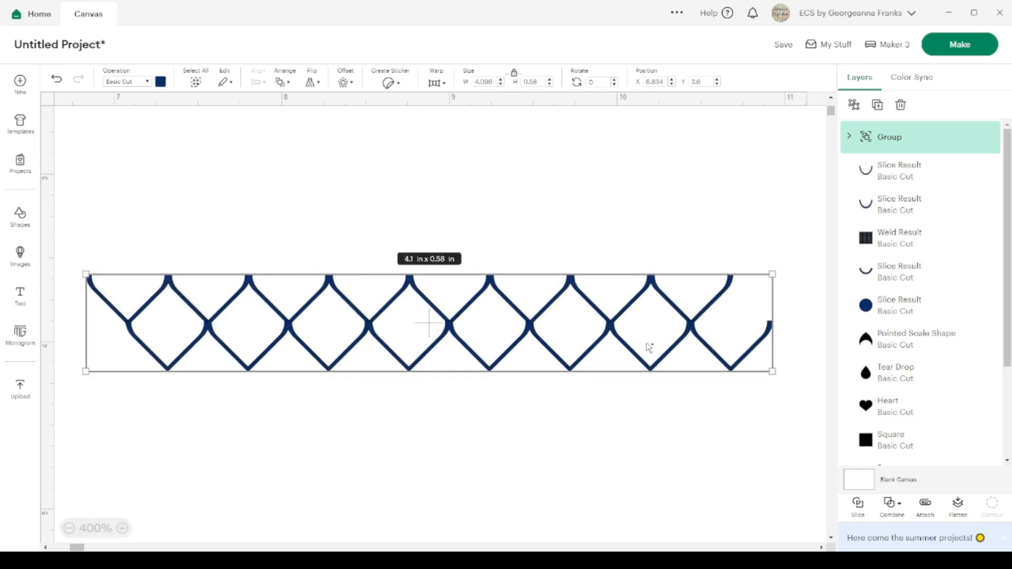
pyautogui.click(878, 105)
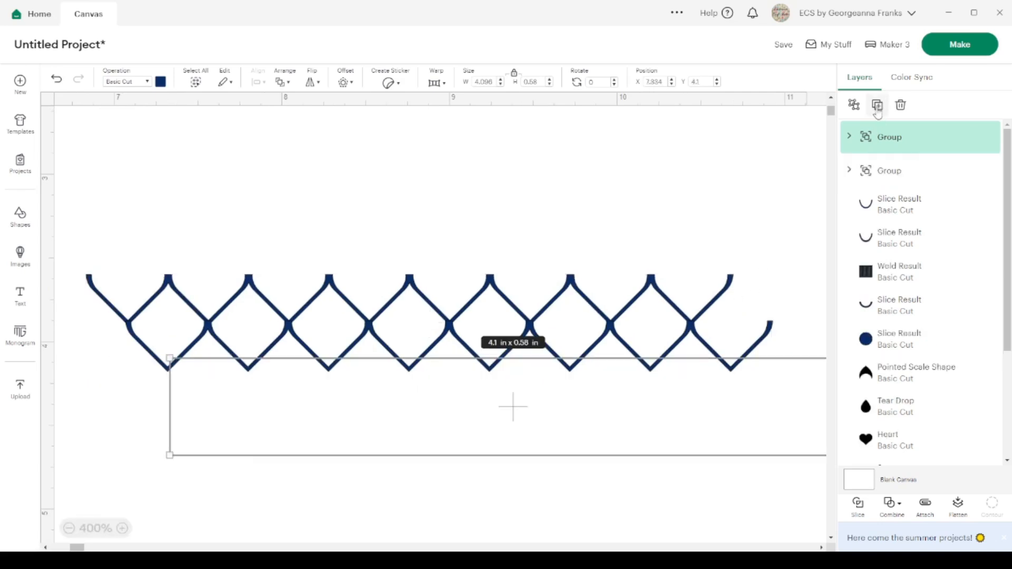
pyautogui.click(878, 105)
pyautogui.click(877, 105)
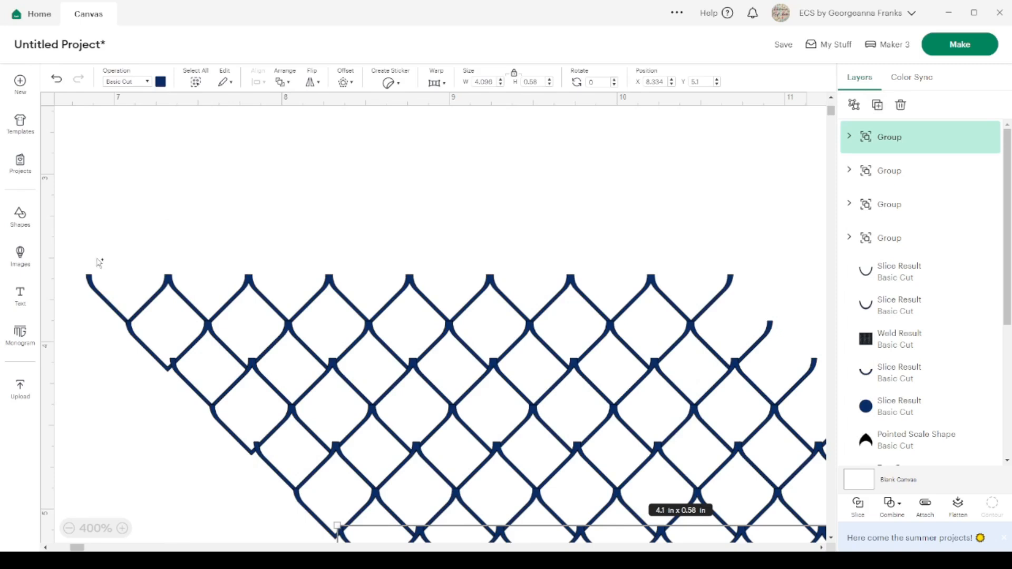
# Align the four row groups to their left edges.
pyautogui.scroll(-4, 83, 254)
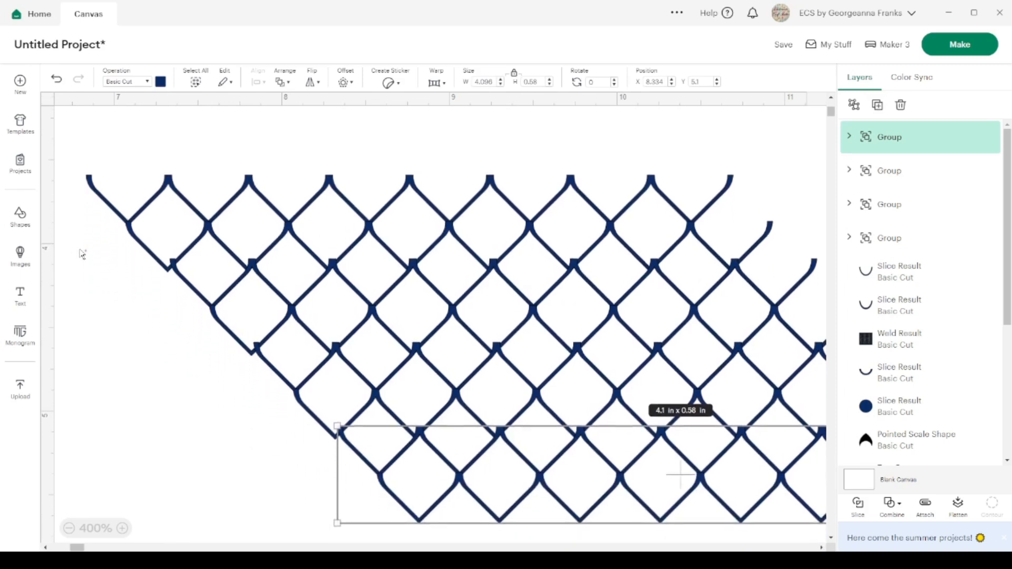
pyautogui.click(76, 161)
pyautogui.moveTo(77, 161); pyautogui.dragTo(561, 522)
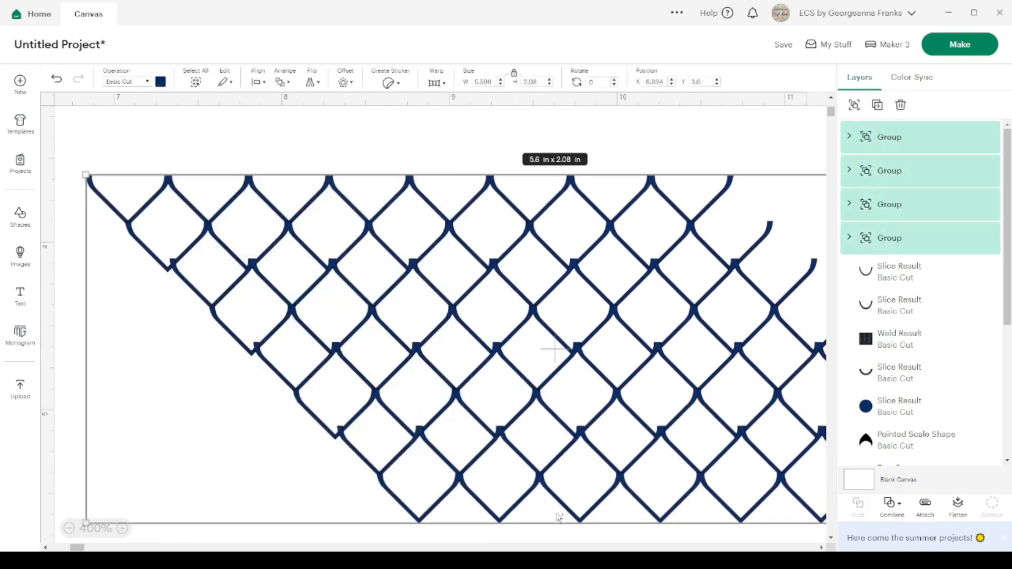
pyautogui.click(257, 82)
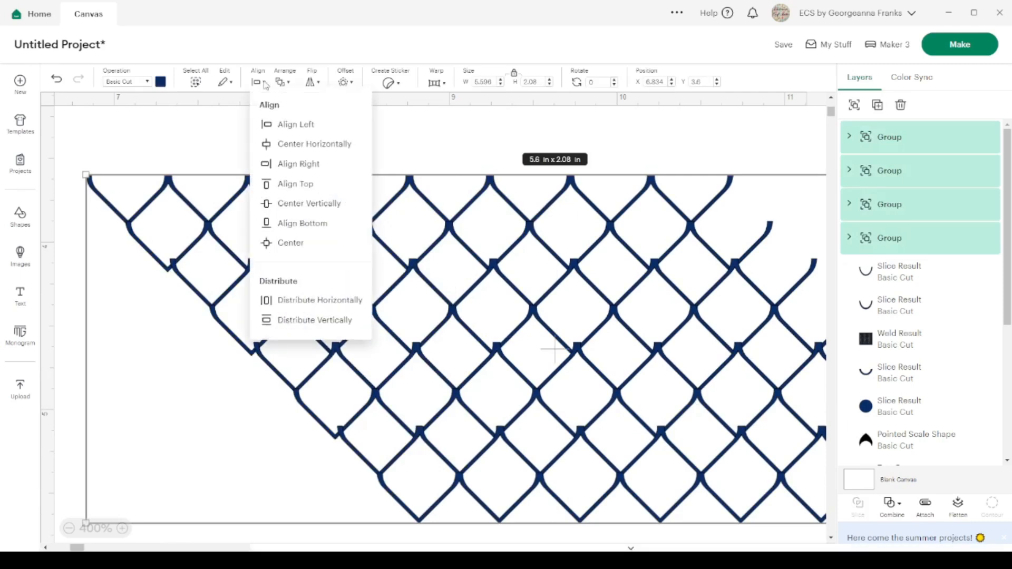
pyautogui.click(298, 124)
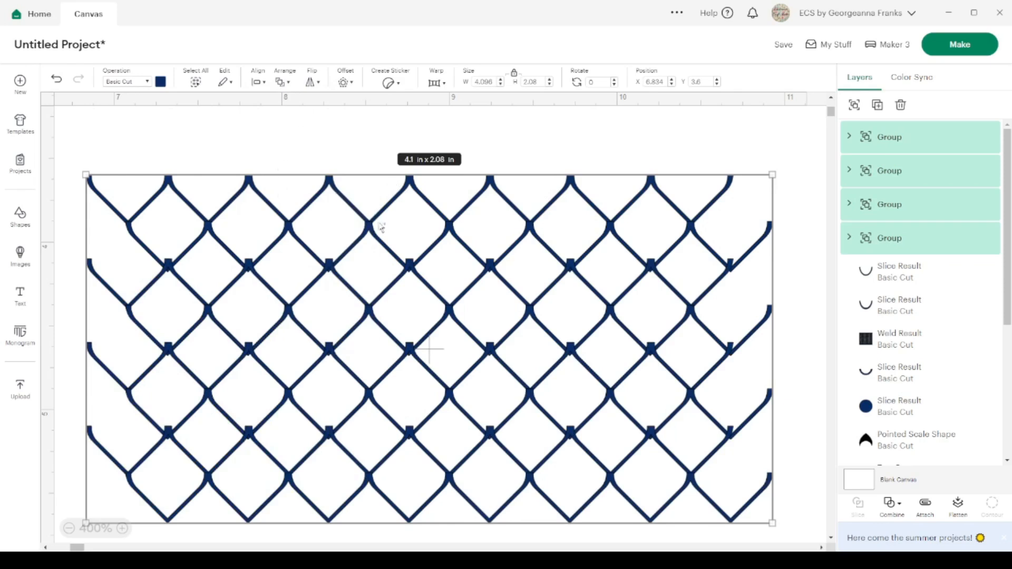
# Nudge the lower three row groups down together until their top peaks meet the points of the first group.
pyautogui.click(277, 129)
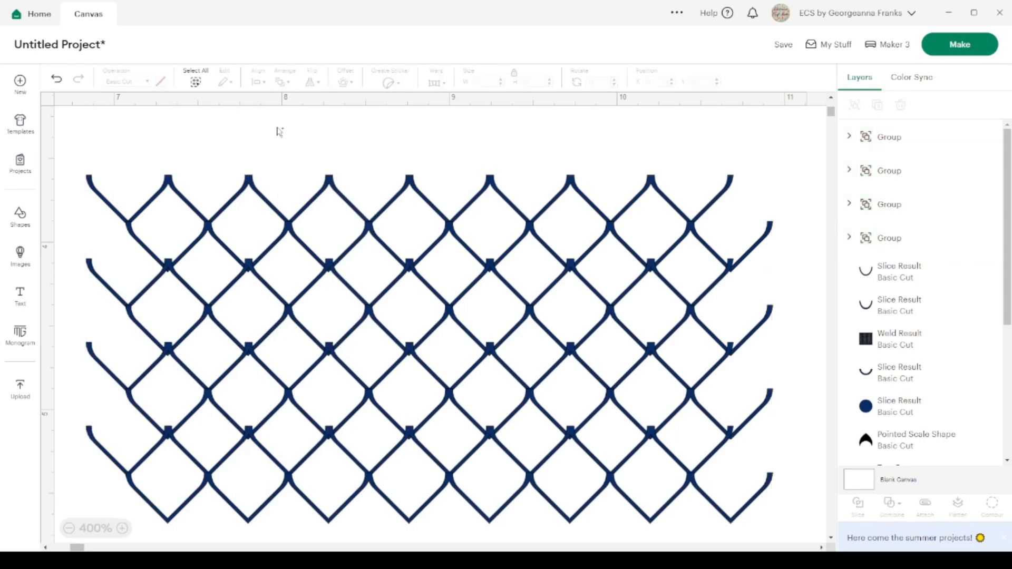
pyautogui.moveTo(83, 291); pyautogui.dragTo(775, 543)
pyautogui.press('Down')
pyautogui.press('Down')
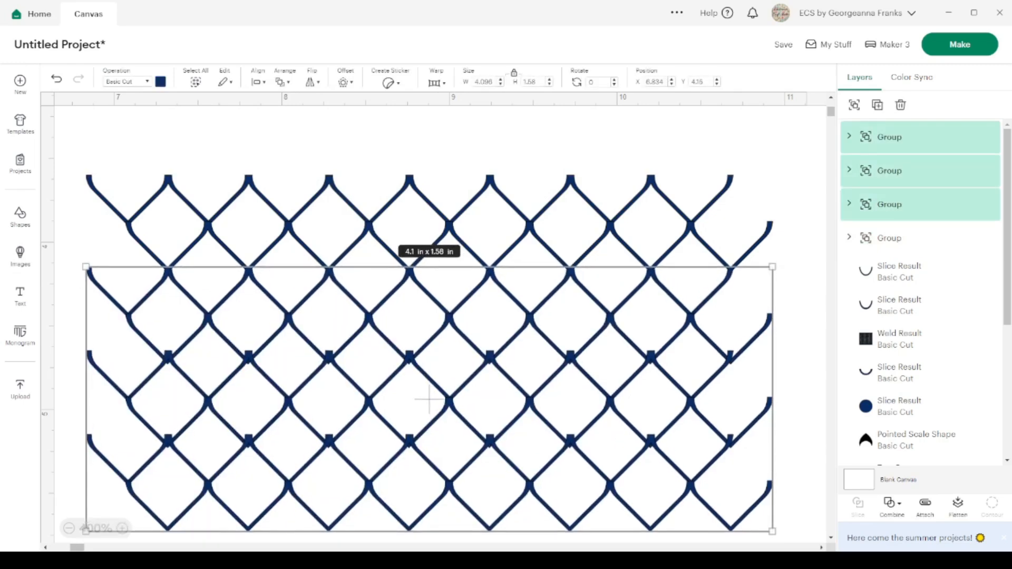
# Nudge the lower two row groups down together until their top peaks meet the points of the second group.
pyautogui.click(378, 147)
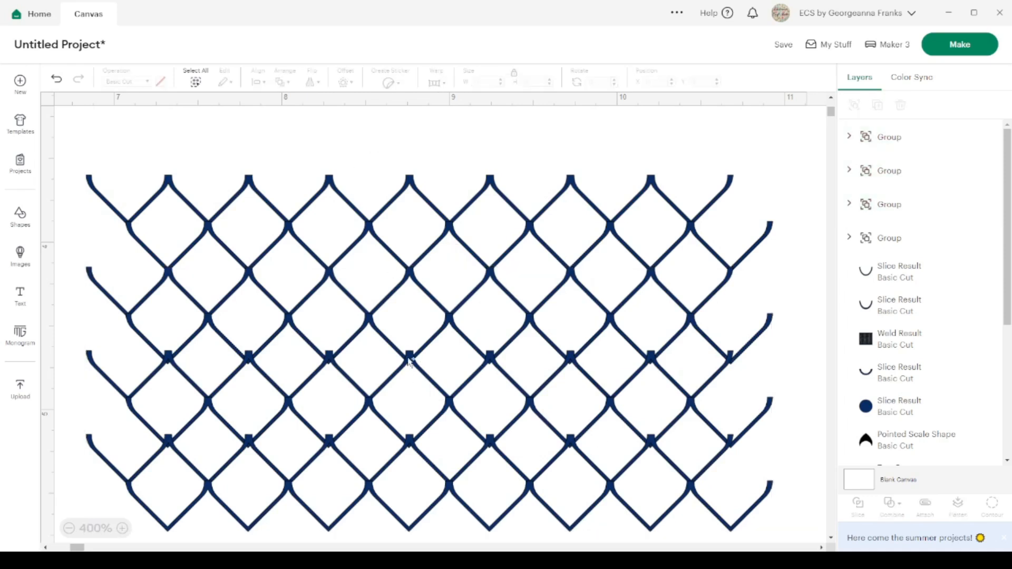
pyautogui.moveTo(79, 396); pyautogui.dragTo(305, 515)
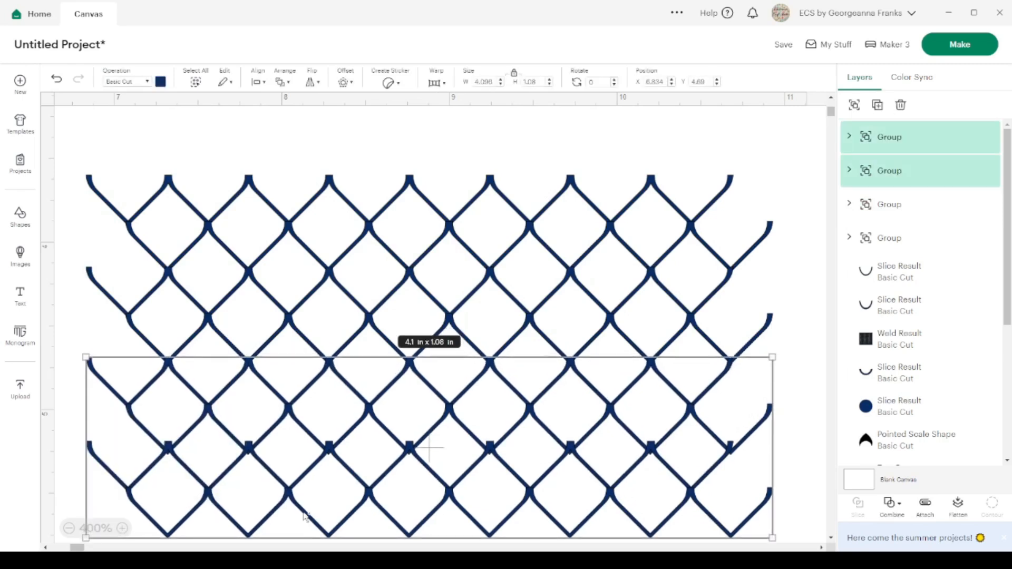
pyautogui.click(83, 335)
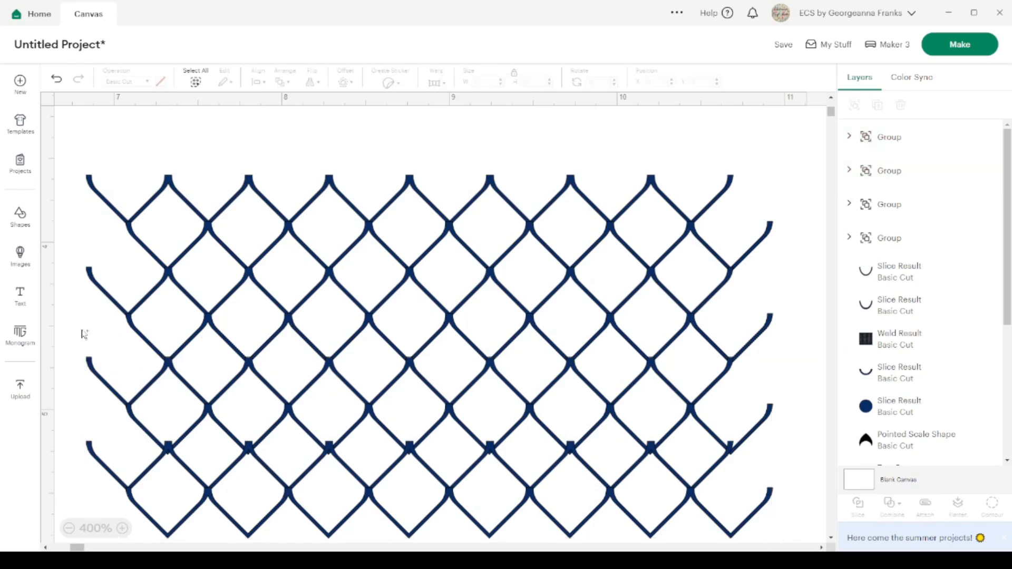
pyautogui.moveTo(80, 386); pyautogui.dragTo(311, 493)
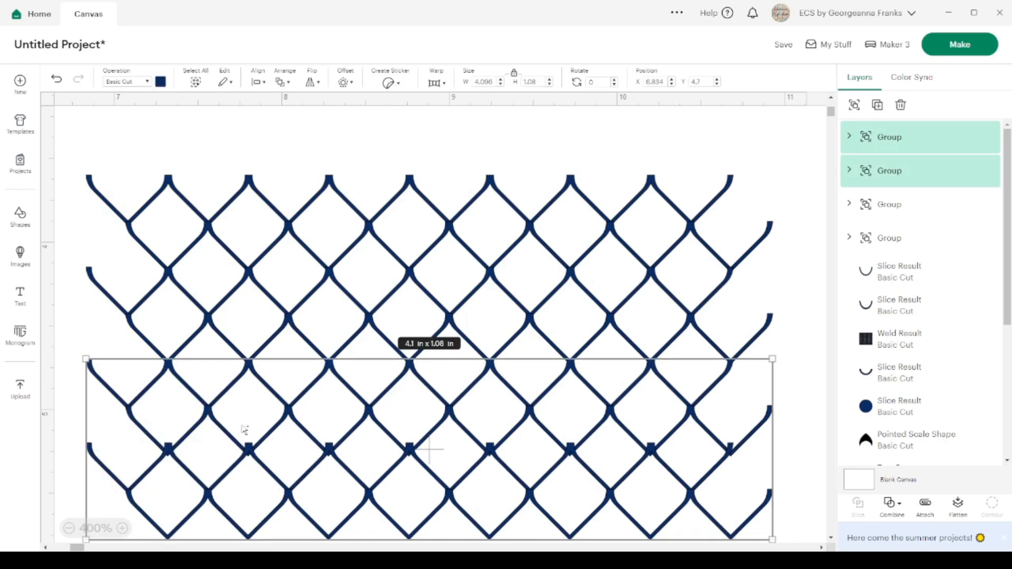
# Nudge the bottom row group down until its top peaks meet the points of the third group.
pyautogui.moveTo(68, 442); pyautogui.dragTo(185, 511)
pyautogui.moveTo(69, 482); pyautogui.dragTo(150, 528)
pyautogui.press('Up')
pyautogui.moveTo(67, 445); pyautogui.dragTo(137, 510)
pyautogui.scroll(-3, 460, 431)
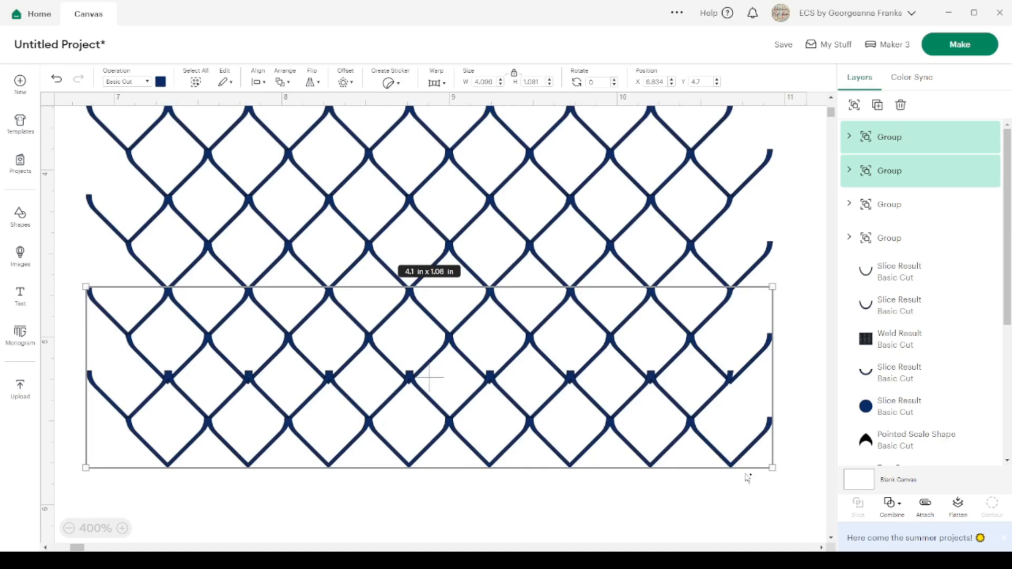
pyautogui.moveTo(764, 486); pyautogui.dragTo(663, 416)
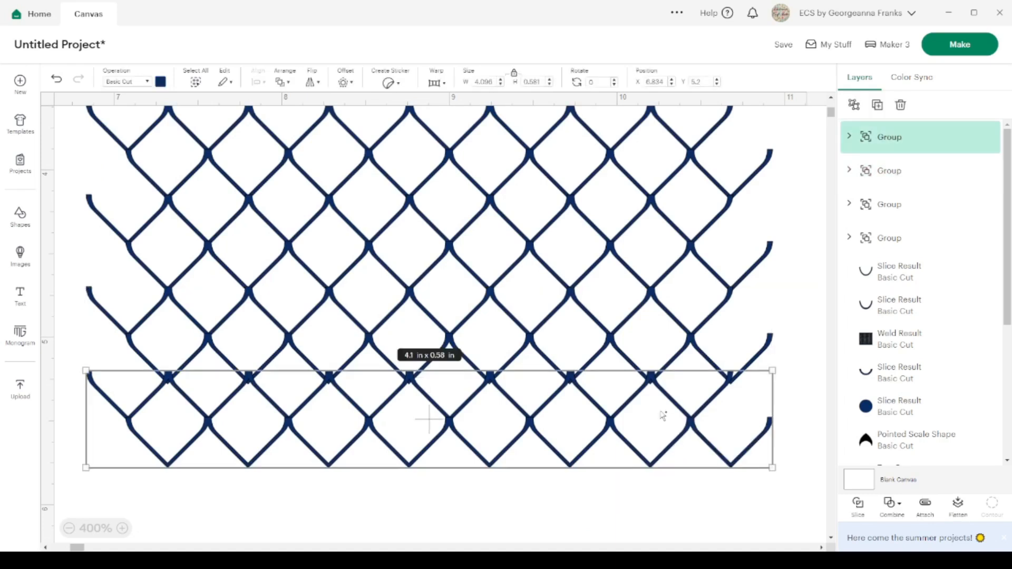
pyautogui.press('Down')
pyautogui.press('Down')
pyautogui.press('Down')
pyautogui.press('Down')
pyautogui.press('Down')
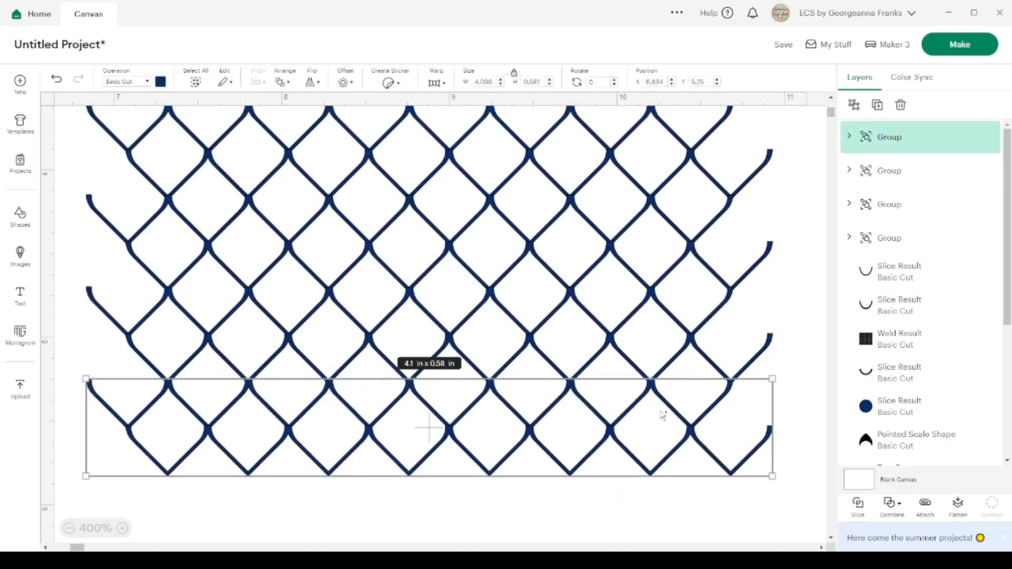
pyautogui.click(649, 517)
pyautogui.scroll(2, 649, 517)
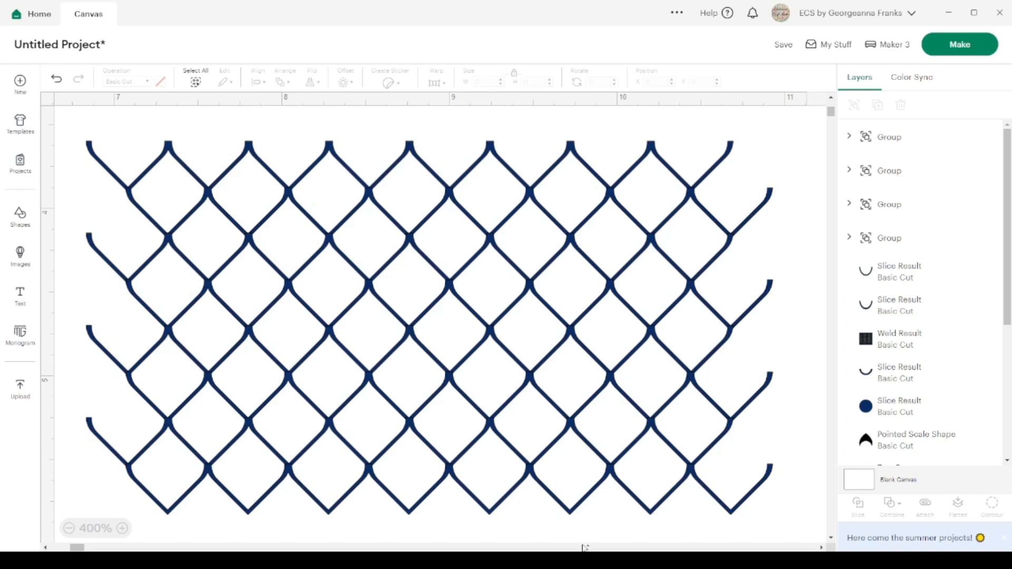
# Group the four aligned row groups into one pattern.
pyautogui.click(68, 528)
pyautogui.click(69, 529)
pyautogui.click(68, 529)
pyautogui.click(69, 529)
pyautogui.click(68, 529)
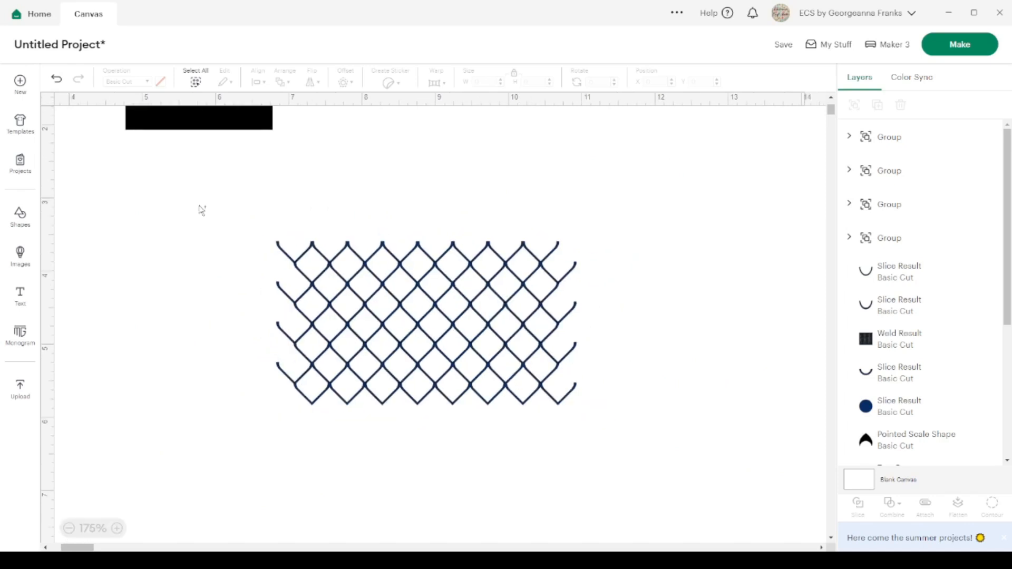
pyautogui.moveTo(242, 207); pyautogui.dragTo(634, 442)
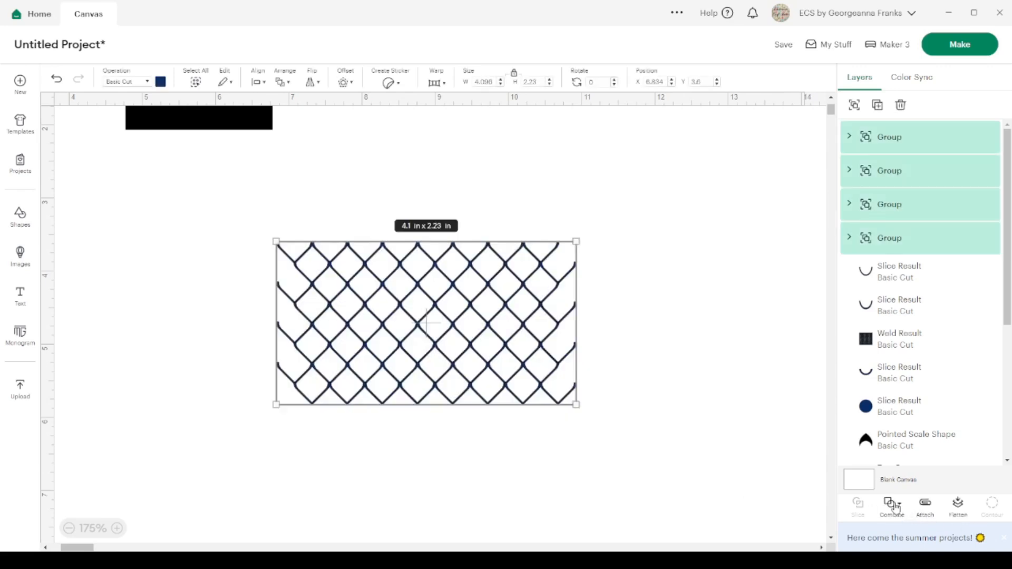
pyautogui.click(854, 104)
# Move the grouped scale pattern up beside the black square.
pyautogui.moveTo(433, 250); pyautogui.dragTo(652, 157)
pyautogui.scroll(3, 629, 210)
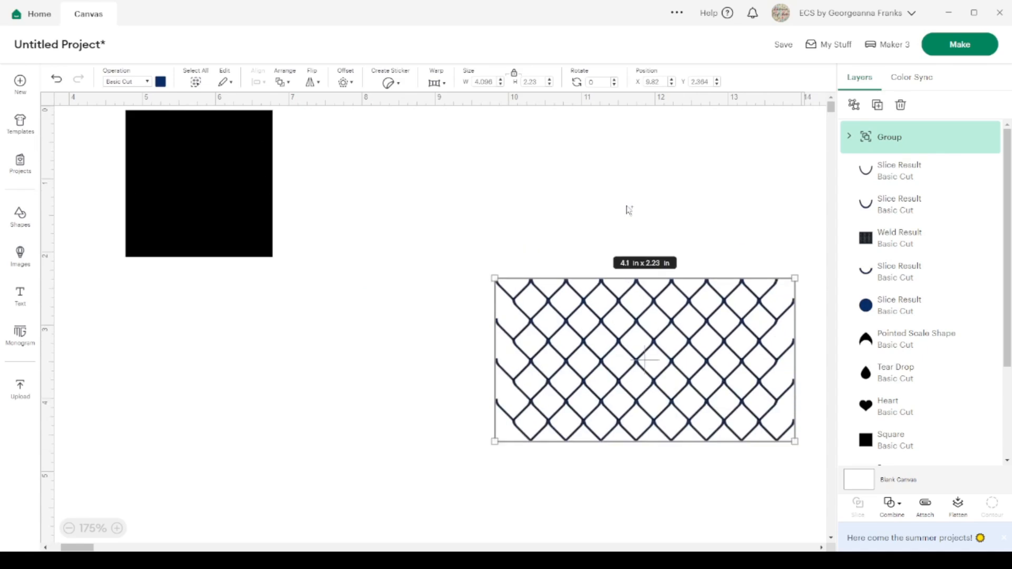
pyautogui.moveTo(637, 319); pyautogui.dragTo(448, 203)
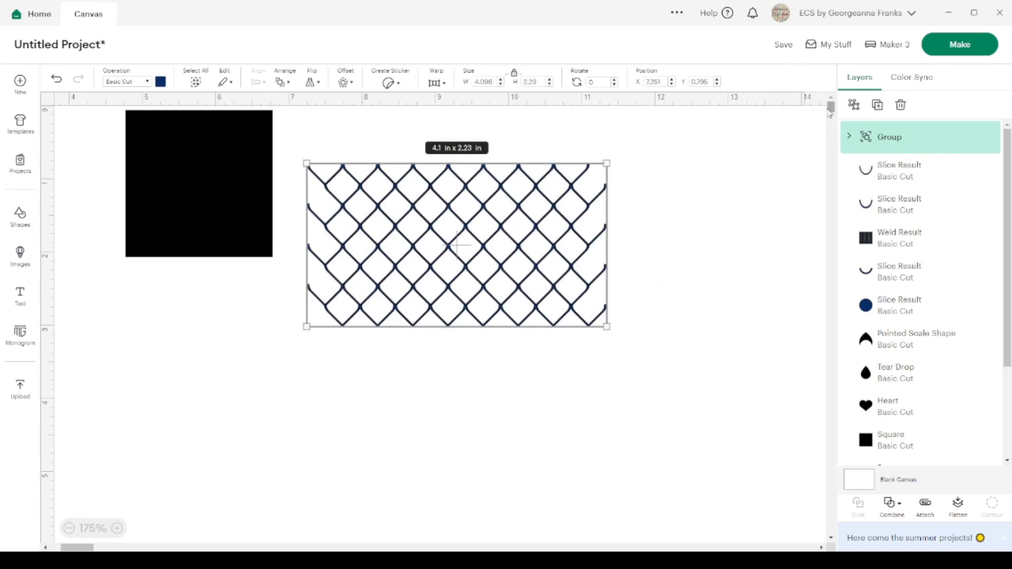
pyautogui.moveTo(416, 227); pyautogui.dragTo(206, 332)
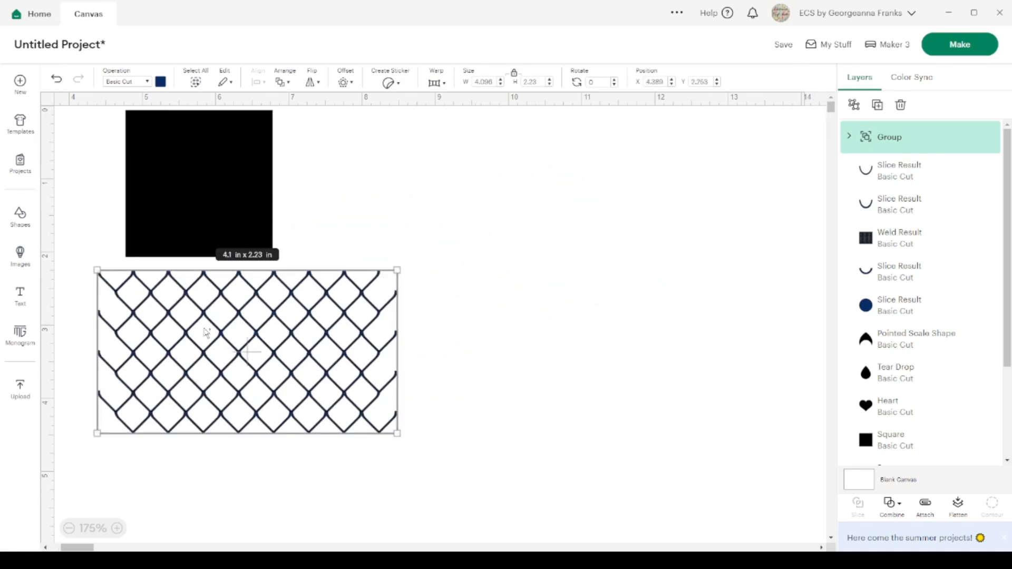
pyautogui.hscroll(-5, 205, 332)
pyautogui.moveTo(509, 322); pyautogui.dragTo(707, 152)
# Move the large weld result up to the canvas's upper edge, beyond the scale pattern.
pyautogui.hscroll(5, 632, 327)
pyautogui.hscroll(3, 632, 327)
pyautogui.click(654, 174)
pyautogui.moveTo(655, 174); pyautogui.dragTo(352, 114)
pyautogui.moveTo(817, 236); pyautogui.dragTo(493, 169)
pyautogui.hscroll(-5, 179, 364)
pyautogui.hscroll(-5, 179, 364)
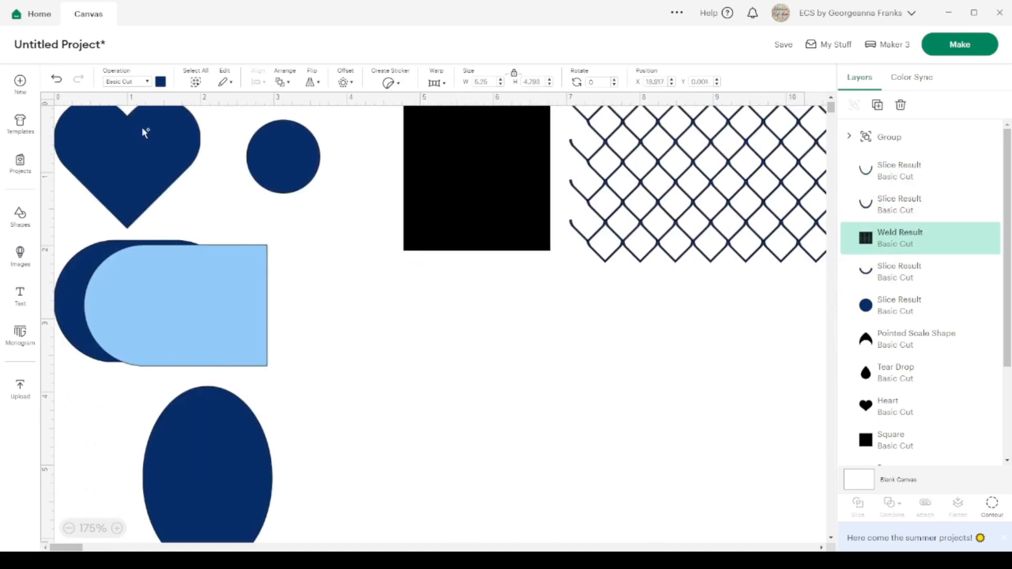
# Move the black heart off the teardrop into empty space and duplicate it.
pyautogui.scroll(-10, 231, 489)
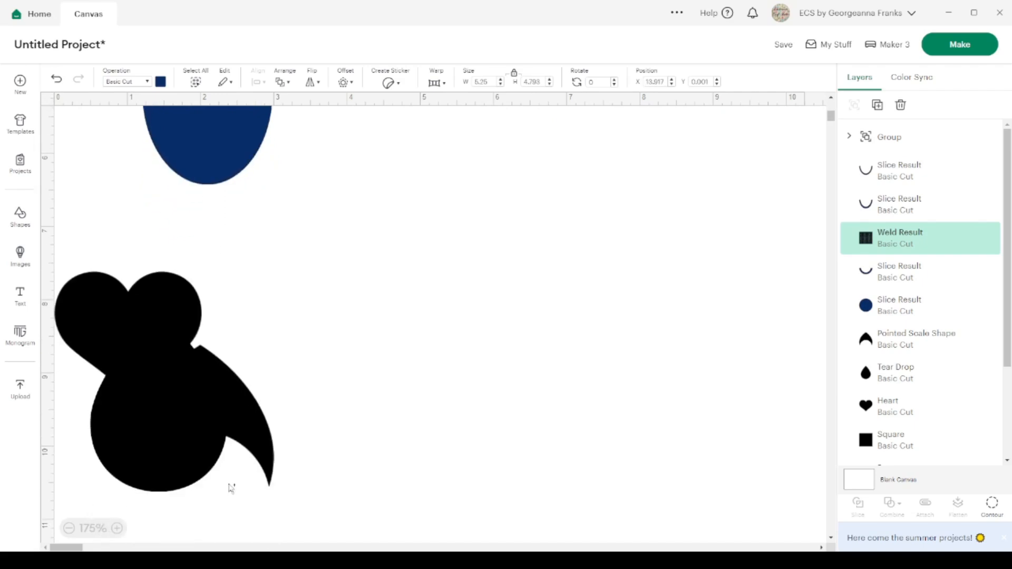
pyautogui.moveTo(156, 293); pyautogui.dragTo(493, 205)
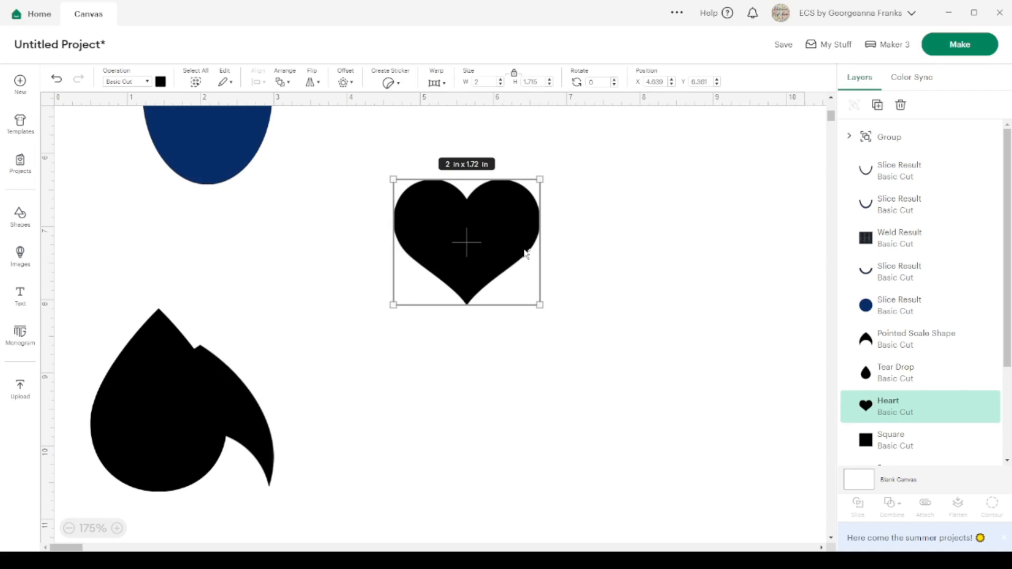
pyautogui.click(878, 106)
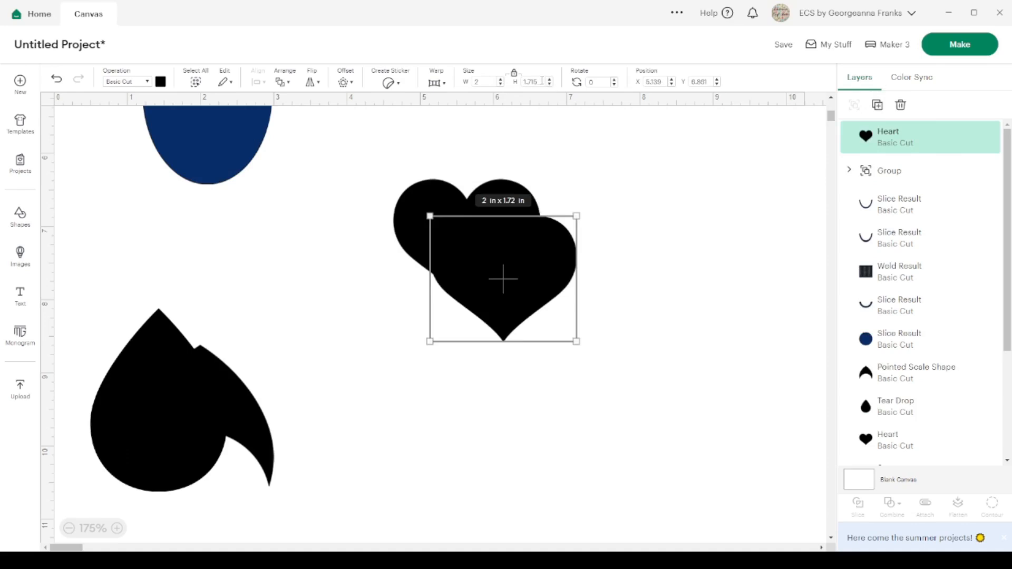
# Set the duplicate heart's height to 1.5 in and center the two hearts on each other.
pyautogui.moveTo(539, 82); pyautogui.dragTo(498, 80)
pyautogui.write('1.5')
pyautogui.press('Return')
pyautogui.moveTo(551, 363); pyautogui.dragTo(272, 122)
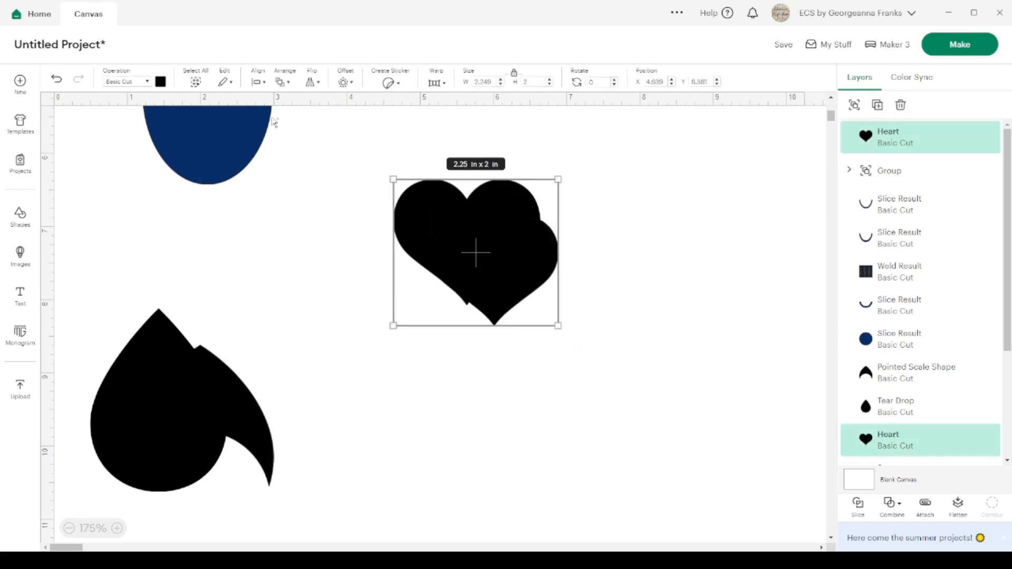
pyautogui.click(257, 83)
pyautogui.click(287, 244)
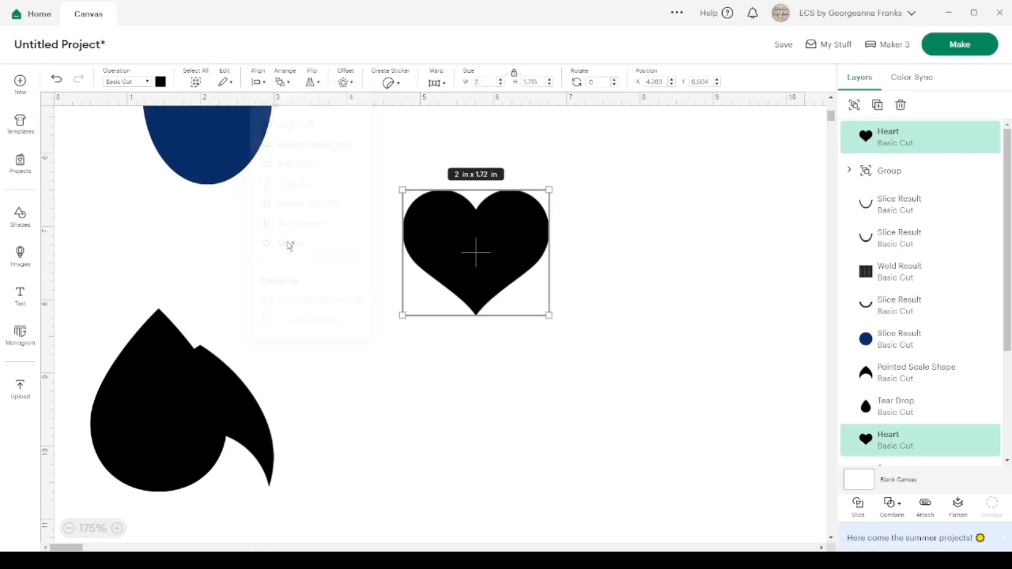
# Slice the two centered hearts and move both solid slice results below the heart outline.
pyautogui.click(860, 505)
pyautogui.moveTo(494, 272); pyautogui.dragTo(454, 444)
pyautogui.moveTo(481, 237); pyautogui.dragTo(431, 430)
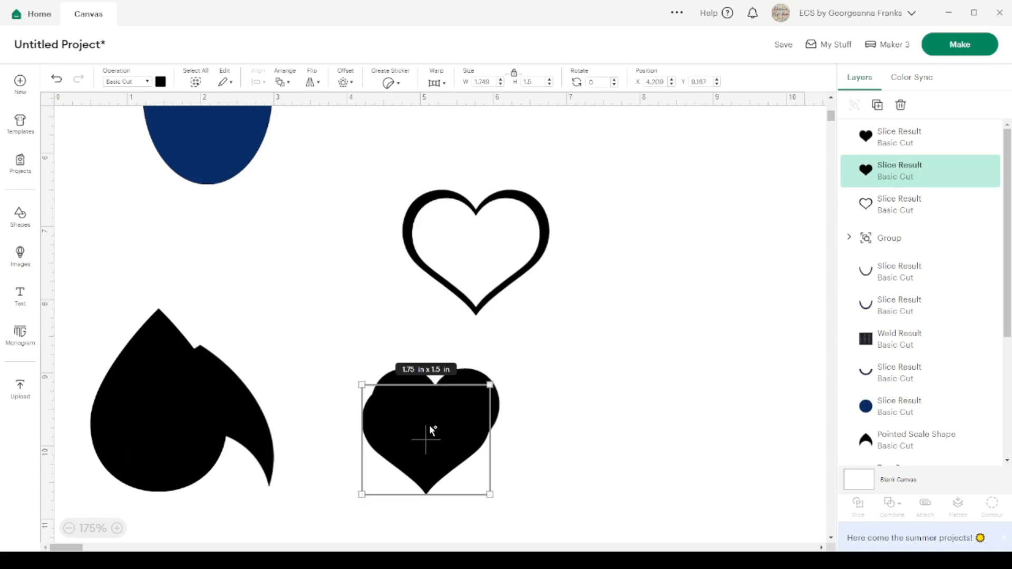
# Duplicate the 2 in black square and move the copy down to the heart outline.
pyautogui.scroll(5, 385, 349)
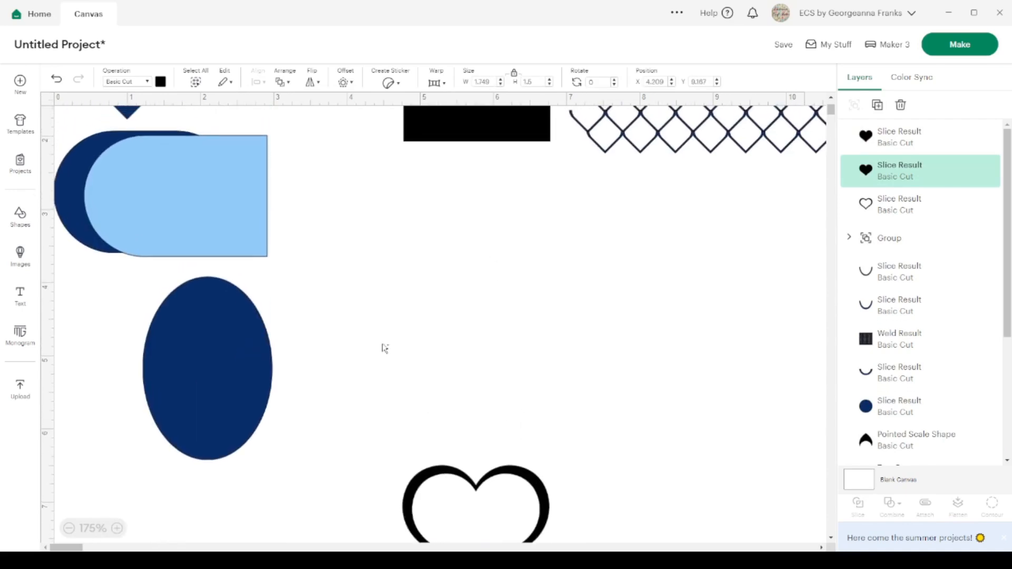
pyautogui.click(489, 124)
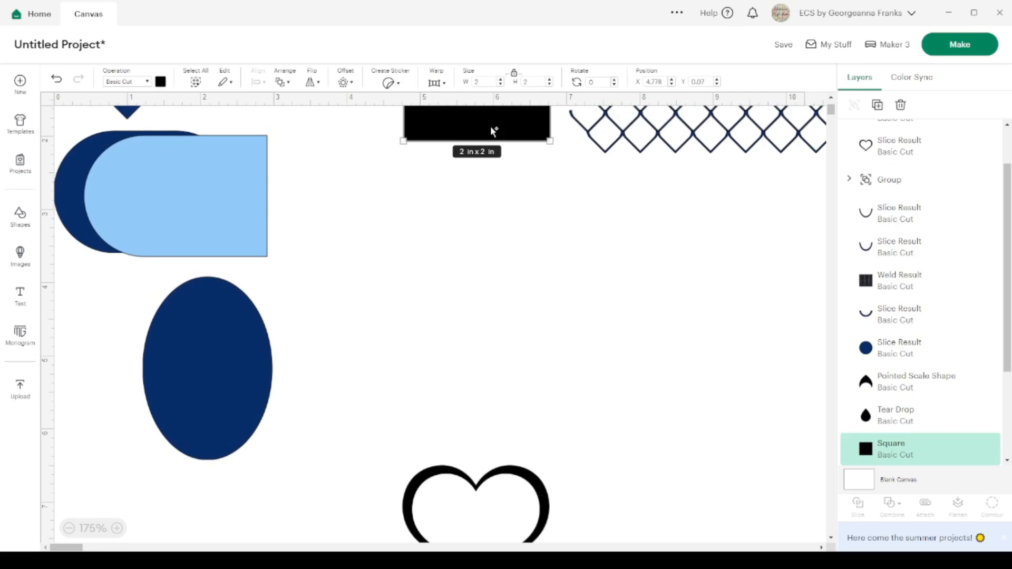
pyautogui.click(877, 104)
pyautogui.moveTo(506, 159); pyautogui.dragTo(504, 472)
pyautogui.scroll(-6, 504, 473)
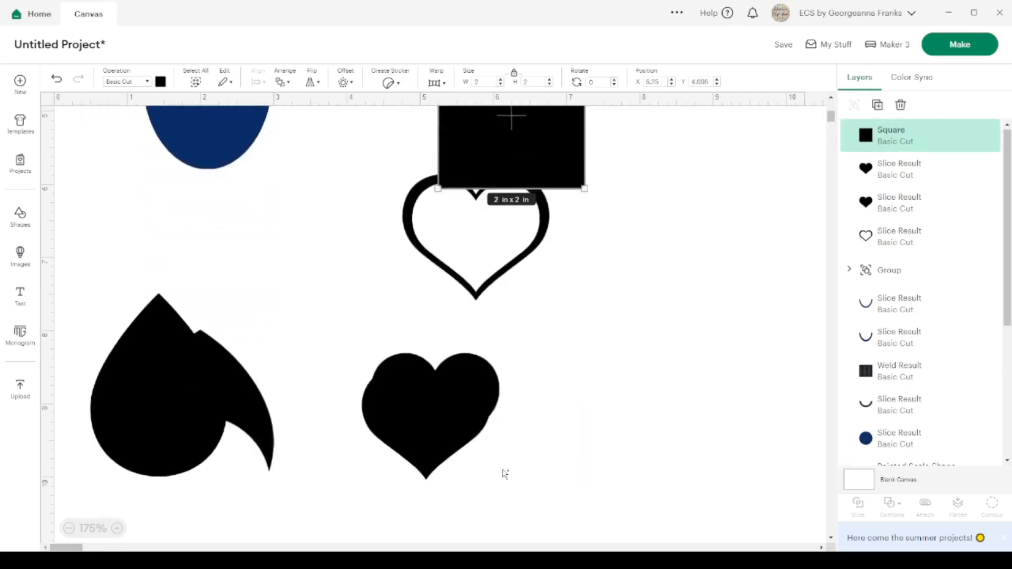
# Delete the two solid heart slice results below the heart outline.
pyautogui.scroll(2, 504, 473)
pyautogui.moveTo(498, 426); pyautogui.dragTo(388, 322)
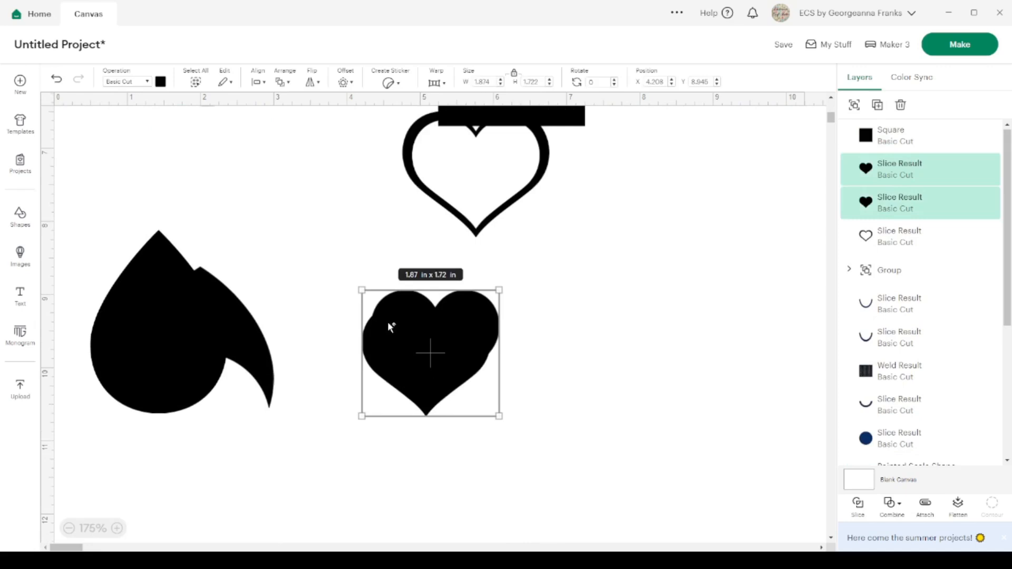
pyautogui.press('Delete')
pyautogui.scroll(3, 409, 348)
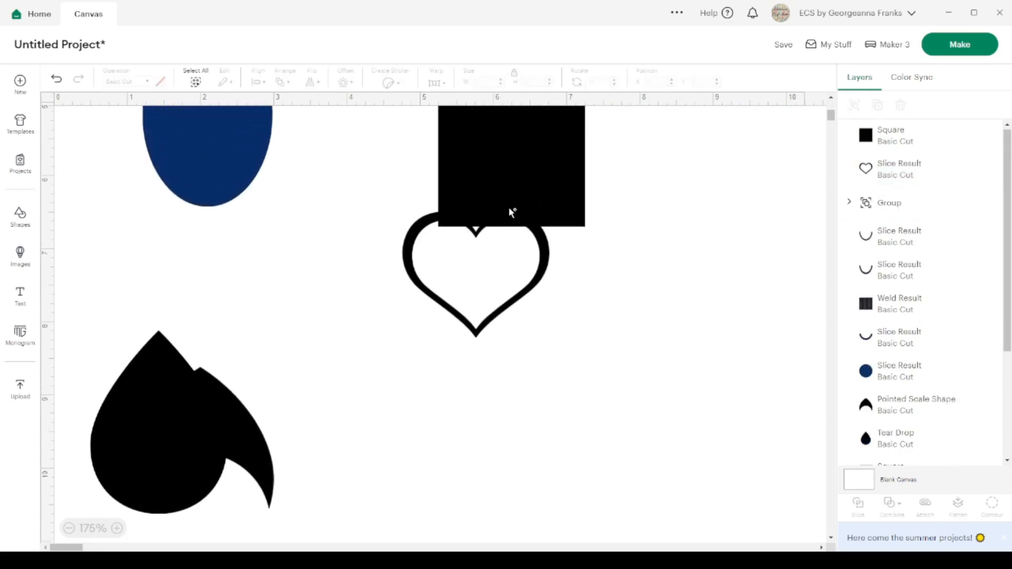
# Enlarge the duplicate square to about 2.62 in and position it over the heart outline's lower part, leaving the lobes uncovered.
pyautogui.click(508, 184)
pyautogui.moveTo(508, 184); pyautogui.dragTo(474, 389)
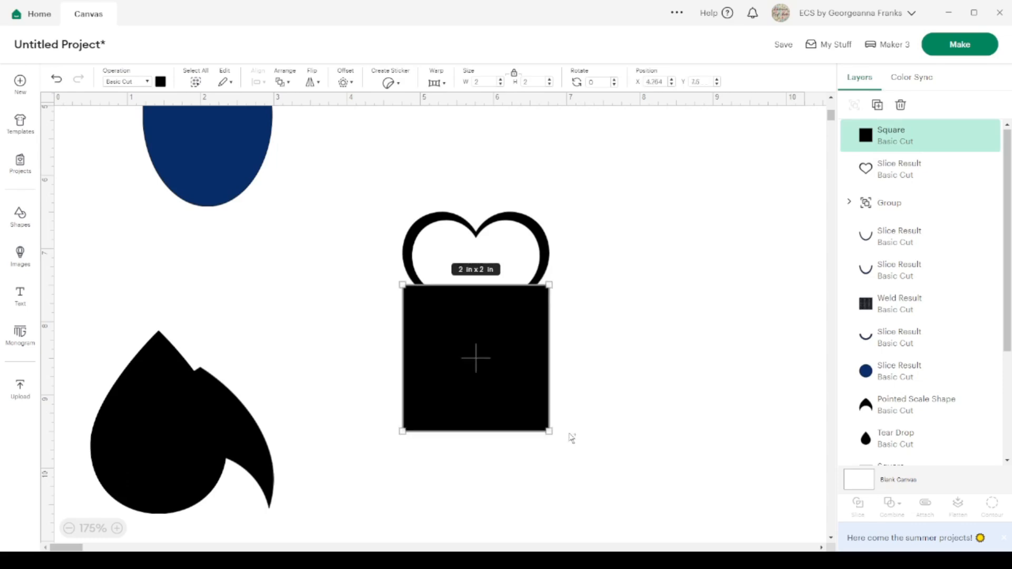
pyautogui.moveTo(551, 435); pyautogui.dragTo(598, 476)
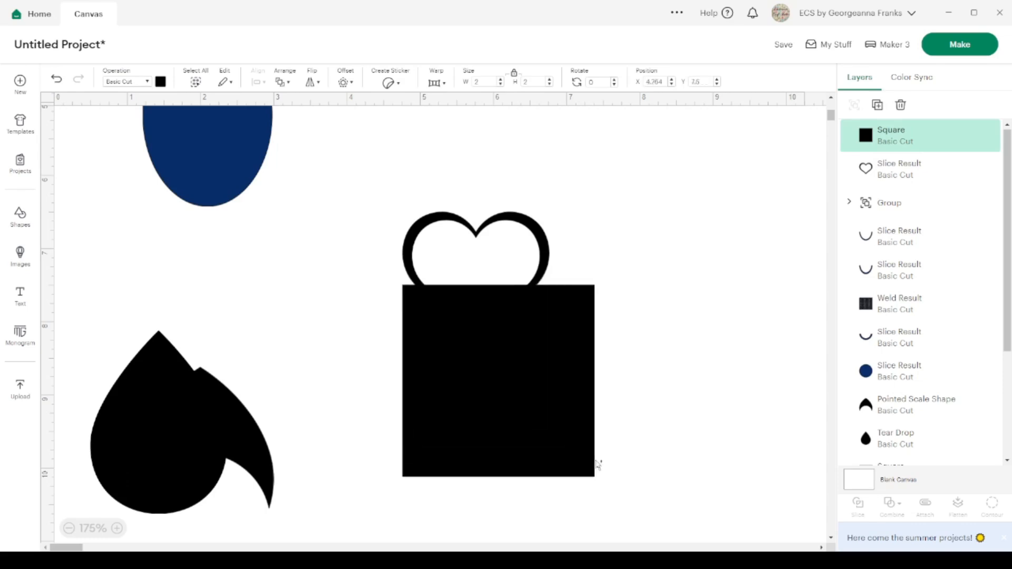
pyautogui.moveTo(526, 420); pyautogui.dragTo(498, 382)
# Slice the heart outline with the square and delete the leftover square.
pyautogui.moveTo(607, 518); pyautogui.dragTo(461, 246)
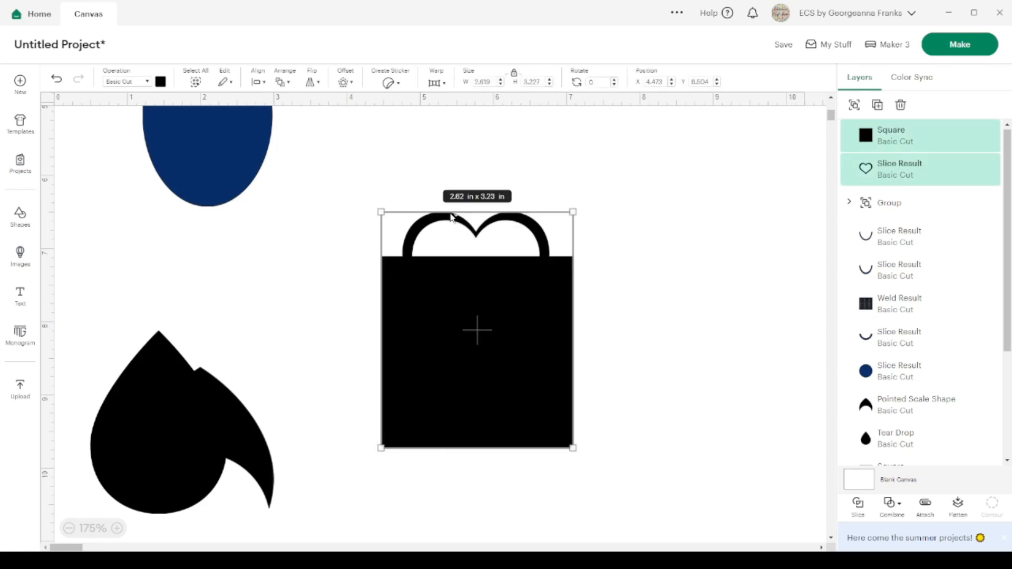
pyautogui.click(858, 505)
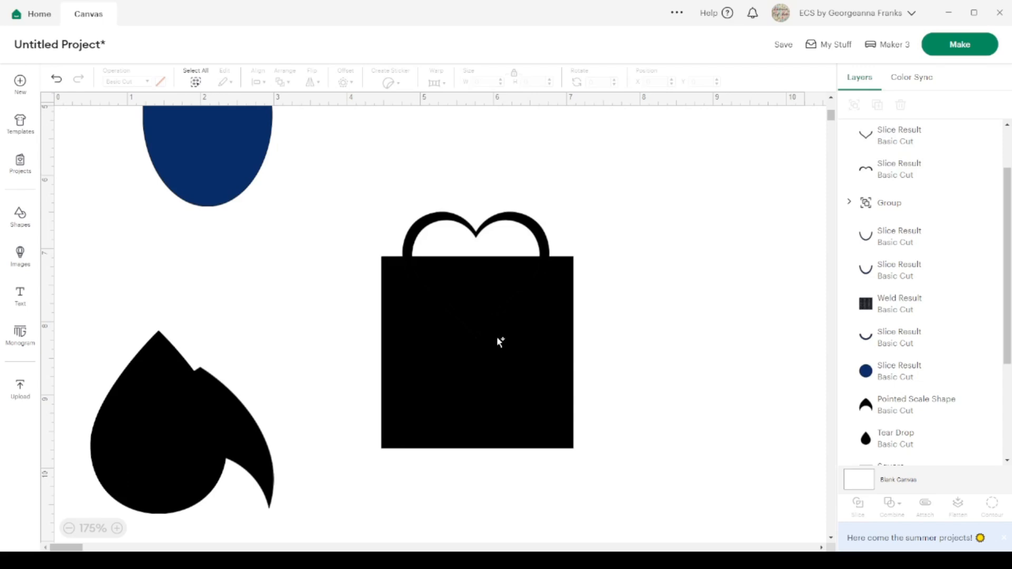
pyautogui.click(516, 351)
pyautogui.press('Delete')
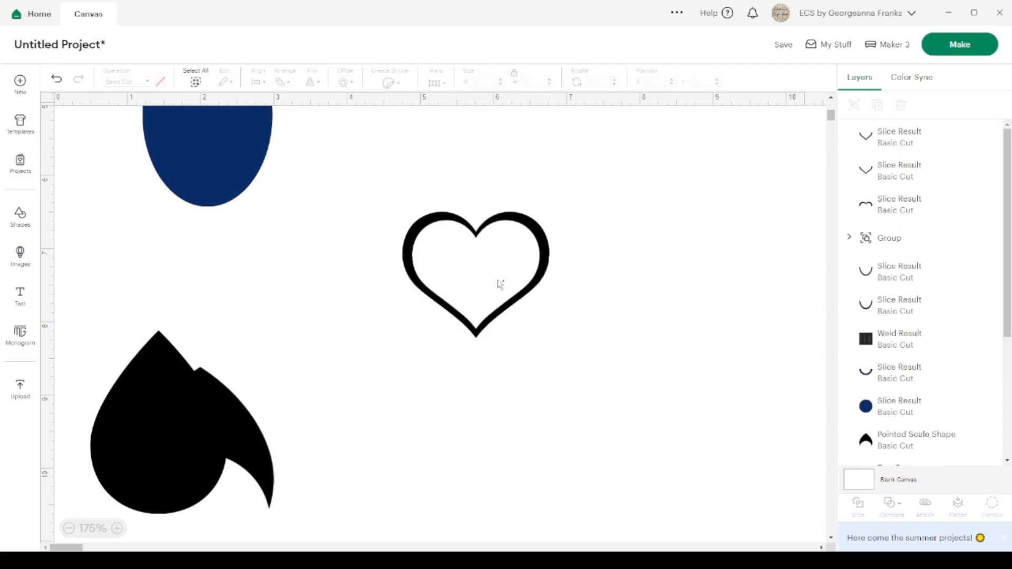
# Move the two V-shaped slice results away from the heart and delete the remaining upper lobes.
pyautogui.moveTo(509, 306); pyautogui.dragTo(673, 310)
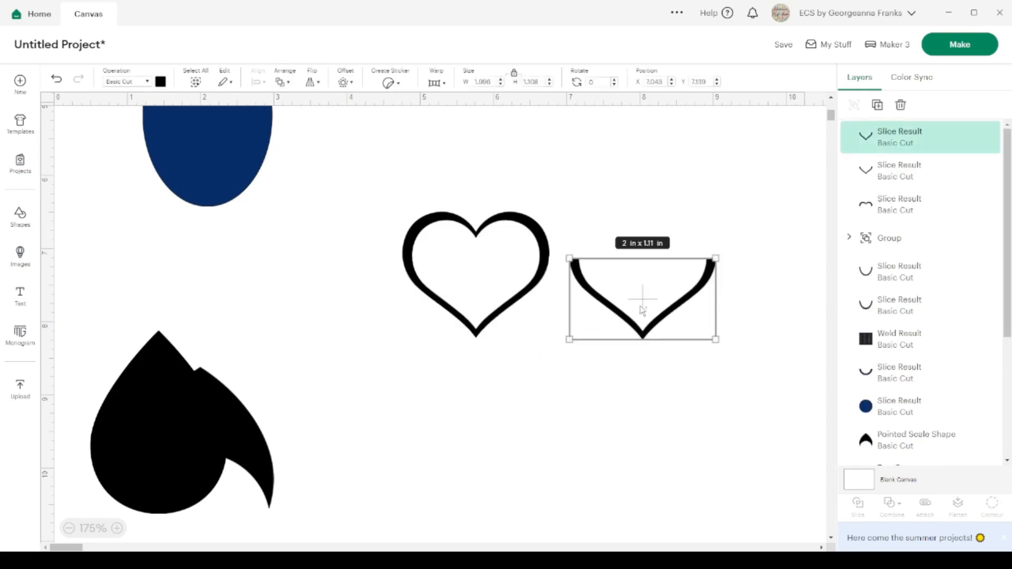
pyautogui.moveTo(522, 294); pyautogui.dragTo(751, 357)
pyautogui.moveTo(477, 178); pyautogui.dragTo(504, 297)
pyautogui.press('Delete')
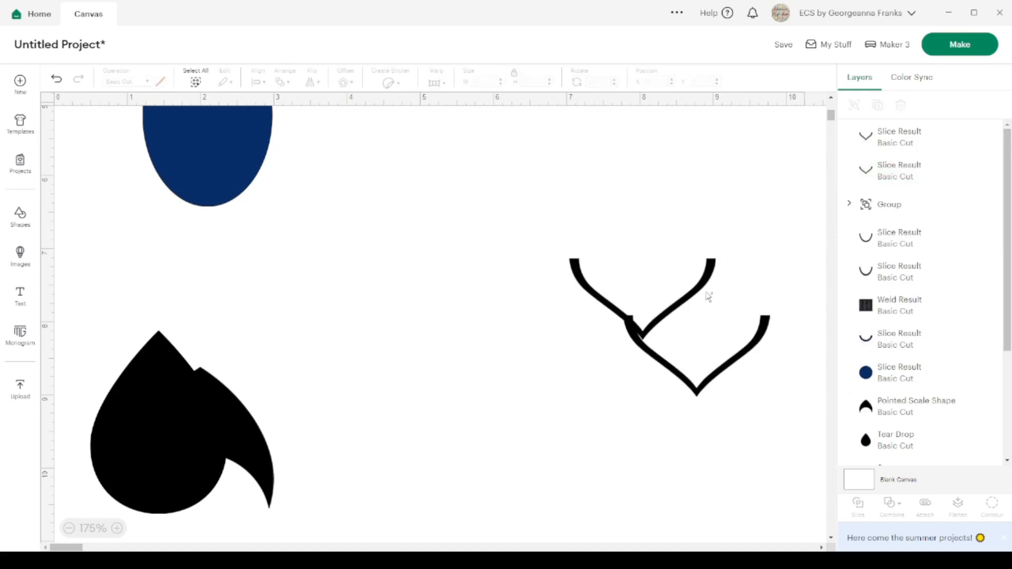
# Place the two V-shaped slice results side by side with their ends overlapping and align them by their top edges.
pyautogui.moveTo(713, 273); pyautogui.dragTo(627, 328)
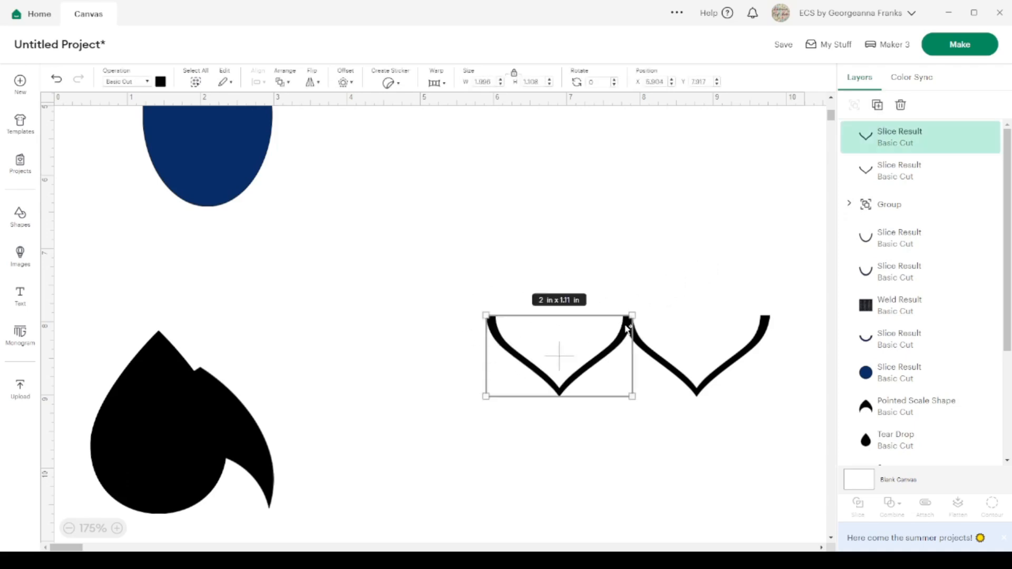
pyautogui.moveTo(479, 287); pyautogui.dragTo(727, 405)
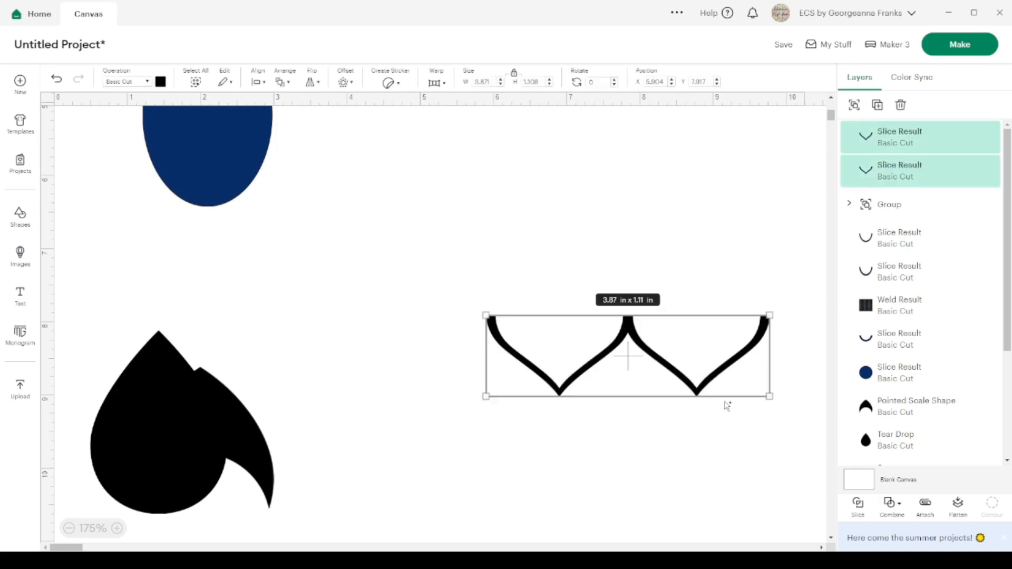
pyautogui.click(258, 82)
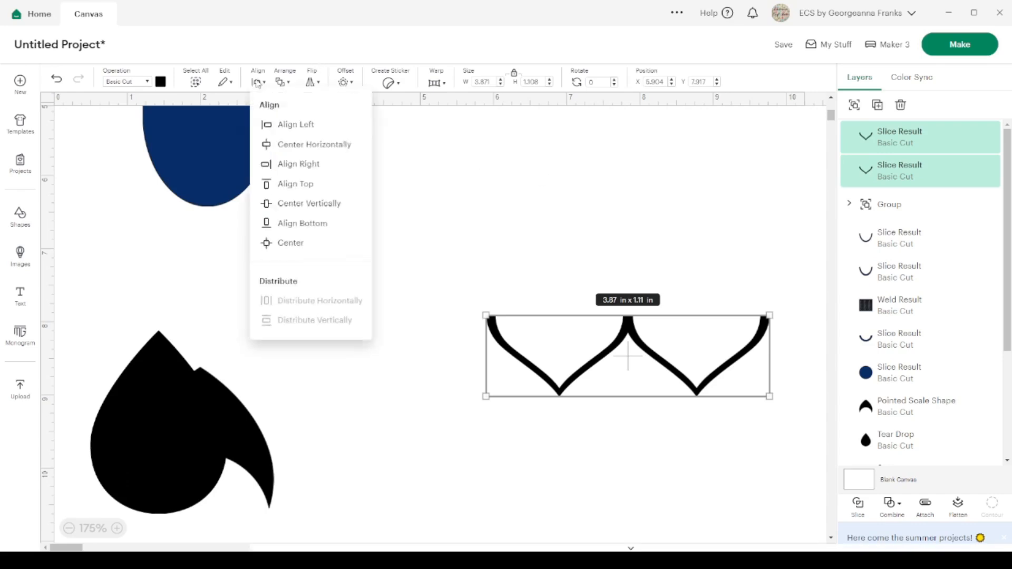
pyautogui.click(316, 184)
pyautogui.click(659, 426)
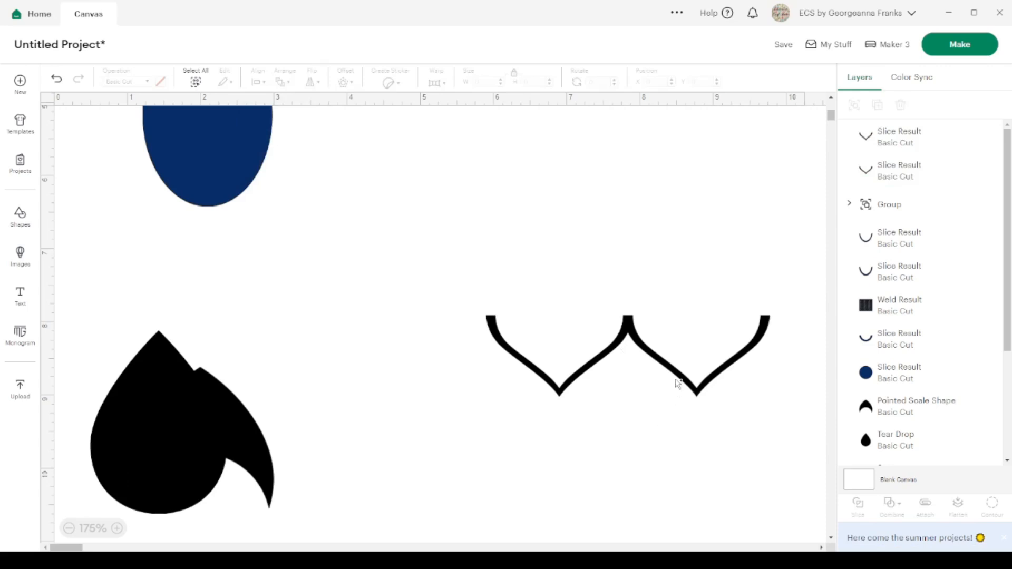
pyautogui.click(675, 372)
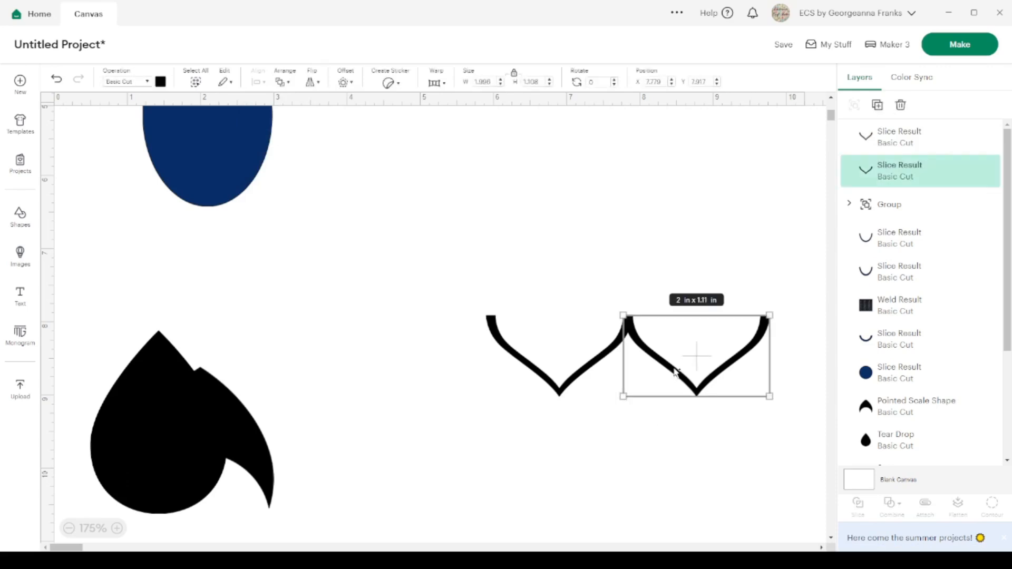
pyautogui.moveTo(675, 372); pyautogui.dragTo(675, 371)
pyautogui.click(703, 468)
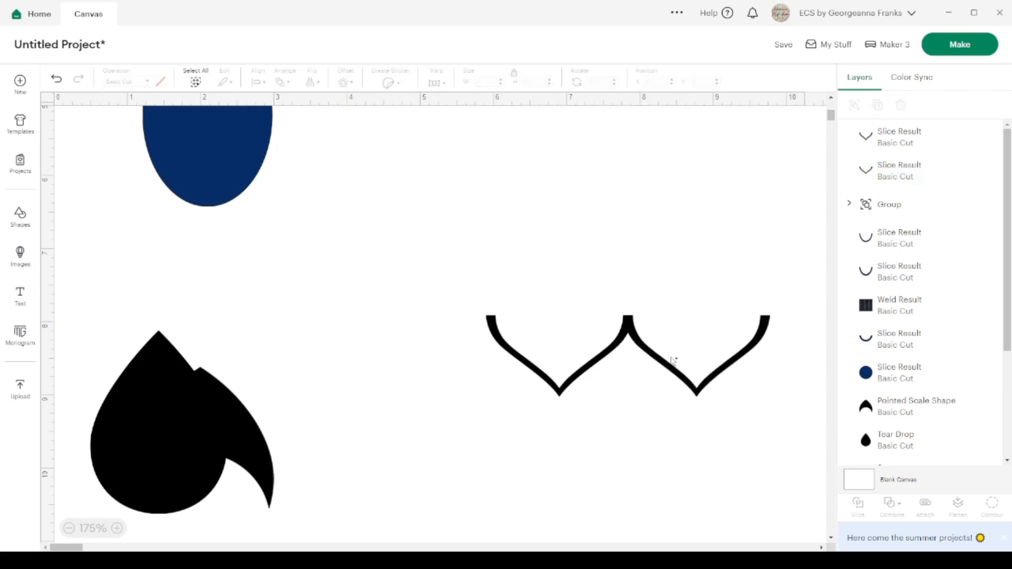
# Colour the second V-shaped slice result light blue to tell it apart from the black one.
pyautogui.click(649, 356)
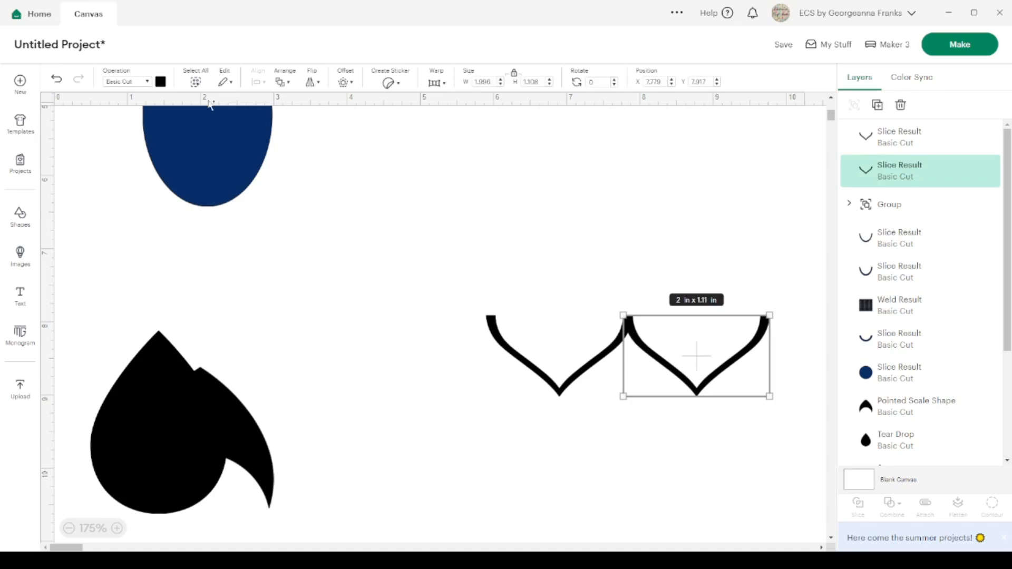
pyautogui.click(160, 82)
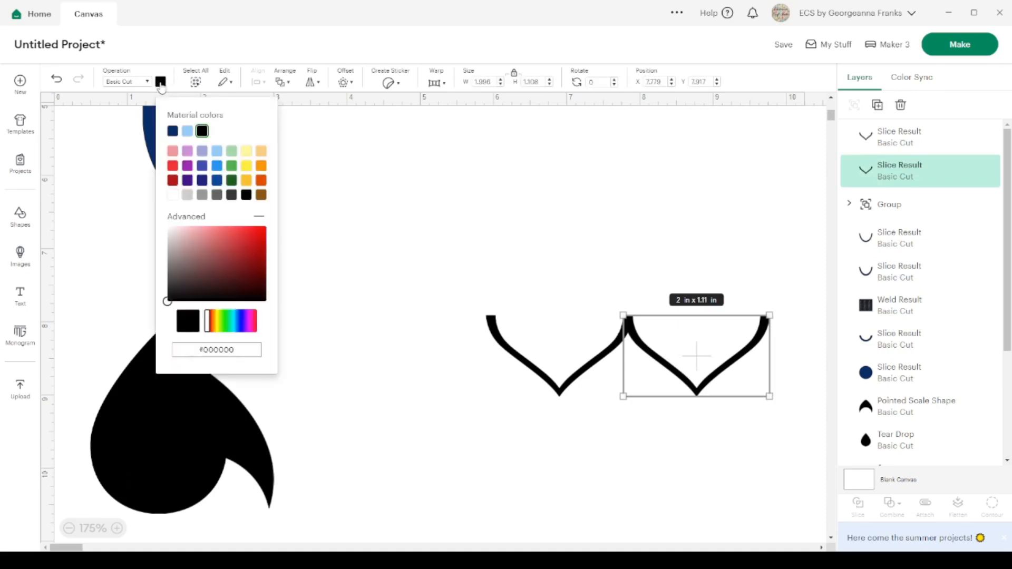
pyautogui.click(188, 131)
# Nudge the blue and black V shapes horizontally to fine-tune the overlap where their ends meet.
pyautogui.click(120, 529)
pyautogui.click(120, 528)
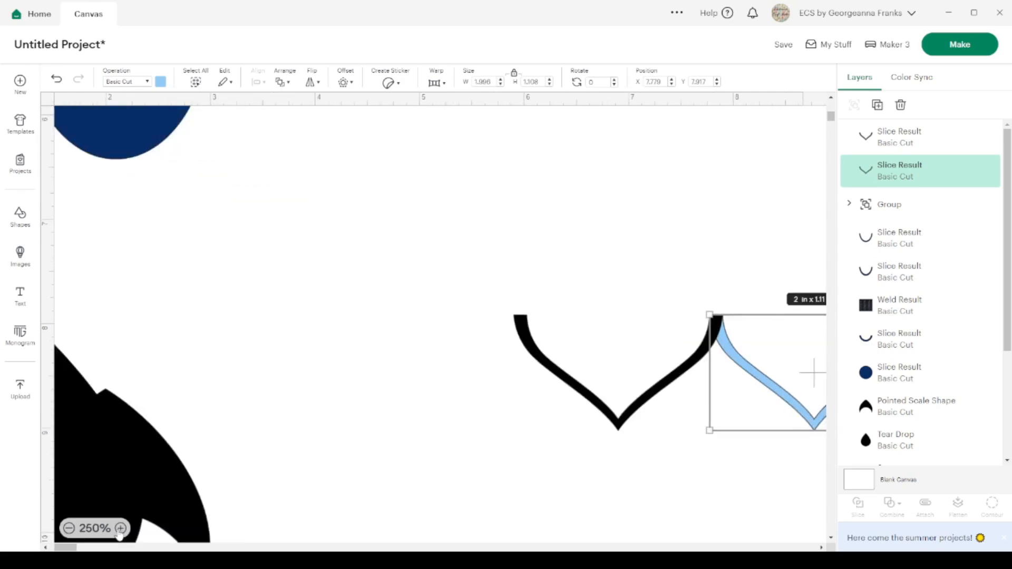
pyautogui.click(120, 528)
pyautogui.hscroll(3, 610, 434)
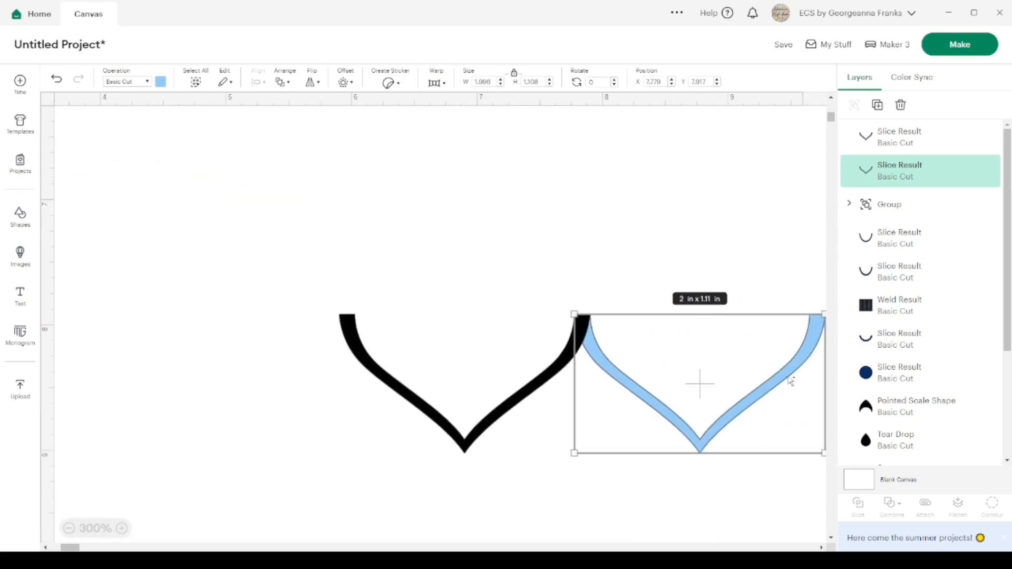
pyautogui.click(663, 500)
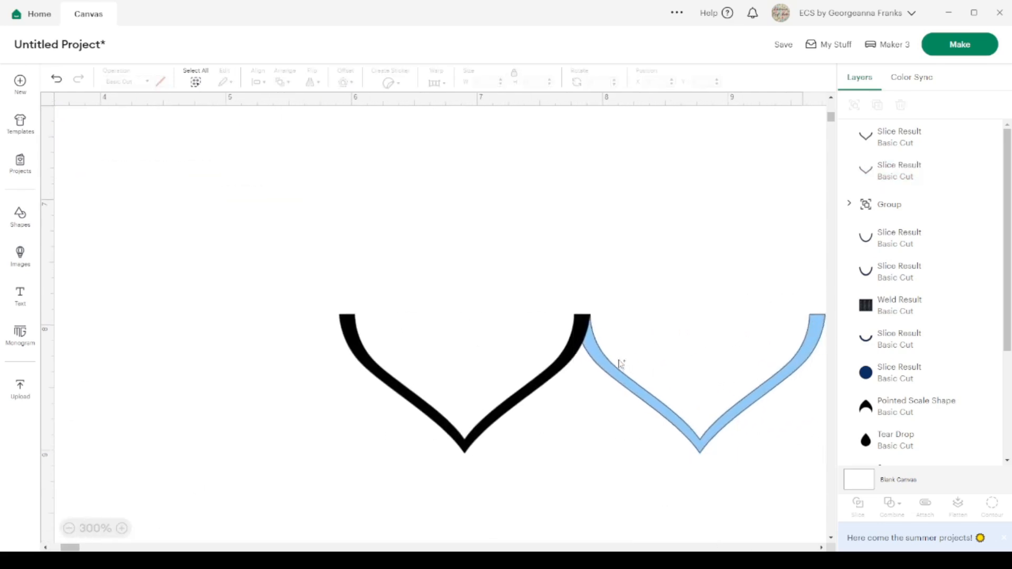
pyautogui.click(596, 353)
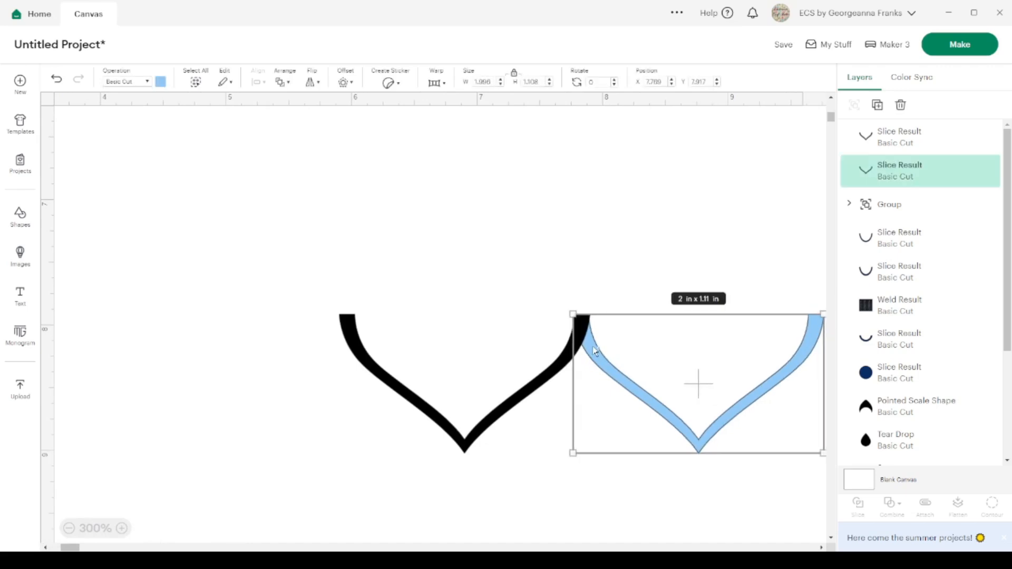
pyautogui.click(598, 199)
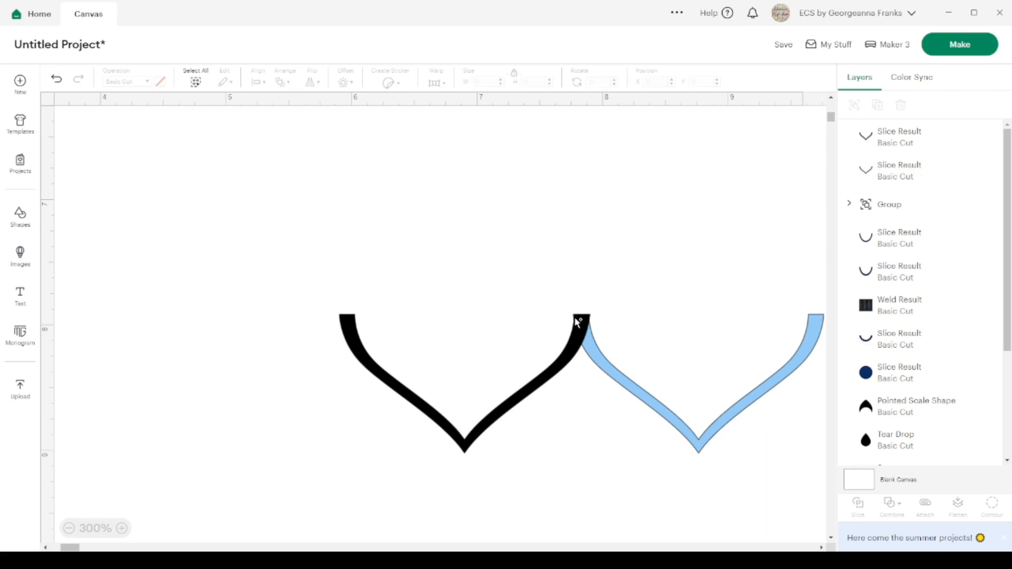
pyautogui.click(590, 346)
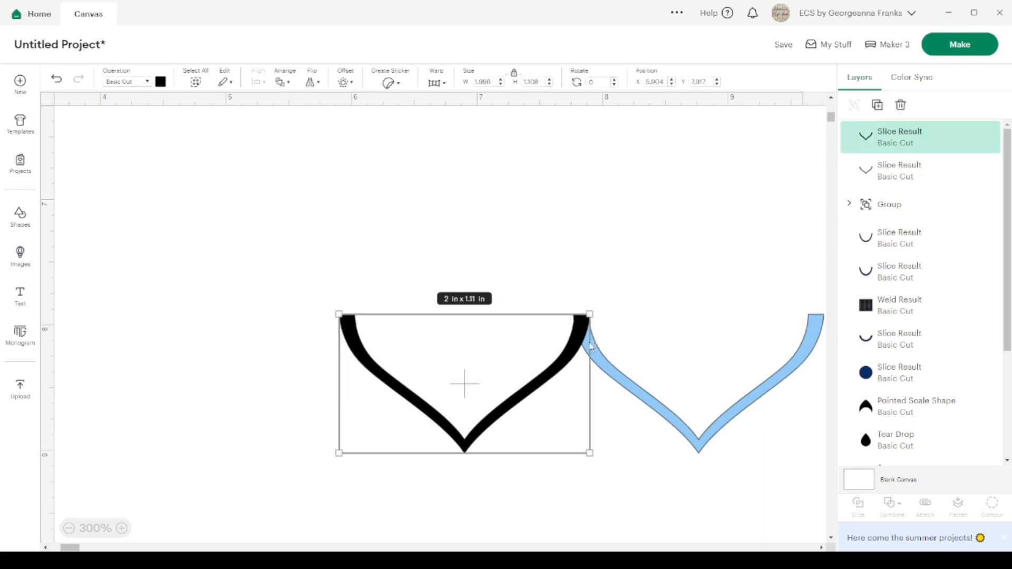
pyautogui.moveTo(591, 346); pyautogui.dragTo(590, 346)
pyautogui.click(644, 224)
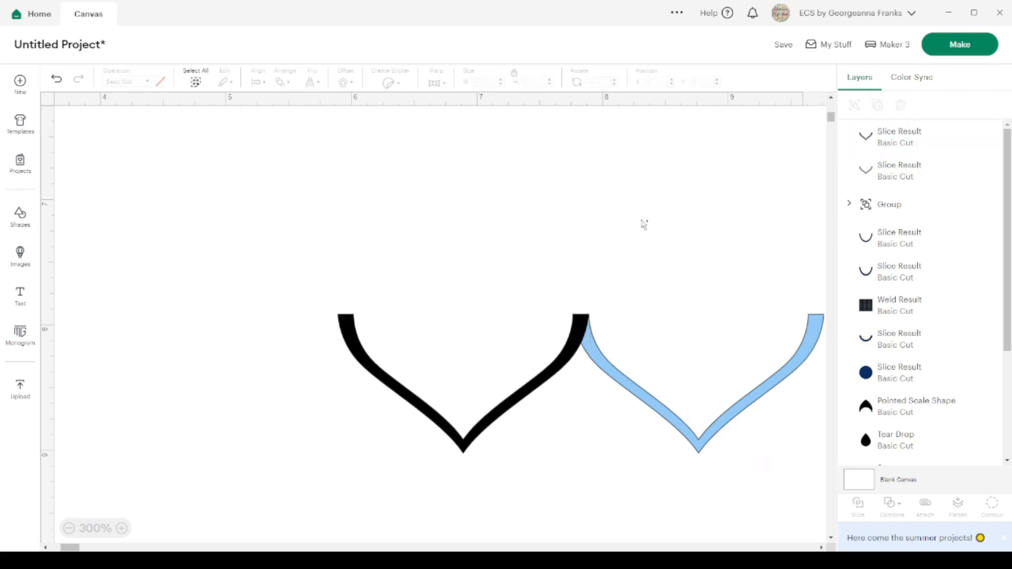
# Duplicate the black V shape and set the copy aside at about X 11.77 in, Y 0.92 in.
pyautogui.click(69, 528)
pyautogui.click(69, 528)
pyautogui.click(69, 528)
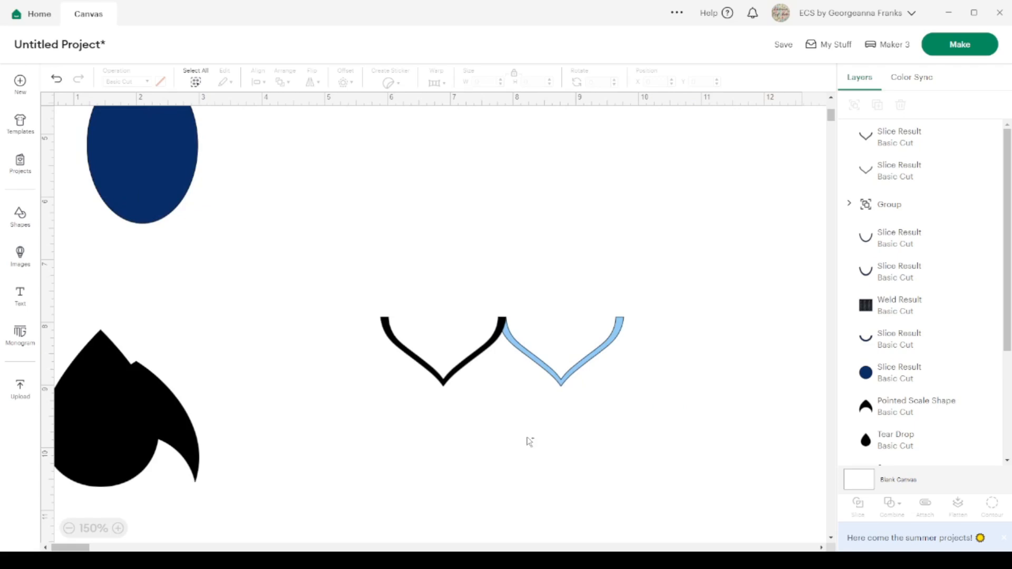
pyautogui.moveTo(618, 415); pyautogui.dragTo(394, 337)
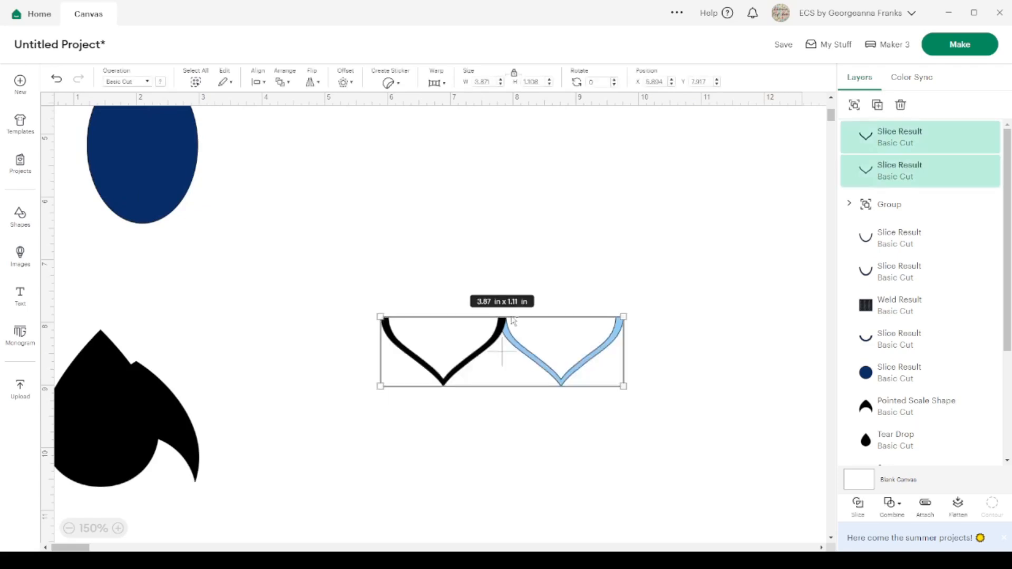
pyautogui.click(442, 420)
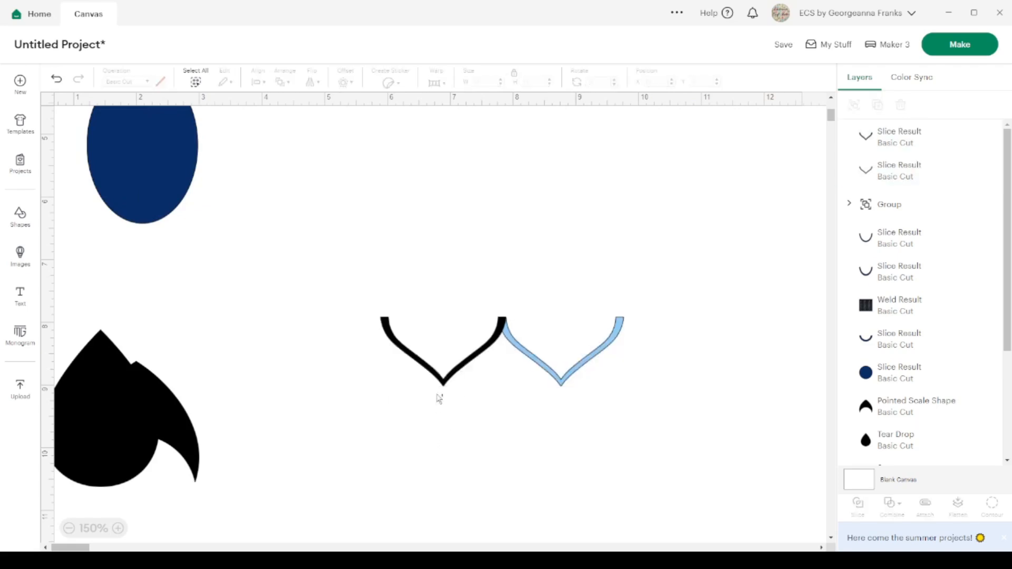
pyautogui.click(437, 376)
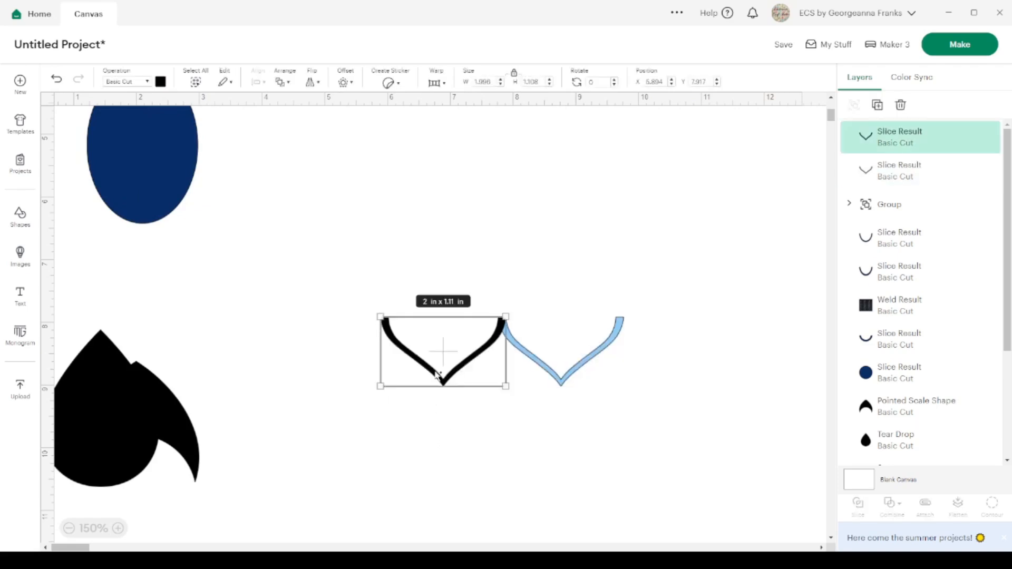
pyautogui.click(878, 105)
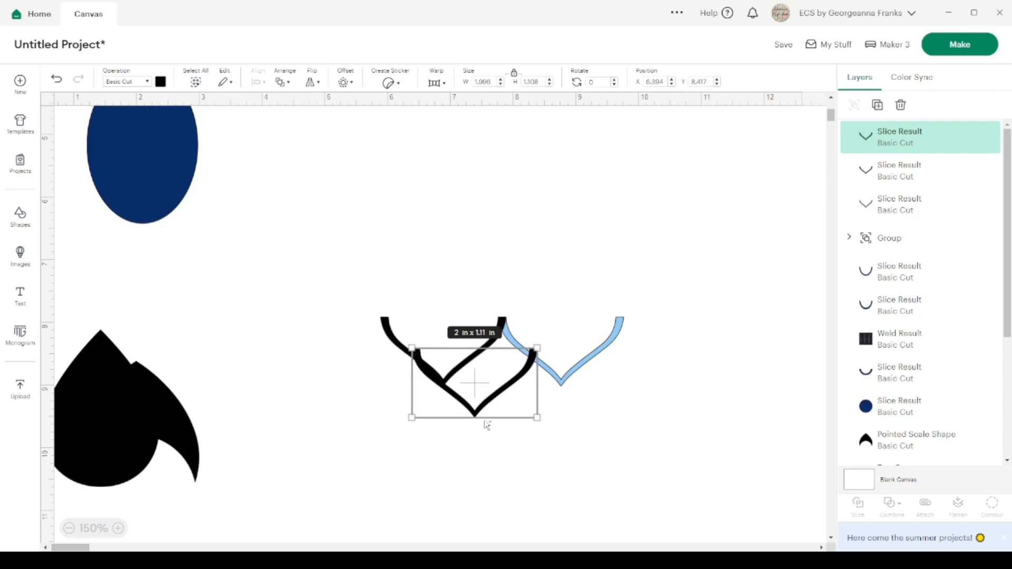
pyautogui.moveTo(477, 392); pyautogui.dragTo(730, 145)
pyautogui.scroll(5, 730, 137)
pyautogui.moveTo(733, 414); pyautogui.dragTo(817, 199)
pyautogui.scroll(-8, 618, 404)
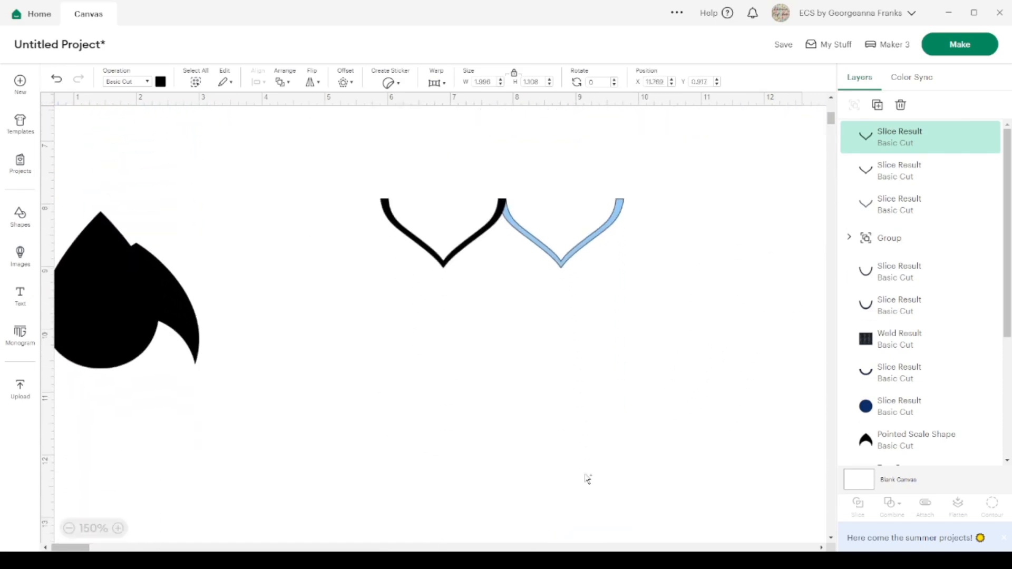
# Resize the joined black and blue V pair to 1 in wide.
pyautogui.moveTo(606, 271); pyautogui.dragTo(392, 203)
pyautogui.hotkey('ctrl', 'z')
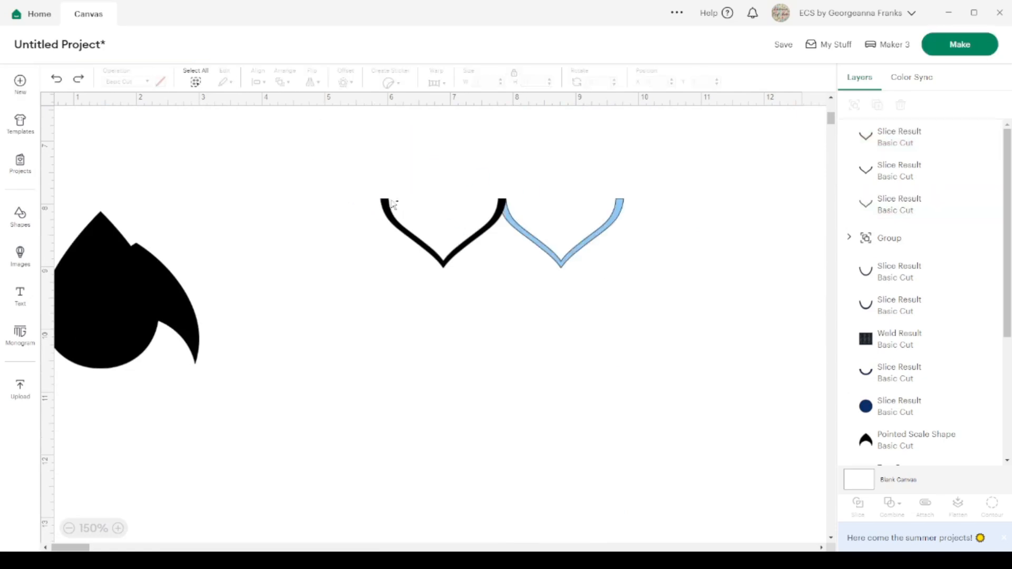
pyautogui.moveTo(631, 337); pyautogui.dragTo(322, 154)
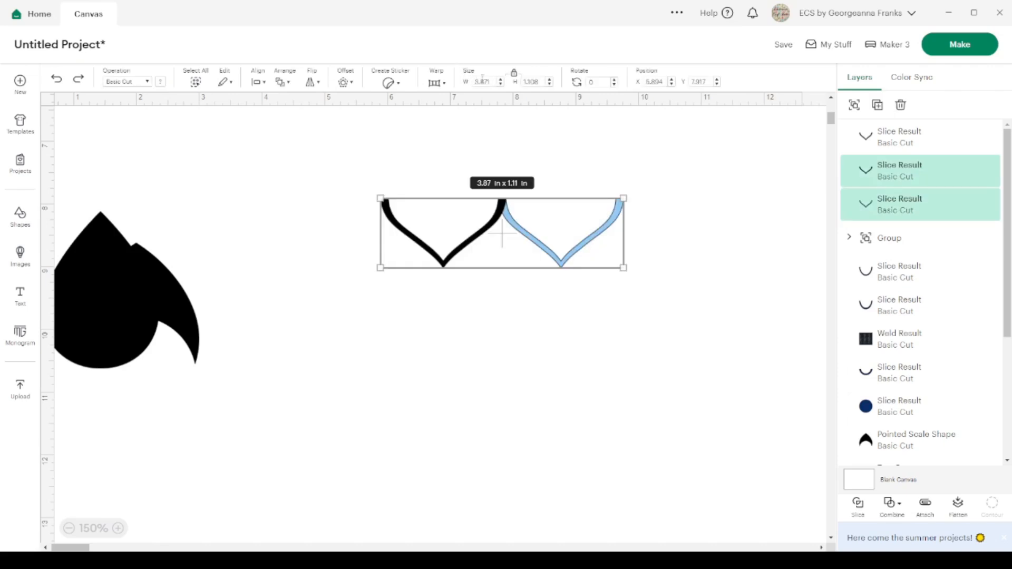
pyautogui.doubleClick(493, 82)
pyautogui.write('1')
pyautogui.press('Return')
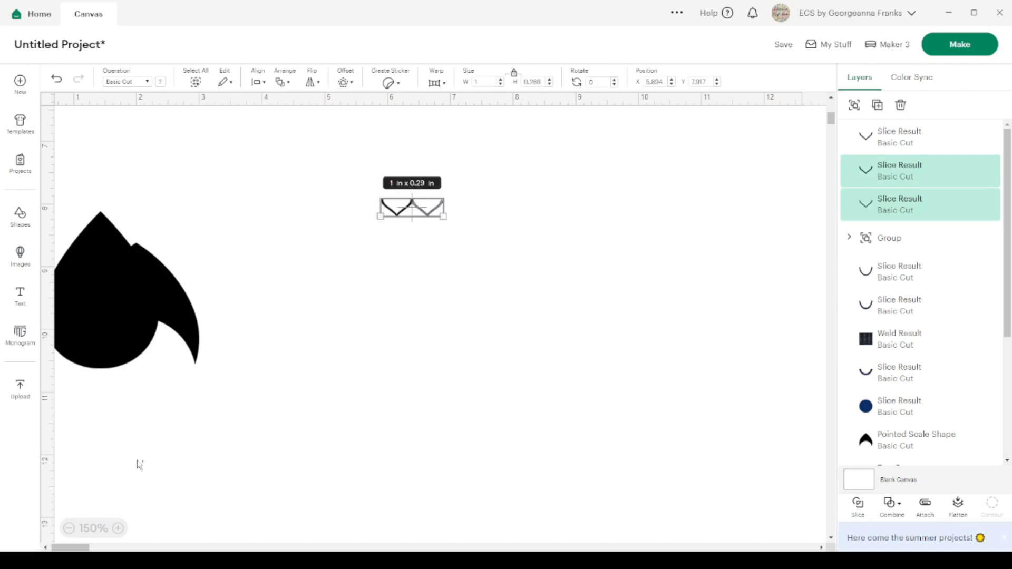
# Make four duplicates of the 1 in black and blue V pair.
pyautogui.click(118, 528)
pyautogui.click(118, 528)
pyautogui.click(119, 529)
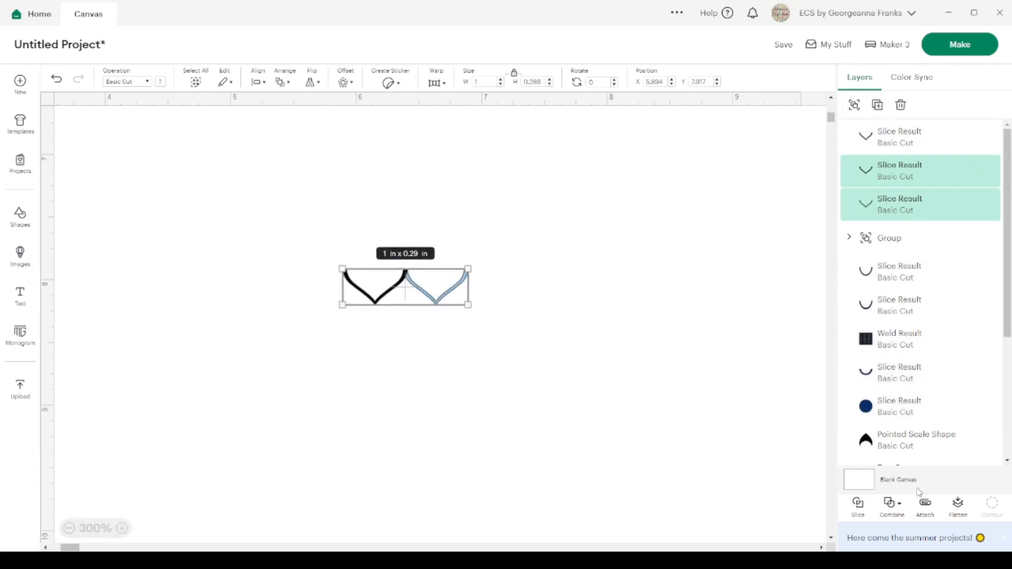
pyautogui.click(878, 105)
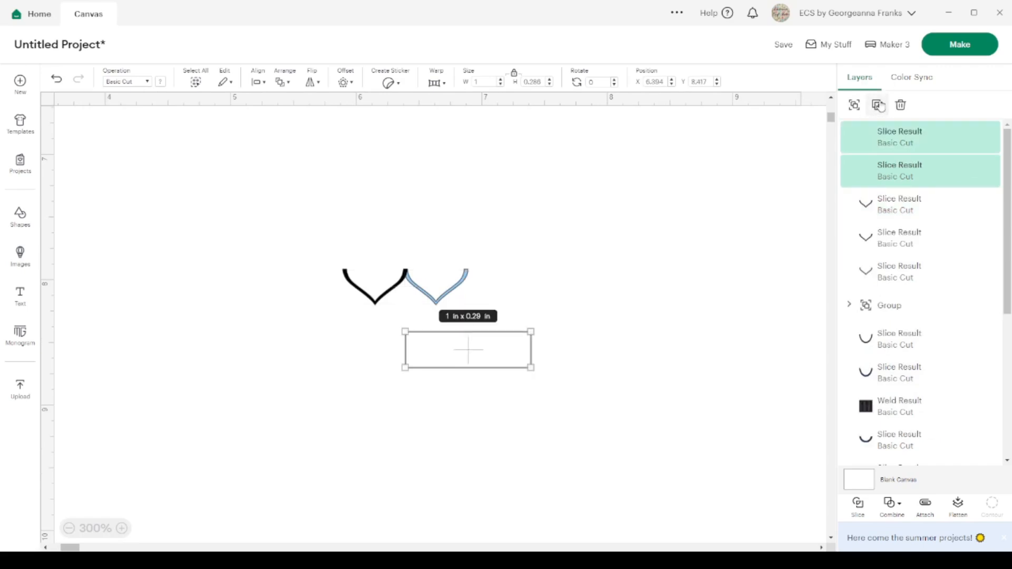
pyautogui.click(877, 105)
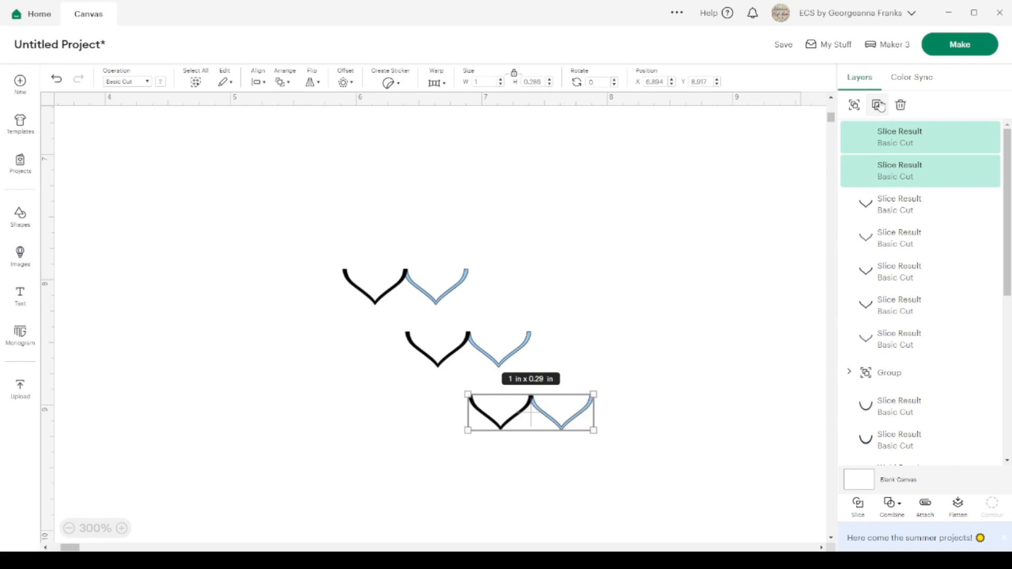
pyautogui.click(878, 105)
pyautogui.click(878, 105)
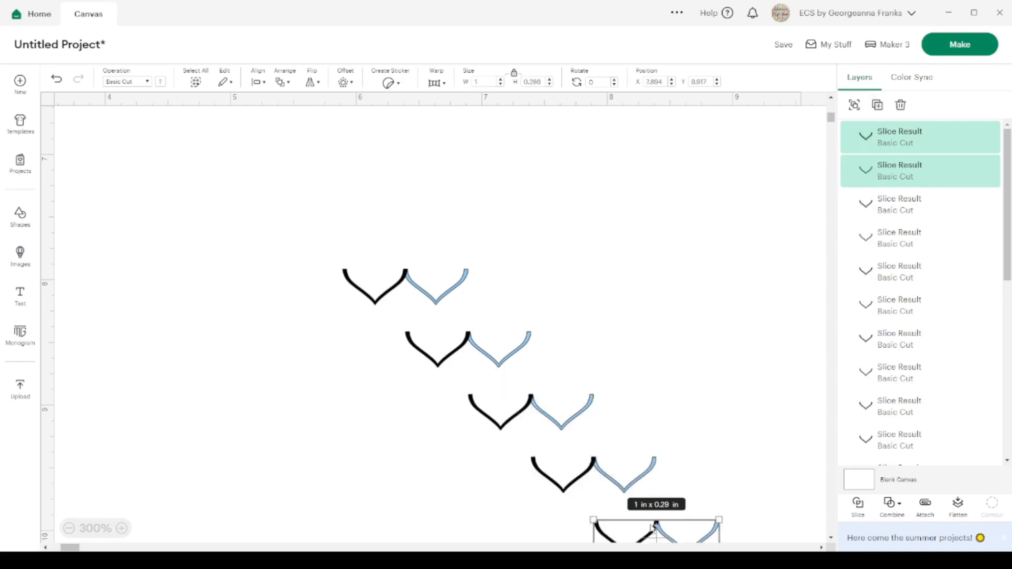
# Place the first two duplicate pairs end to end after the original pair to extend the row.
pyautogui.moveTo(383, 337); pyautogui.dragTo(557, 370)
pyautogui.moveTo(485, 355); pyautogui.dragTo(540, 292)
pyautogui.moveTo(448, 383); pyautogui.dragTo(612, 437)
pyautogui.moveTo(565, 414); pyautogui.dragTo(682, 289)
pyautogui.moveTo(523, 438); pyautogui.dragTo(662, 500)
pyautogui.moveTo(593, 469)
pyautogui.mouseDown()
pyautogui.moveTo(739, 298)
pyautogui.moveTo(771, 275)
pyautogui.mouseUp()
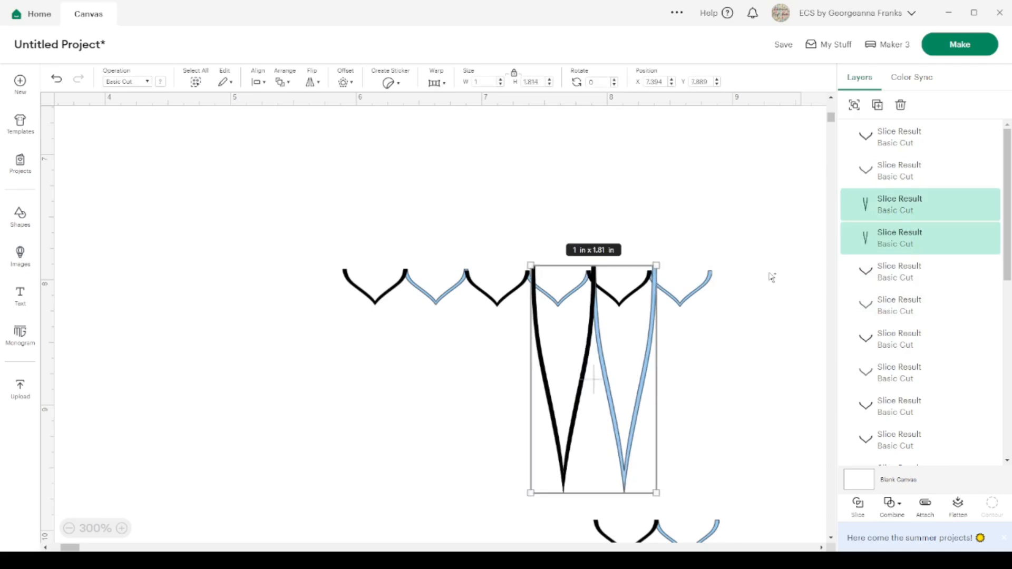
pyautogui.hotkey('ctrl', 'z')
# Add the remaining two duplicate pairs to the row, one at its right end and one before the original pair.
pyautogui.moveTo(489, 441); pyautogui.dragTo(719, 513)
pyautogui.moveTo(647, 486); pyautogui.dragTo(826, 298)
pyautogui.moveTo(580, 494); pyautogui.dragTo(315, 285)
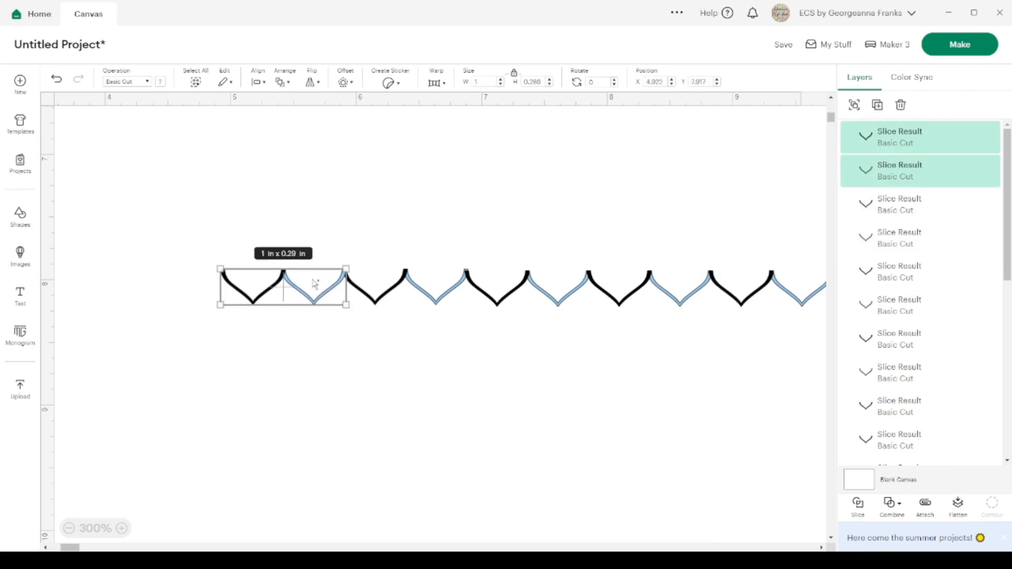
# Align all V shapes in the row by their top edges.
pyautogui.hscroll(3, 395, 391)
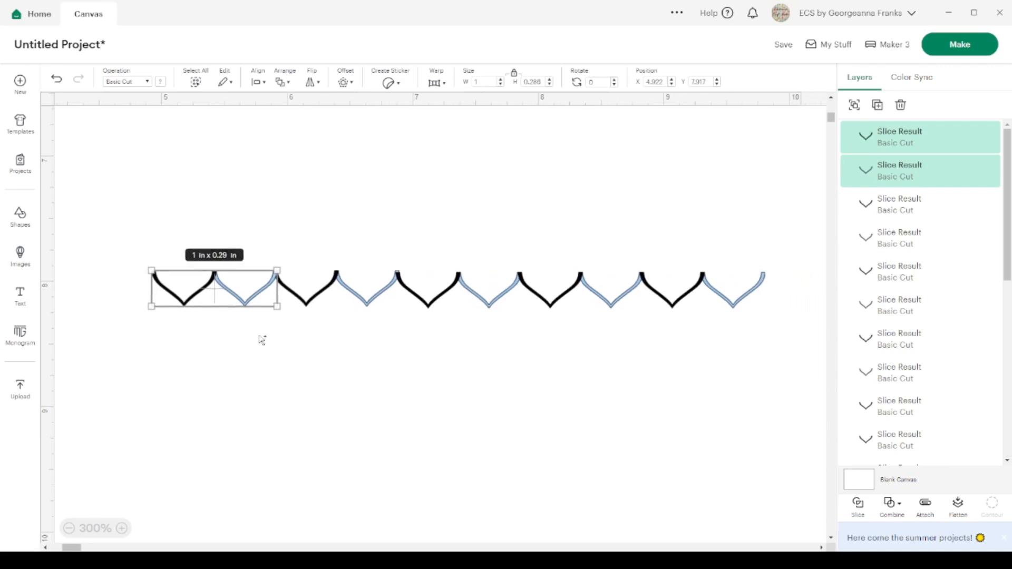
pyautogui.moveTo(129, 246); pyautogui.dragTo(781, 341)
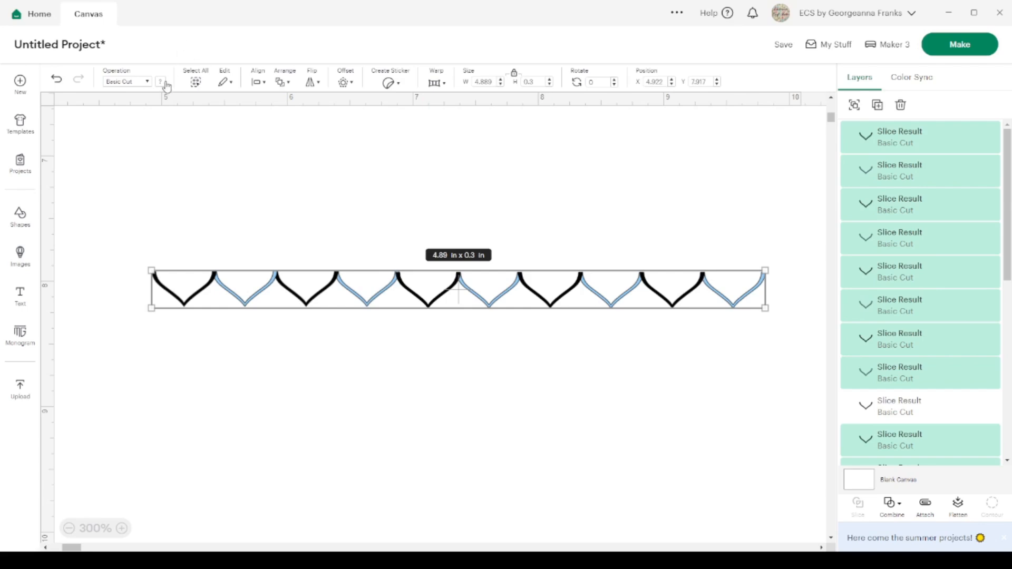
pyautogui.click(257, 82)
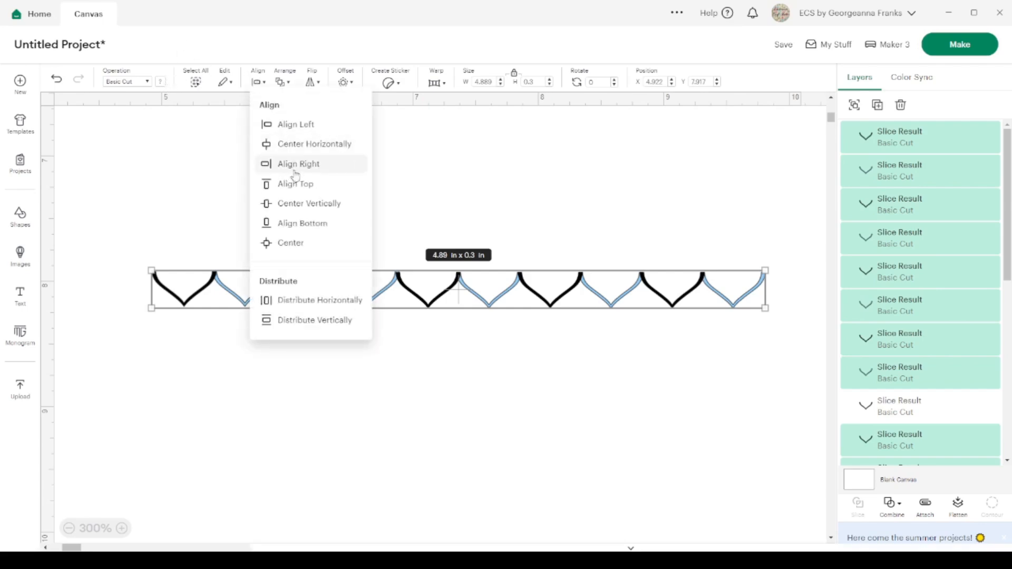
pyautogui.click(305, 183)
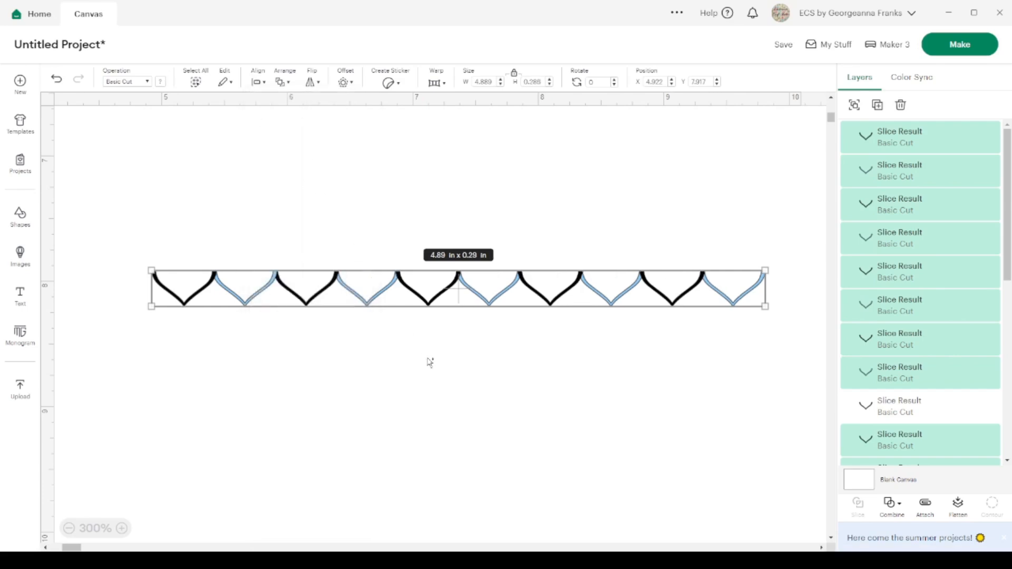
# Try to nudge the row's first black and blue V pair closer to the neighbouring pair, and undo the shift.
pyautogui.click(123, 529)
pyautogui.click(122, 528)
pyautogui.click(123, 529)
pyautogui.click(123, 529)
pyautogui.hscroll(-6, 185, 389)
pyautogui.click(270, 228)
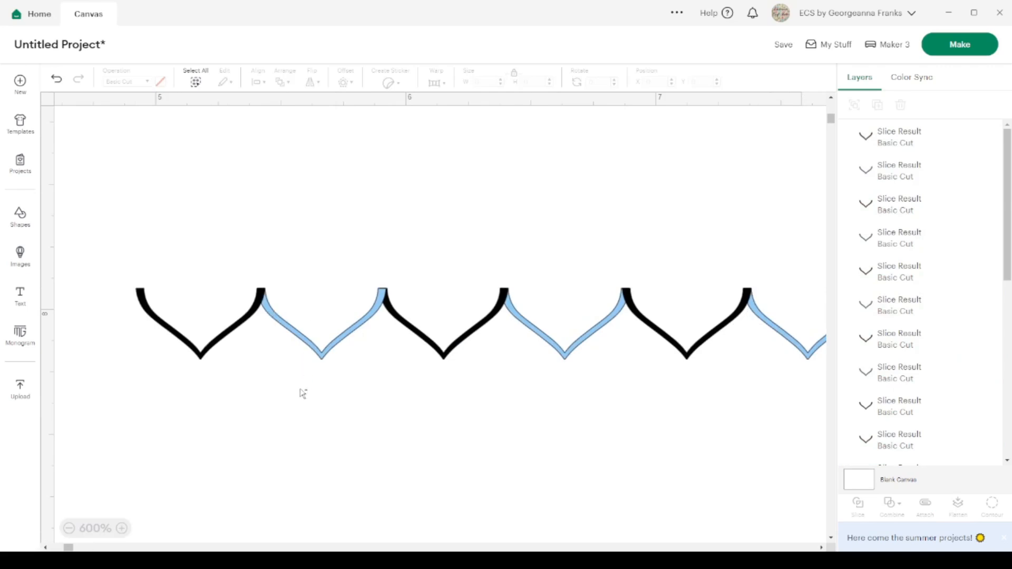
pyautogui.moveTo(335, 391); pyautogui.dragTo(181, 335)
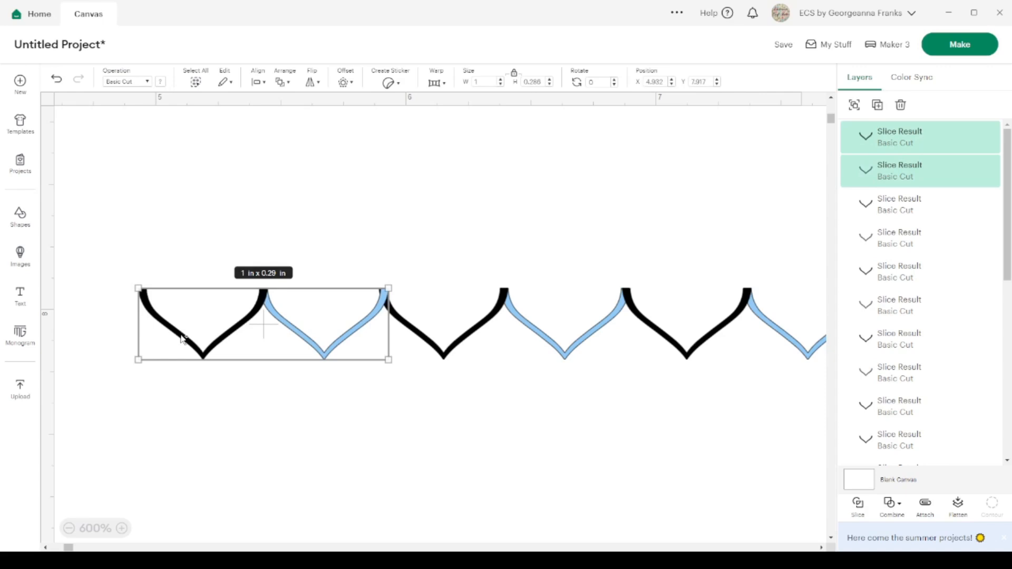
pyautogui.press('Left')
pyautogui.click(479, 229)
pyautogui.moveTo(350, 392); pyautogui.dragTo(206, 328)
pyautogui.click(298, 211)
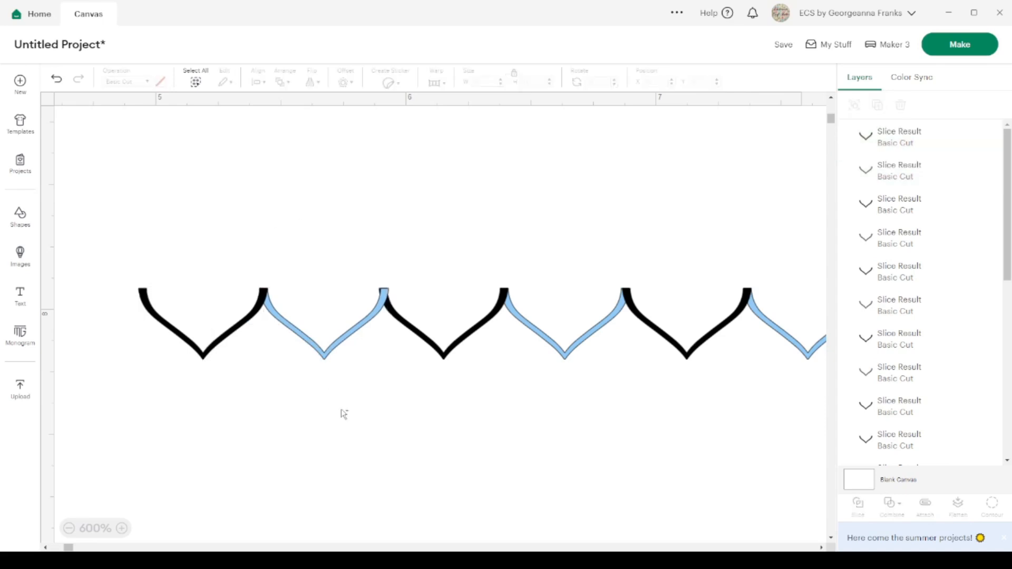
pyautogui.hotkey('ctrl', 'z')
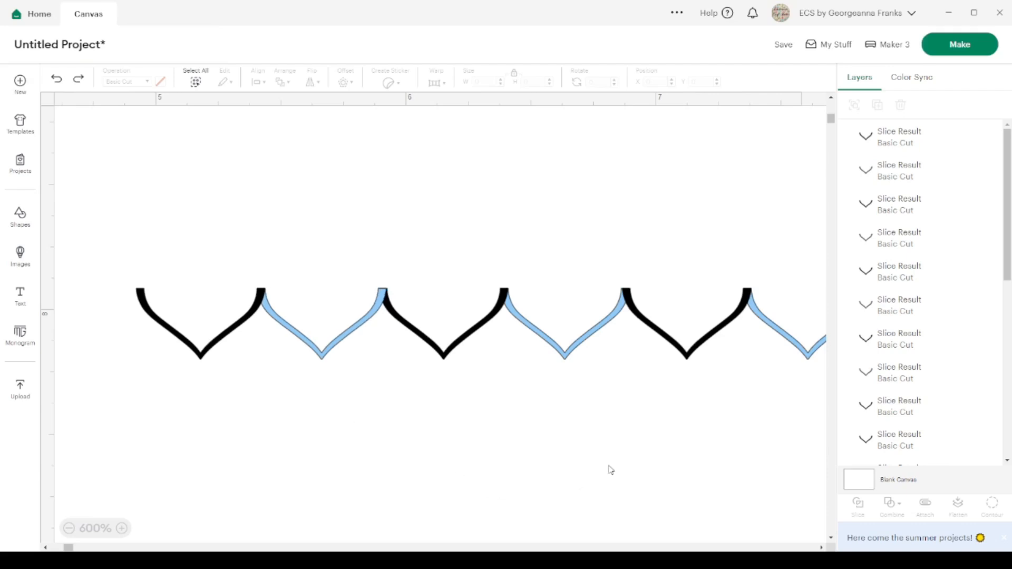
# Check the joins along the row and weld all its V shapes into one shape.
pyautogui.hscroll(8, 610, 469)
pyautogui.hscroll(12, 610, 469)
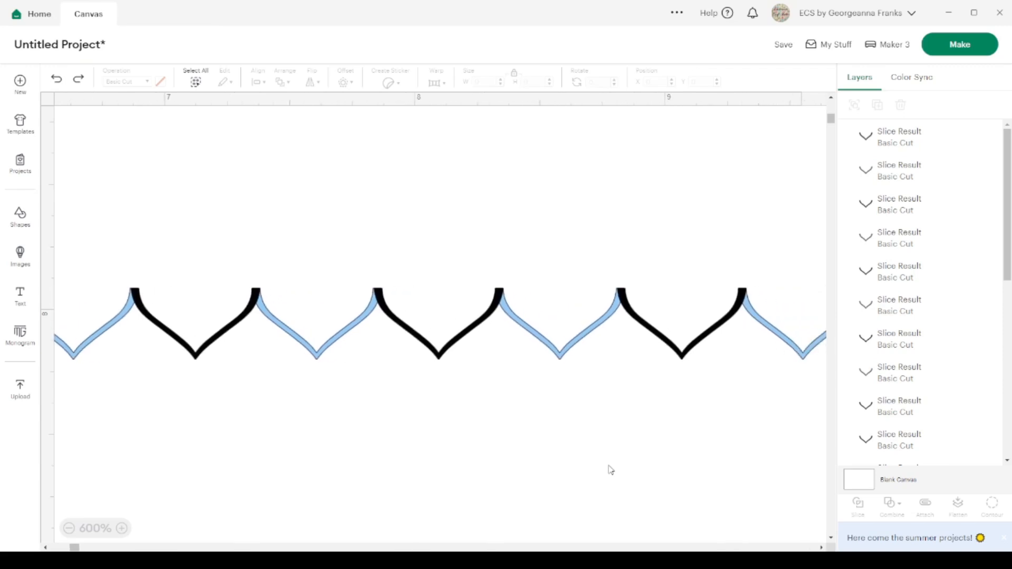
pyautogui.hscroll(6, 610, 469)
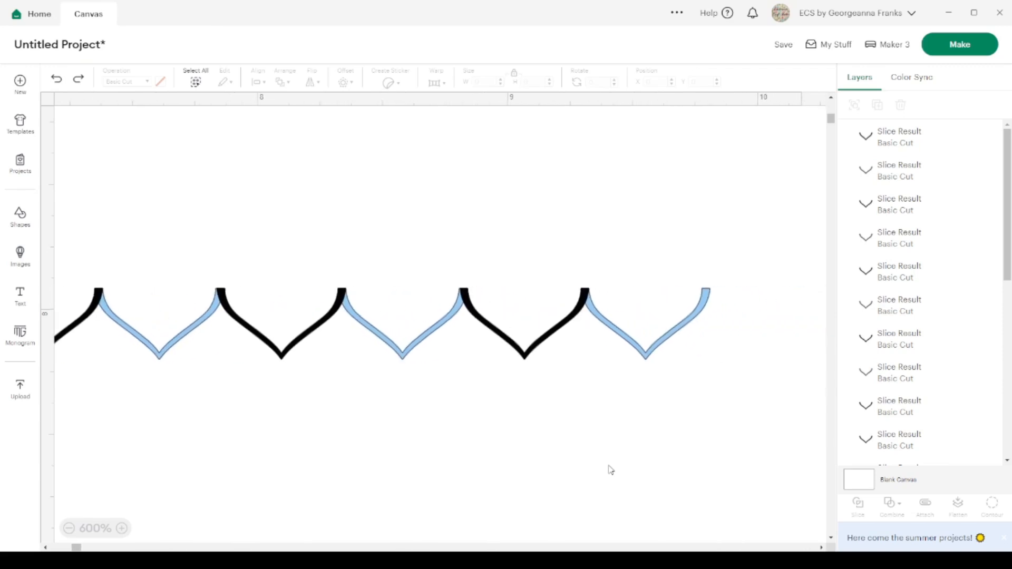
pyautogui.click(70, 531)
pyautogui.click(69, 531)
pyautogui.click(69, 531)
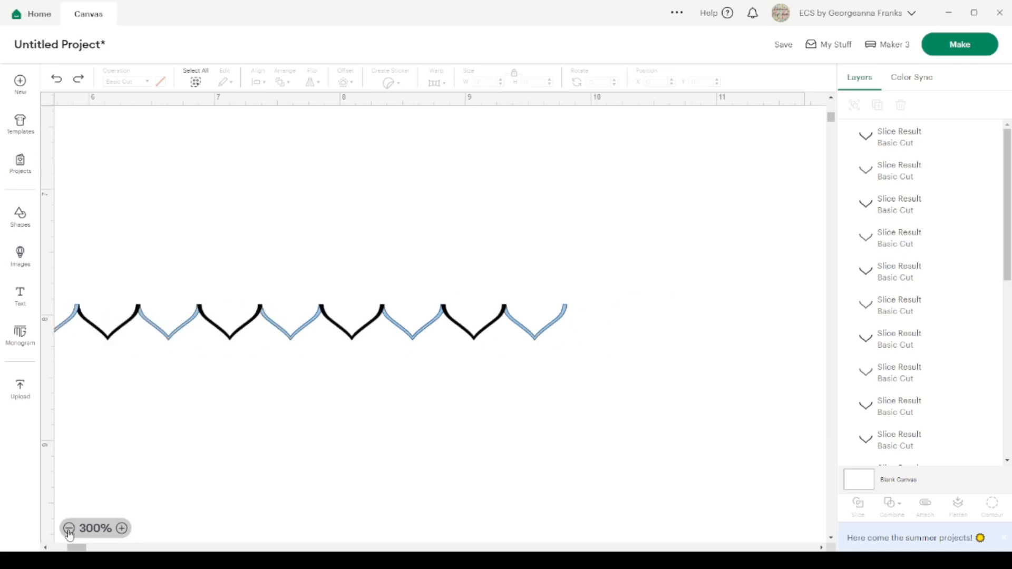
pyautogui.hscroll(-7, 140, 470)
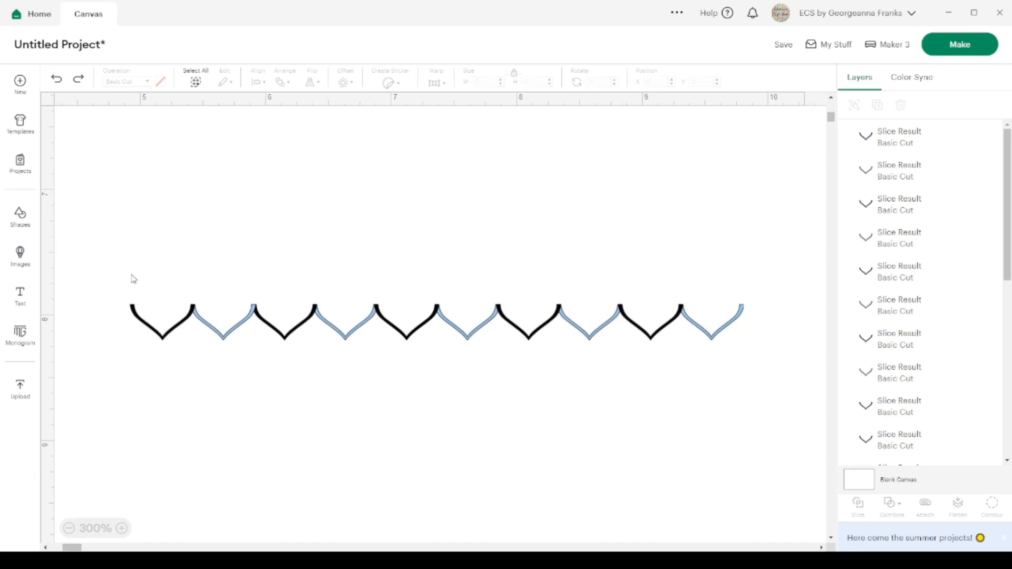
pyautogui.moveTo(131, 274); pyautogui.dragTo(556, 375)
pyautogui.moveTo(754, 370); pyautogui.dragTo(768, 373)
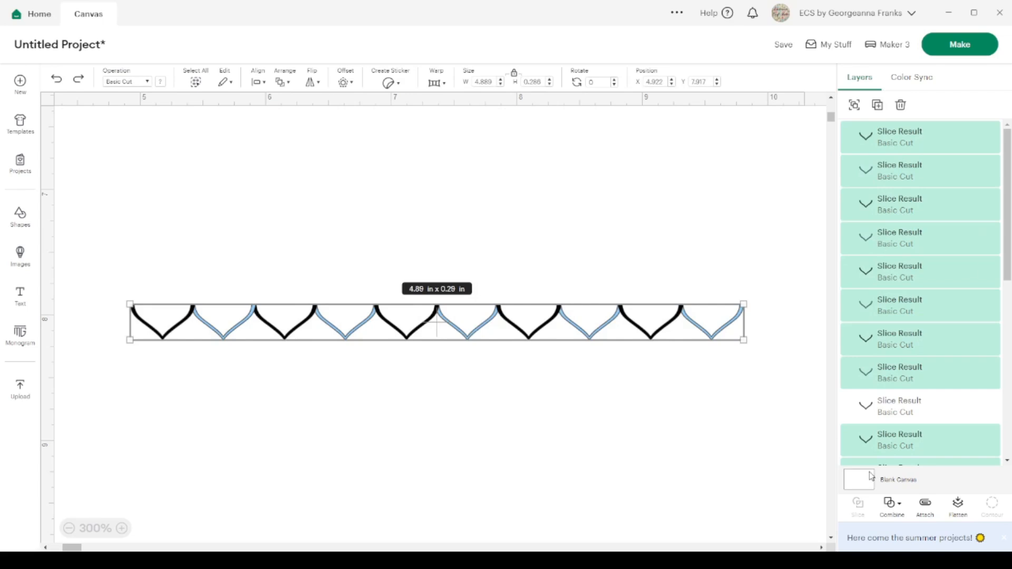
pyautogui.click(893, 507)
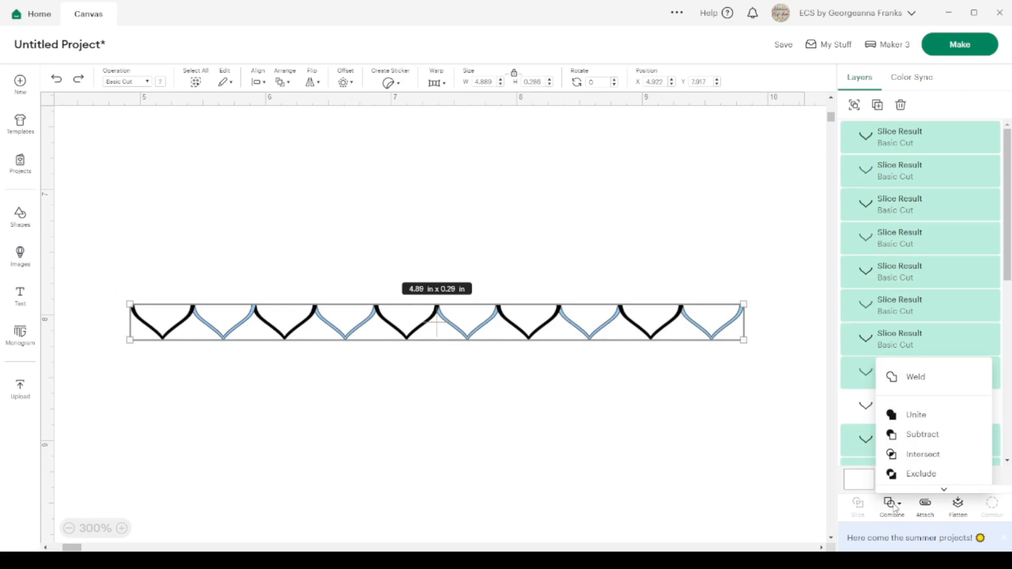
pyautogui.press('Delete')
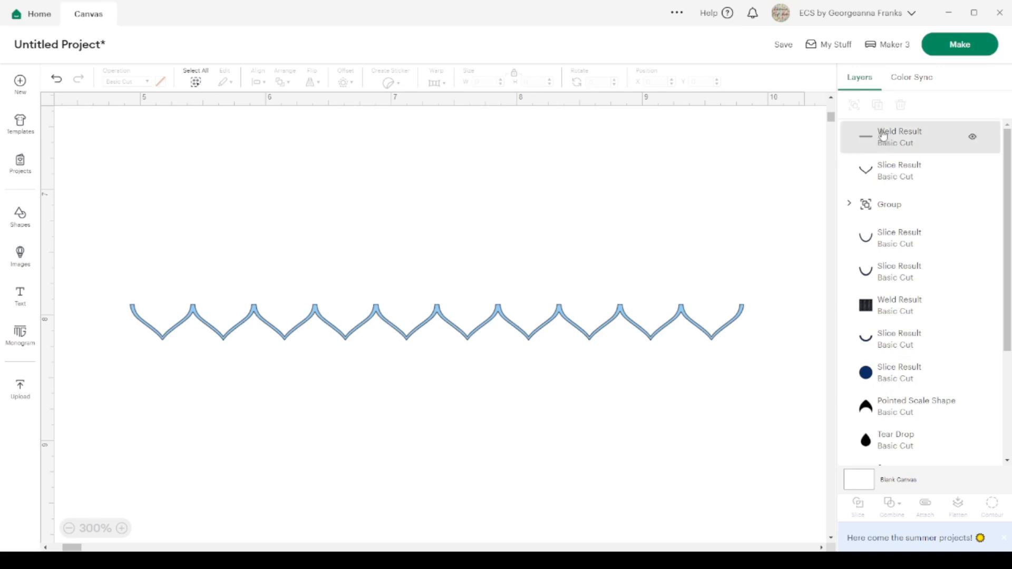
# Make five duplicates of the welded V row.
pyautogui.click(595, 326)
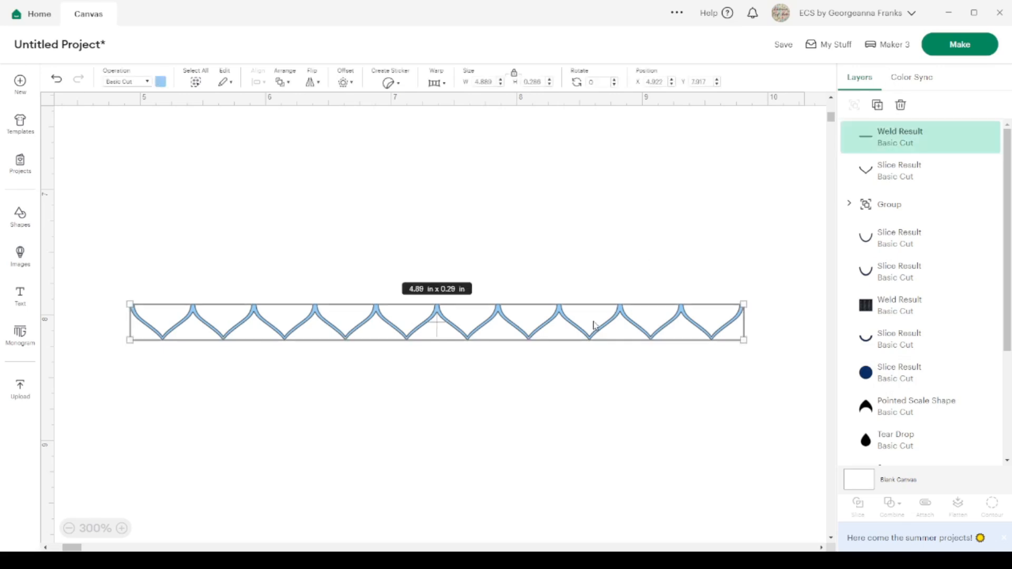
pyautogui.click(876, 105)
pyautogui.click(877, 105)
pyautogui.click(879, 105)
pyautogui.click(879, 105)
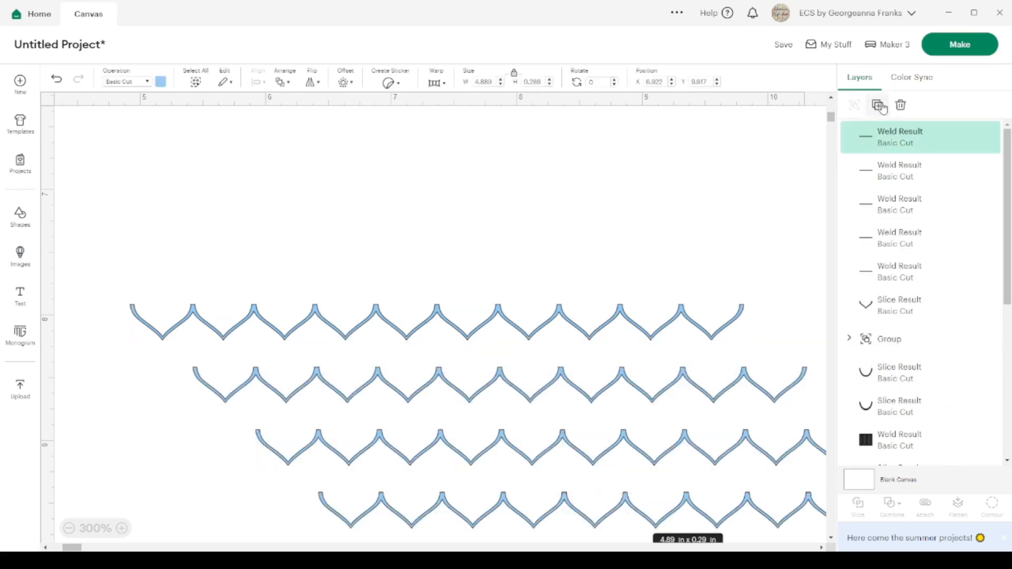
pyautogui.click(883, 105)
# Nest the first three duplicate rows beneath the original, alternating a half-V offset so the points meet the peaks.
pyautogui.scroll(-4, 488, 272)
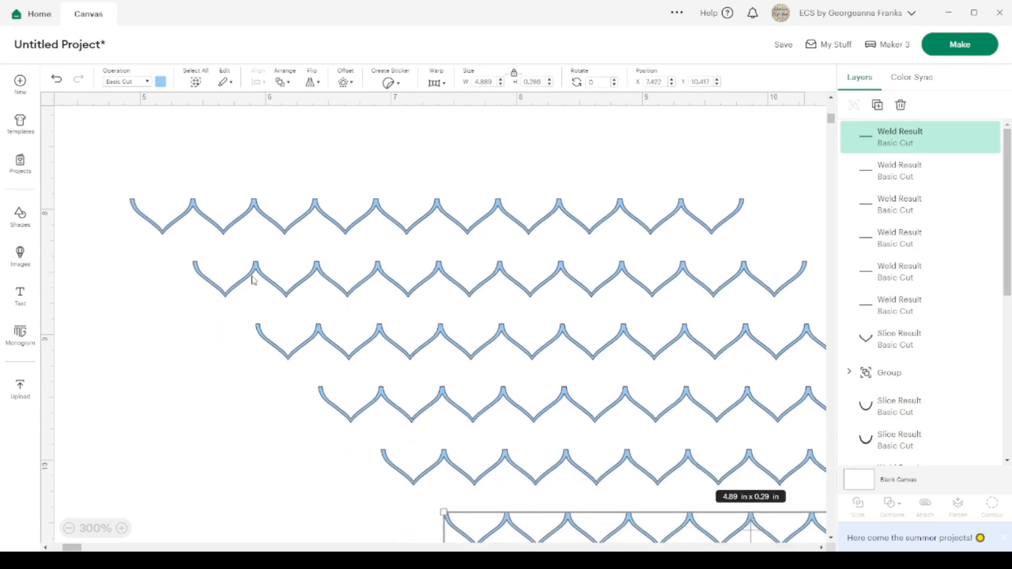
pyautogui.moveTo(258, 270); pyautogui.dragTo(221, 236)
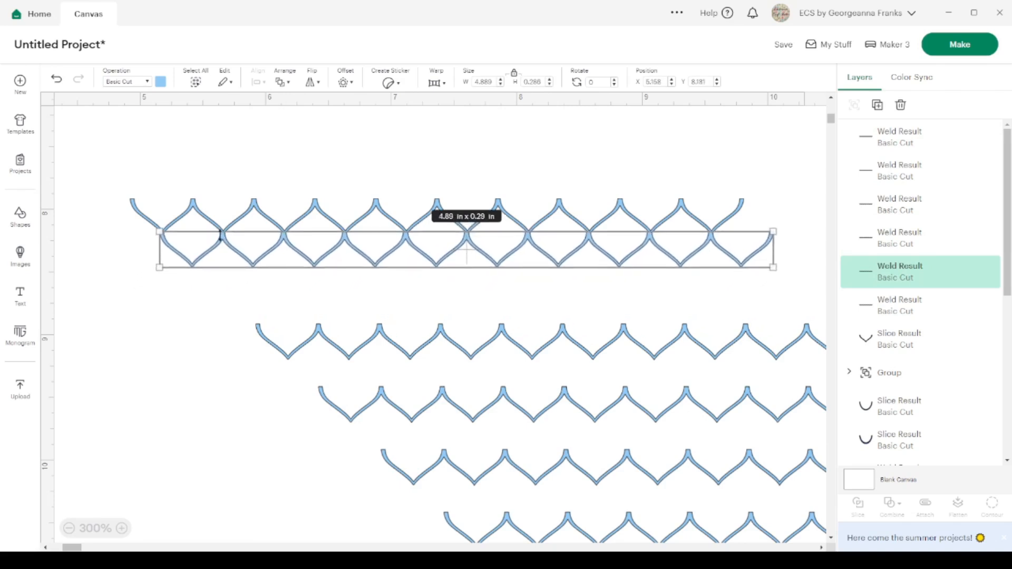
pyautogui.moveTo(320, 333); pyautogui.dragTo(191, 269)
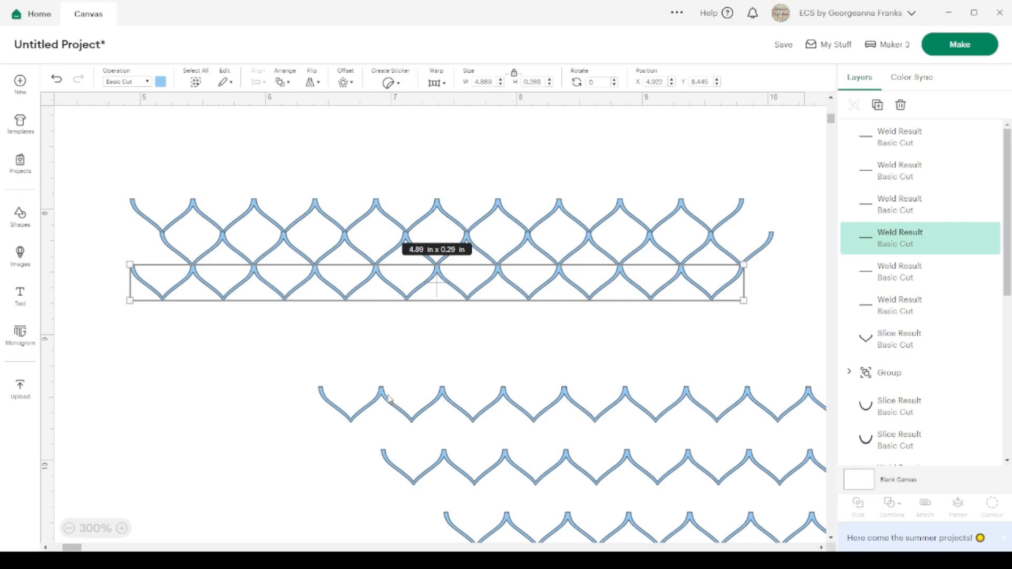
pyautogui.moveTo(382, 396); pyautogui.dragTo(222, 310)
# Nest the remaining two duplicate rows beneath the fourth row, continuing the alternating half-V offset.
pyautogui.moveTo(505, 459); pyautogui.dragTo(334, 418)
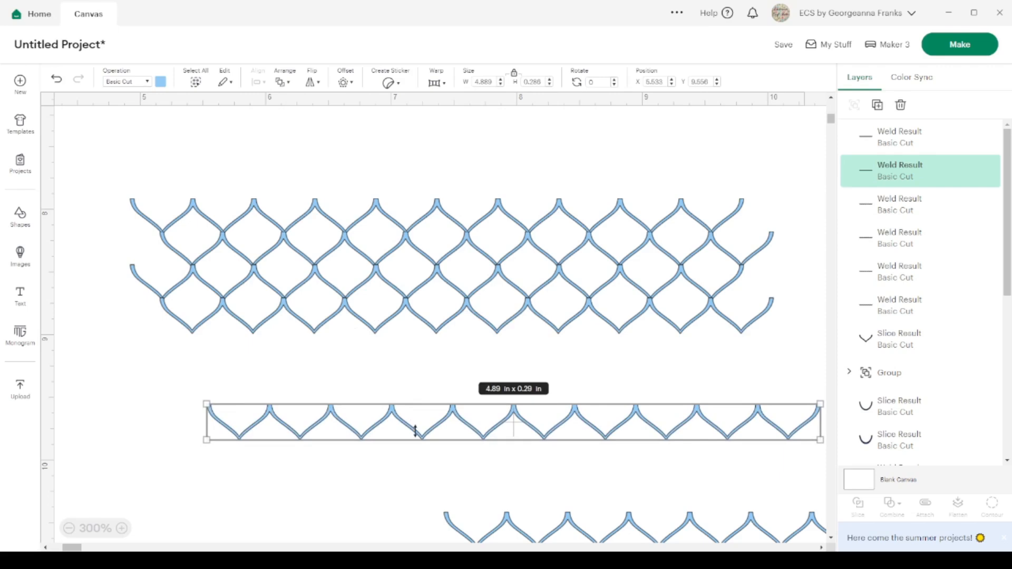
pyautogui.scroll(-3, 416, 432)
pyautogui.moveTo(623, 486); pyautogui.dragTo(305, 171)
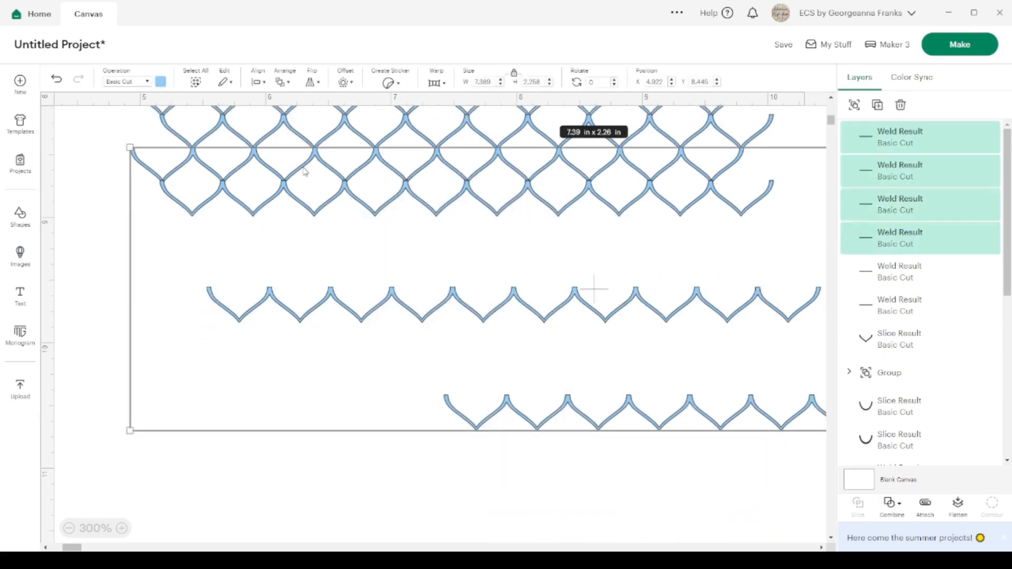
pyautogui.click(577, 477)
pyautogui.moveTo(269, 297); pyautogui.dragTo(193, 224)
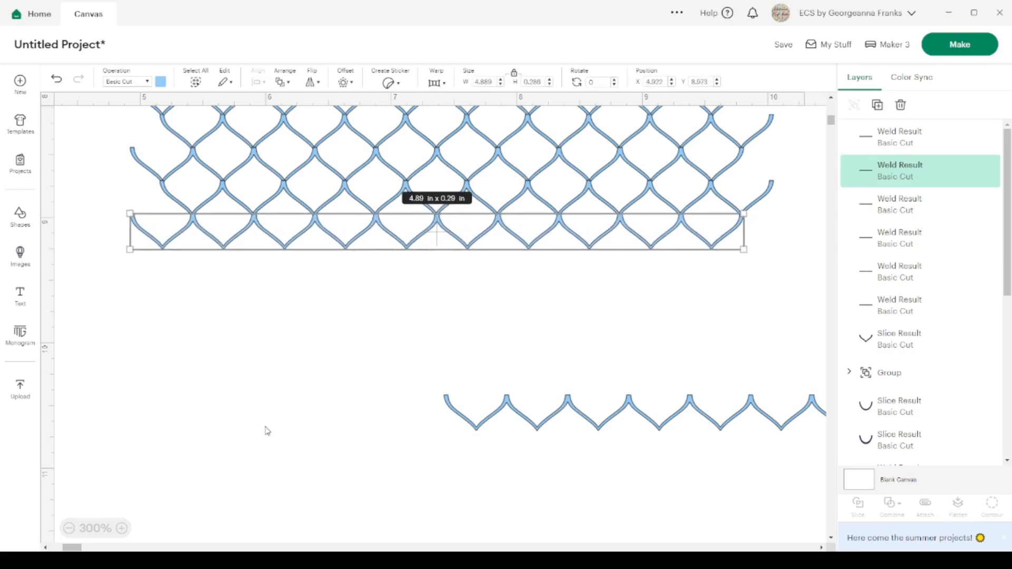
pyautogui.moveTo(509, 406); pyautogui.dragTo(225, 257)
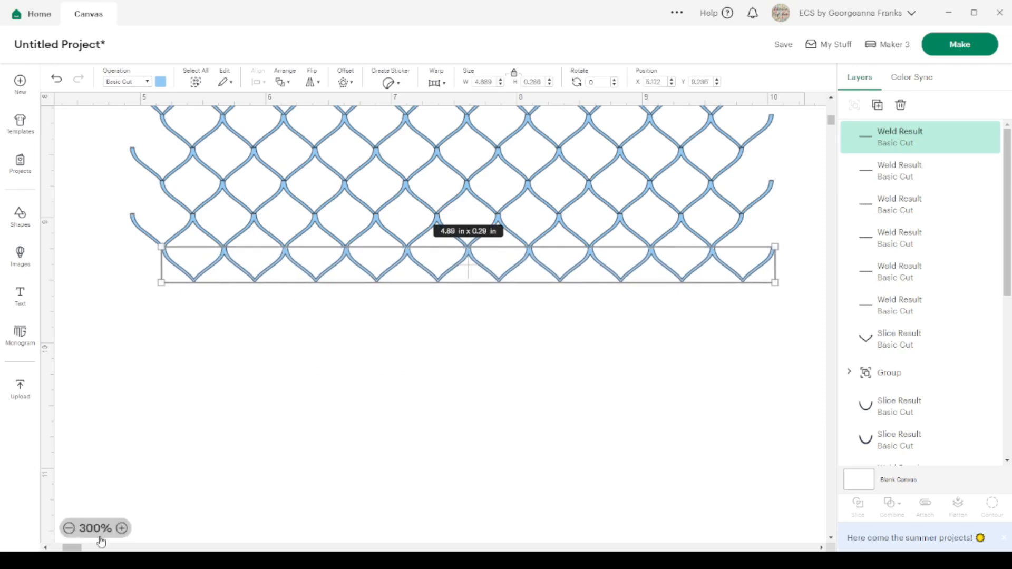
# Group all six nested V rows into one scale pattern.
pyautogui.click(69, 529)
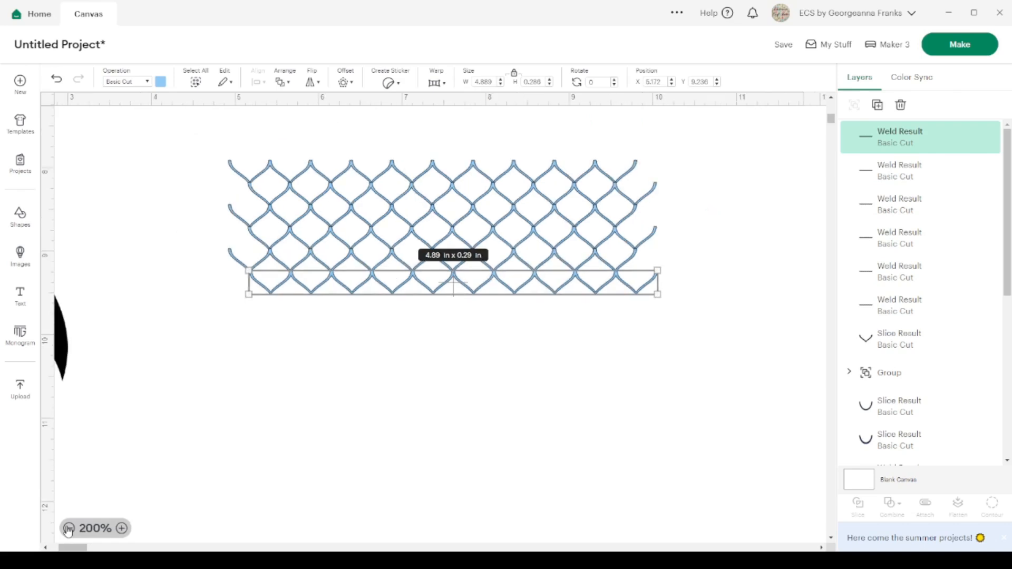
pyautogui.click(68, 529)
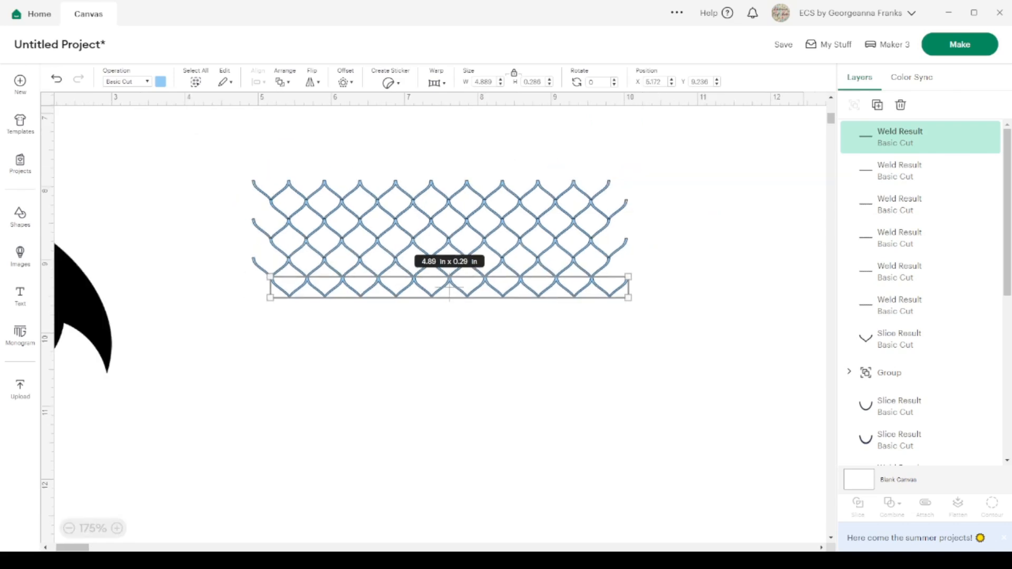
pyautogui.moveTo(699, 442); pyautogui.dragTo(240, 162)
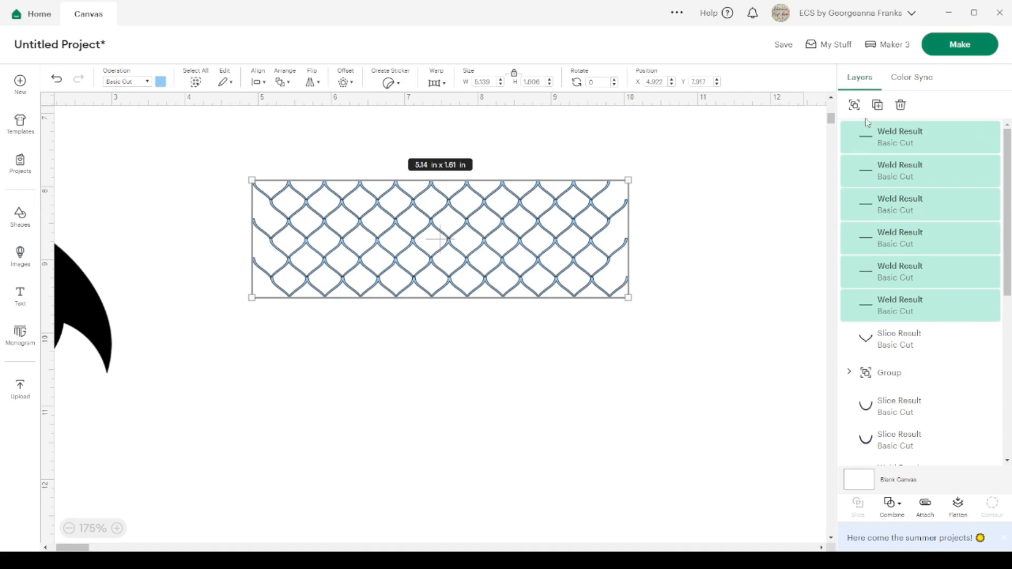
pyautogui.click(854, 105)
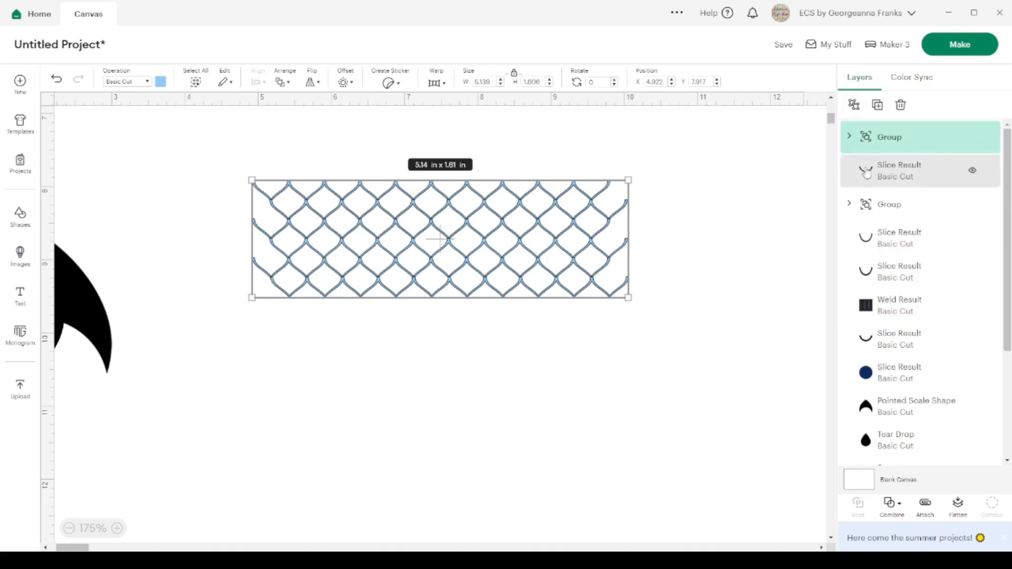
# Move the grouped light blue scale pattern up the canvas, directly beneath the dark blue line pattern.
pyautogui.scroll(4, 519, 436)
pyautogui.moveTo(518, 437); pyautogui.dragTo(623, 212)
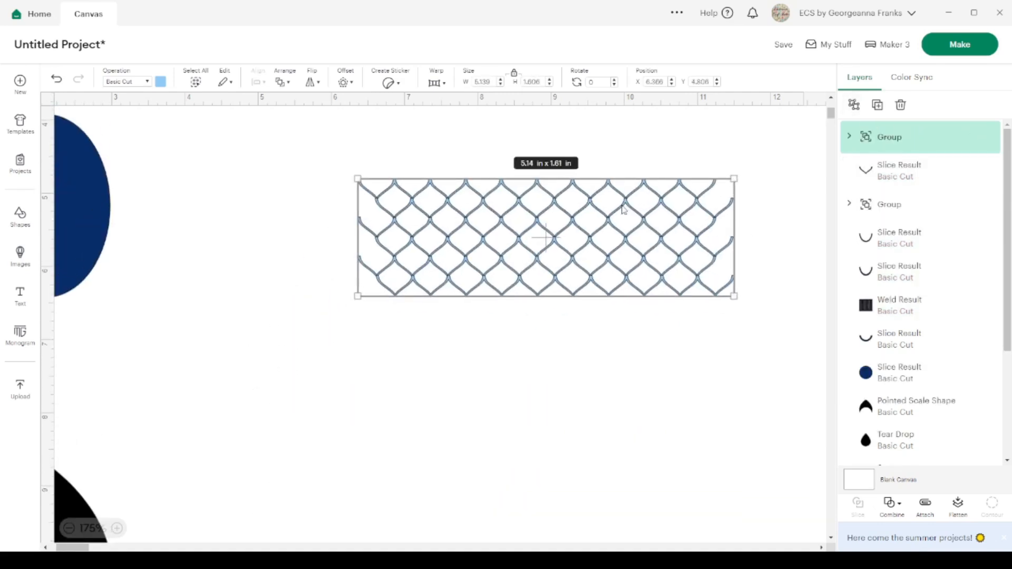
pyautogui.scroll(4, 622, 317)
pyautogui.moveTo(584, 516); pyautogui.dragTo(593, 346)
# Move the framed scale panel farther right, clear of the line patterns and loose slice results.
pyautogui.moveTo(650, 512); pyautogui.dragTo(580, 213)
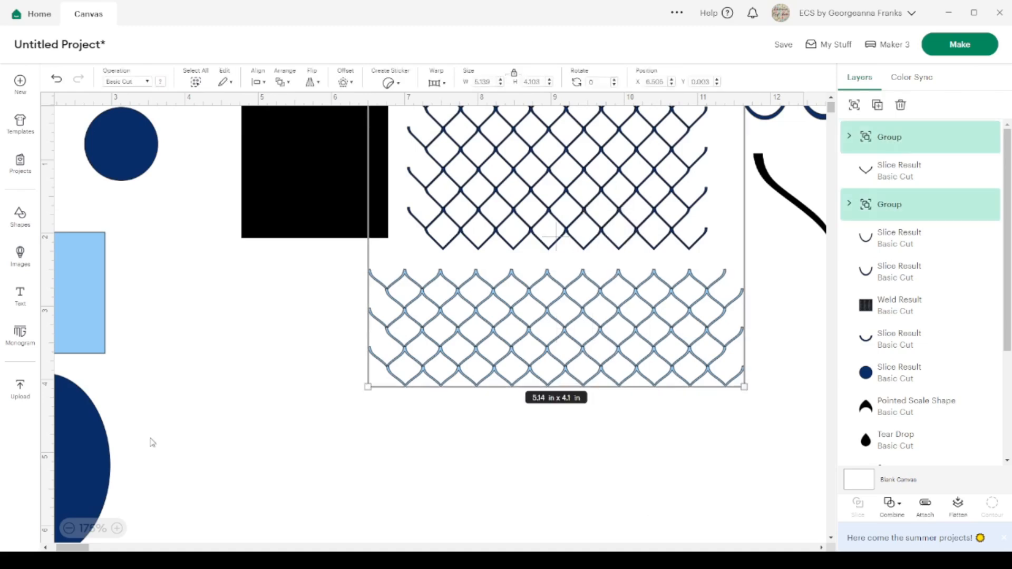
pyautogui.click(69, 528)
pyautogui.click(69, 528)
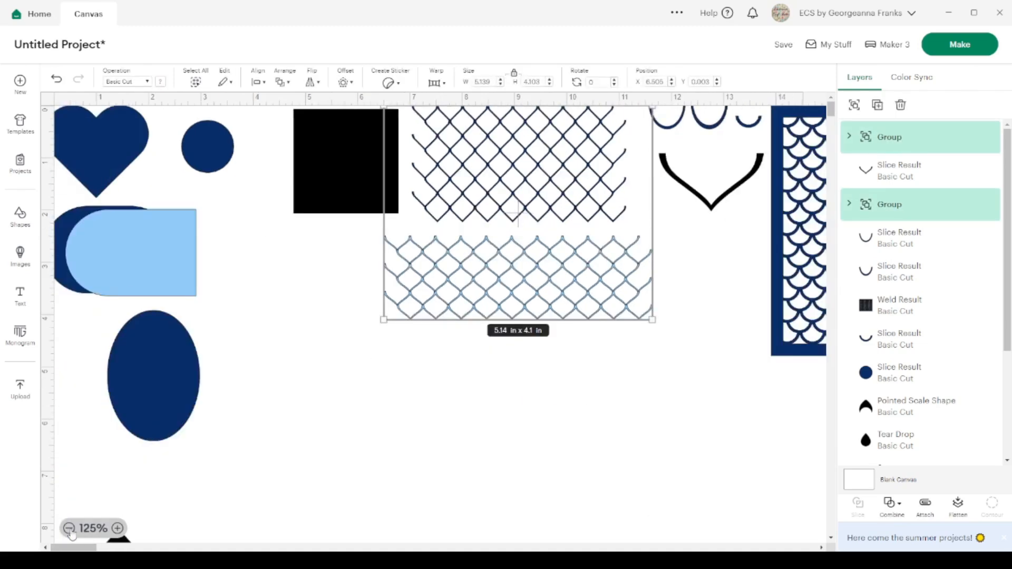
pyautogui.click(69, 528)
pyautogui.click(69, 528)
pyautogui.moveTo(459, 284); pyautogui.dragTo(426, 131)
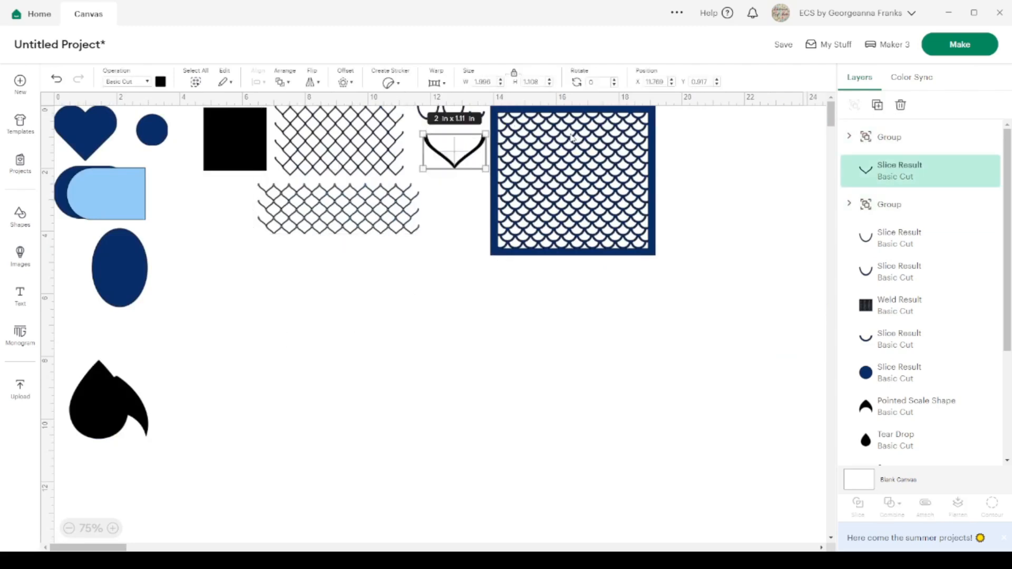
pyautogui.moveTo(573, 138); pyautogui.dragTo(684, 139)
# Group the two line patterns with the four loose slice results and hide the group.
pyautogui.moveTo(517, 258); pyautogui.dragTo(338, 100)
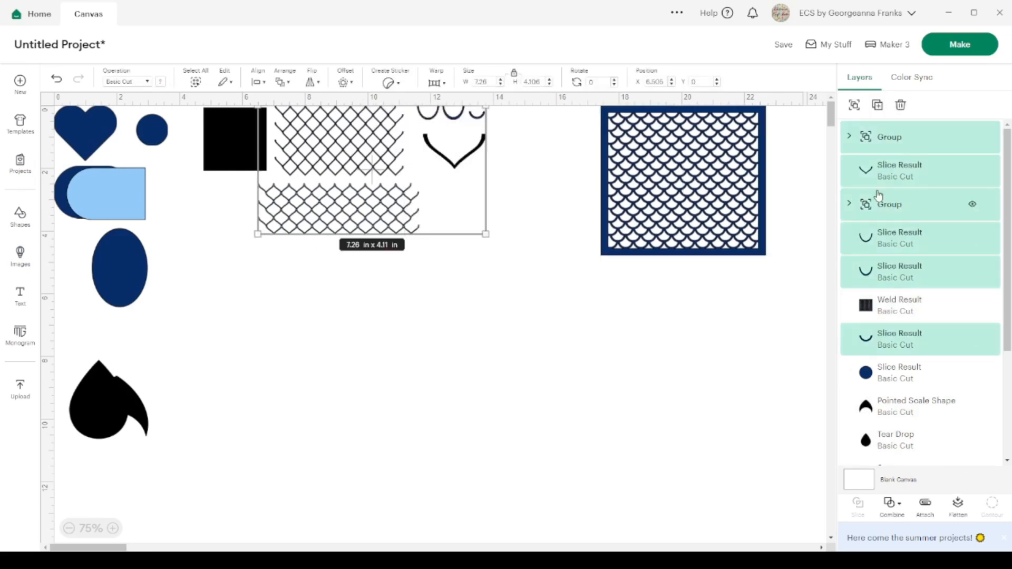
pyautogui.click(855, 107)
pyautogui.click(974, 140)
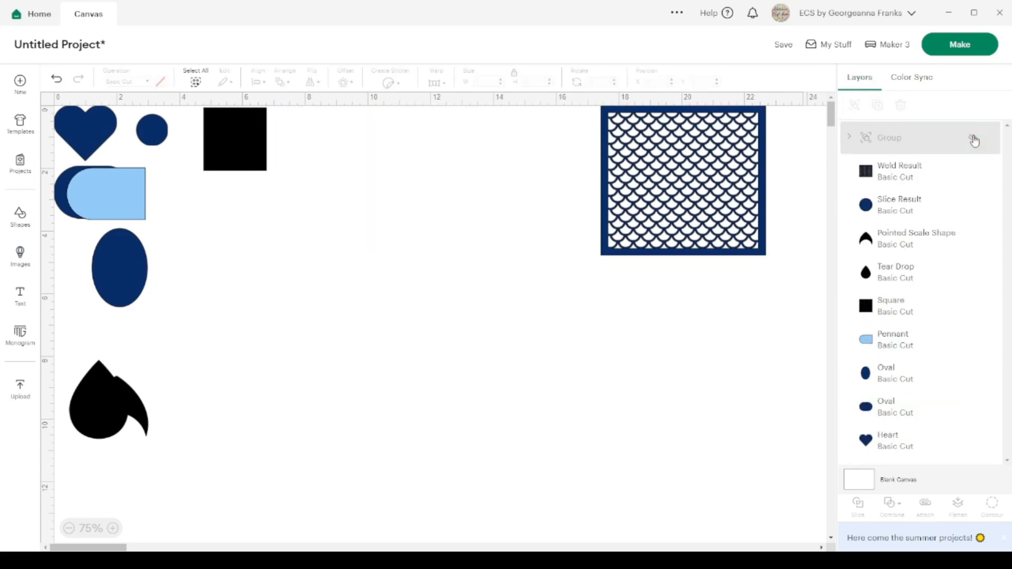
# Rearrange the canvas with the framed scale panel near the square, the teardrop beneath the panel, and the pointed scale shape beside the oval.
pyautogui.moveTo(711, 160); pyautogui.dragTo(460, 136)
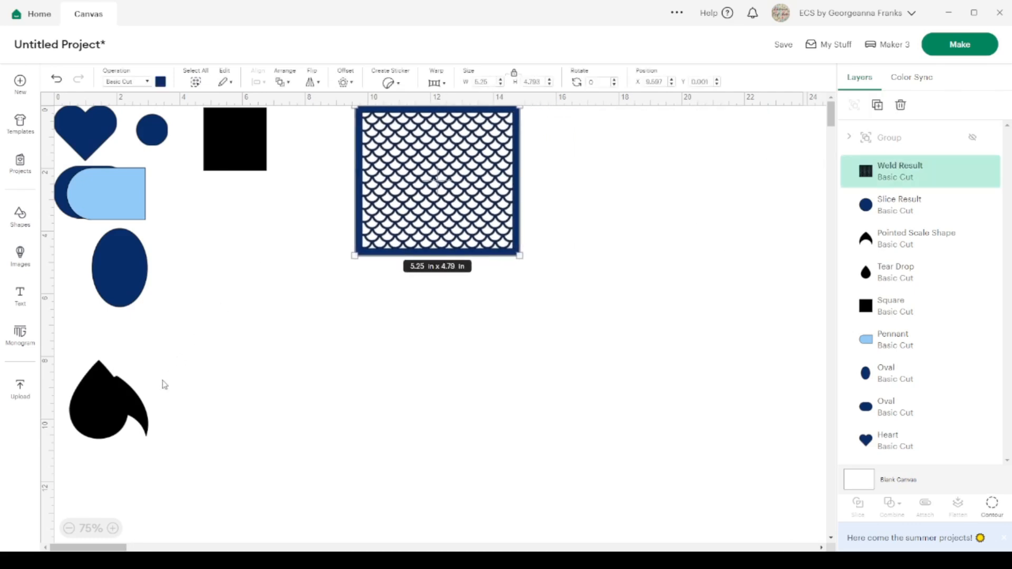
pyautogui.moveTo(126, 401); pyautogui.dragTo(249, 333)
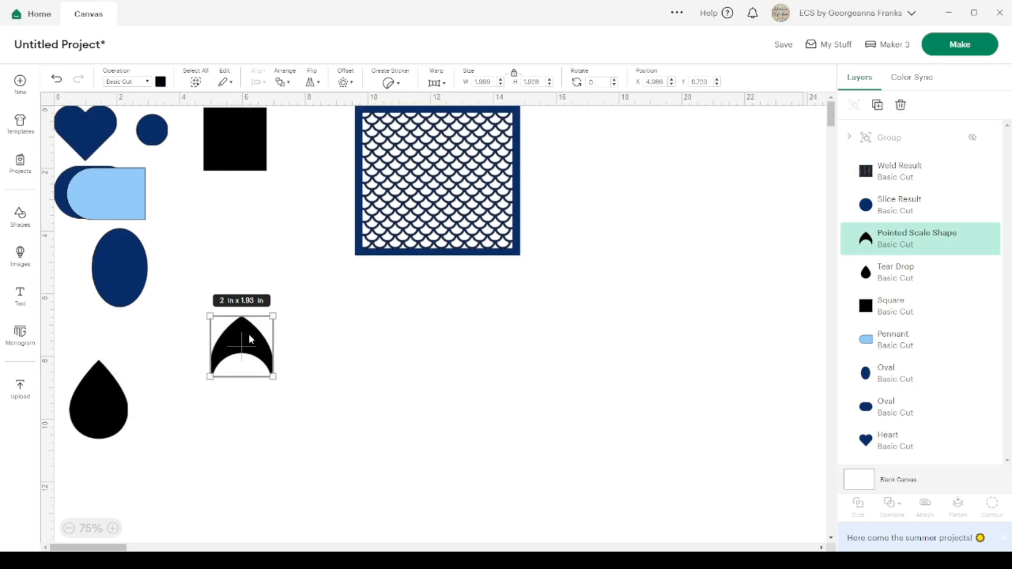
pyautogui.moveTo(91, 408); pyautogui.dragTo(401, 390)
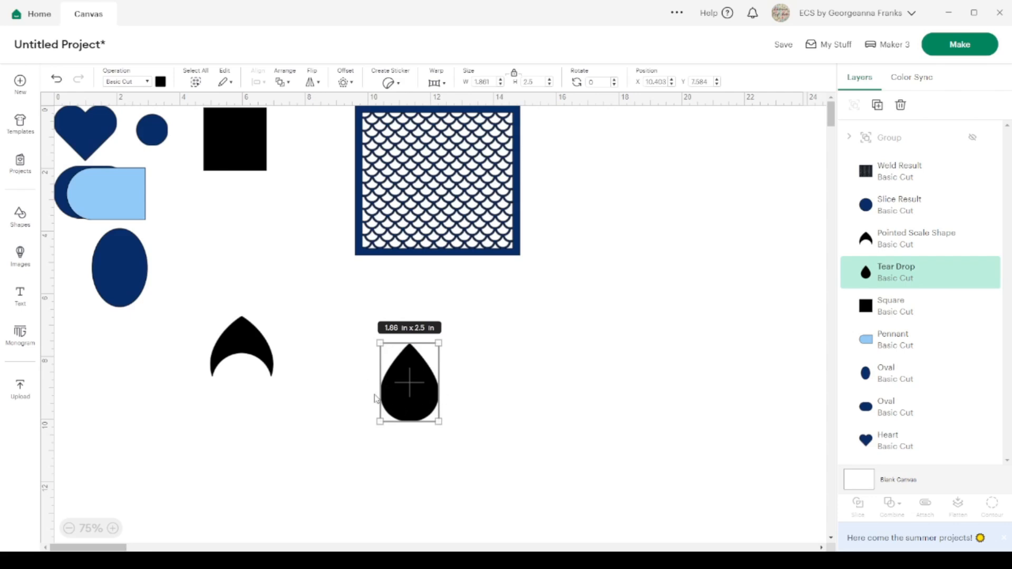
pyautogui.moveTo(248, 352); pyautogui.dragTo(206, 256)
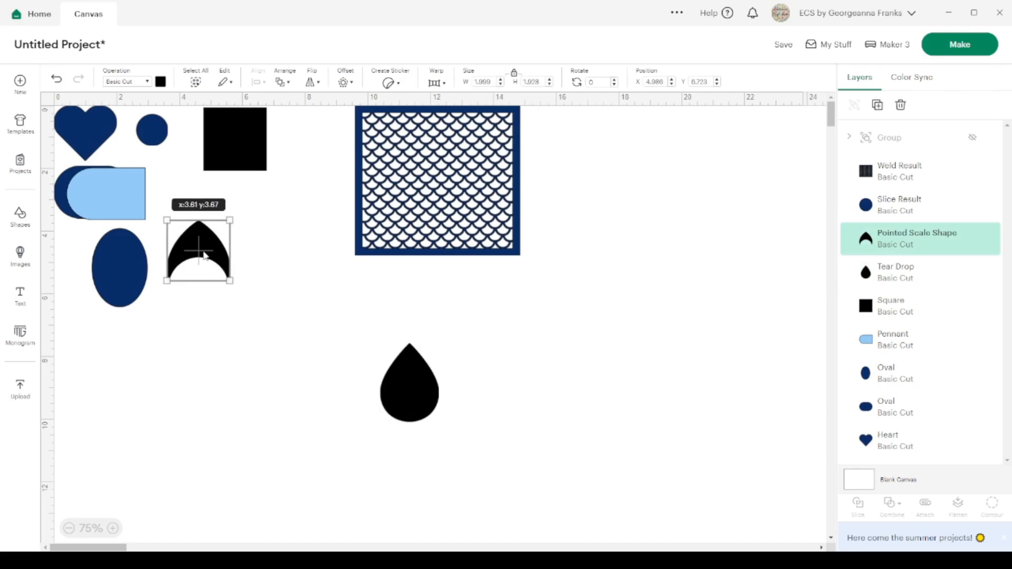
pyautogui.click(241, 112)
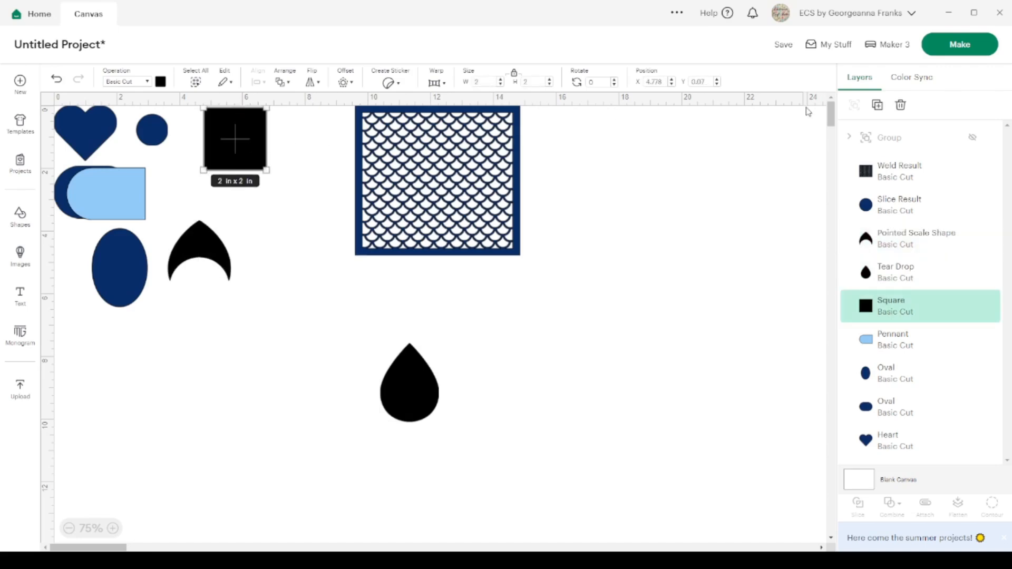
# Duplicate the square and place the copy beside the teardrop, then duplicate the teardrop and set its copy's width to 2 in.
pyautogui.click(877, 105)
pyautogui.moveTo(264, 174); pyautogui.dragTo(331, 408)
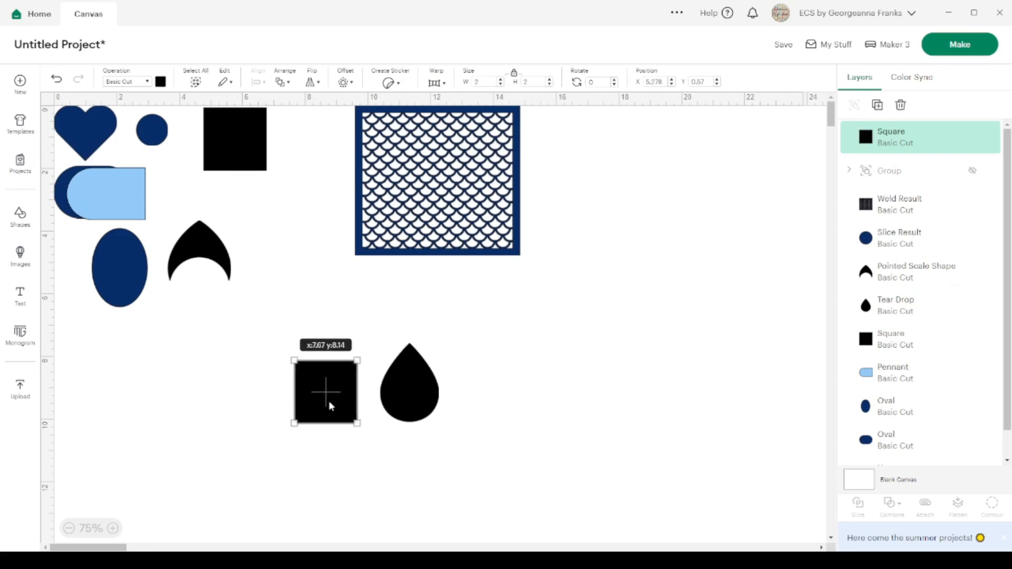
pyautogui.click(433, 409)
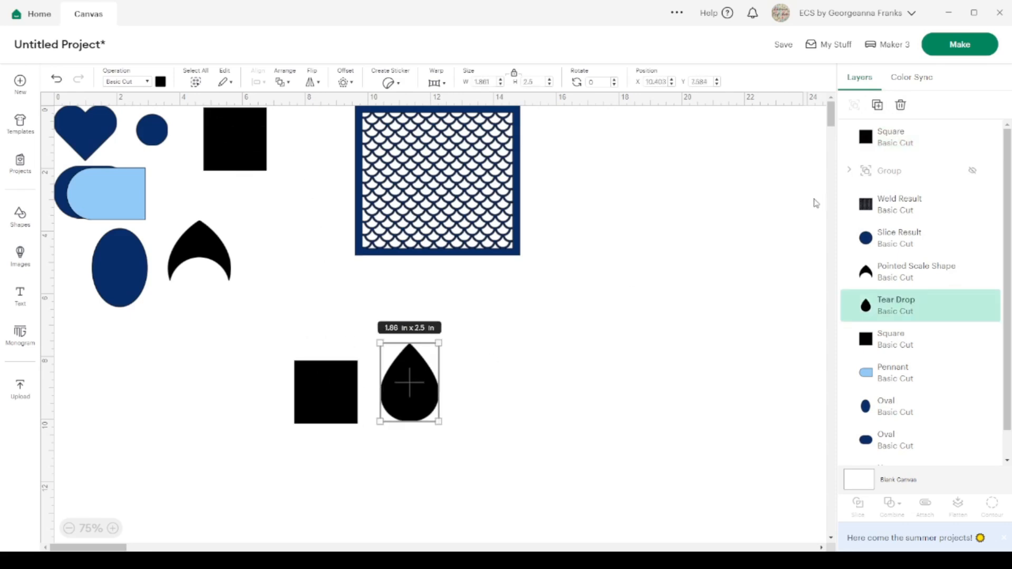
pyautogui.click(877, 106)
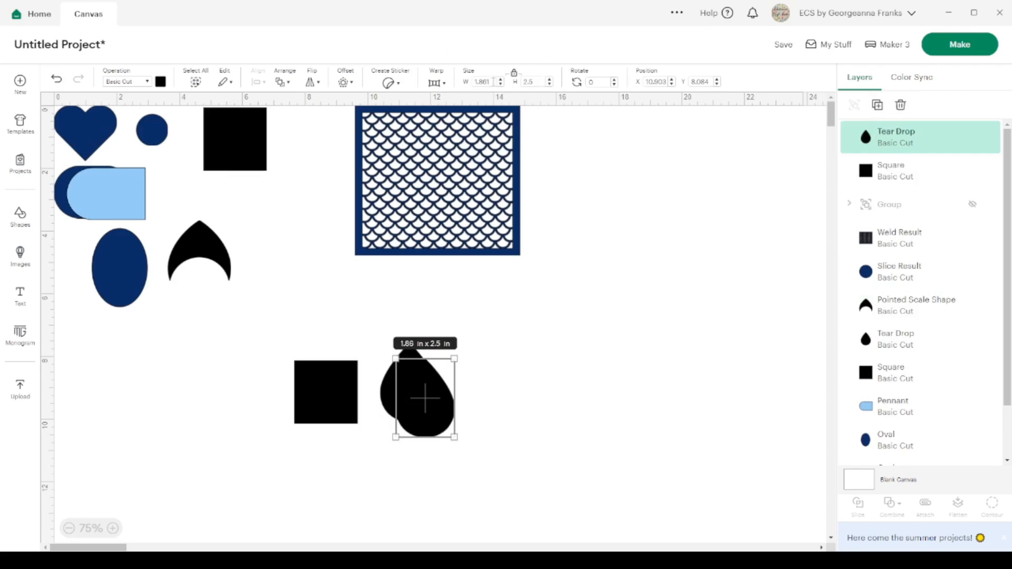
pyautogui.moveTo(493, 82); pyautogui.dragTo(459, 83)
pyautogui.write('2')
pyautogui.press('Return')
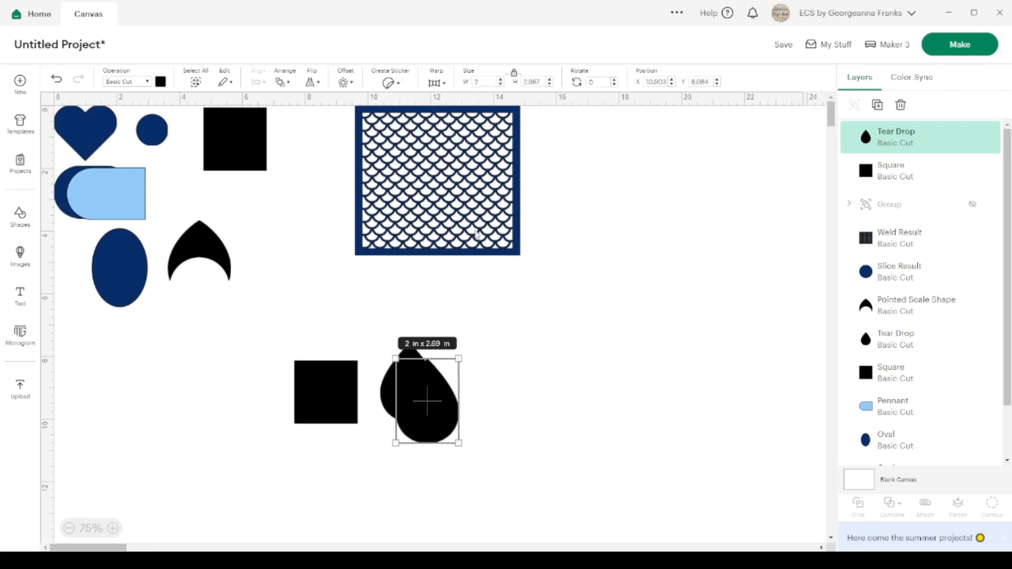
# Center the two overlapping teardrops on each other and slice them.
pyautogui.moveTo(488, 472); pyautogui.dragTo(394, 328)
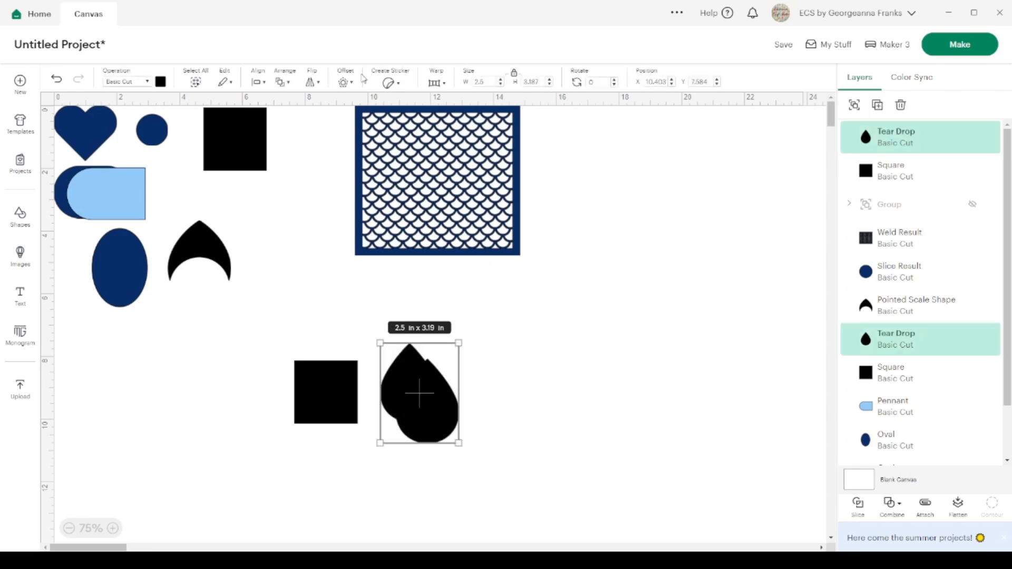
pyautogui.click(258, 81)
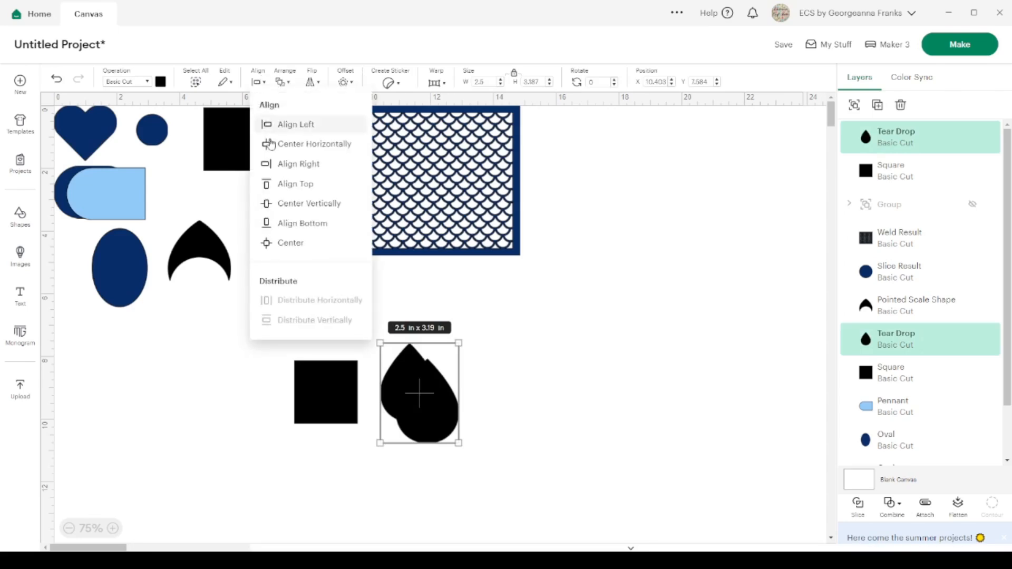
pyautogui.click(293, 243)
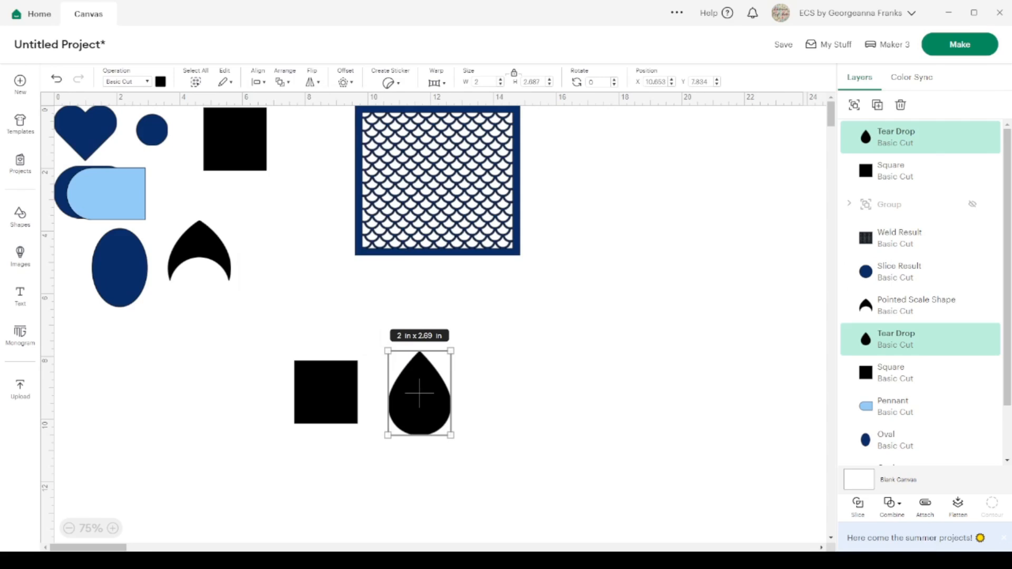
pyautogui.click(858, 505)
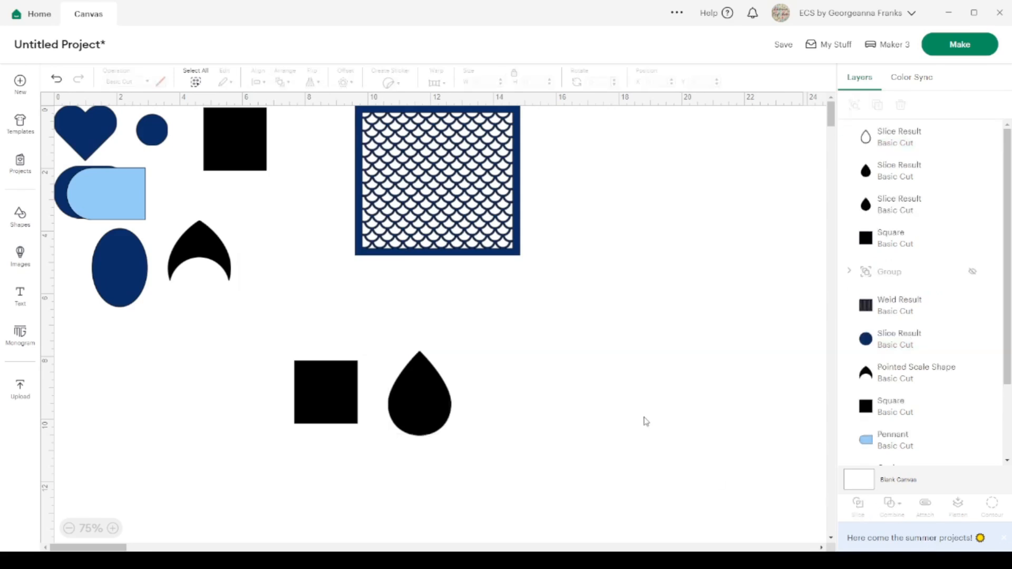
# Separate the teardrop slice results, setting the thin outline apart in open space, and delete one of the solid teardrops.
pyautogui.moveTo(427, 404); pyautogui.dragTo(507, 392)
pyautogui.moveTo(415, 407); pyautogui.dragTo(148, 330)
pyautogui.moveTo(568, 392); pyautogui.dragTo(579, 353)
pyautogui.moveTo(372, 466); pyautogui.dragTo(294, 401)
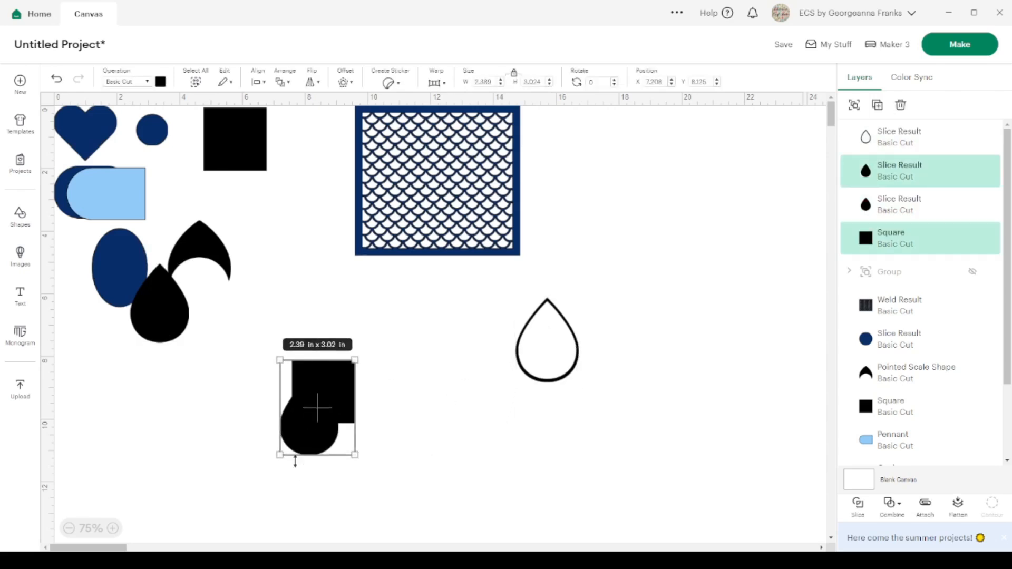
pyautogui.click(306, 475)
pyautogui.moveTo(297, 411); pyautogui.dragTo(186, 449)
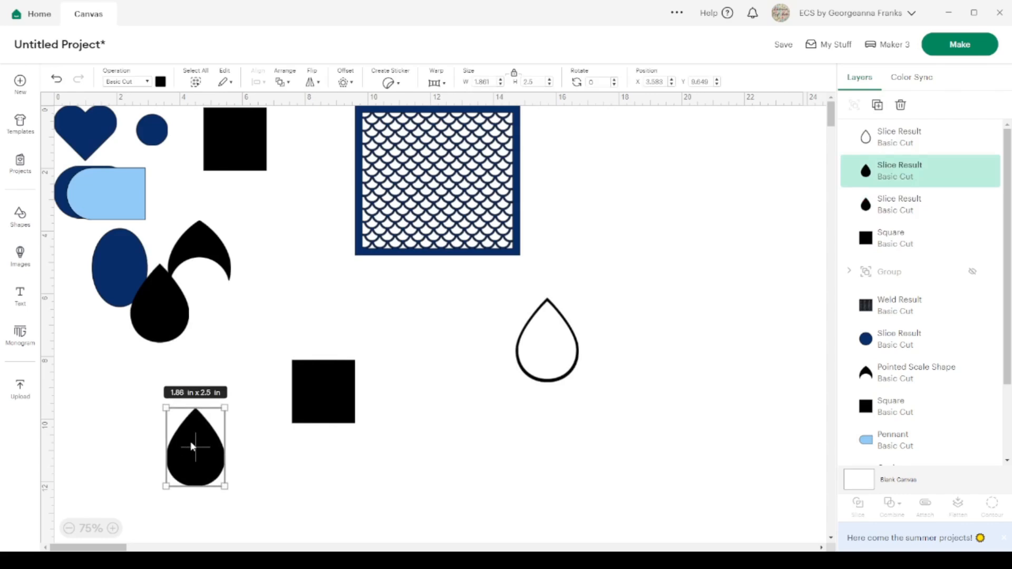
pyautogui.press('Delete')
# Move the copied square over the lower half of the teardrop outline and enlarge it to about 3.15 in square.
pyautogui.moveTo(332, 399); pyautogui.dragTo(375, 432)
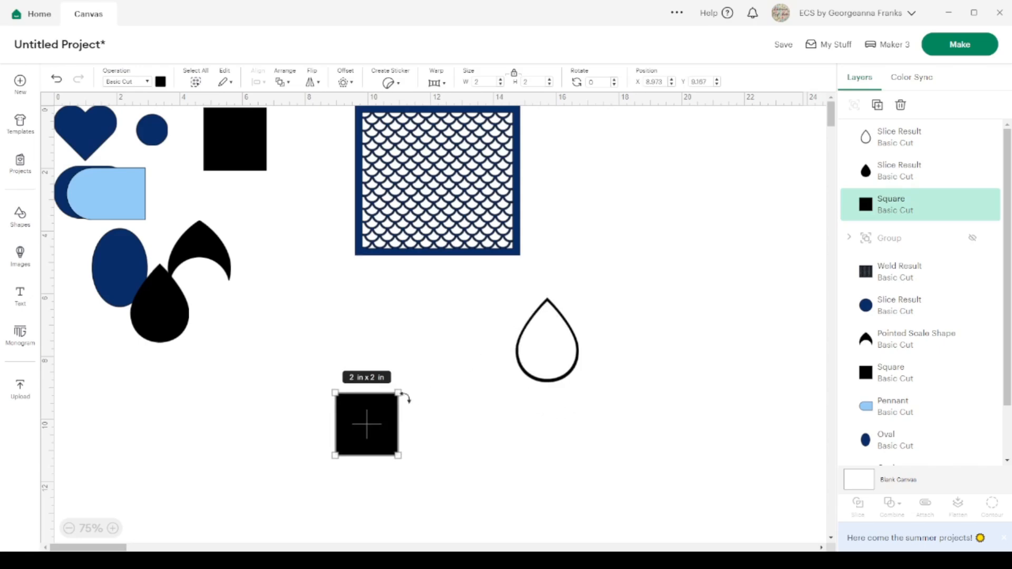
pyautogui.moveTo(362, 425); pyautogui.dragTo(536, 375)
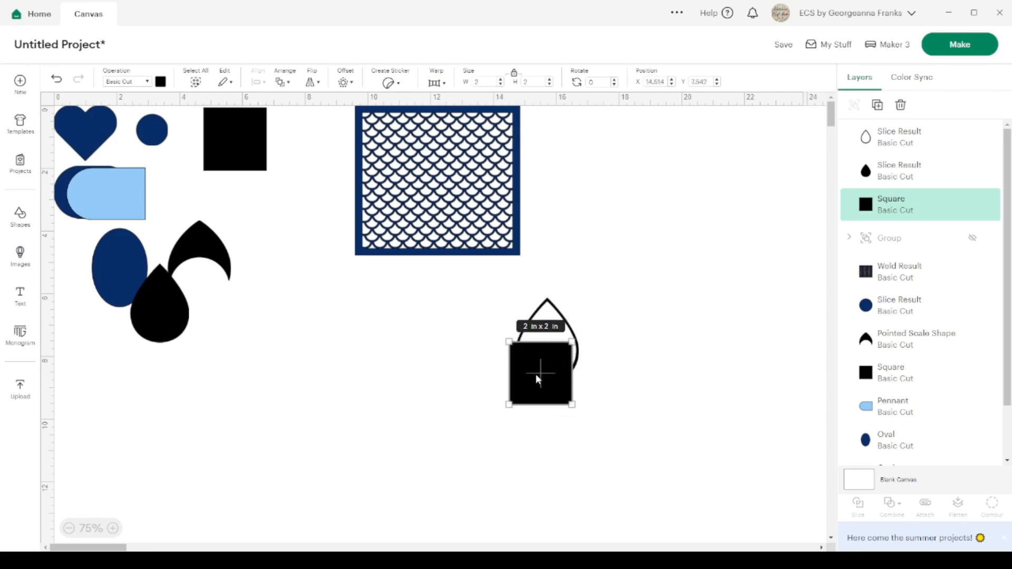
pyautogui.moveTo(573, 405); pyautogui.dragTo(606, 441)
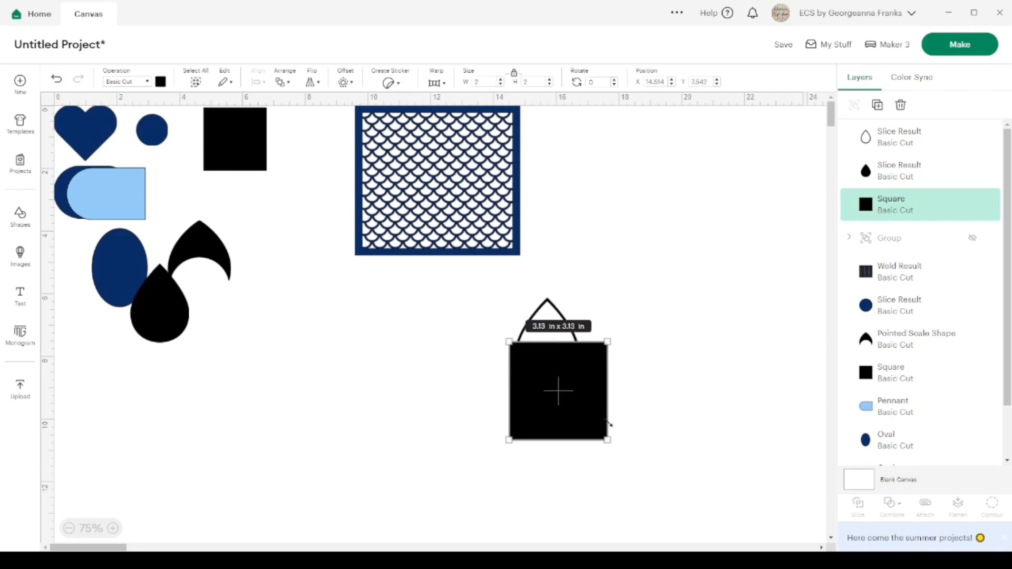
pyautogui.moveTo(580, 385)
pyautogui.mouseDown()
pyautogui.moveTo(577, 416)
pyautogui.moveTo(579, 397)
pyautogui.mouseUp()
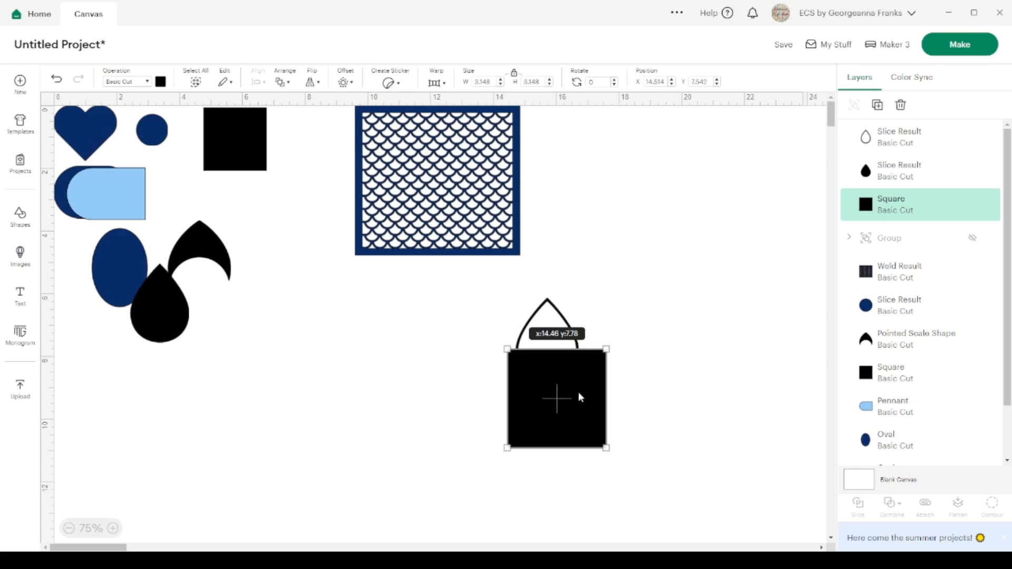
pyautogui.moveTo(580, 397); pyautogui.dragTo(580, 397)
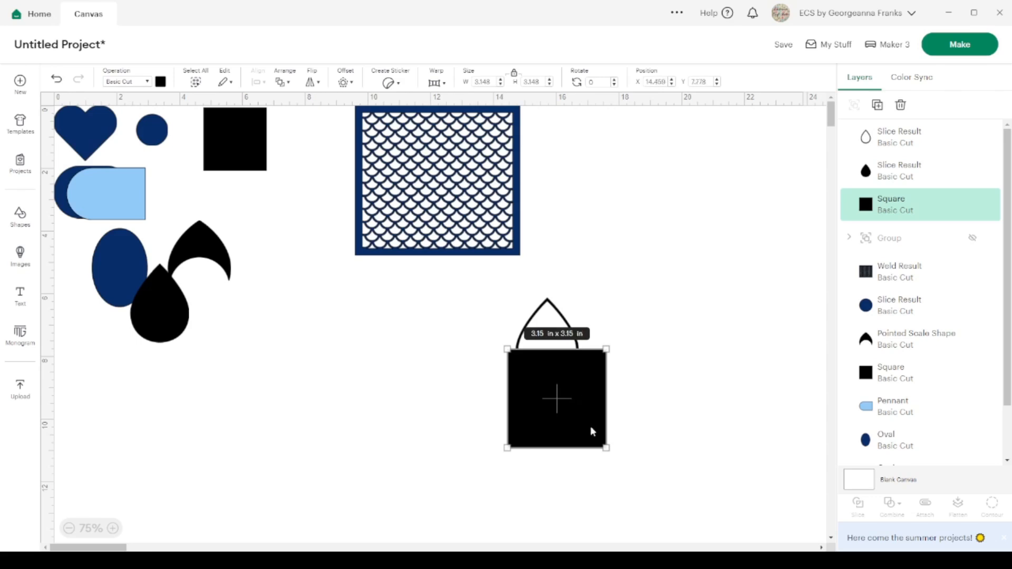
# Slice the teardrop outline with the square and pull the square and both curved bottom pieces away from the pointed arch.
pyautogui.moveTo(629, 504); pyautogui.dragTo(524, 316)
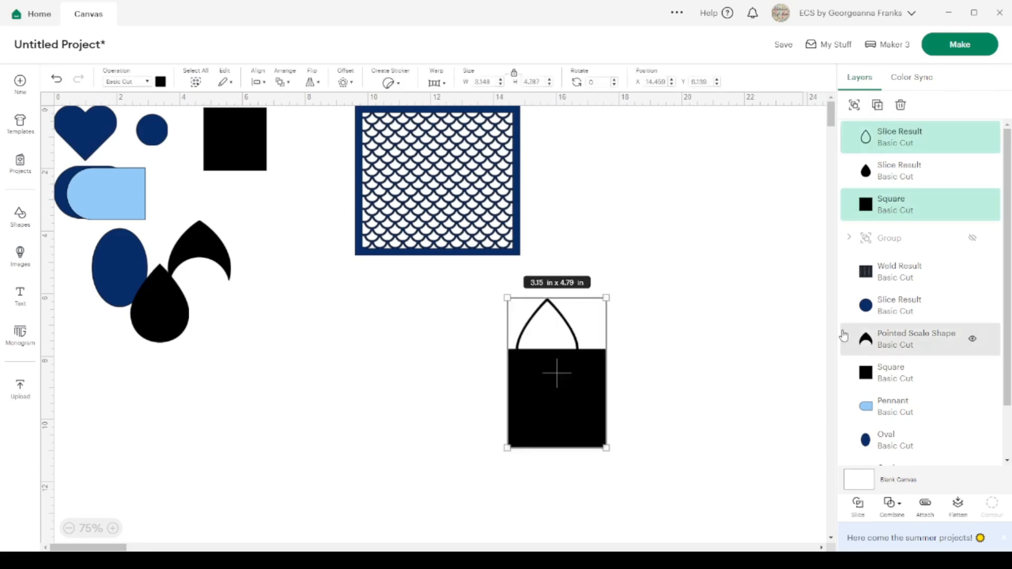
pyautogui.click(857, 505)
pyautogui.moveTo(574, 400); pyautogui.dragTo(397, 430)
pyautogui.moveTo(557, 381); pyautogui.dragTo(647, 274)
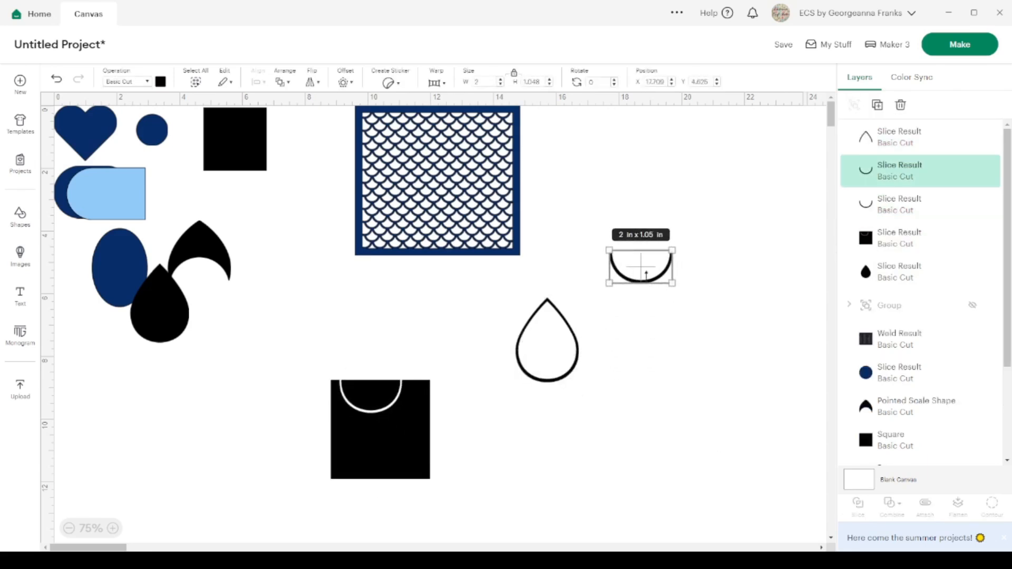
pyautogui.moveTo(564, 377); pyautogui.dragTo(687, 299)
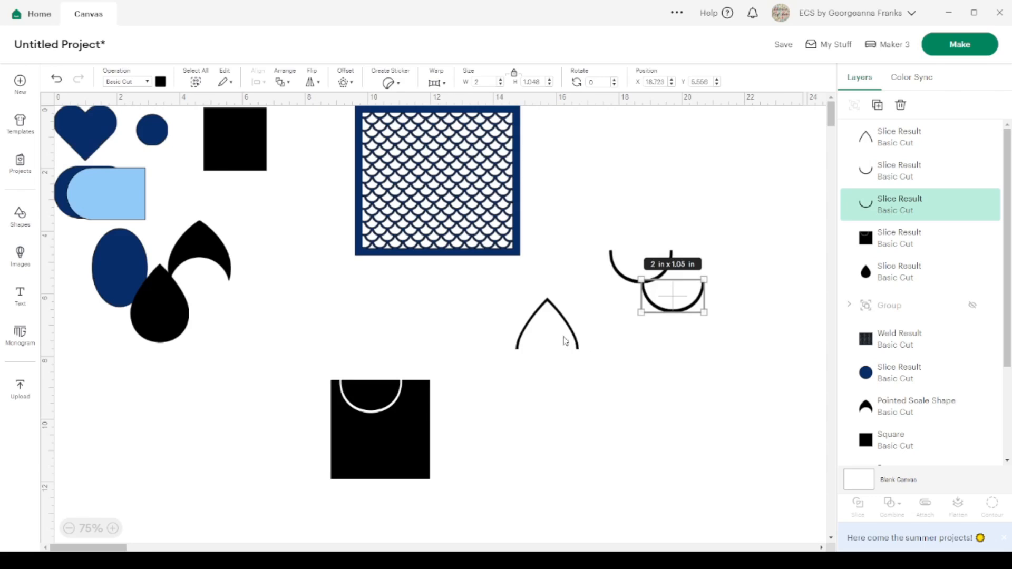
# Flip the pointed arch outline vertically into a V and delete the sliced square.
pyautogui.click(550, 305)
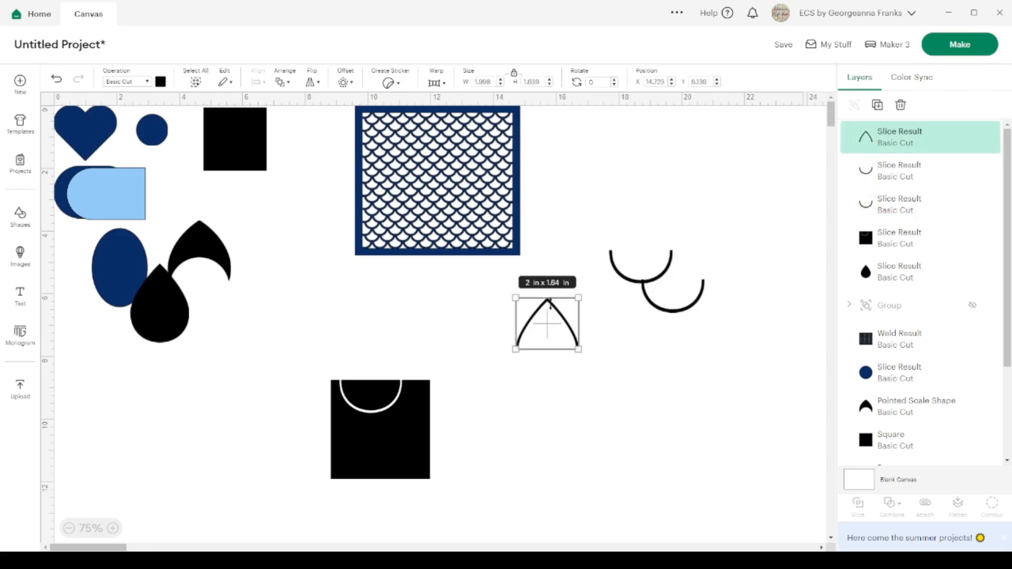
pyautogui.click(311, 82)
pyautogui.click(350, 133)
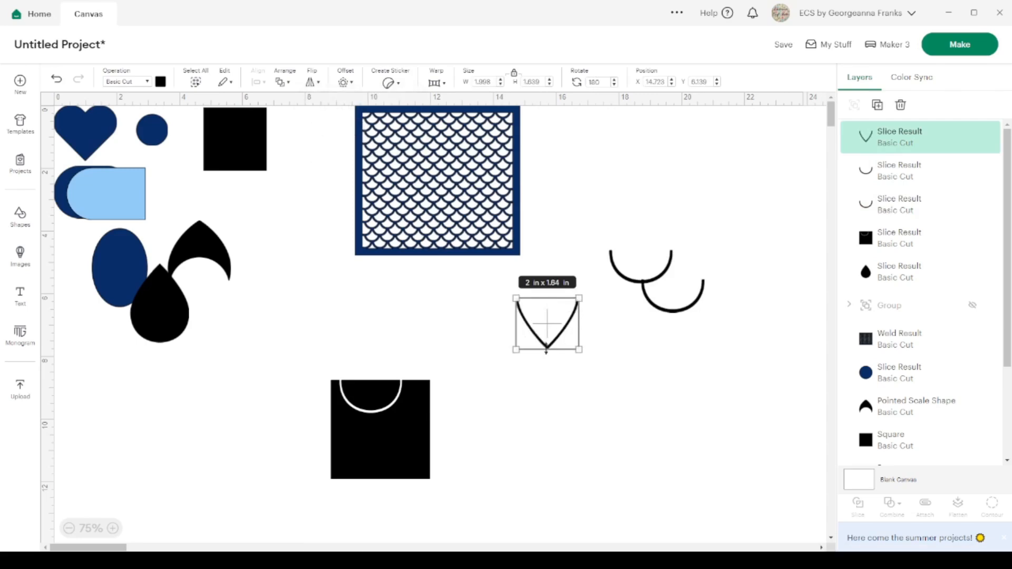
pyautogui.click(385, 430)
pyautogui.press('Delete')
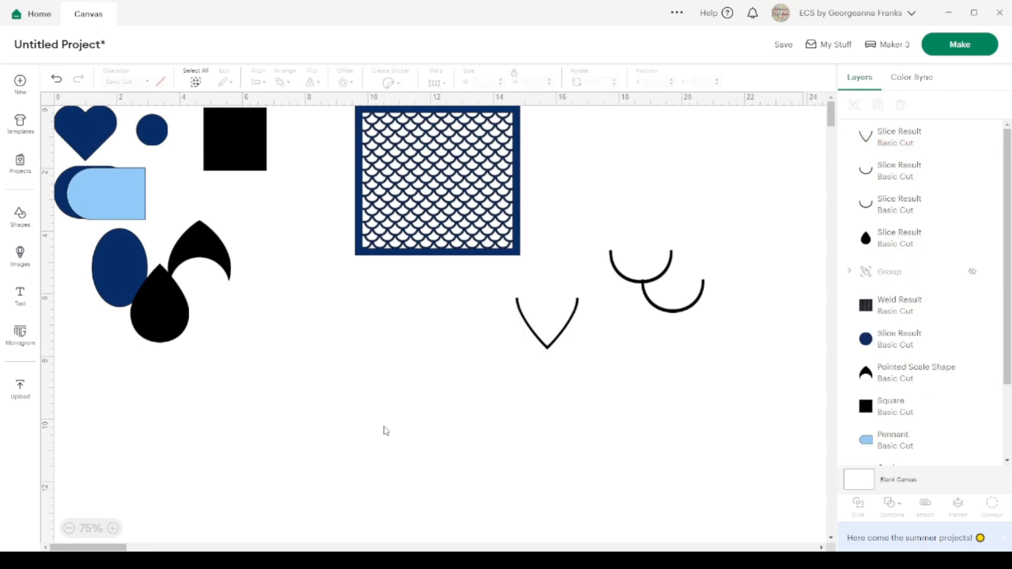
# Move the V outline down to an empty area of the canvas below the other shapes.
pyautogui.moveTo(576, 311); pyautogui.dragTo(348, 407)
pyautogui.scroll(-5, 344, 400)
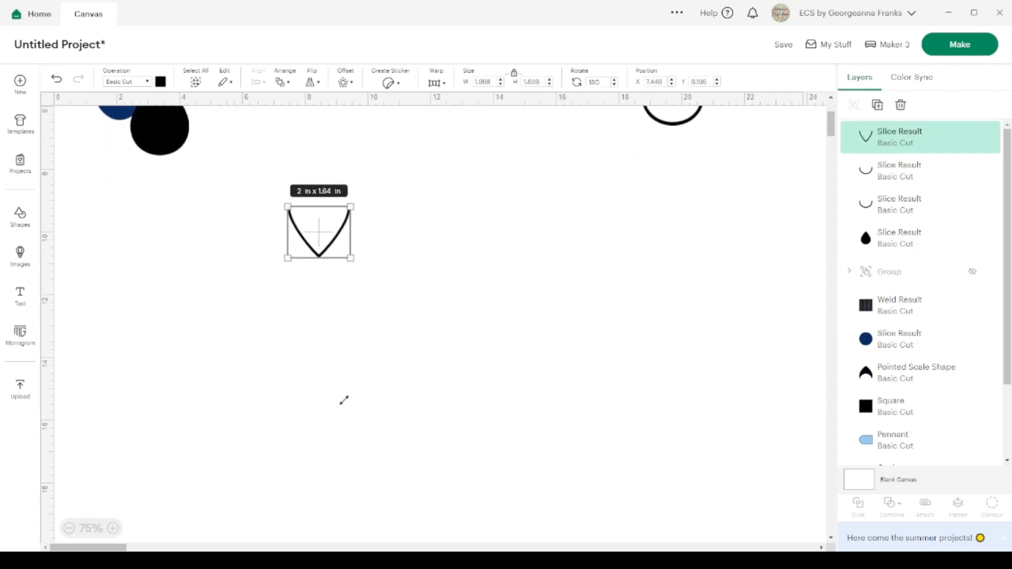
pyautogui.scroll(-2, 344, 400)
pyautogui.moveTo(322, 164); pyautogui.dragTo(328, 278)
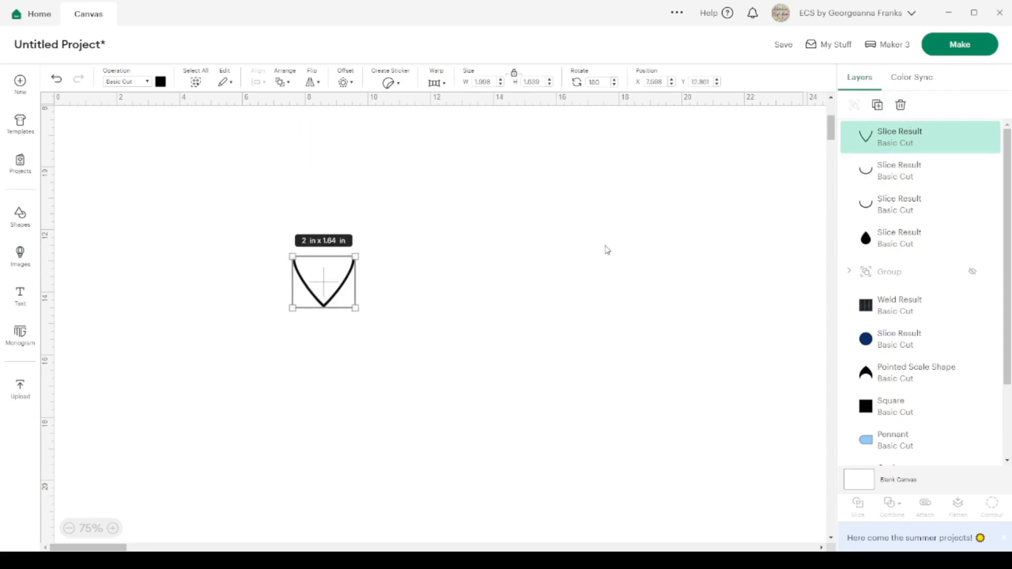
pyautogui.scroll(3, 610, 248)
pyautogui.scroll(-6, 610, 248)
pyautogui.scroll(-1, 609, 250)
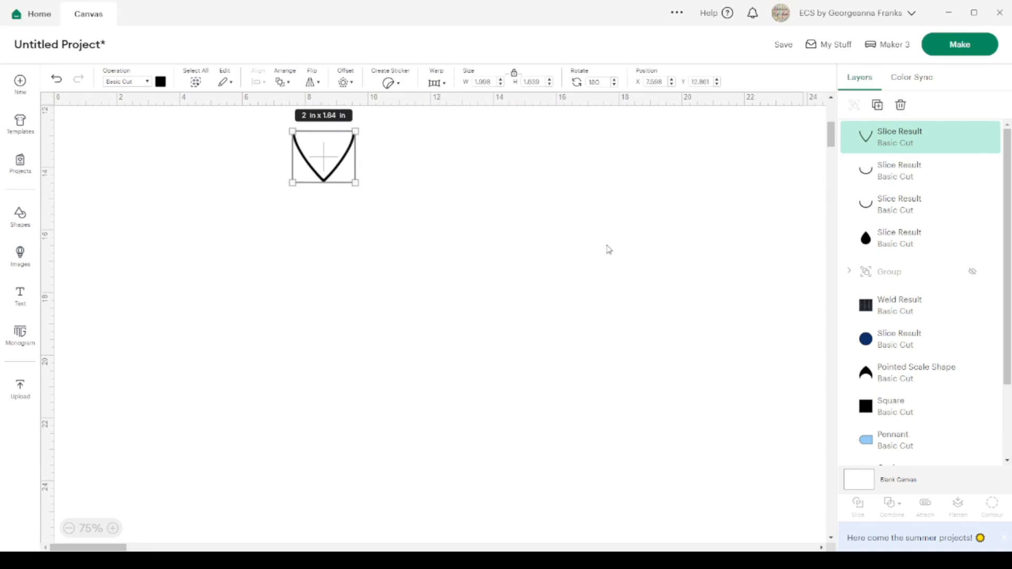
# Duplicate the V outline ten times.
pyautogui.click(879, 106)
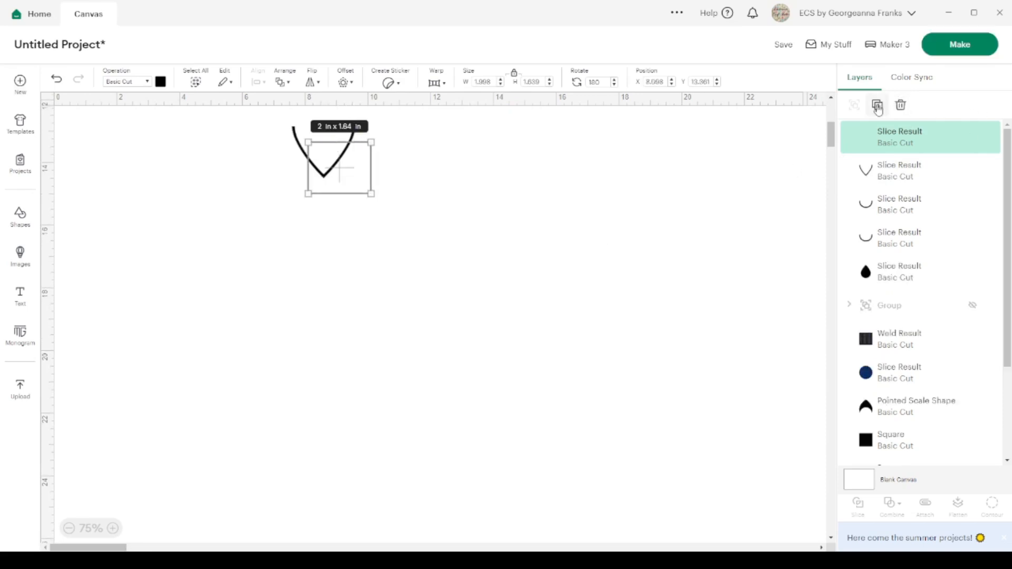
pyautogui.click(879, 106)
pyautogui.click(878, 106)
pyautogui.click(878, 107)
pyautogui.click(877, 107)
pyautogui.click(878, 107)
pyautogui.click(878, 107)
pyautogui.click(878, 106)
pyautogui.click(878, 106)
pyautogui.click(877, 107)
# Select all the V outlines and align them along their top edges.
pyautogui.moveTo(557, 381); pyautogui.dragTo(215, 112)
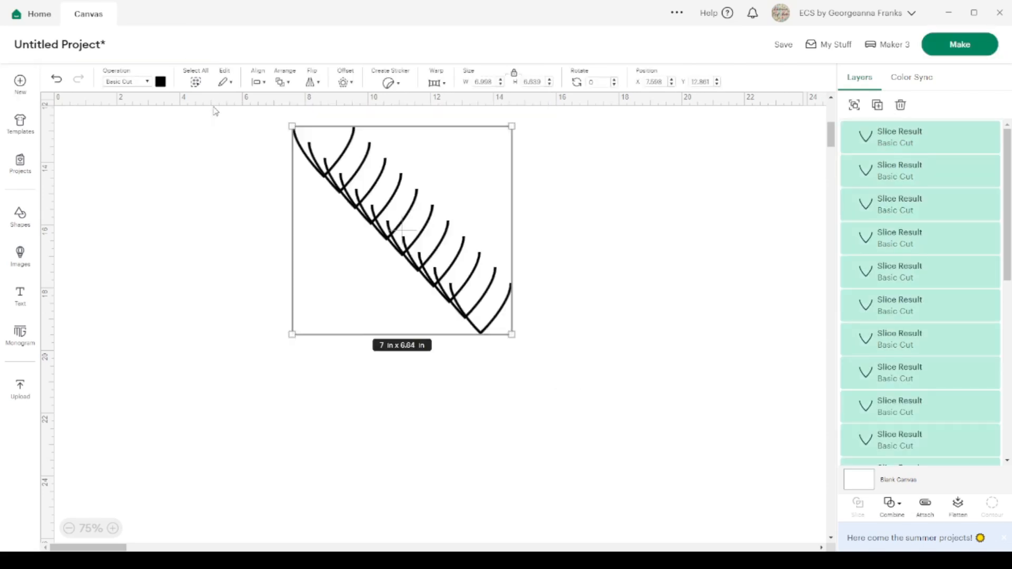
pyautogui.click(262, 83)
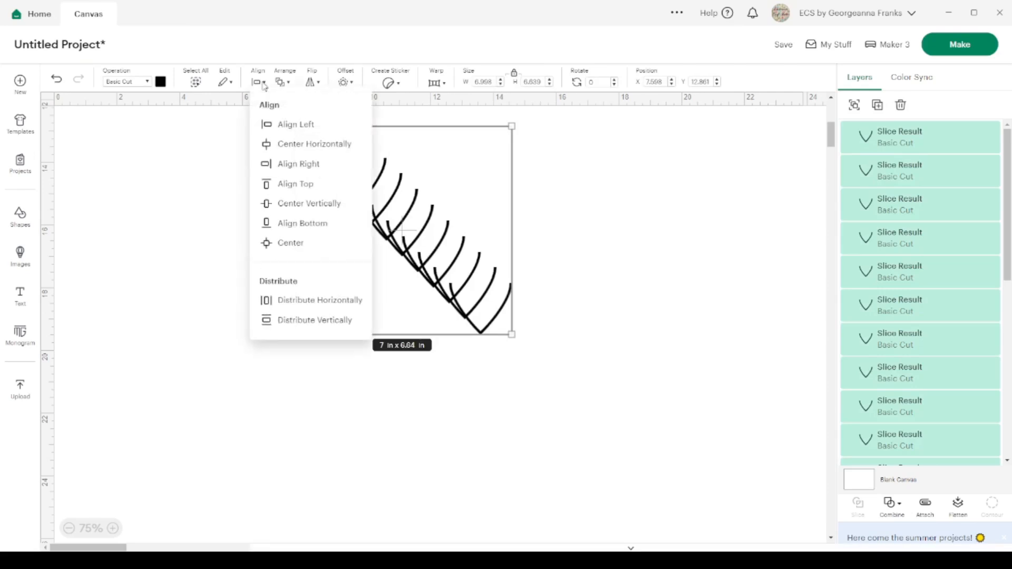
pyautogui.click(301, 186)
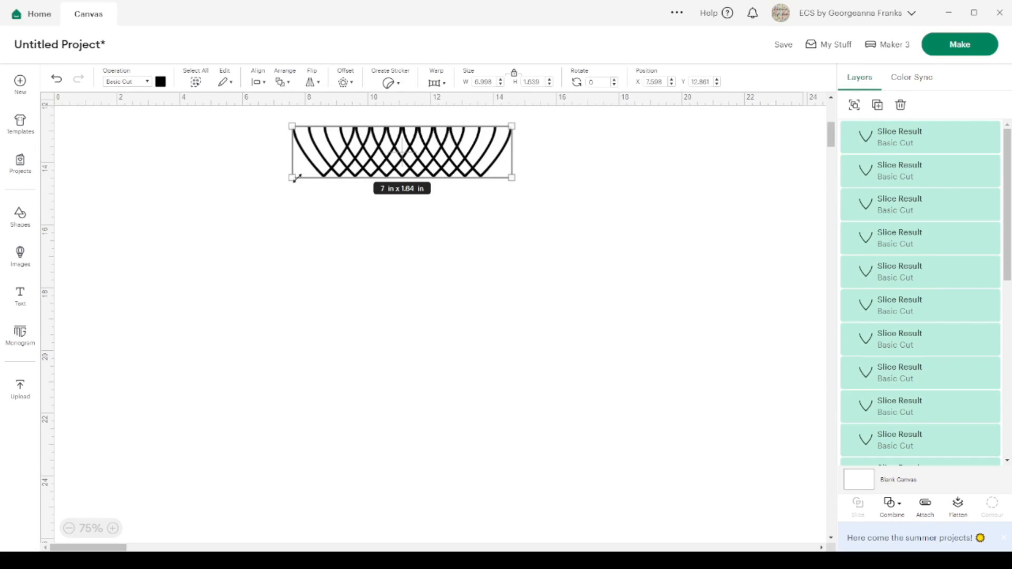
pyautogui.click(430, 263)
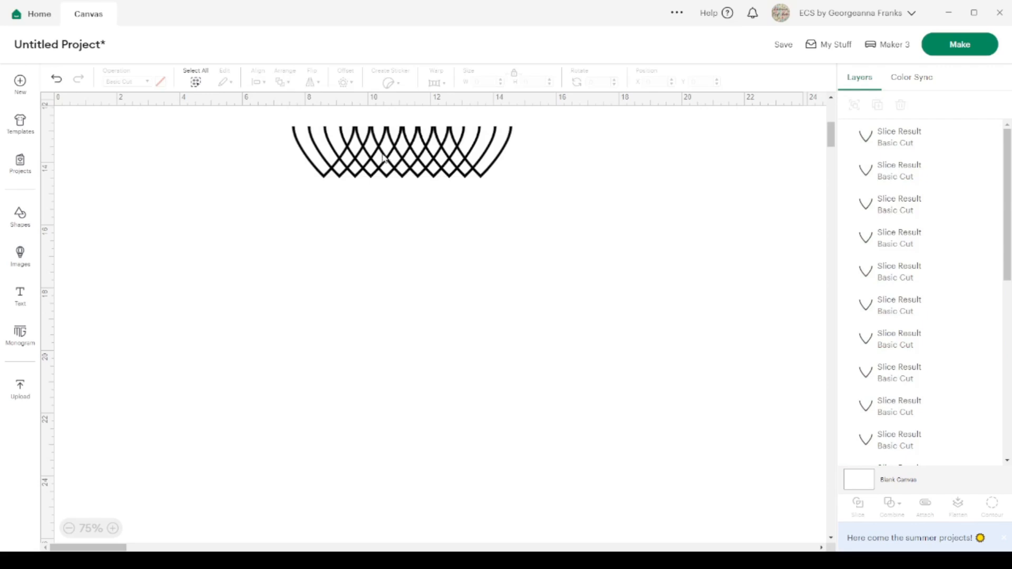
# Nudge the leftmost V left to an X position of about 6.17 in, so its upper end overlaps the start of the next V.
pyautogui.click(326, 175)
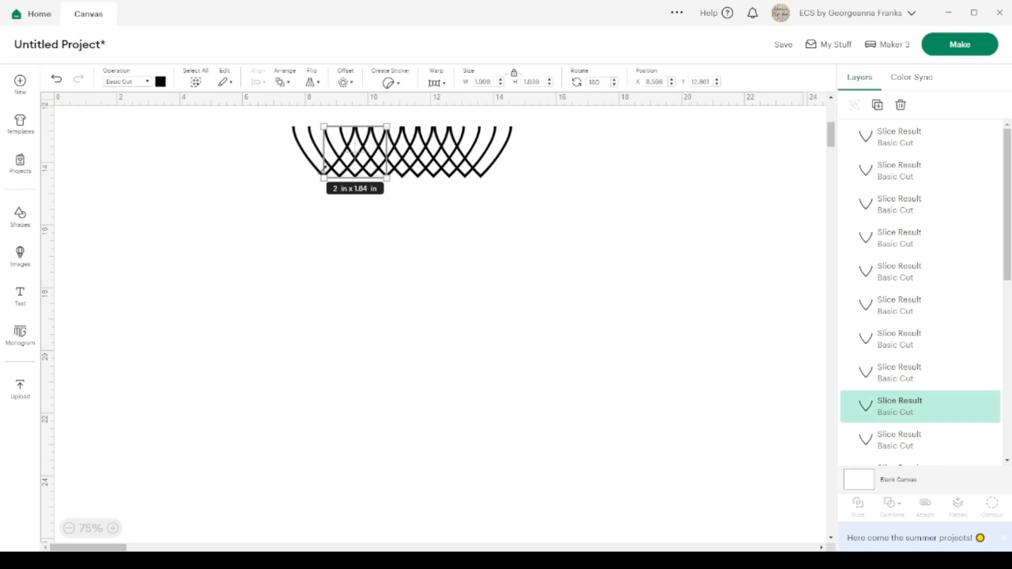
pyautogui.click(294, 143)
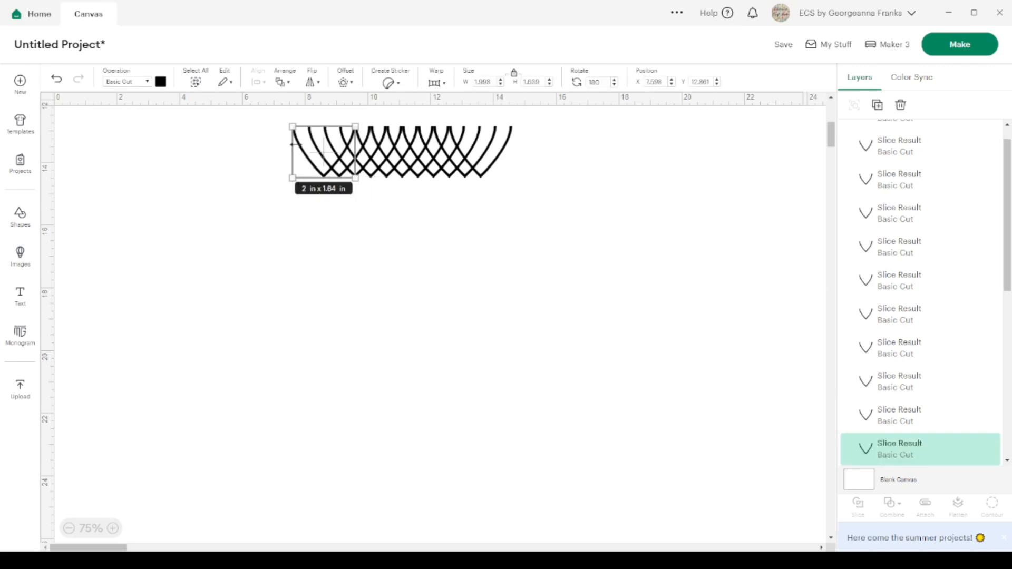
pyautogui.click(121, 528)
pyautogui.click(121, 529)
pyautogui.click(121, 529)
pyautogui.click(121, 528)
pyautogui.click(120, 528)
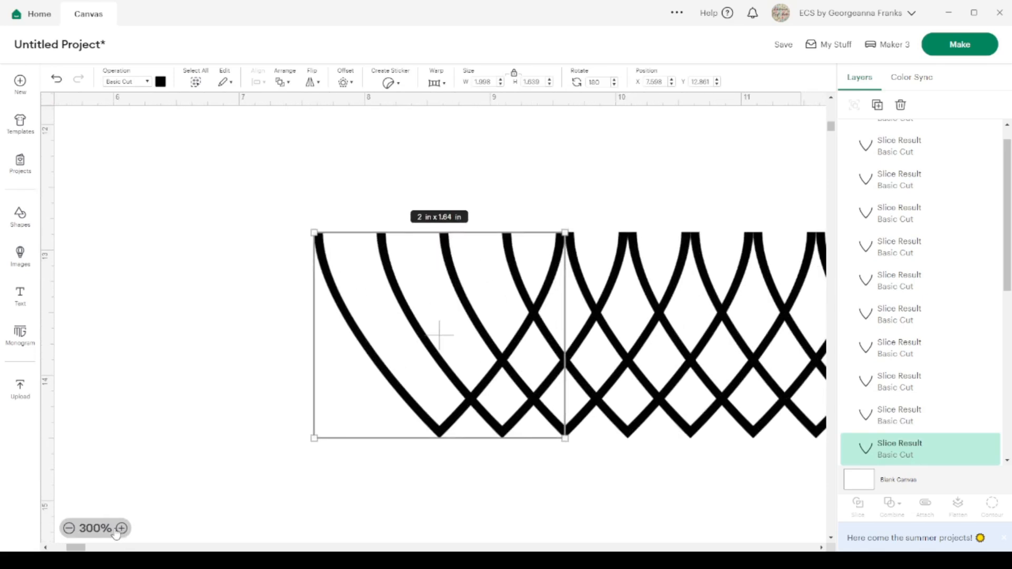
pyautogui.press('Left')
pyautogui.press('Left')
pyautogui.press('Left')
pyautogui.press('Left')
pyautogui.press('Left')
pyautogui.press('Left')
pyautogui.press('Left')
pyautogui.press('Left')
pyautogui.press('Left')
pyautogui.press('Left')
pyautogui.press('Left')
pyautogui.press('Left')
pyautogui.press('Left')
pyautogui.press('Left')
pyautogui.press('Left')
pyautogui.press('Left')
pyautogui.press('Left')
pyautogui.press('Left')
pyautogui.press('Left')
pyautogui.press('Left')
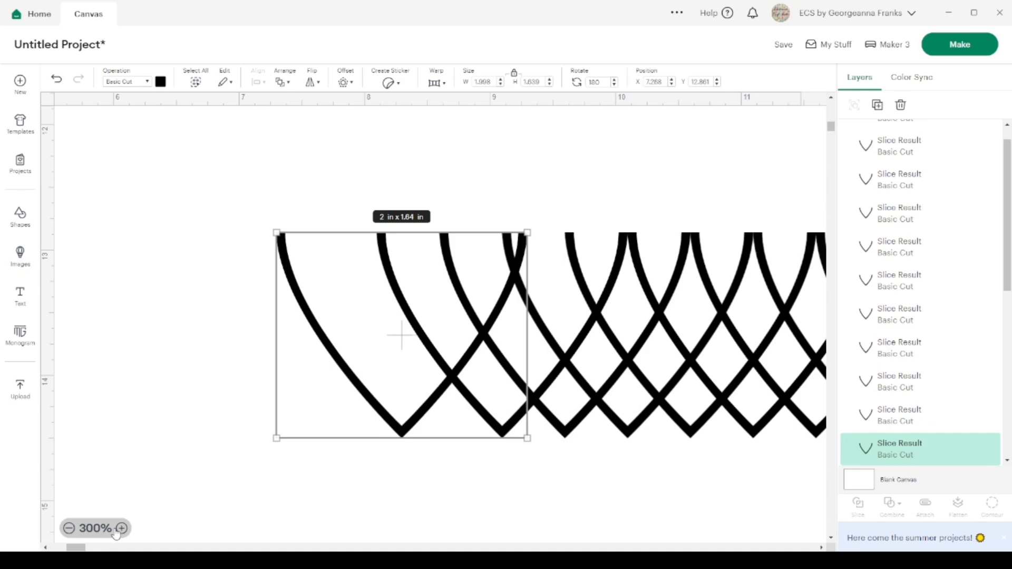
pyautogui.press('Left')
pyautogui.press('Left')
pyautogui.press('Left')
pyautogui.press('Left')
pyautogui.press('Left')
pyautogui.press('Left')
pyautogui.press('Left')
pyautogui.press('Left')
pyautogui.press('Left')
pyautogui.press('Left')
pyautogui.press('Left')
pyautogui.press('Left')
pyautogui.press('Left')
pyautogui.press('Left')
pyautogui.press('Left')
pyautogui.press('Left')
pyautogui.press('Left')
pyautogui.press('Left')
pyautogui.press('Left')
pyautogui.press('Left')
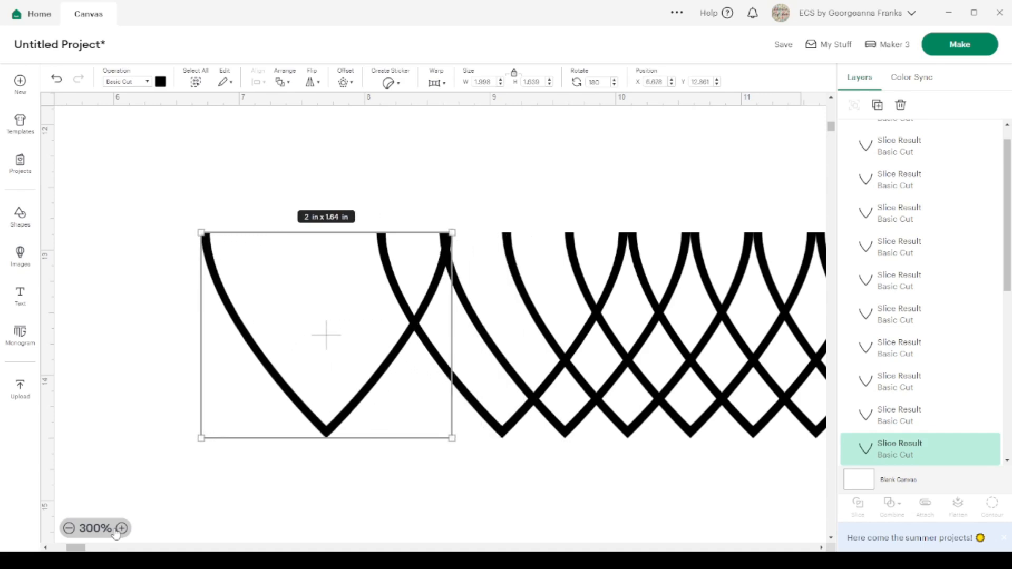
pyautogui.press('Left')
pyautogui.press('Left')
pyautogui.press('Left')
pyautogui.press('Left')
pyautogui.press('Left')
pyautogui.press('Left')
pyautogui.press('Left')
pyautogui.press('Left')
pyautogui.press('Left')
pyautogui.press('Left')
pyautogui.press('Left')
pyautogui.press('Left')
pyautogui.press('Left')
pyautogui.press('Left')
pyautogui.press('Left')
pyautogui.press('Left')
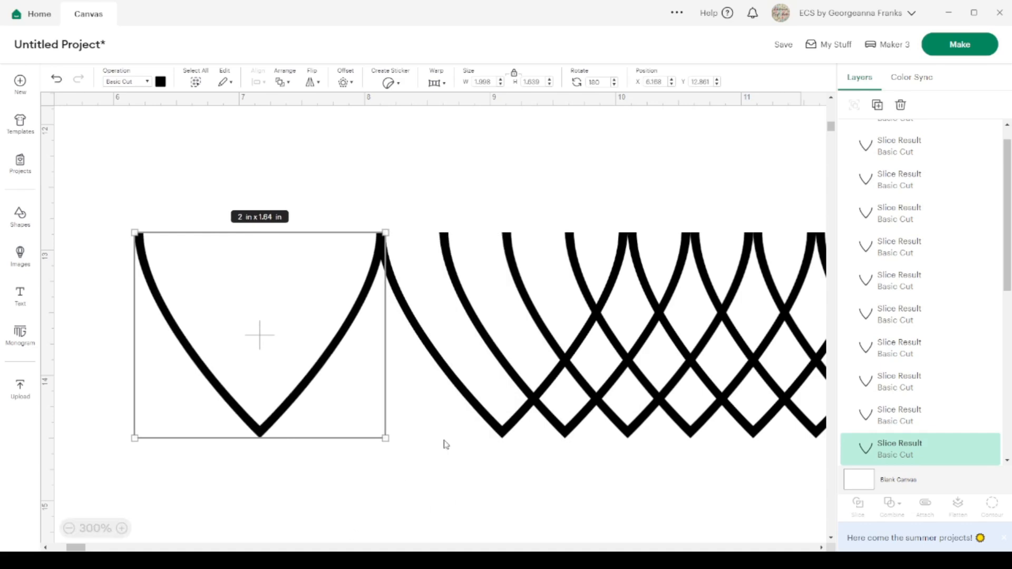
# Select the nine rightmost V outlines and nudge them right to an X position of about 10.03 in, overlapping the upper end of the V before them.
pyautogui.hscroll(5, 709, 516)
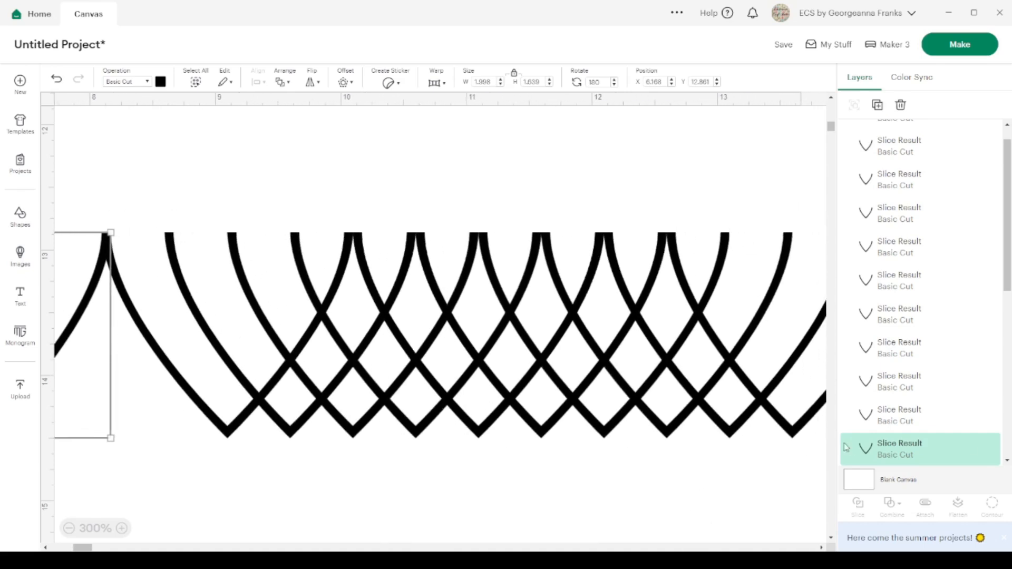
pyautogui.moveTo(810, 477); pyautogui.dragTo(371, 299)
pyautogui.press('Right')
pyautogui.press('Right')
pyautogui.press('Right')
pyautogui.press('Right')
pyautogui.press('Right')
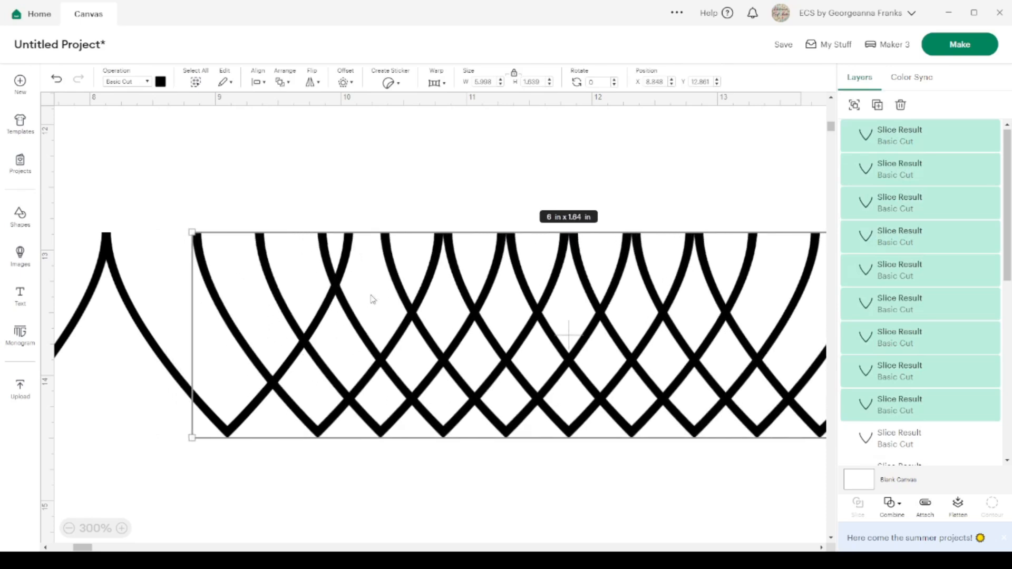
pyautogui.press('Right')
pyautogui.press('Right')
pyautogui.press('Right')
pyautogui.press('Right')
pyautogui.press('Right')
pyautogui.press('Right')
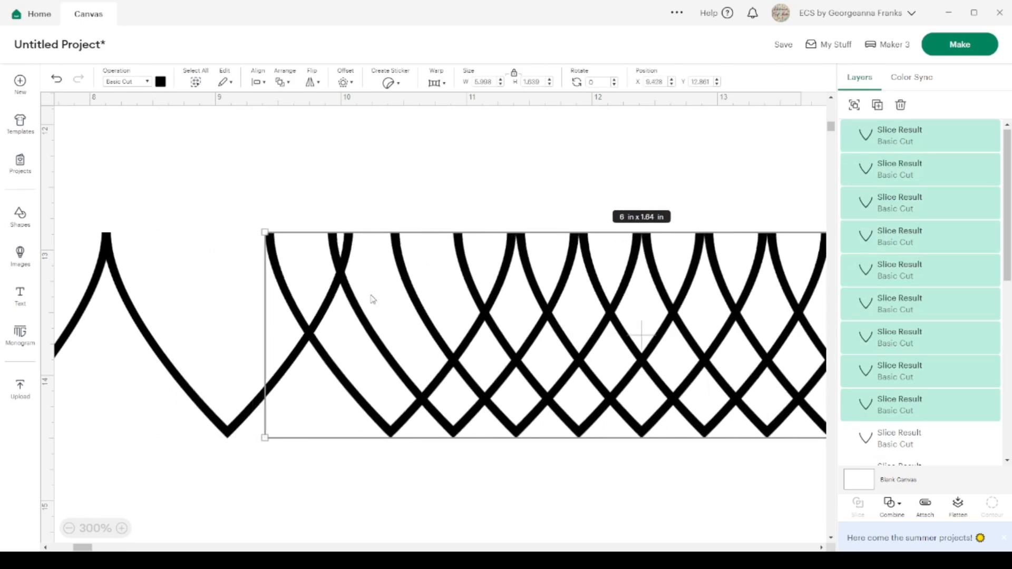
pyautogui.press('Right')
pyautogui.press('Right')
pyautogui.press('Right')
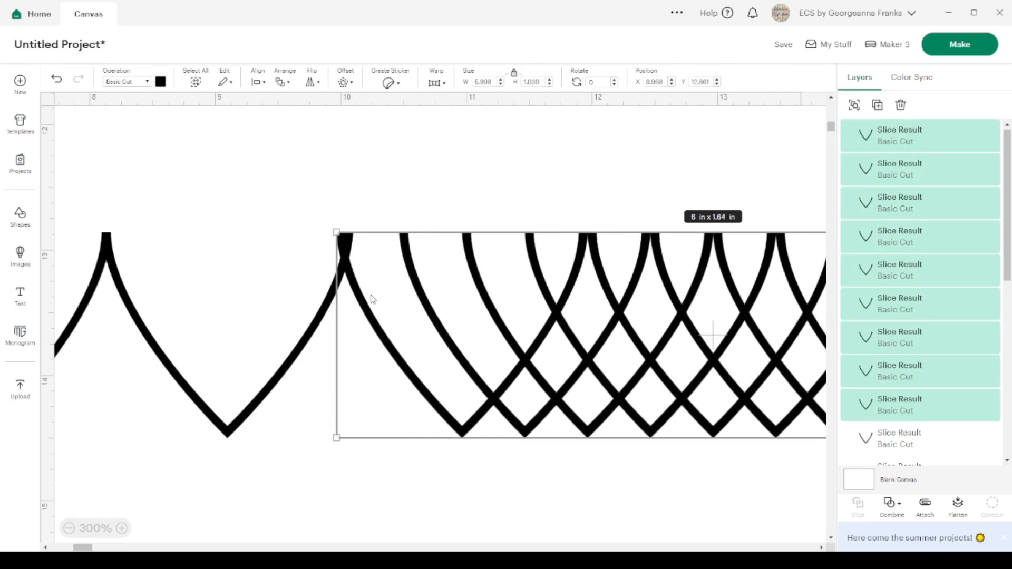
pyautogui.press('Right')
pyautogui.press('Right')
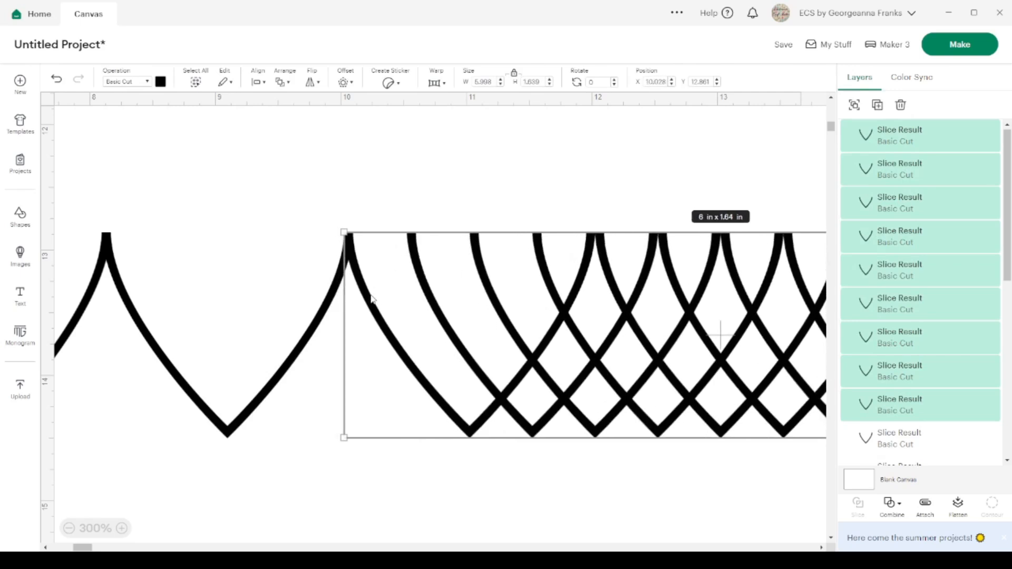
# Select the eight rightmost V outlines and nudge them right to an X position of about 11.96 in, joining the V before them.
pyautogui.hscroll(8, 441, 389)
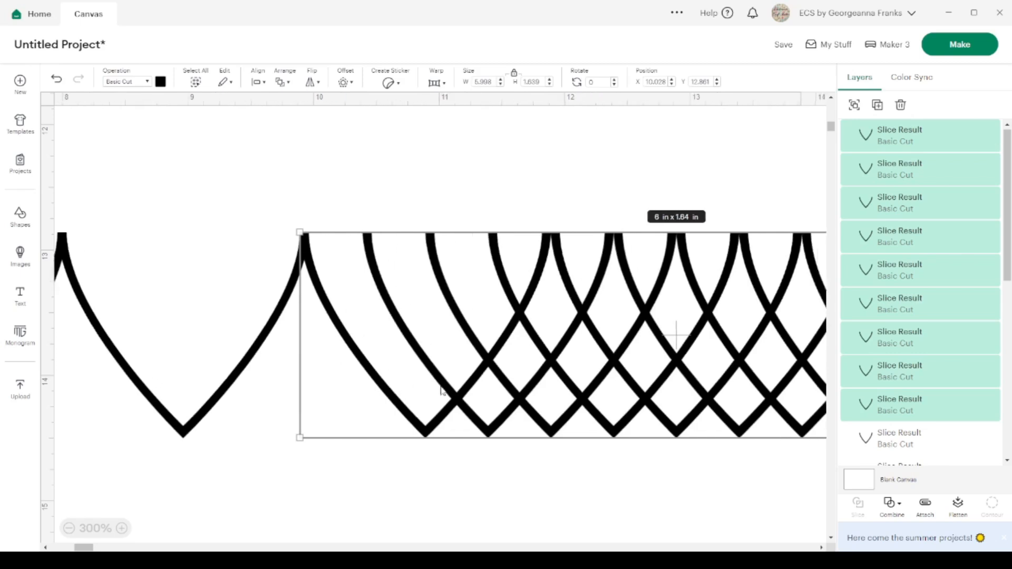
pyautogui.moveTo(698, 485); pyautogui.dragTo(273, 289)
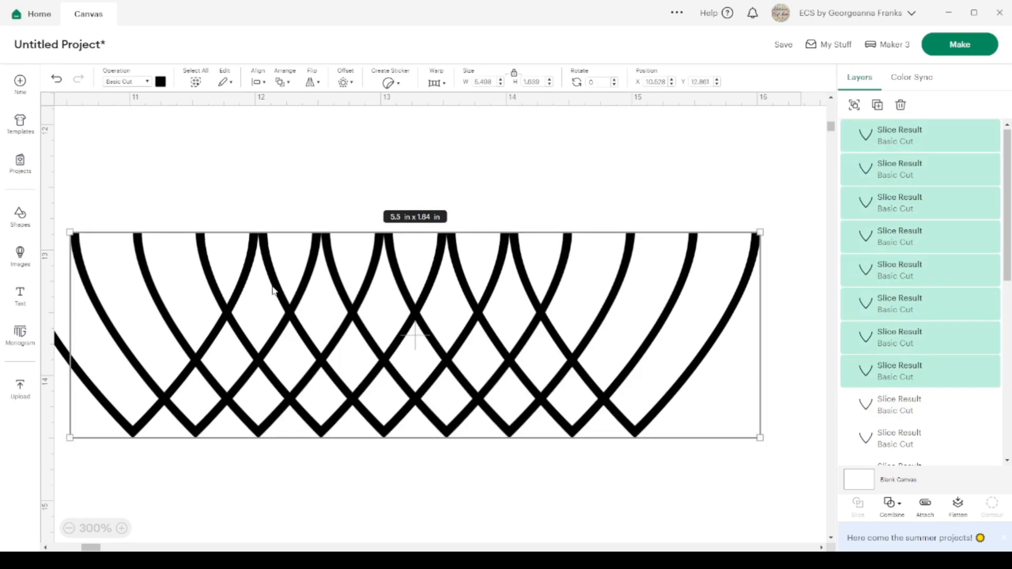
pyautogui.press('Right')
pyautogui.press('Right')
pyautogui.press('Right')
pyautogui.press('Right')
pyautogui.press('Right')
pyautogui.press('Right')
pyautogui.press('Right')
pyautogui.press('Right')
pyautogui.press('Right')
pyautogui.press('Right')
pyautogui.press('Right')
pyautogui.press('Right')
pyautogui.press('Right')
pyautogui.press('Right')
pyautogui.press('Right')
pyautogui.press('Right')
pyautogui.press('Right')
pyautogui.press('Right')
pyautogui.press('Right')
pyautogui.press('Right')
pyautogui.press('Right')
pyautogui.press('Right')
pyautogui.press('Right')
pyautogui.press('Right')
pyautogui.press('Right')
pyautogui.press('Right')
pyautogui.press('Right')
pyautogui.press('Right')
pyautogui.press('Right')
pyautogui.press('Right')
pyautogui.press('Right')
pyautogui.press('Right')
pyautogui.press('Right')
pyautogui.press('Right')
pyautogui.press('Right')
pyautogui.press('Right')
pyautogui.press('Right')
pyautogui.press('Right')
pyautogui.press('Right')
pyautogui.press('Right')
pyautogui.press('Right')
pyautogui.press('Right')
pyautogui.press('Right')
pyautogui.press('Right')
pyautogui.press('Right')
pyautogui.press('Right')
pyautogui.press('Right')
pyautogui.press('Right')
pyautogui.press('Right')
pyautogui.press('Right')
pyautogui.press('Right')
pyautogui.press('Right')
pyautogui.press('Right')
pyautogui.press('Right')
pyautogui.press('Right')
pyautogui.press('Right')
pyautogui.press('Right')
pyautogui.press('Right')
pyautogui.press('Right')
pyautogui.press('Right')
pyautogui.press('Left')
# Select the seven rightmost V outlines and nudge them right to about X 13.89 in, so the first overlaps the preceding V's upper end.
pyautogui.hscroll(5, 273, 289)
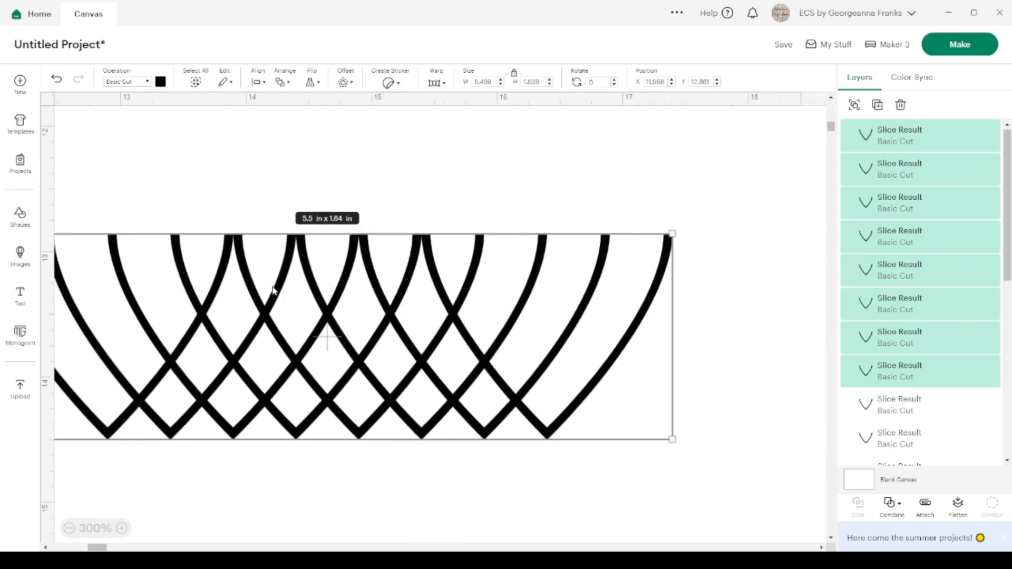
pyautogui.moveTo(646, 485); pyautogui.dragTo(194, 367)
pyautogui.hscroll(-3, 195, 369)
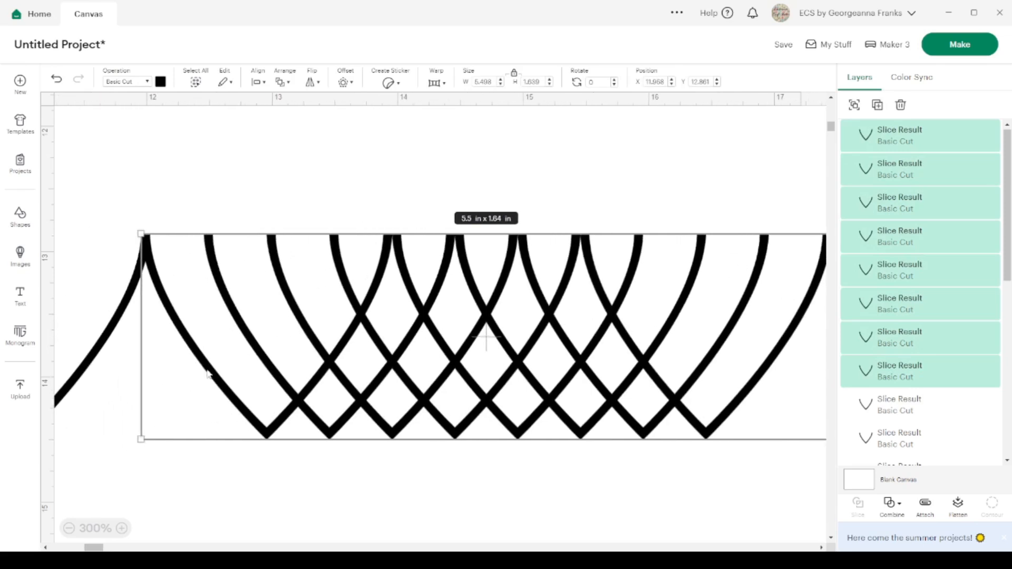
pyautogui.moveTo(787, 486); pyautogui.dragTo(425, 231)
pyautogui.press('Right')
pyautogui.press('Right')
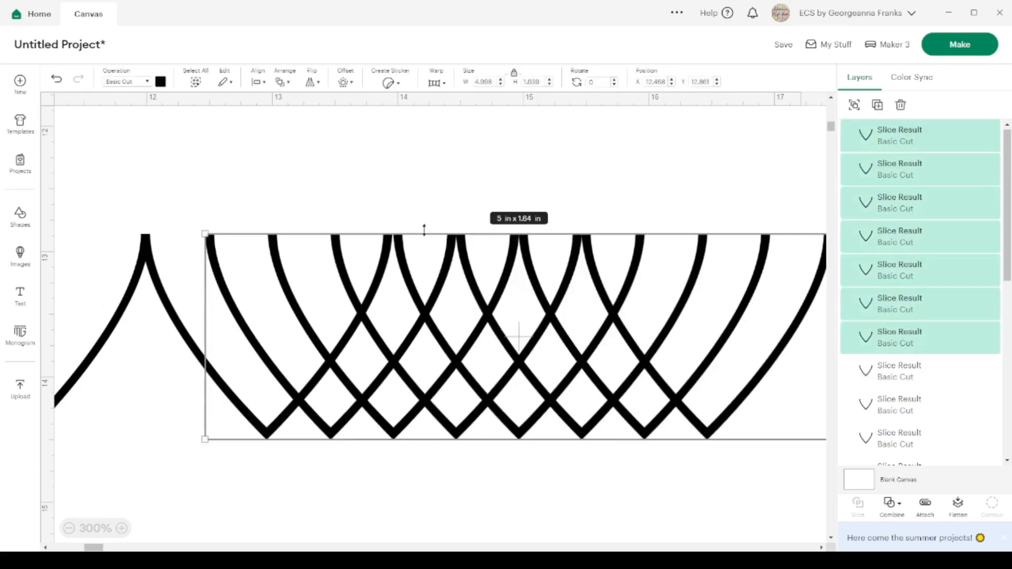
pyautogui.press('Right')
pyautogui.press('Right')
pyautogui.press('Right')
pyautogui.press('Right')
pyautogui.press('Right')
pyautogui.press('Right')
pyautogui.press('Right')
pyautogui.press('Right')
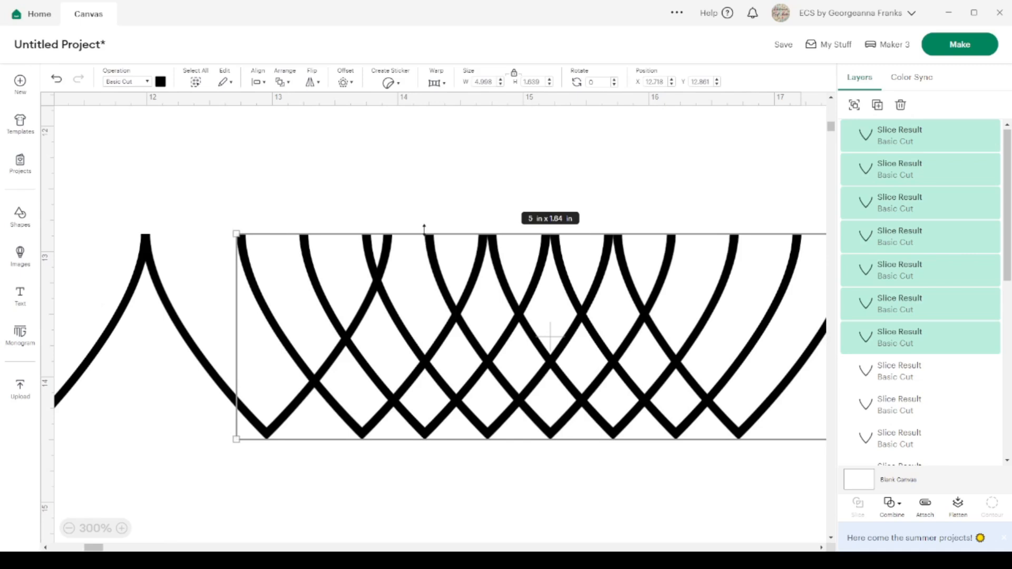
pyautogui.press('Right')
pyautogui.press('Right')
pyautogui.press('Right')
pyautogui.press('Right')
pyautogui.press('Right')
pyautogui.press('Right')
pyautogui.press('Right')
pyautogui.press('Right')
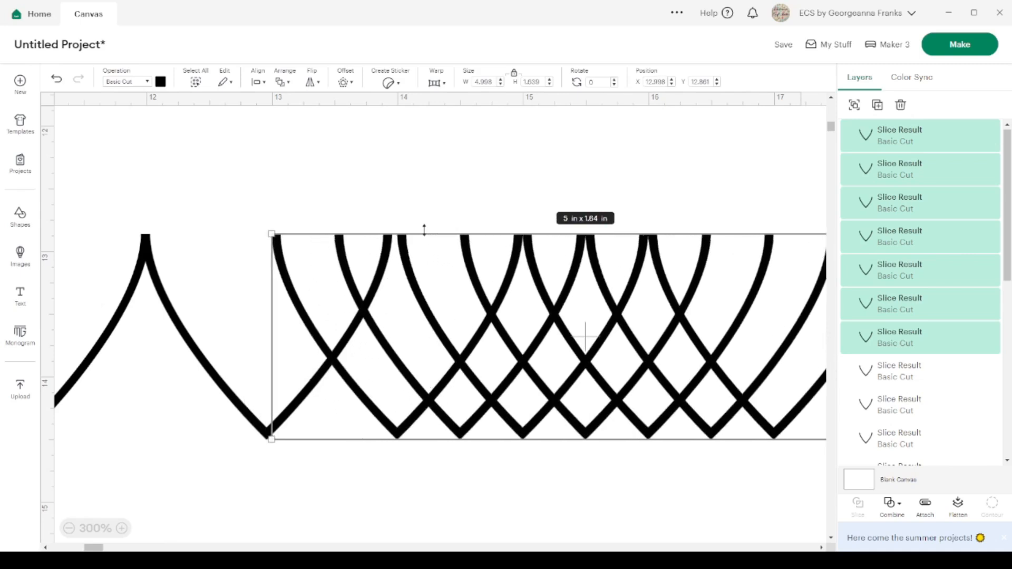
pyautogui.press('Right')
pyautogui.press('Right')
pyautogui.press('Right')
pyautogui.press('Right')
pyautogui.press('Right')
pyautogui.press('Right')
pyautogui.press('Right')
pyautogui.press('Right')
pyautogui.press('Right')
pyautogui.press('Right')
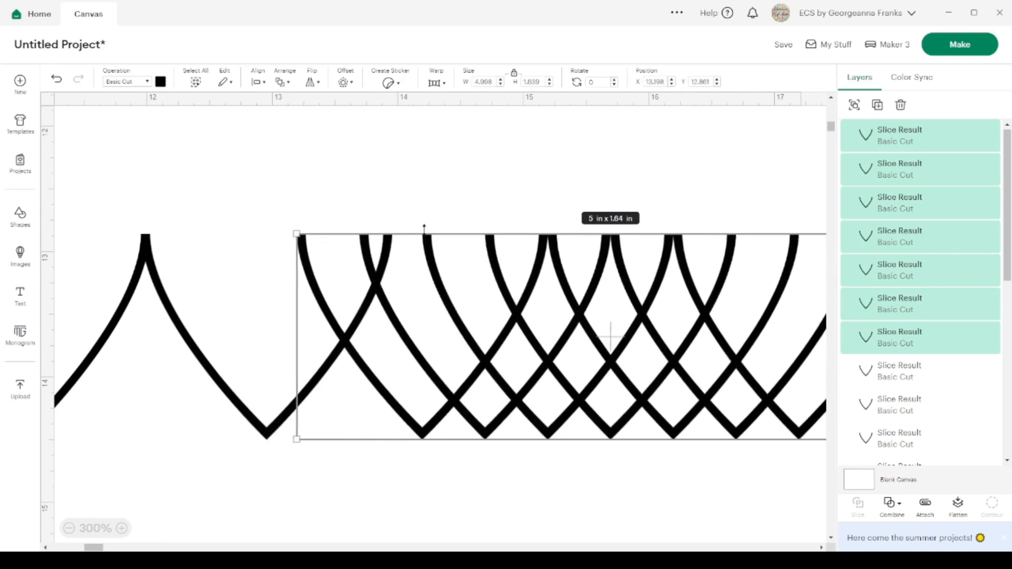
pyautogui.press('Right')
pyautogui.press('Right')
pyautogui.press('Right')
pyautogui.press('Right')
pyautogui.press('Right')
pyautogui.press('Right')
pyautogui.press('Right')
pyautogui.press('Right')
pyautogui.press('Right')
pyautogui.press('Right')
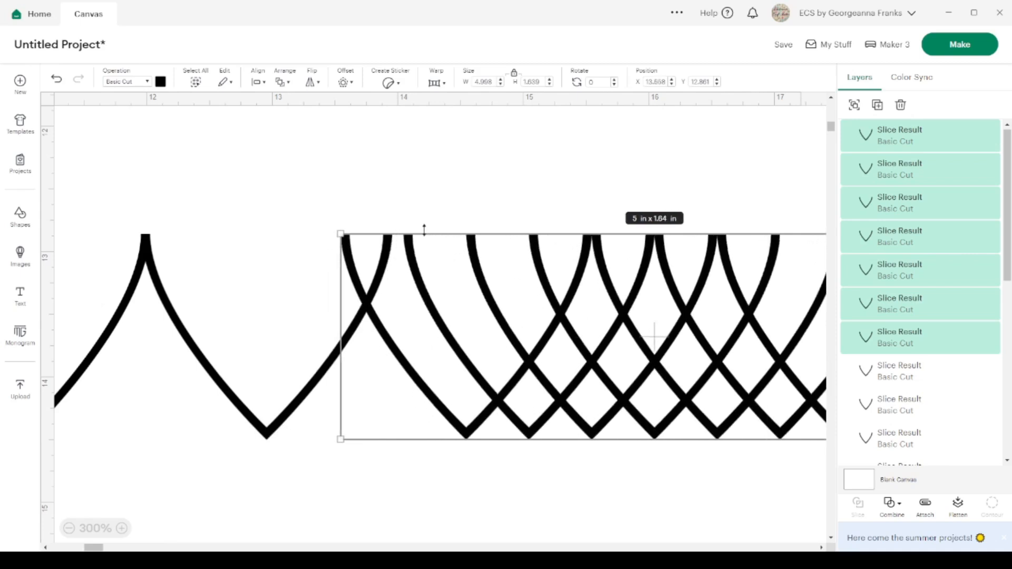
pyautogui.press('Right')
pyautogui.press('Right')
pyautogui.press('Right')
pyautogui.press('Right')
pyautogui.press('Right')
pyautogui.press('Right')
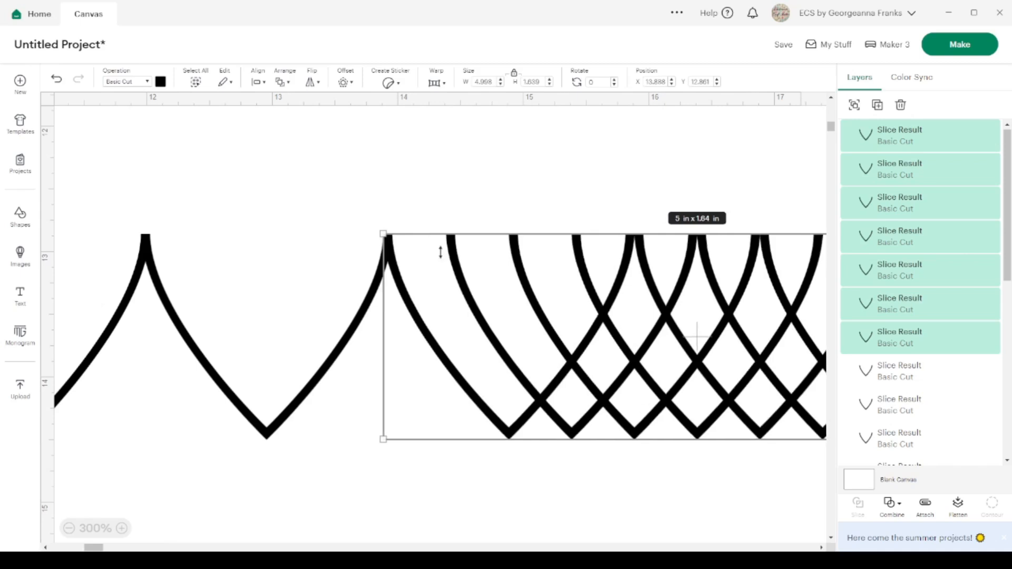
# Select the six rightmost V outlines and nudge them right to about X 15.82 in, overlapping the preceding V's upper end.
pyautogui.hscroll(5, 533, 364)
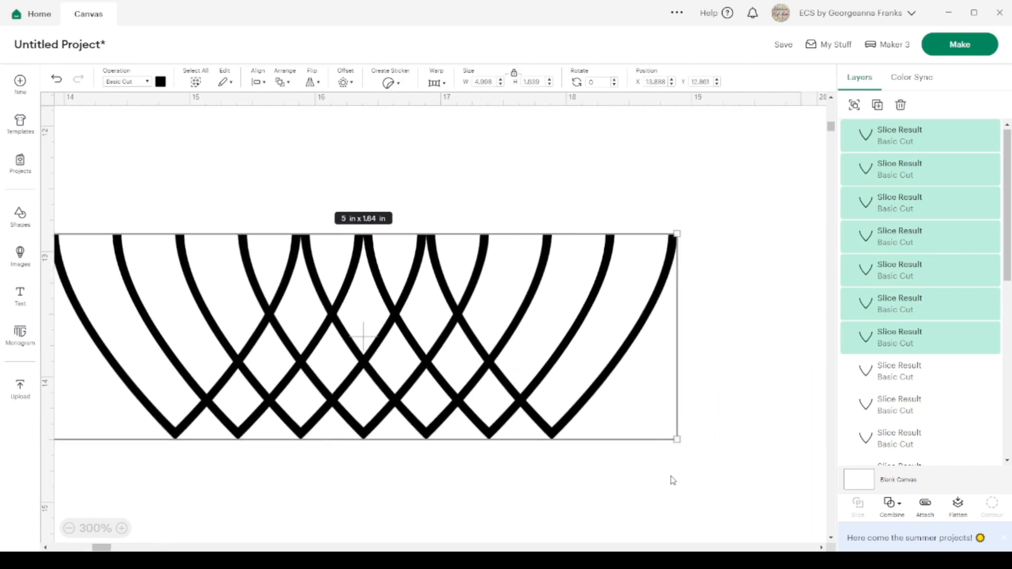
pyautogui.moveTo(672, 478); pyautogui.dragTo(345, 231)
pyautogui.press('Right')
pyautogui.press('Right')
pyautogui.press('Right')
pyautogui.press('Right')
pyautogui.press('Right')
pyautogui.press('Right')
pyautogui.press('Right')
pyautogui.press('Right')
pyautogui.press('Right')
pyautogui.press('Right')
pyautogui.press('Right')
pyautogui.press('Right')
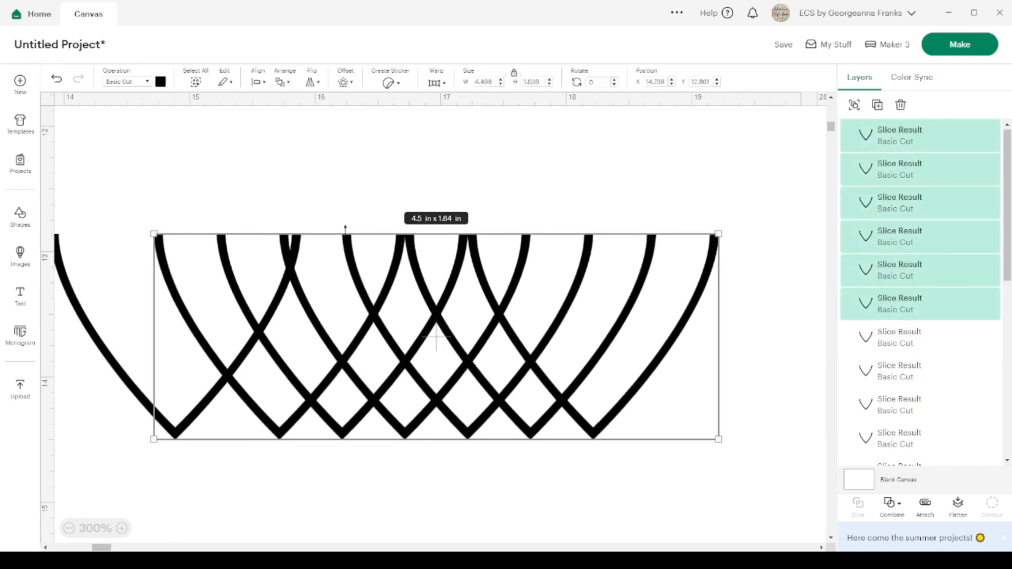
pyautogui.press('Right')
pyautogui.press('Right')
pyautogui.press('Right')
pyautogui.press('Right')
pyautogui.press('Right')
pyautogui.press('Right')
pyautogui.press('Right')
pyautogui.press('Right')
pyautogui.press('Right')
pyautogui.press('Right')
pyautogui.press('Right')
pyautogui.press('Right')
pyautogui.press('Right')
pyautogui.press('Right')
pyautogui.press('Right')
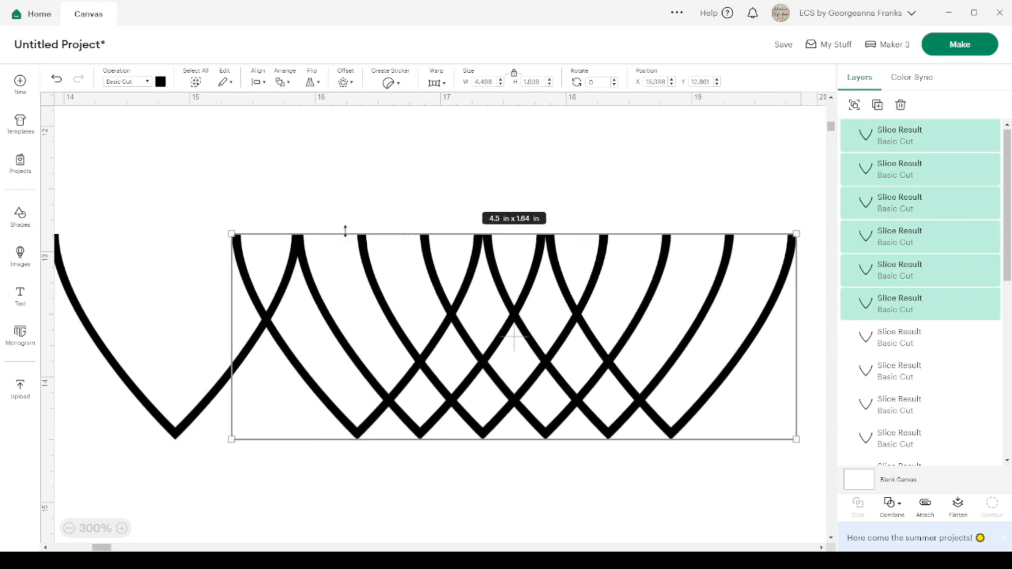
pyautogui.press('Right')
pyautogui.press('Right')
pyautogui.press('Right')
pyautogui.press('Right')
pyautogui.press('Right')
pyautogui.press('Right')
pyautogui.press('Right')
pyautogui.press('Right')
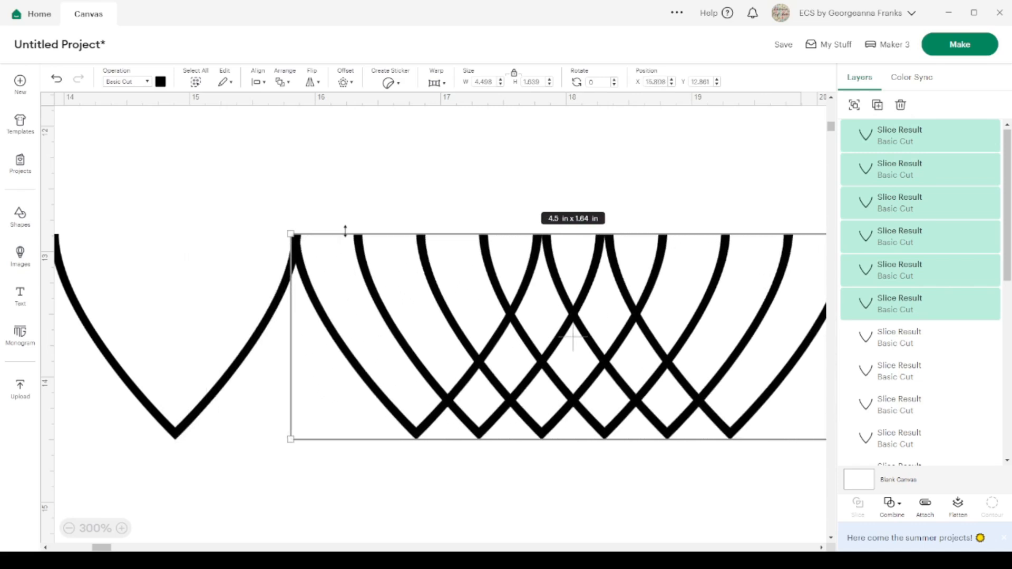
pyautogui.press('Left')
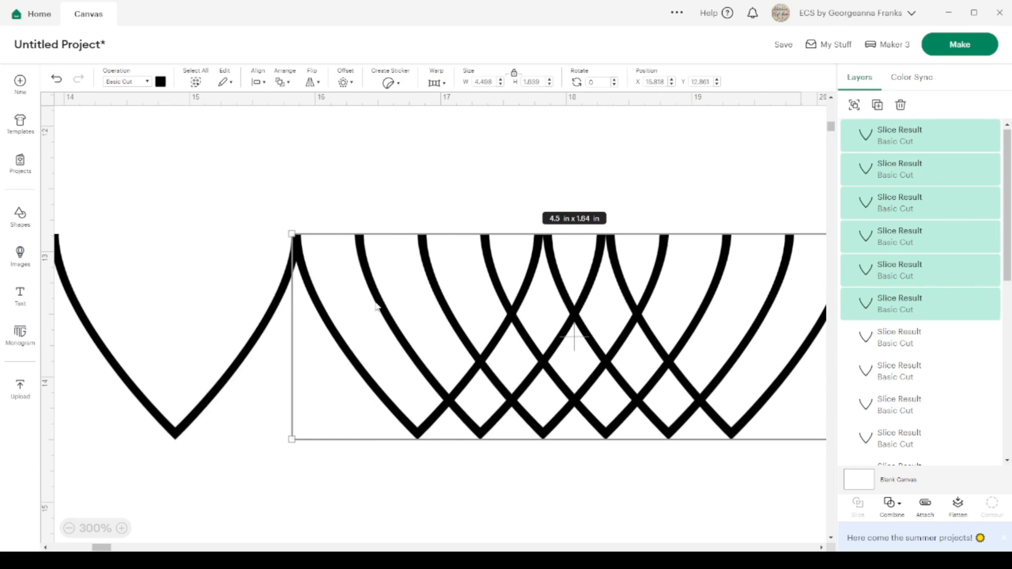
# Select the five rightmost V outlines and move them right to about X 17.69 in, meeting the upper end of the preceding V.
pyautogui.click(69, 529)
pyautogui.click(68, 529)
pyautogui.click(68, 529)
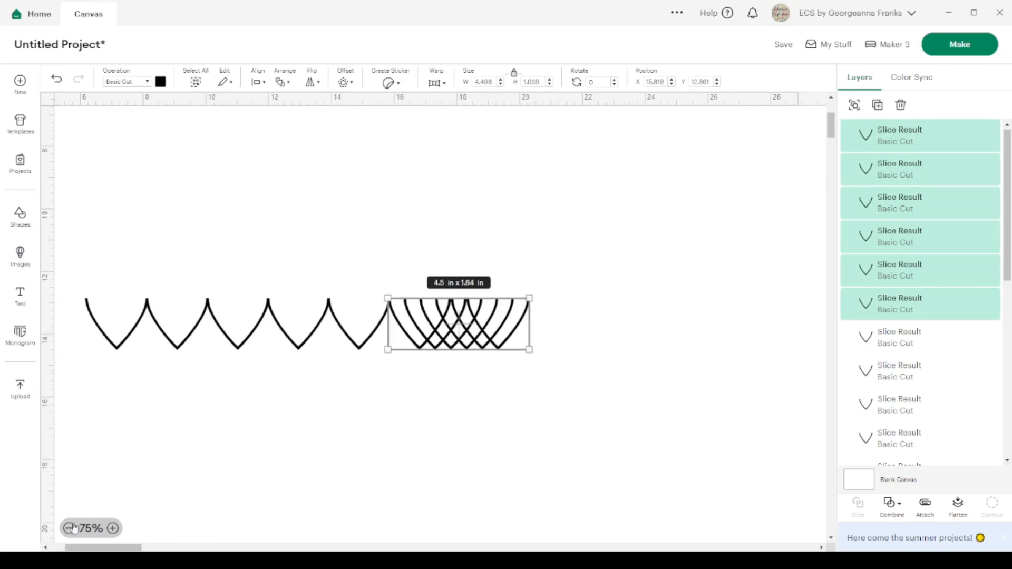
pyautogui.click(566, 372)
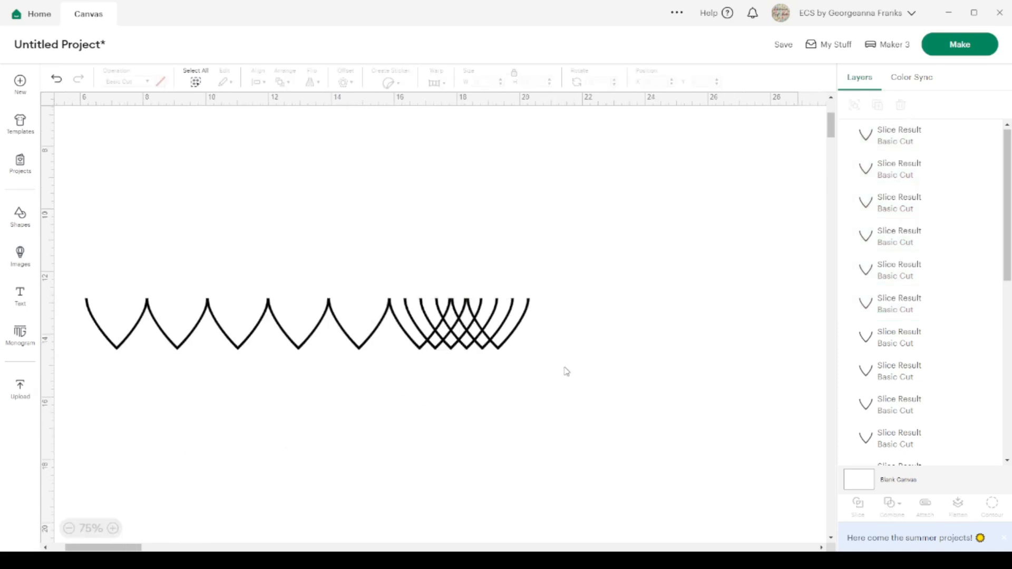
pyautogui.moveTo(464, 286)
pyautogui.mouseDown()
pyautogui.moveTo(455, 290)
pyautogui.moveTo(466, 291)
pyautogui.mouseUp()
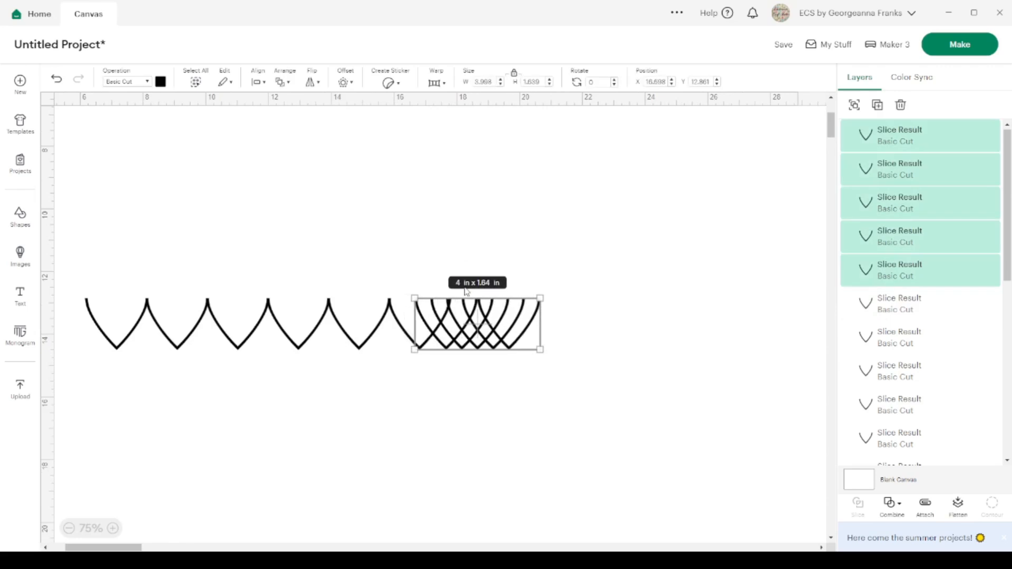
pyautogui.press('Right')
pyautogui.press('Right')
pyautogui.press('Right')
pyautogui.press('Right')
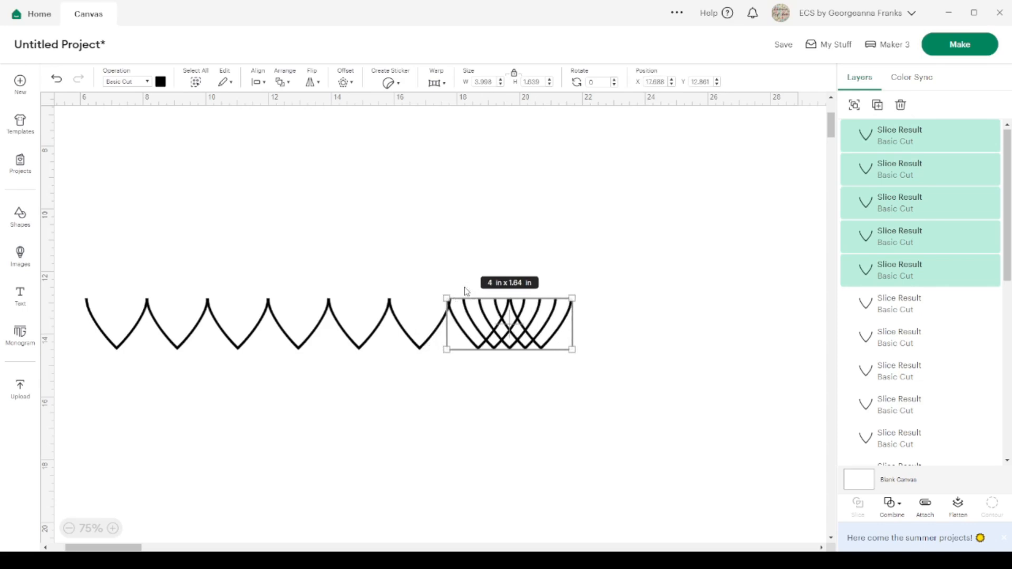
# Select the four rightmost V outlines and move them to about X 19.70 in and Y 12.83 in, beside the preceding V.
pyautogui.moveTo(606, 384); pyautogui.dragTo(547, 313)
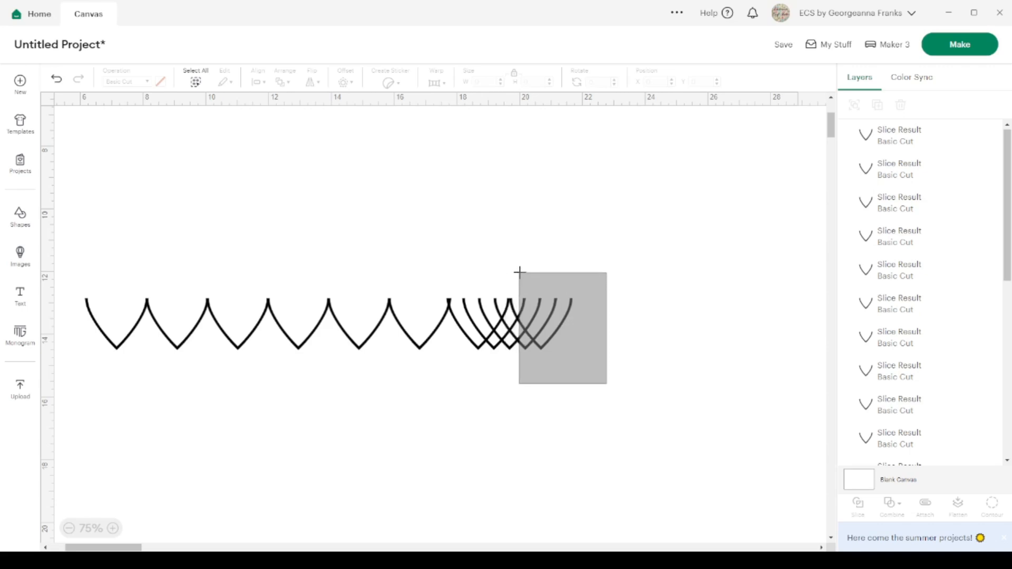
pyautogui.moveTo(519, 272); pyautogui.dragTo(521, 276)
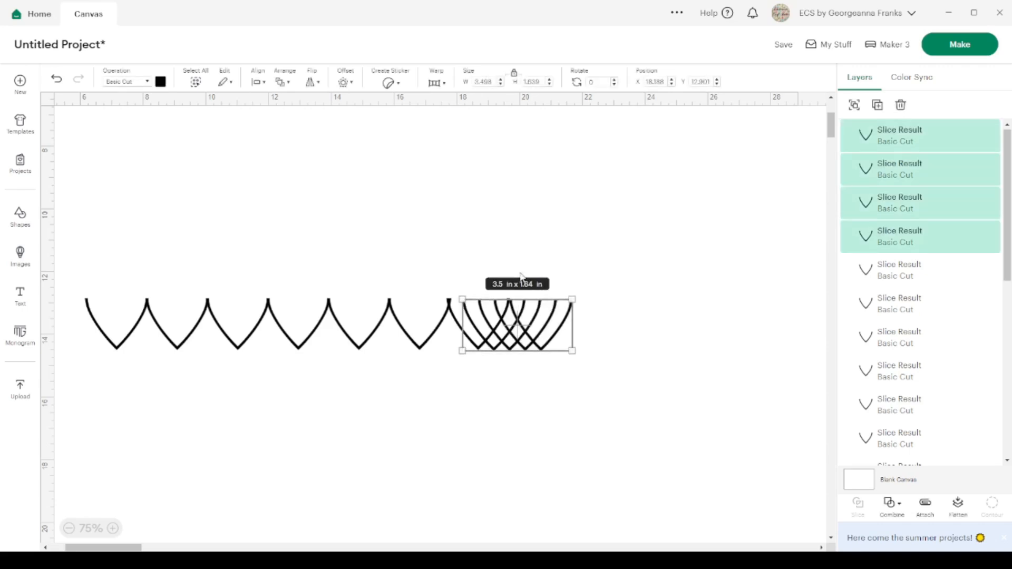
pyautogui.press('Up')
pyautogui.press('Right')
pyautogui.press('Right')
pyautogui.press('Right')
pyautogui.press('Right')
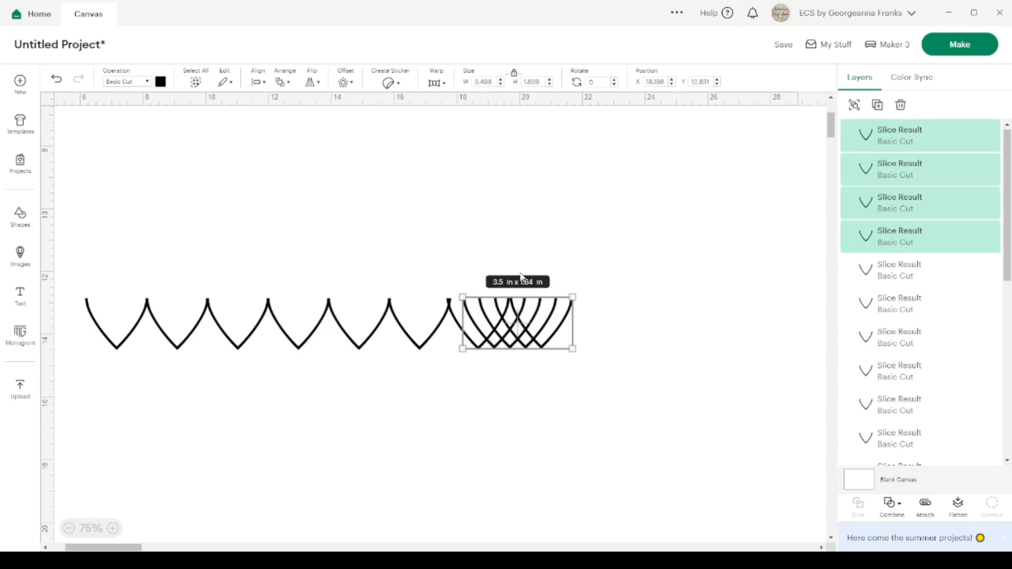
pyautogui.press('Right')
pyautogui.press('Right')
pyautogui.press('Right')
pyautogui.press('Right')
pyautogui.press('Right')
pyautogui.press('Right')
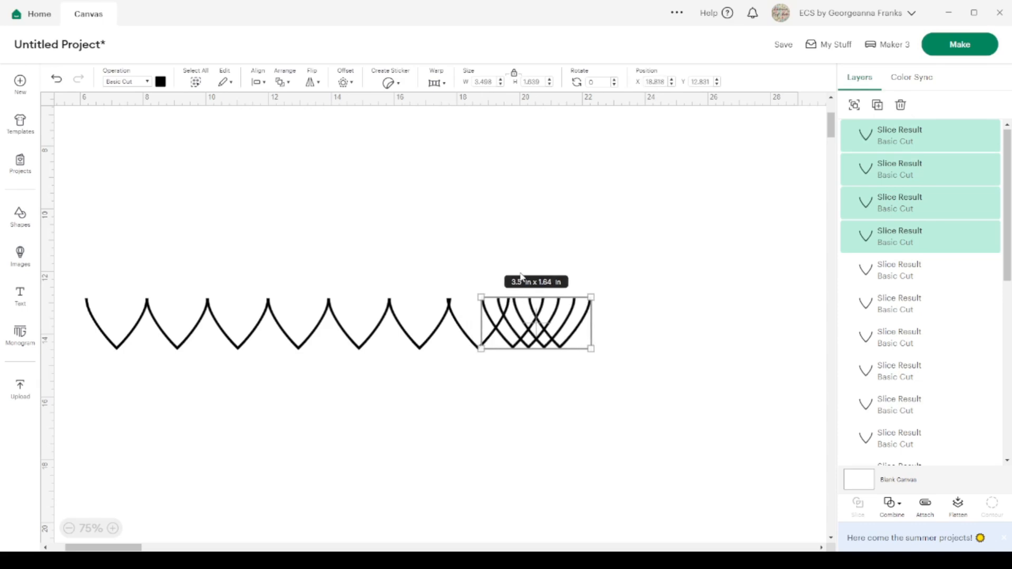
pyautogui.press('Right')
pyautogui.press('Right')
pyautogui.press('Right')
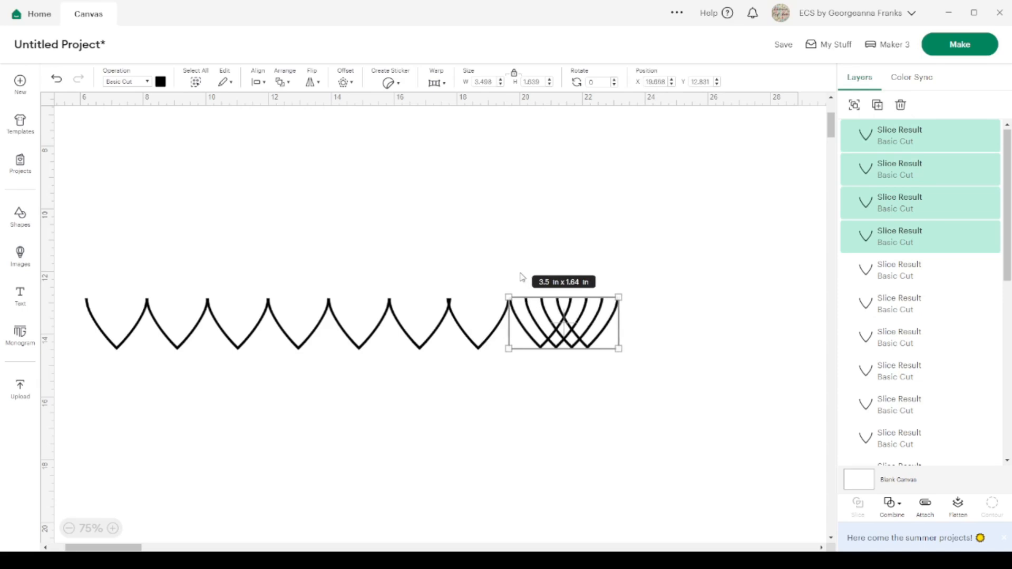
# Fine-tune the positions of the seventh and eighth V outlines so their upper ends overlap their neighbours.
pyautogui.click(466, 336)
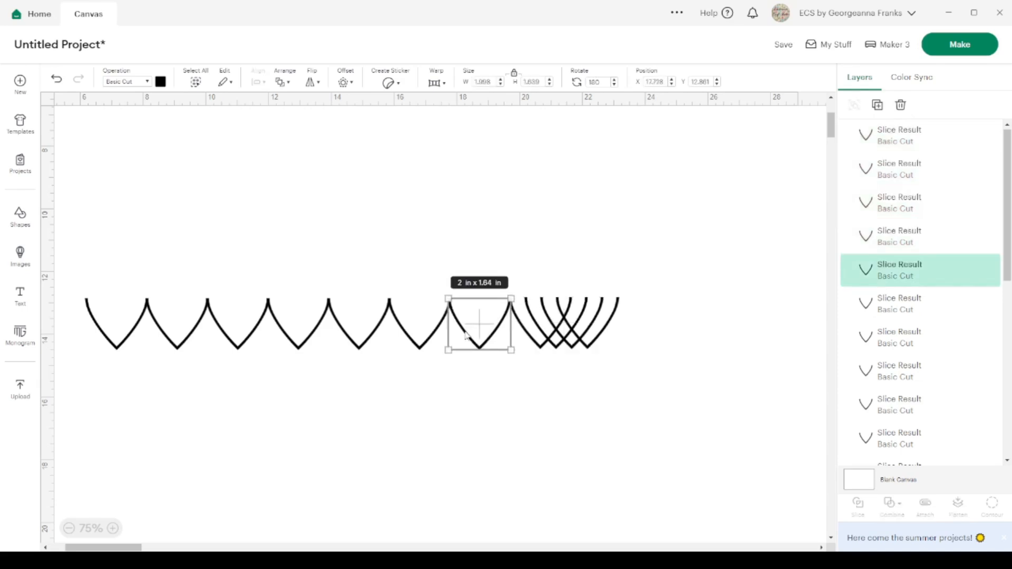
pyautogui.click(493, 424)
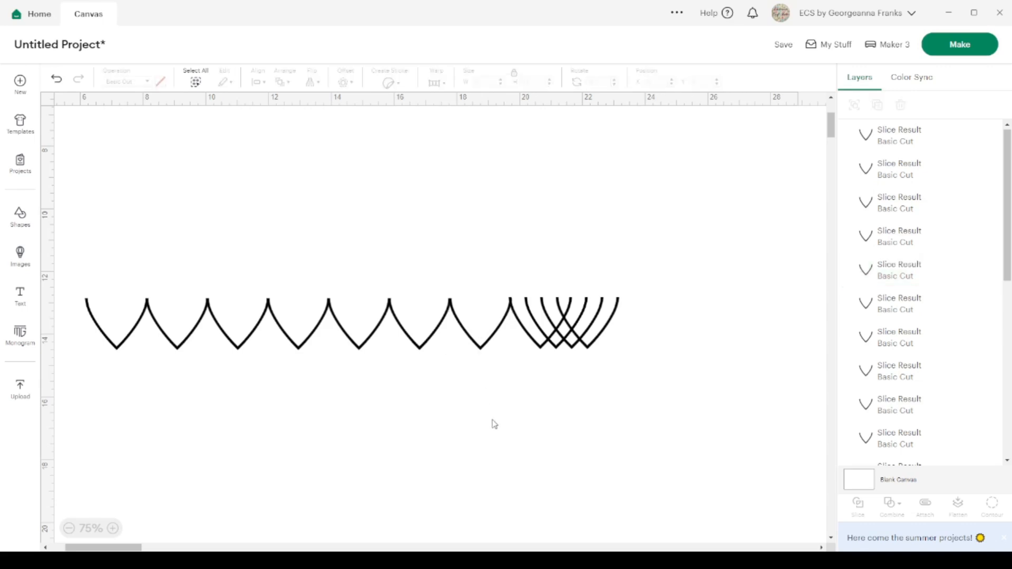
pyautogui.click(510, 314)
pyautogui.moveTo(510, 315); pyautogui.dragTo(511, 314)
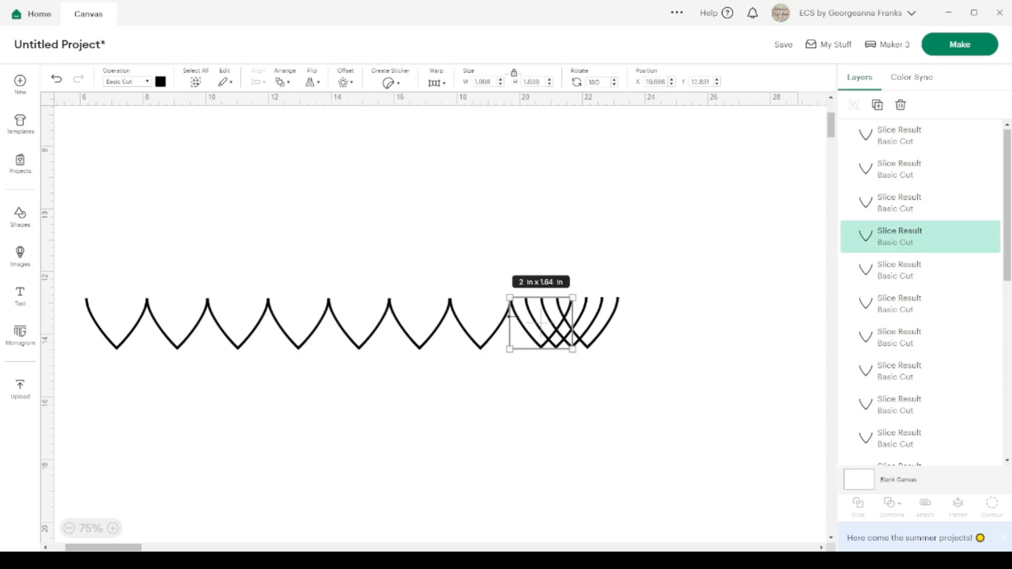
pyautogui.click(679, 346)
# Set one spare V above the row at about X 18.88, Y 7.51 in, and delete the other two surplus V outlines.
pyautogui.click(608, 322)
pyautogui.moveTo(607, 321); pyautogui.dragTo(534, 155)
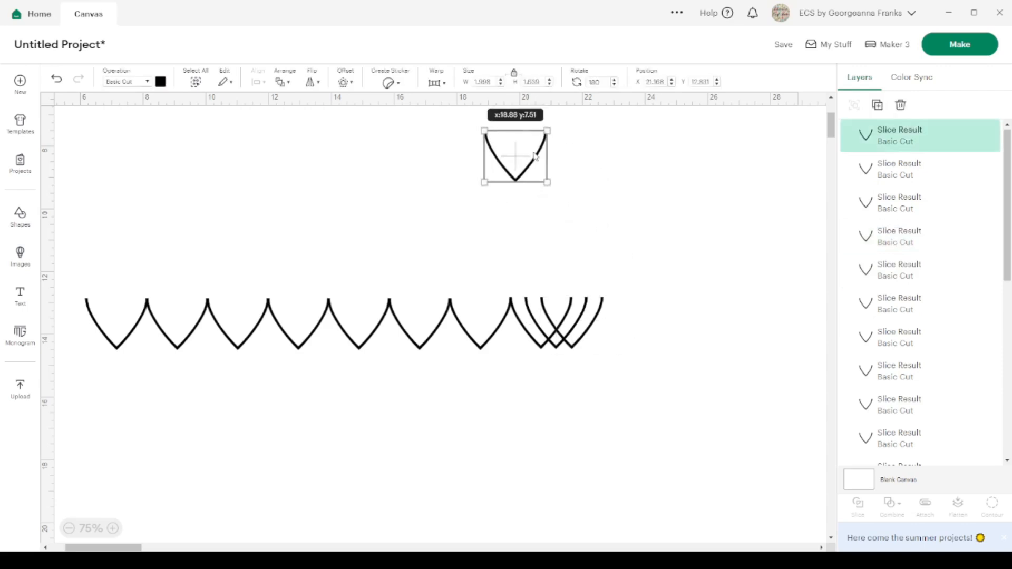
pyautogui.moveTo(599, 319); pyautogui.dragTo(710, 296)
pyautogui.moveTo(575, 319); pyautogui.dragTo(737, 298)
pyautogui.click(694, 307)
pyautogui.moveTo(759, 343); pyautogui.dragTo(648, 215)
pyautogui.press('Delete')
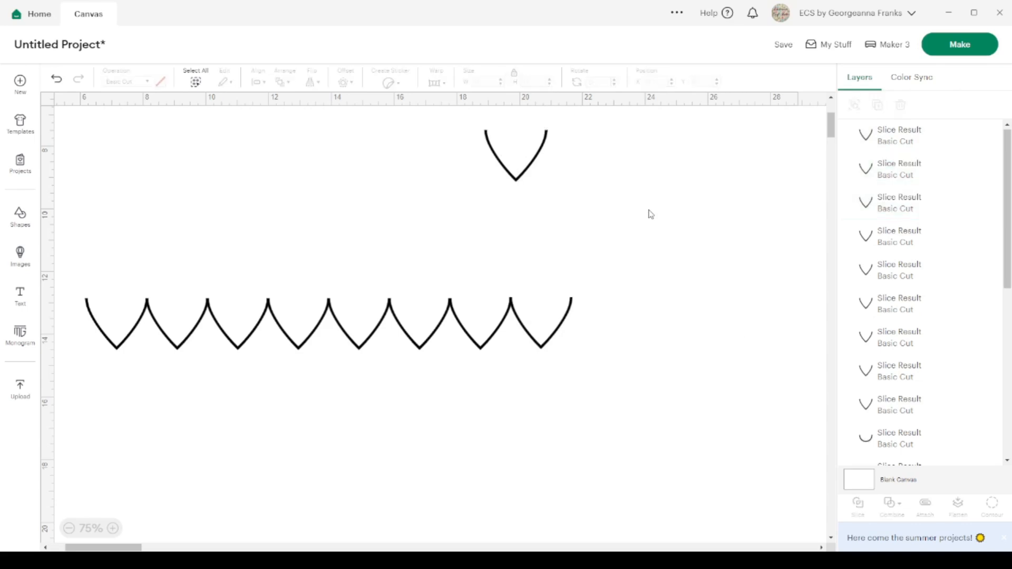
# Align the eight V outlines in the row along their top edges and weld them into one shape.
pyautogui.moveTo(595, 378); pyautogui.dragTo(95, 286)
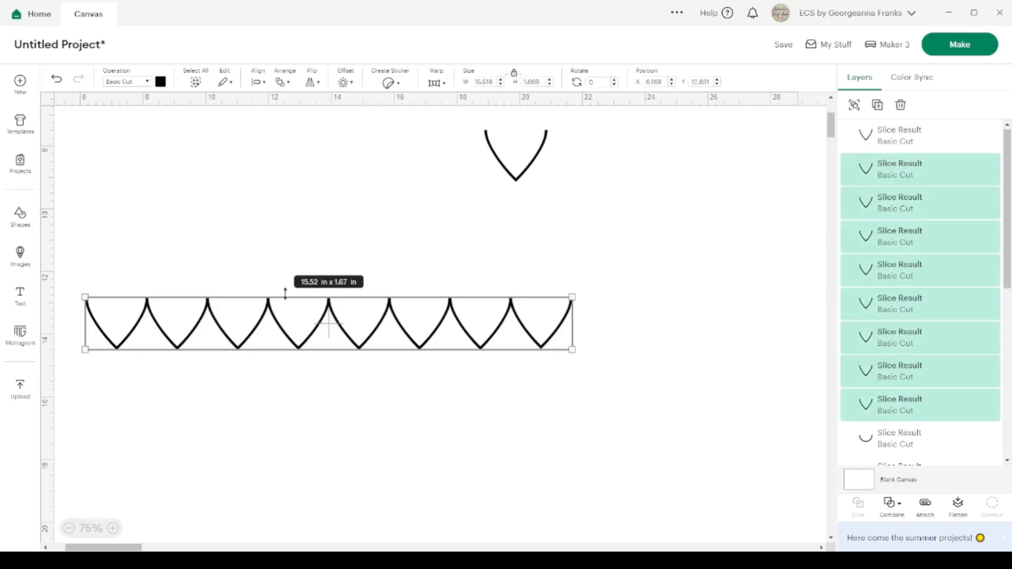
pyautogui.click(258, 82)
pyautogui.click(304, 185)
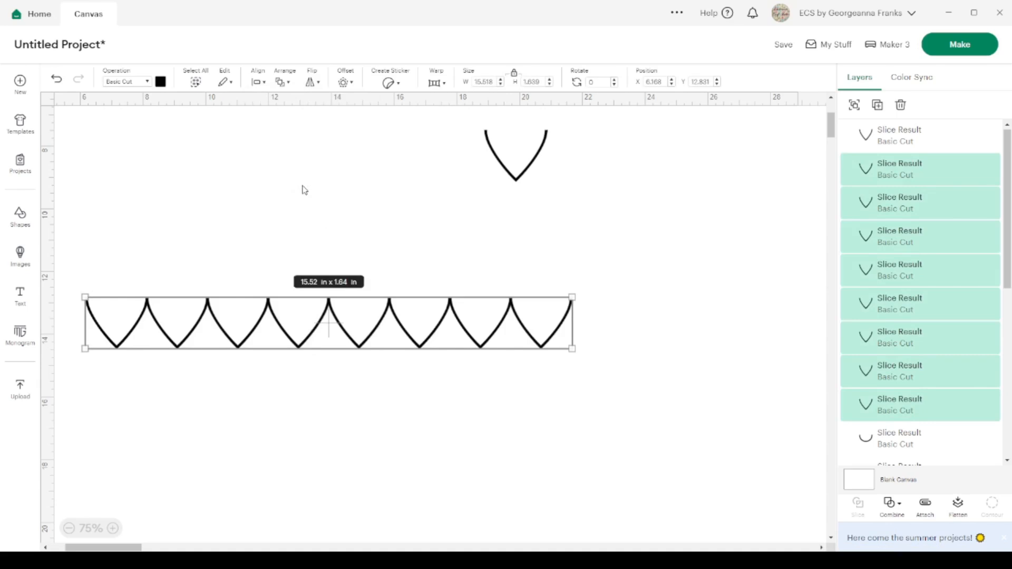
pyautogui.click(895, 504)
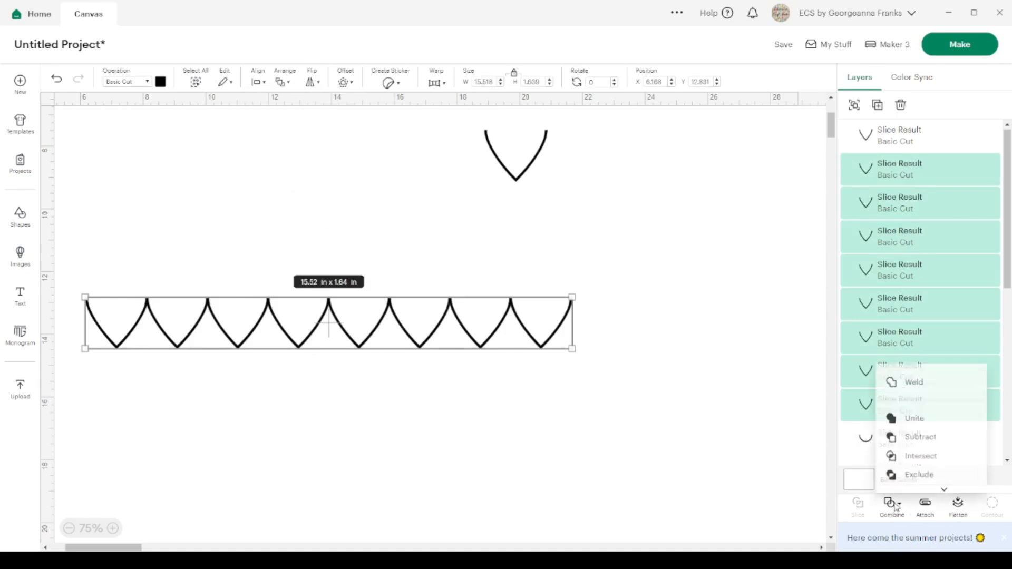
pyautogui.click(925, 382)
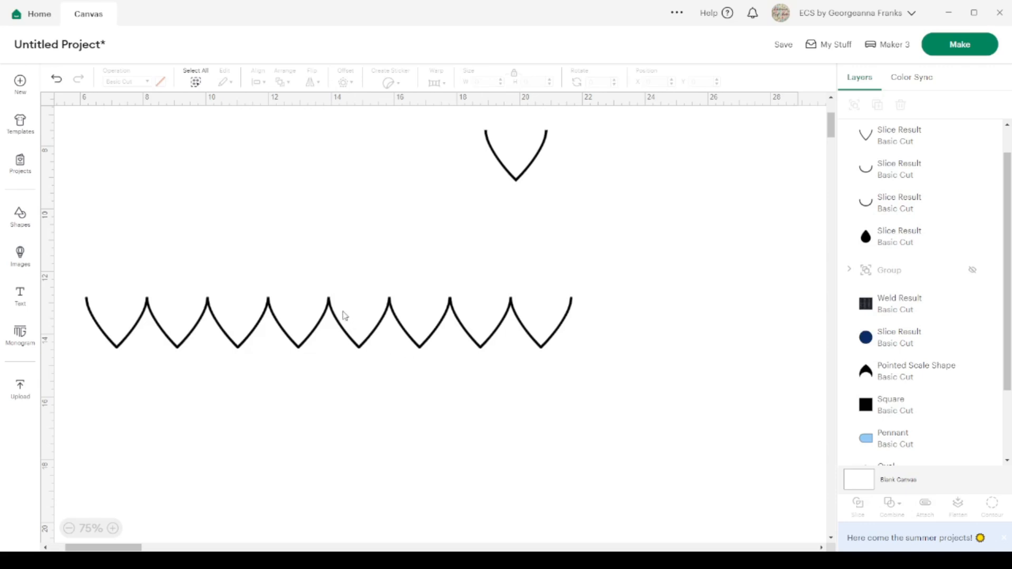
# Duplicate the welded V row three times and move two of the copies well below the original.
pyautogui.click(878, 105)
pyautogui.click(878, 105)
pyautogui.click(877, 105)
pyautogui.moveTo(363, 380); pyautogui.dragTo(330, 514)
pyautogui.moveTo(335, 356); pyautogui.dragTo(315, 485)
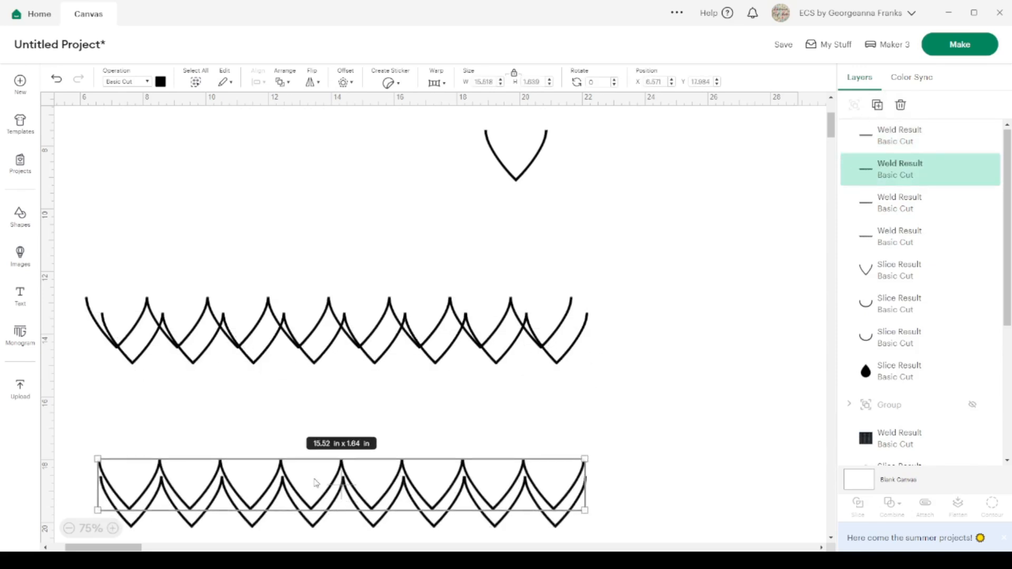
# Stack the three copied rows beneath the original, offsetting alternate rows by half a V so upper ends meet the points above.
pyautogui.moveTo(311, 359); pyautogui.dragTo(331, 384)
pyautogui.scroll(-4, 315, 533)
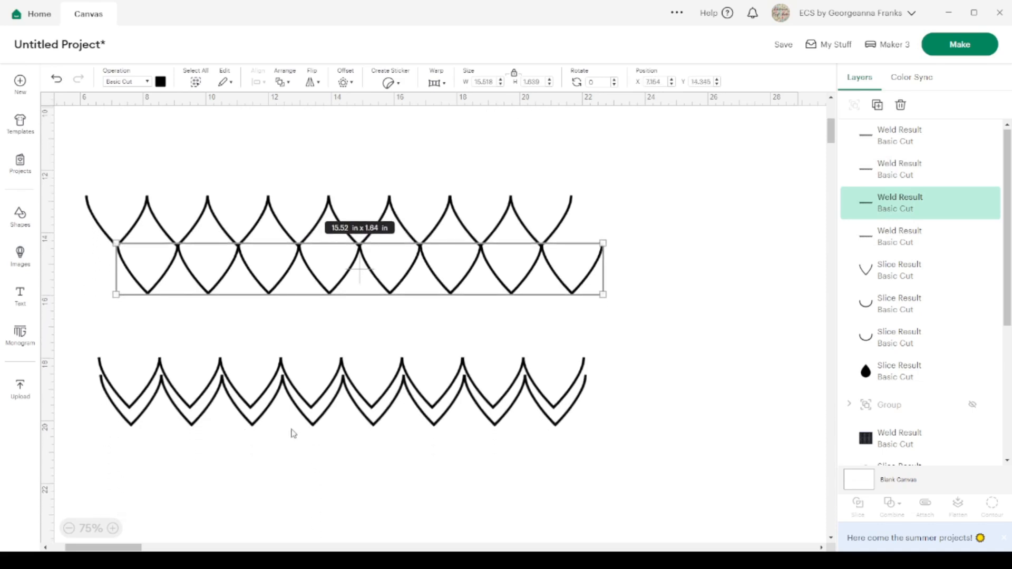
pyautogui.moveTo(262, 393); pyautogui.dragTo(251, 311)
pyautogui.moveTo(327, 393); pyautogui.dragTo(345, 379)
pyautogui.click(490, 515)
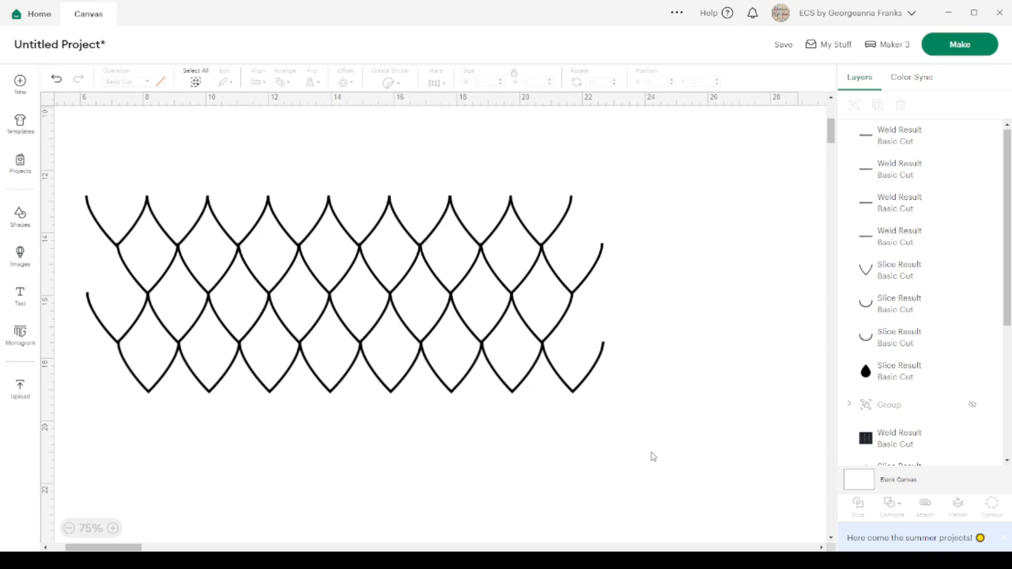
# Fine-tune the second V row to about X 7.14, Y 14.38 in so its upper ends align with the points above.
pyautogui.click(114, 529)
pyautogui.click(114, 529)
pyautogui.click(114, 529)
pyautogui.click(113, 528)
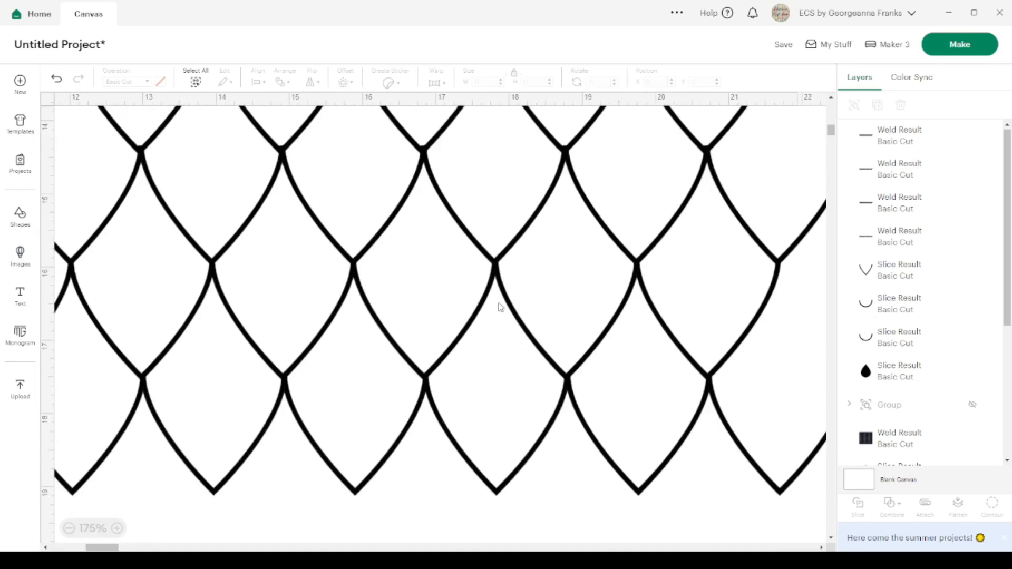
pyautogui.scroll(2, 499, 307)
pyautogui.scroll(2, 500, 308)
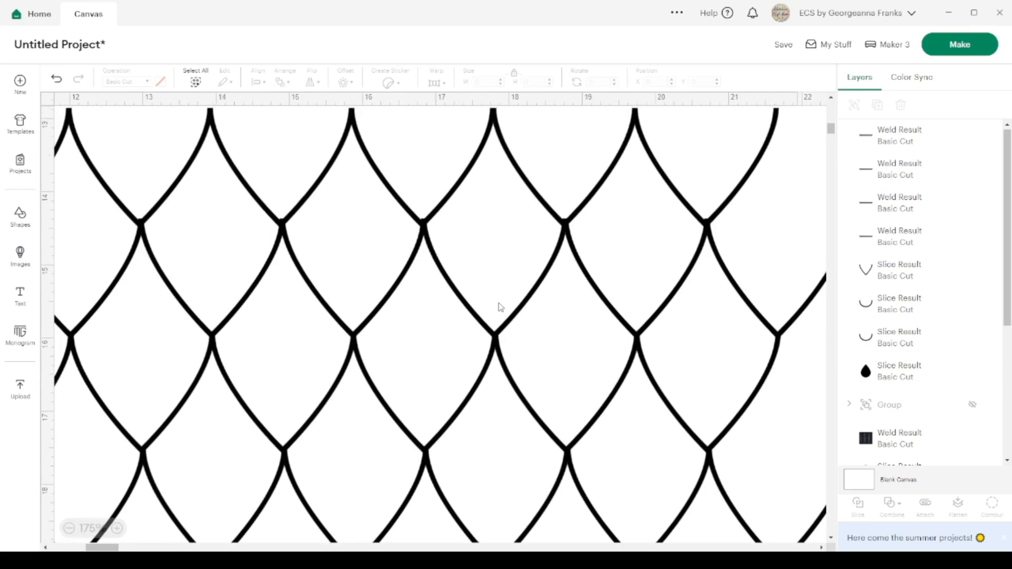
pyautogui.click(564, 228)
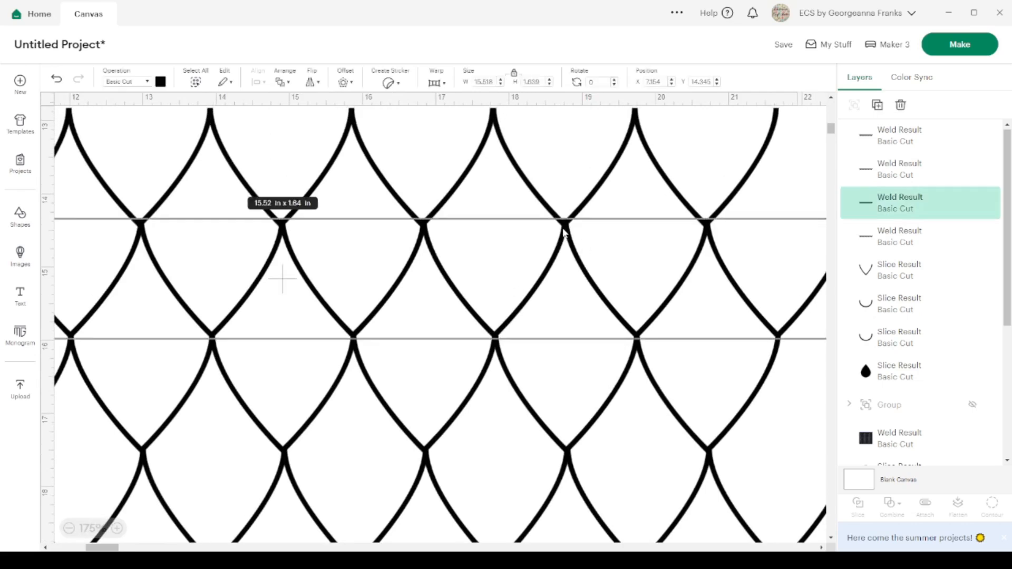
pyautogui.moveTo(565, 232); pyautogui.dragTo(564, 234)
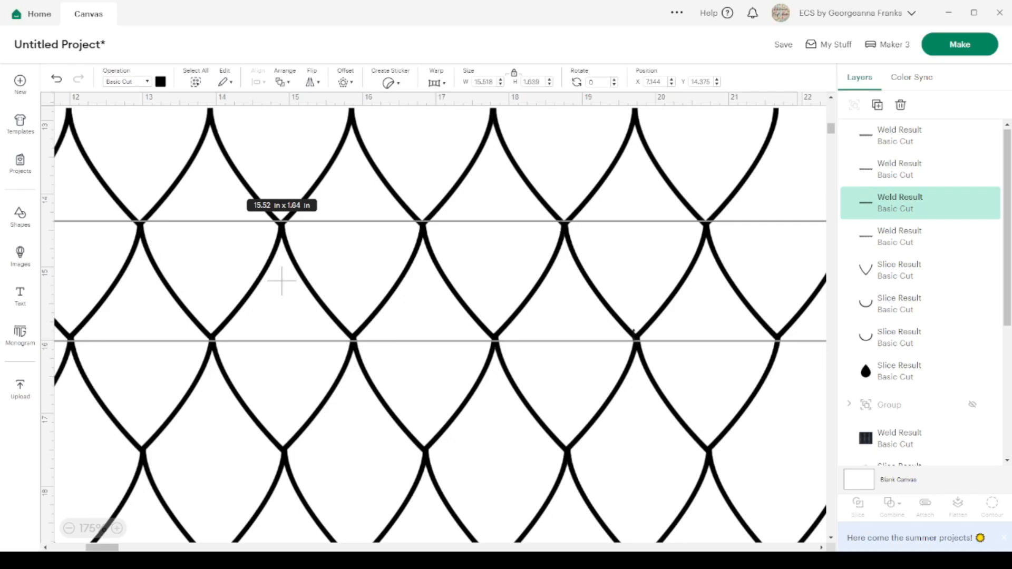
pyautogui.click(717, 134)
# Select the third V row and nudge it left to about X 6.18 in, under the second row's points.
pyautogui.click(711, 503)
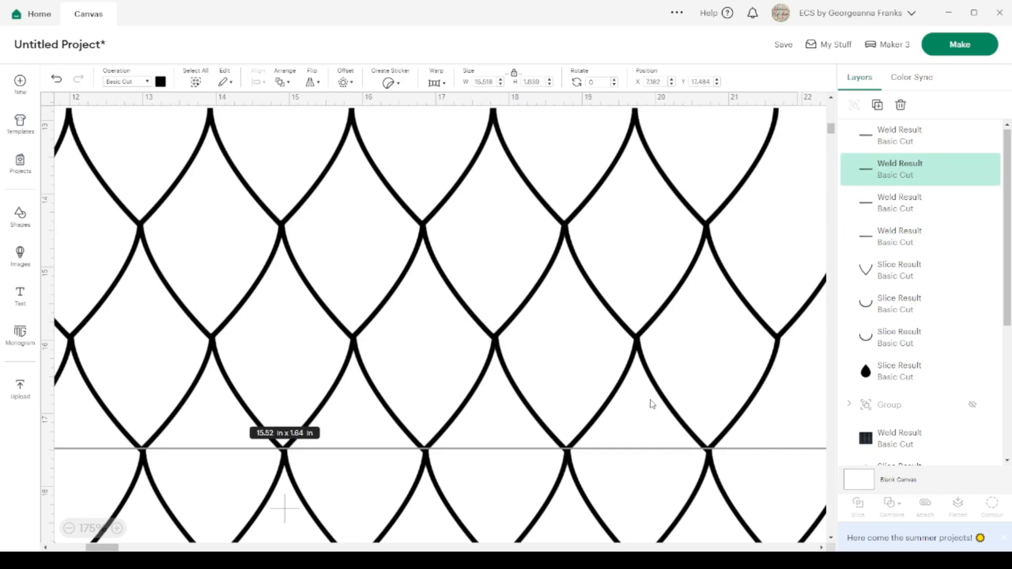
pyautogui.click(624, 379)
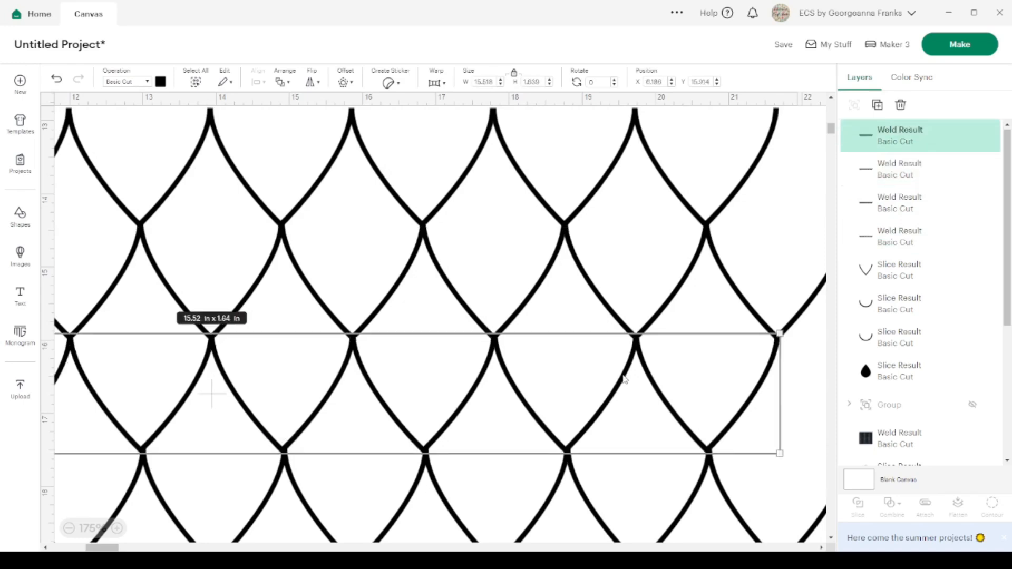
pyautogui.press('Left')
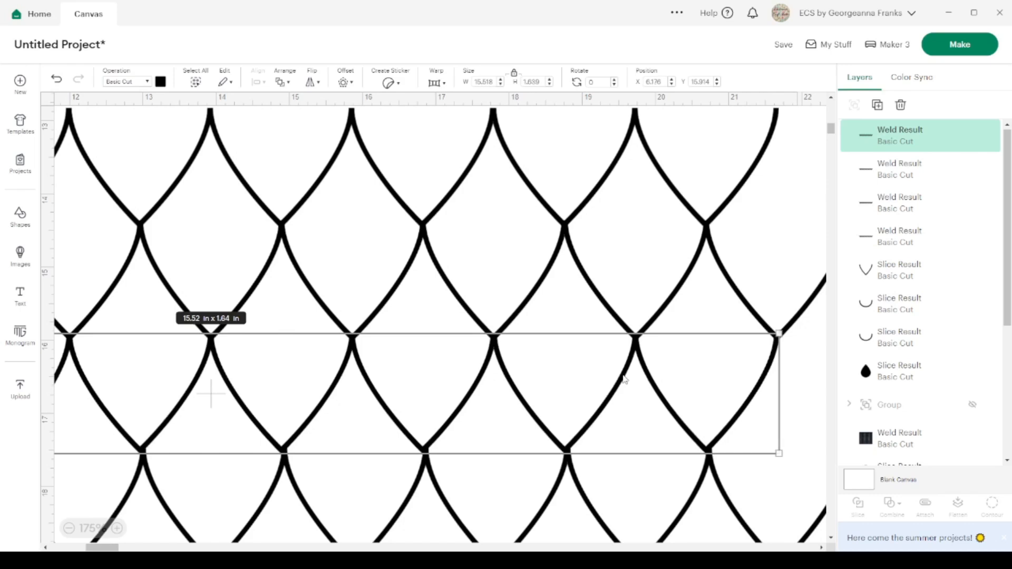
# Nudge the fourth V row to about X 7.15, Y 17.49 in so its upper ends meet the third row's points.
pyautogui.scroll(-3, 635, 454)
pyautogui.click(649, 426)
pyautogui.press('Left')
pyautogui.press('Left')
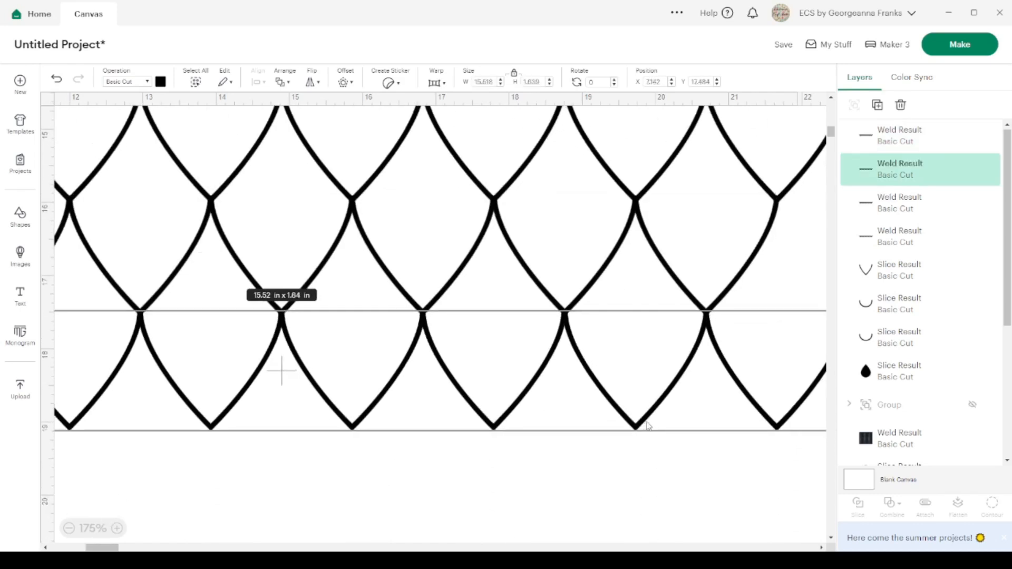
pyautogui.press('Down')
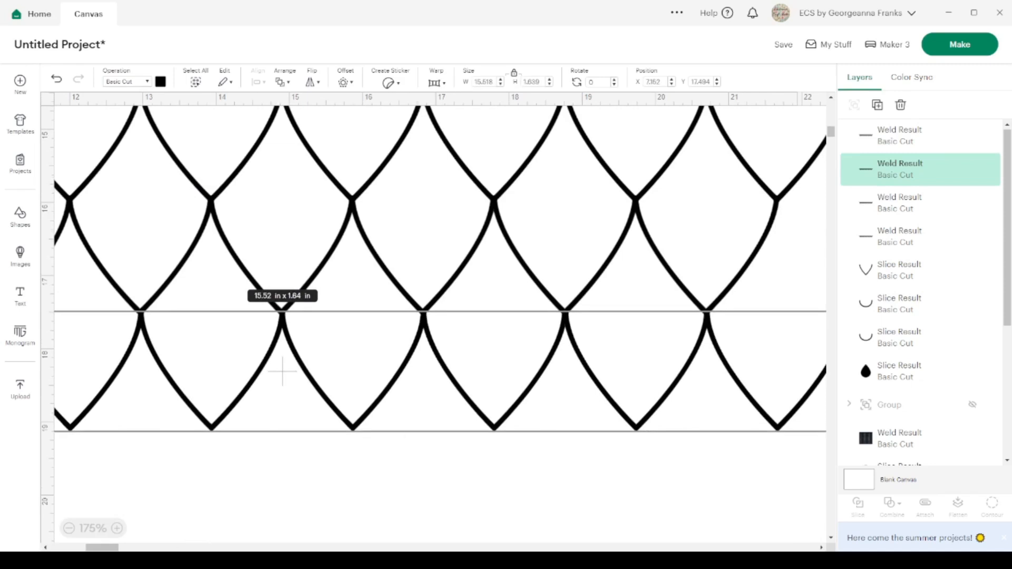
# Select all four stacked V rows and set their combined width to 4 in.
pyautogui.click(69, 529)
pyautogui.click(70, 528)
pyautogui.click(69, 528)
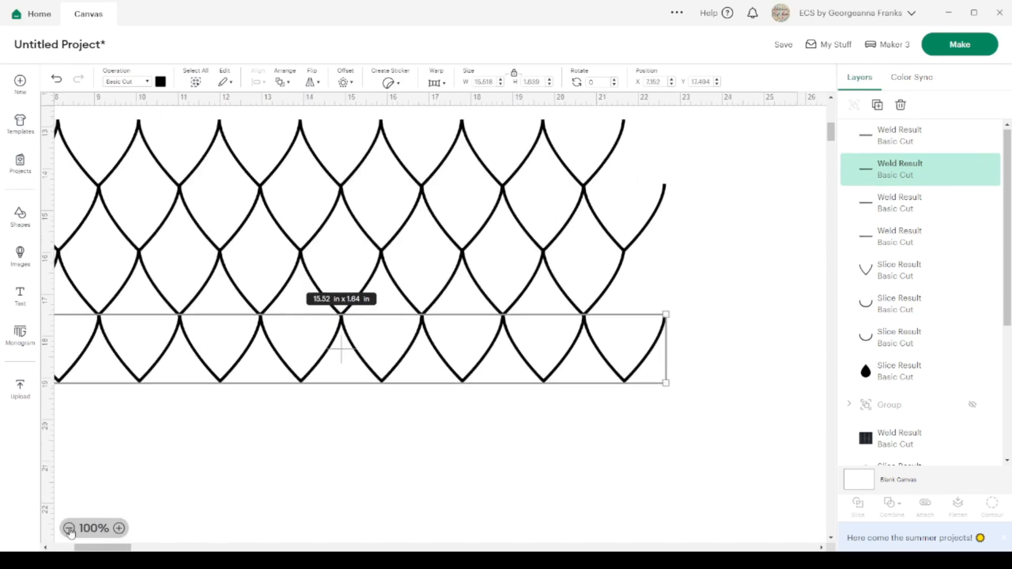
pyautogui.click(69, 528)
pyautogui.click(603, 467)
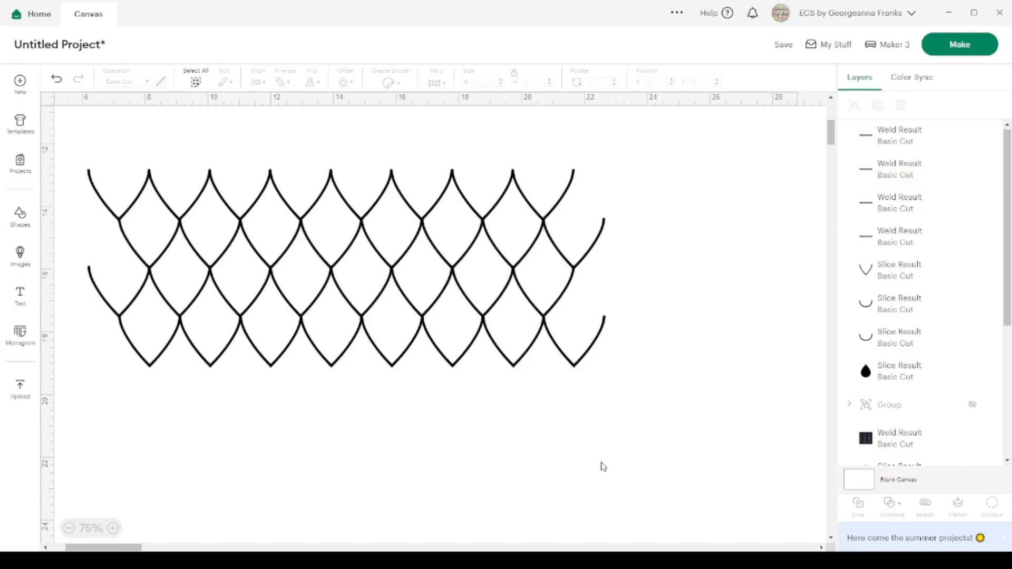
pyautogui.moveTo(600, 424); pyautogui.dragTo(78, 159)
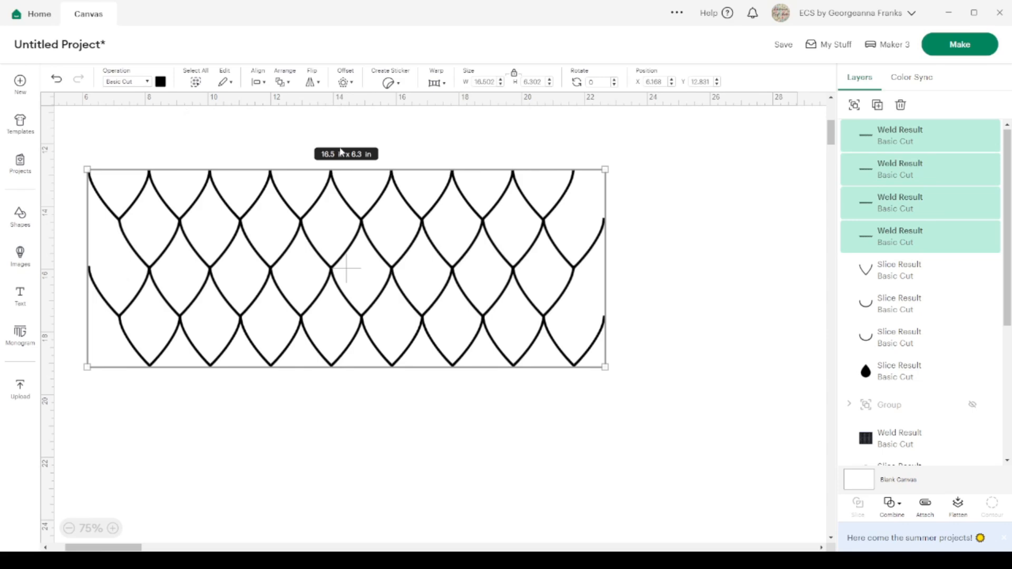
pyautogui.click(495, 81)
pyautogui.write('4')
pyautogui.press('Return')
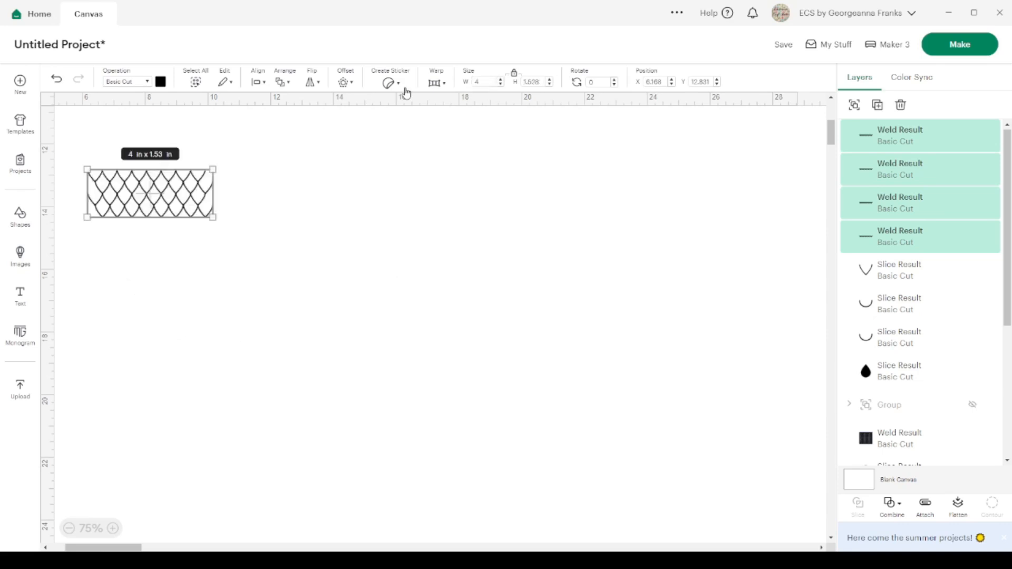
# Group the four V rows and move the group to about X 8.27, Y 10.87 in.
pyautogui.click(112, 528)
pyautogui.click(113, 528)
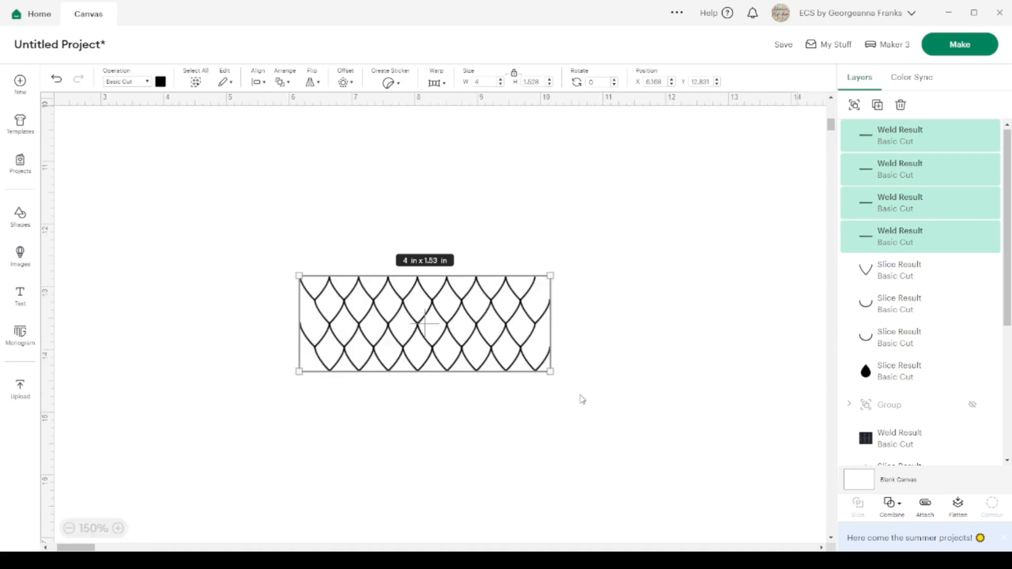
pyautogui.click(855, 105)
pyautogui.moveTo(436, 326); pyautogui.dragTo(567, 208)
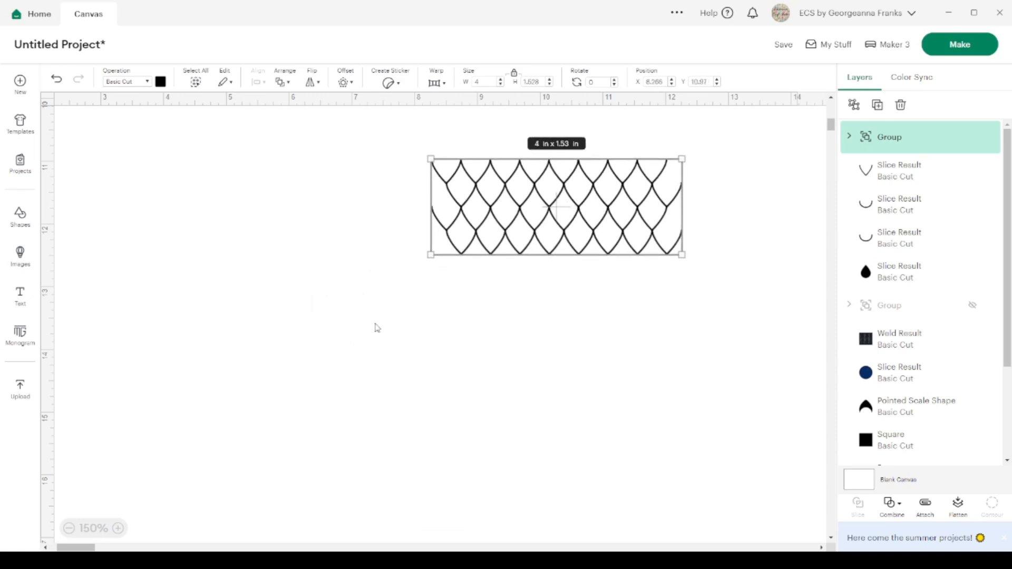
# Move the single V outline beside the grouped scale pattern, to about X 12.61, Y 11 in.
pyautogui.click(70, 529)
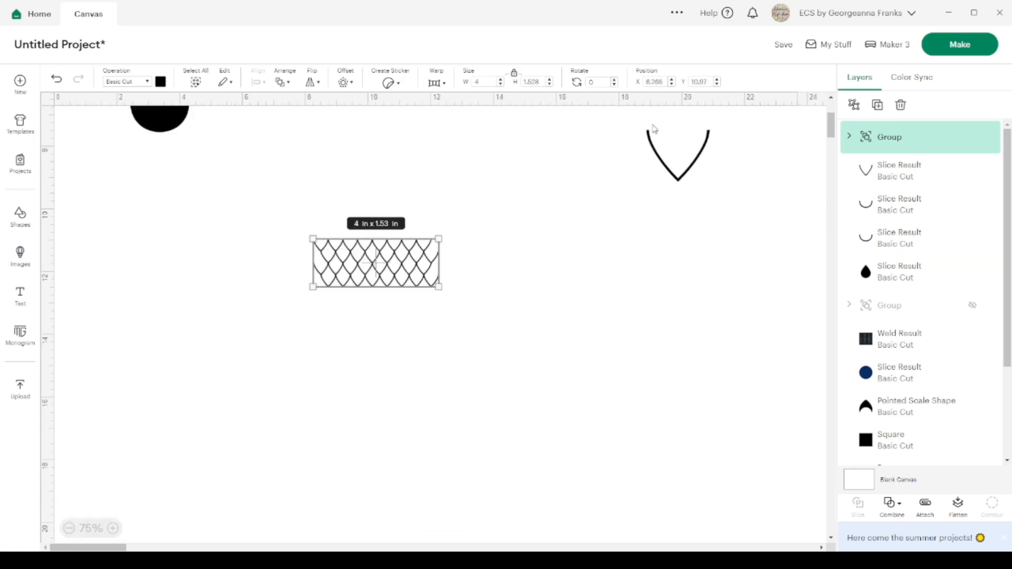
pyautogui.click(678, 154)
pyautogui.moveTo(679, 154); pyautogui.dragTo(481, 266)
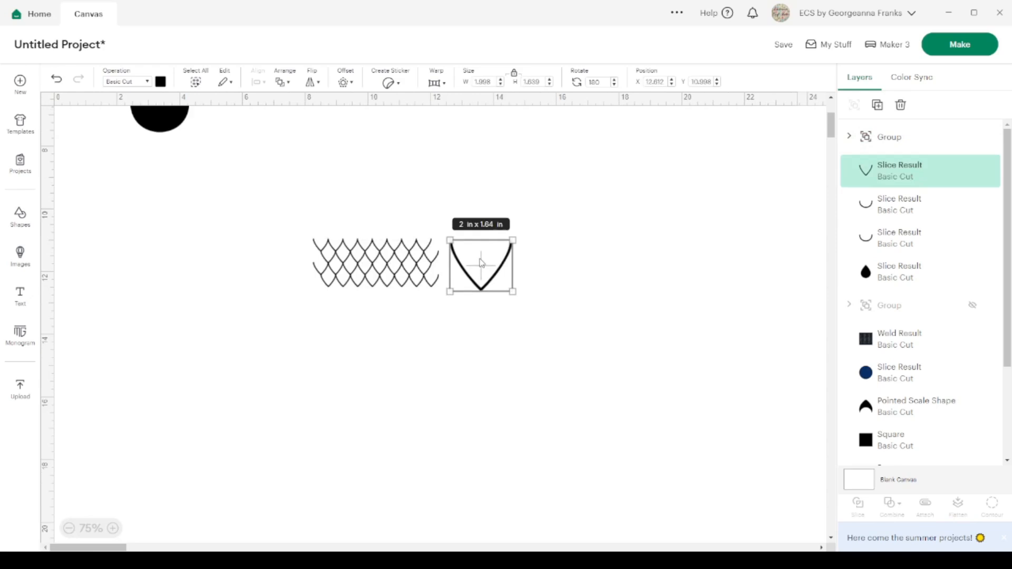
pyautogui.click(70, 529)
pyautogui.click(70, 528)
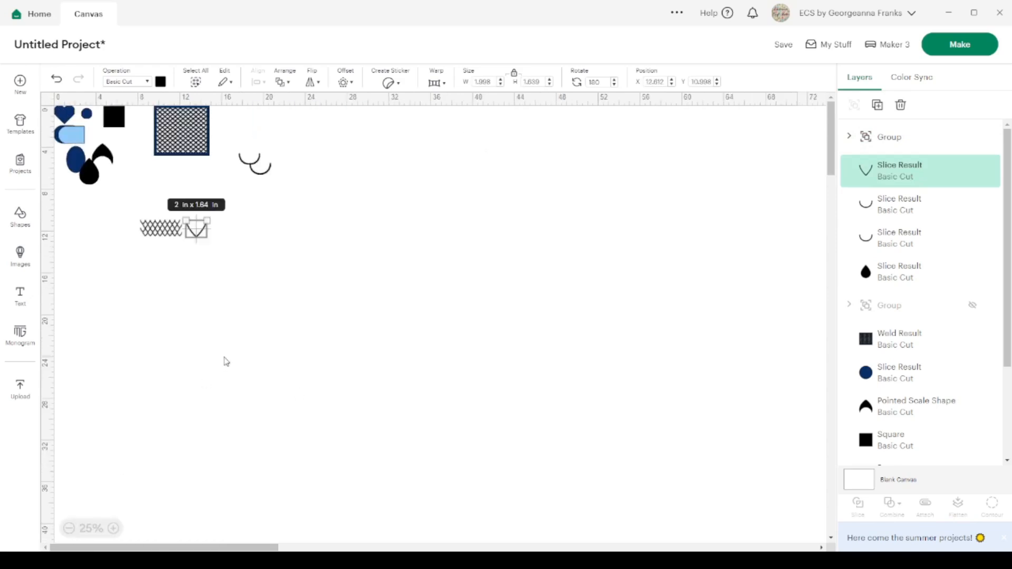
# Unhide the hidden group of earlier patterns and outlines.
pyautogui.scroll(-3, 912, 393)
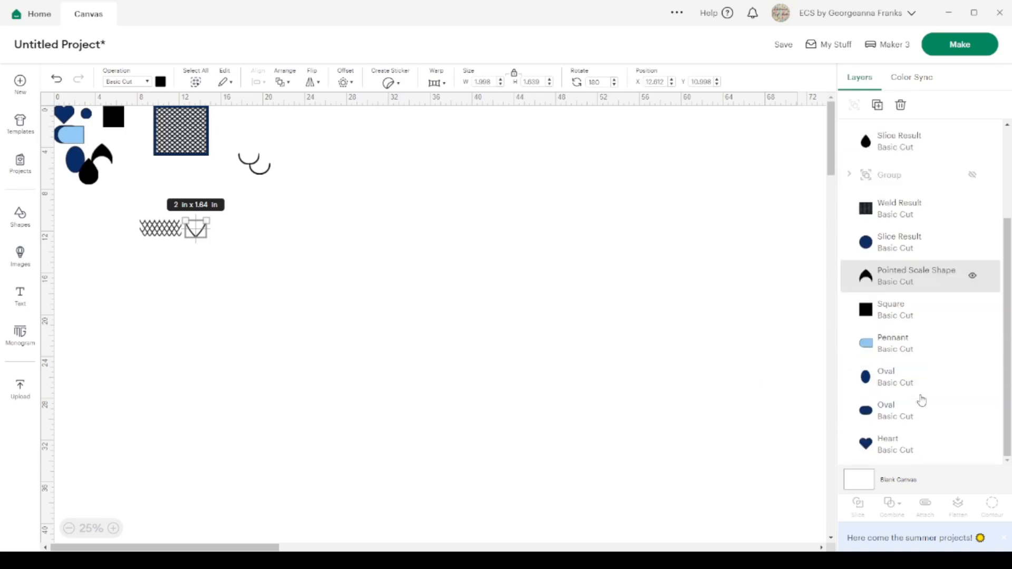
pyautogui.scroll(3, 922, 401)
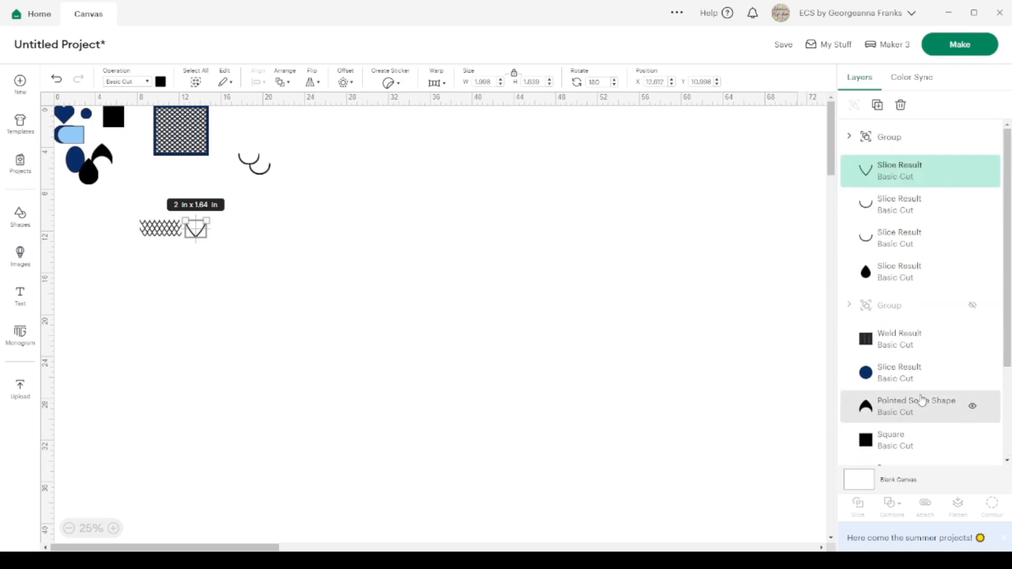
pyautogui.scroll(-2, 926, 369)
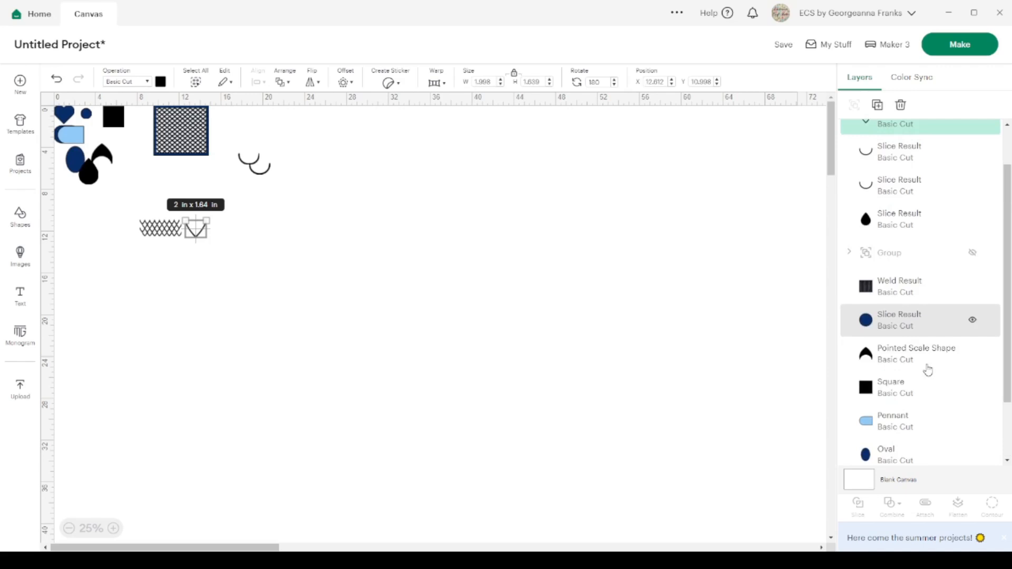
pyautogui.click(972, 257)
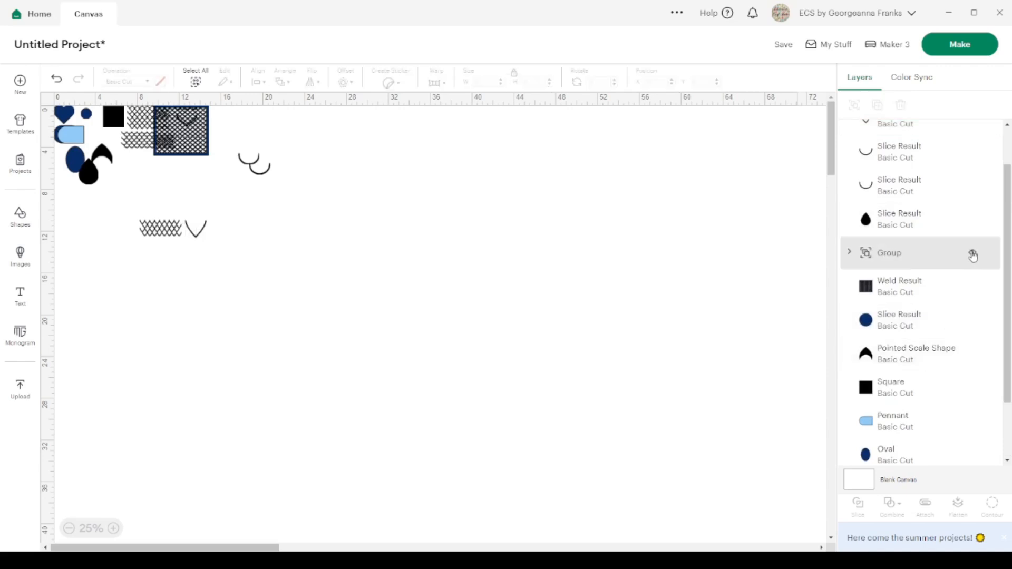
# Move the framed navy scale panel clear of the unhidden group, and place the pointed-scale pattern and V outline just below that group.
pyautogui.moveTo(181, 131); pyautogui.dragTo(349, 133)
pyautogui.moveTo(165, 236); pyautogui.dragTo(154, 177)
pyautogui.moveTo(197, 230); pyautogui.dragTo(201, 141)
# Delete the spare arc outline, the V outline and the grouped pointed-scale pattern.
pyautogui.click(263, 172)
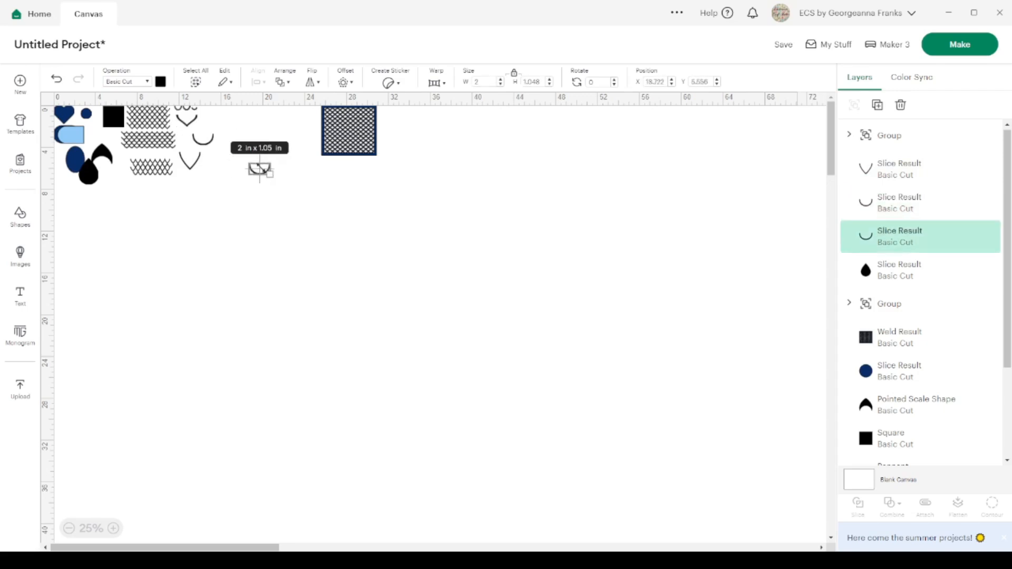
pyautogui.press('Delete')
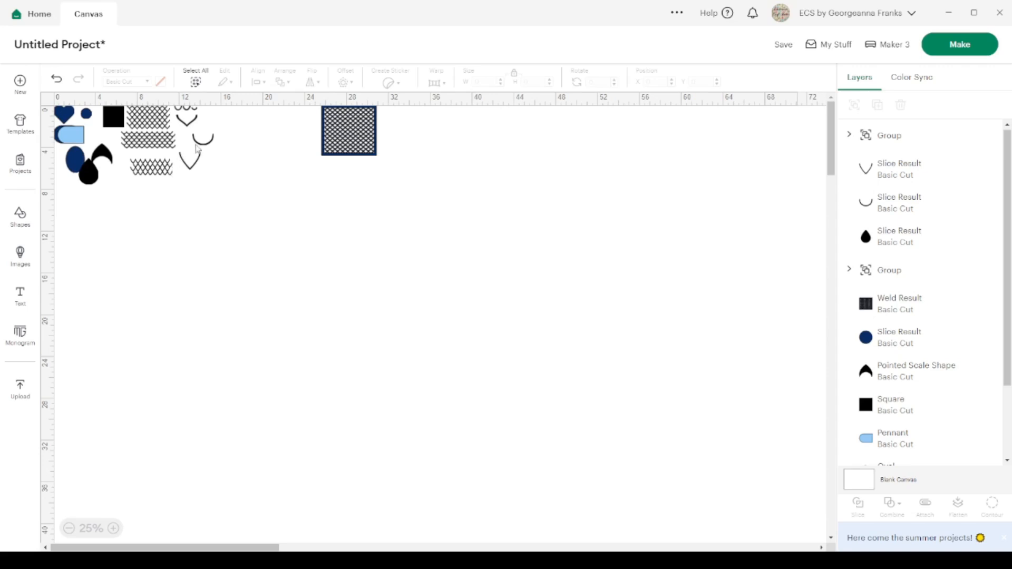
pyautogui.click(190, 161)
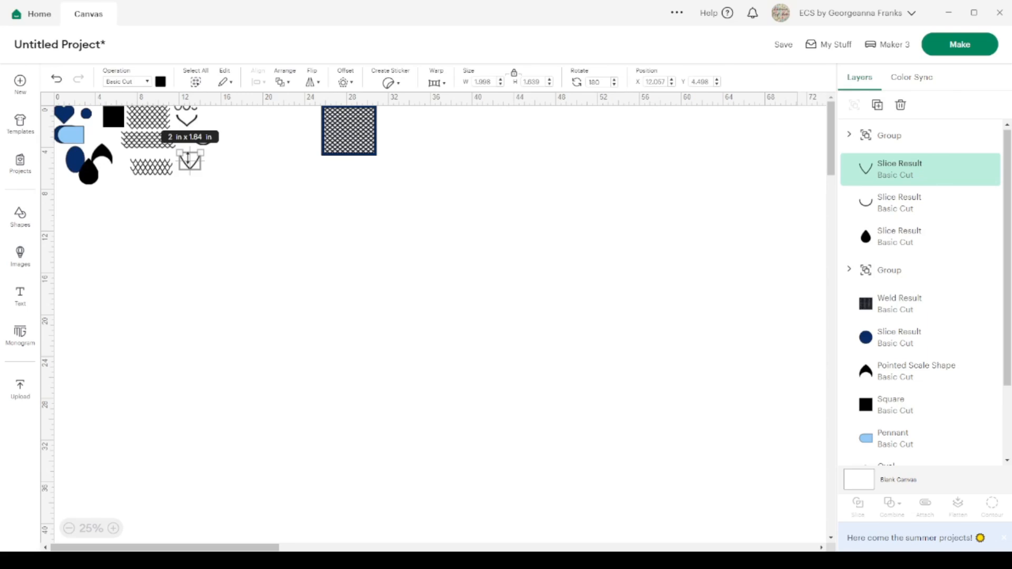
pyautogui.press('Delete')
pyautogui.click(151, 170)
pyautogui.press('Delete')
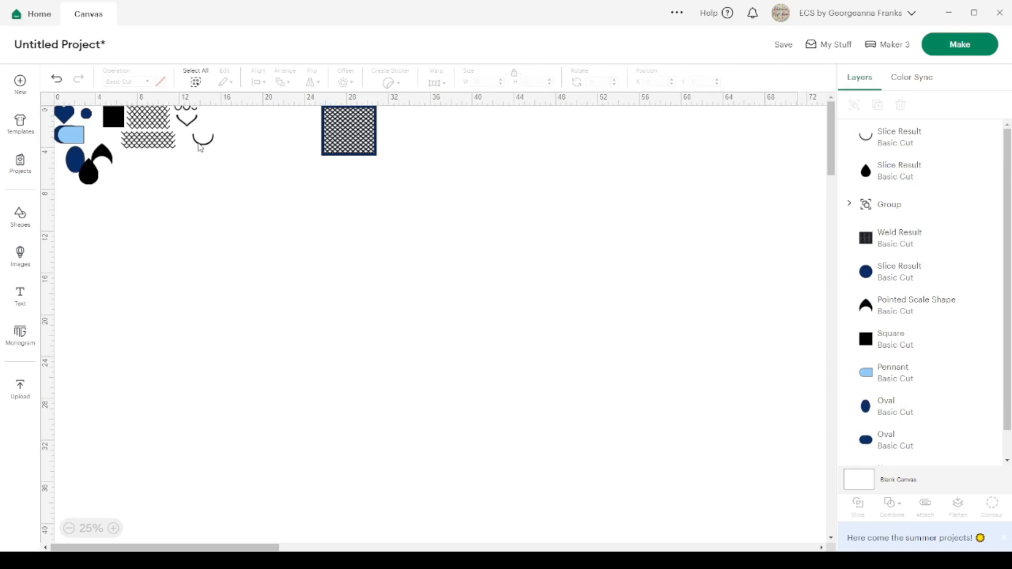
# Delete the black teardrop and the black pointed scale shape.
pyautogui.click(188, 123)
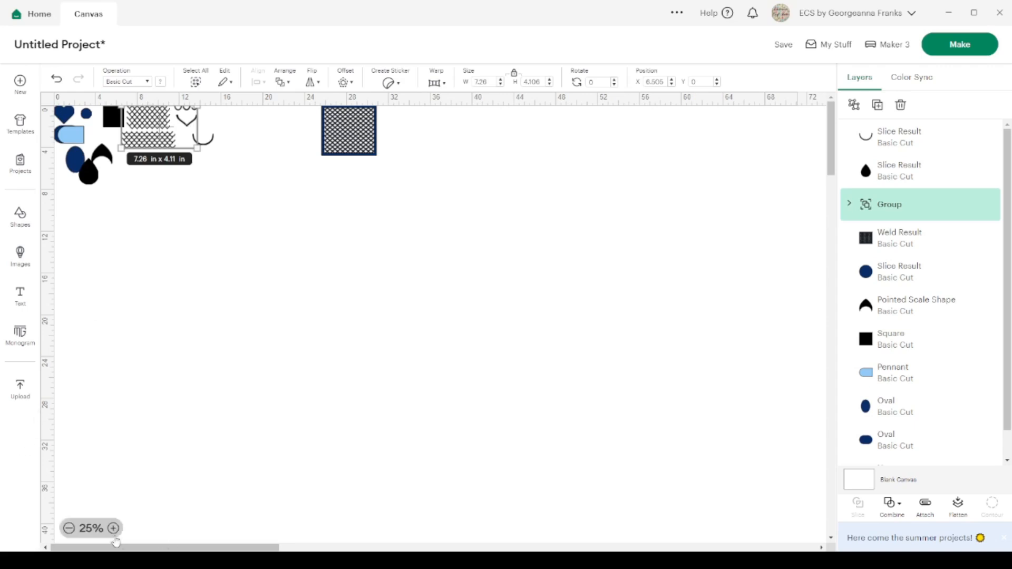
pyautogui.click(89, 177)
pyautogui.press('Delete')
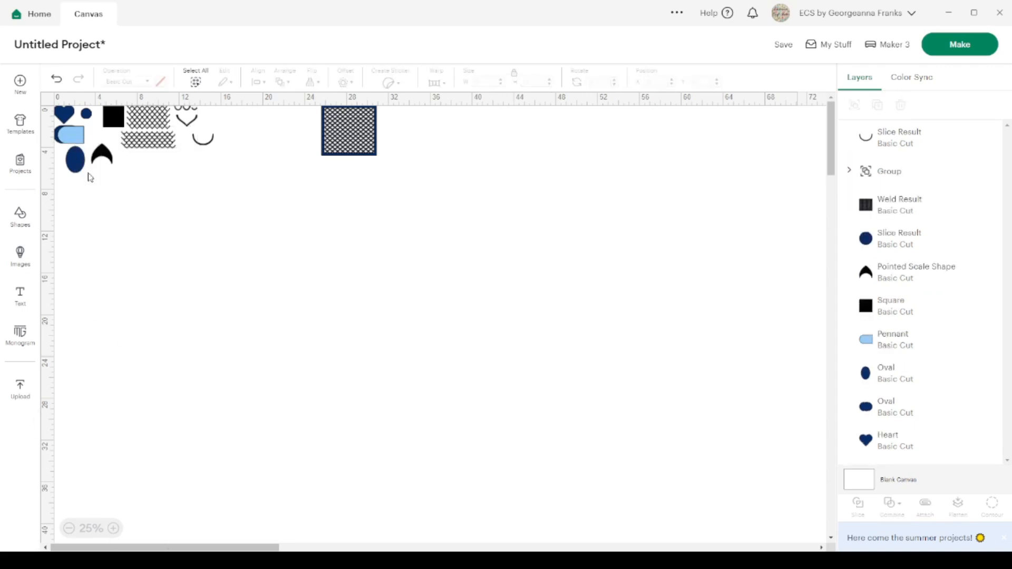
pyautogui.click(101, 154)
pyautogui.press('Delete')
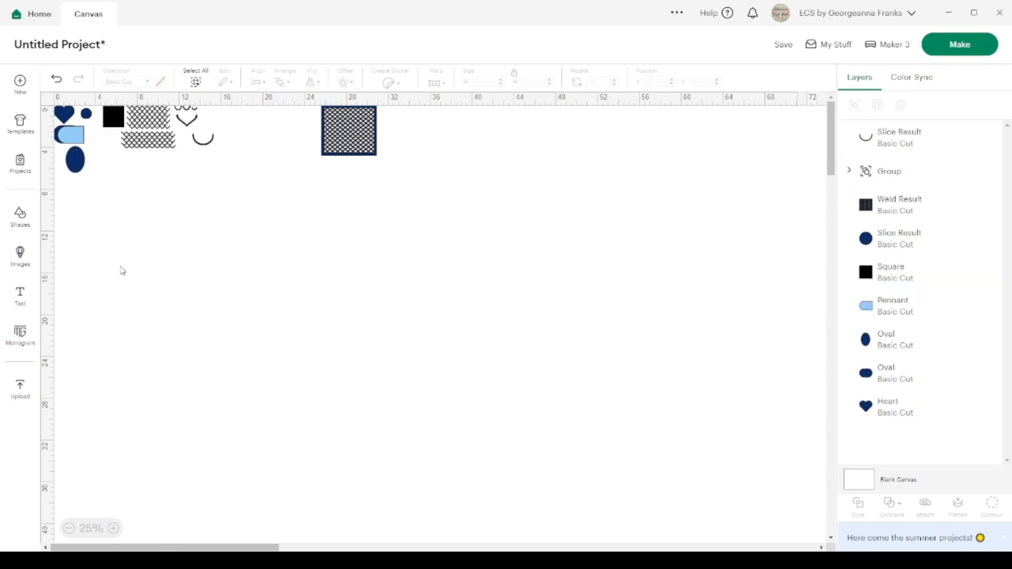
# Move the framed navy scale panel back toward the other shapes, to about X 15.7, Y 0 in.
pyautogui.click(114, 529)
pyautogui.click(114, 528)
pyautogui.click(114, 529)
pyautogui.click(114, 528)
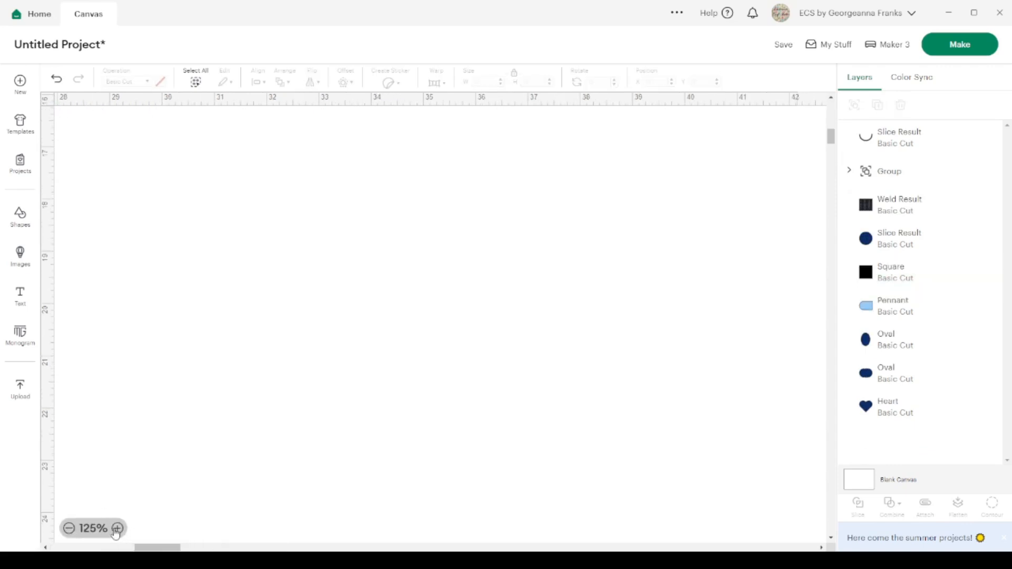
pyautogui.scroll(10, 213, 298)
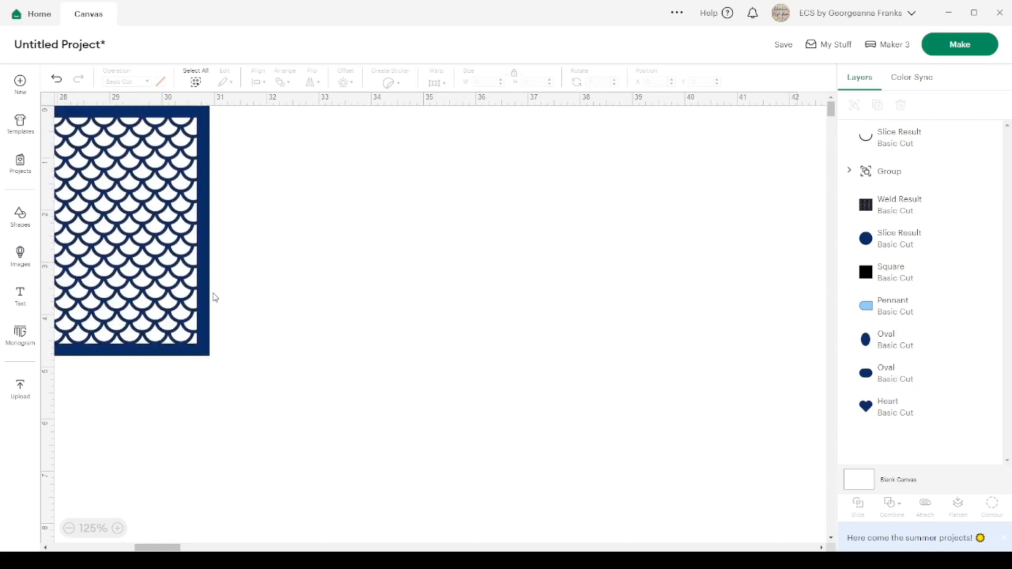
pyautogui.hscroll(-15, 213, 298)
pyautogui.moveTo(748, 221); pyautogui.dragTo(228, 222)
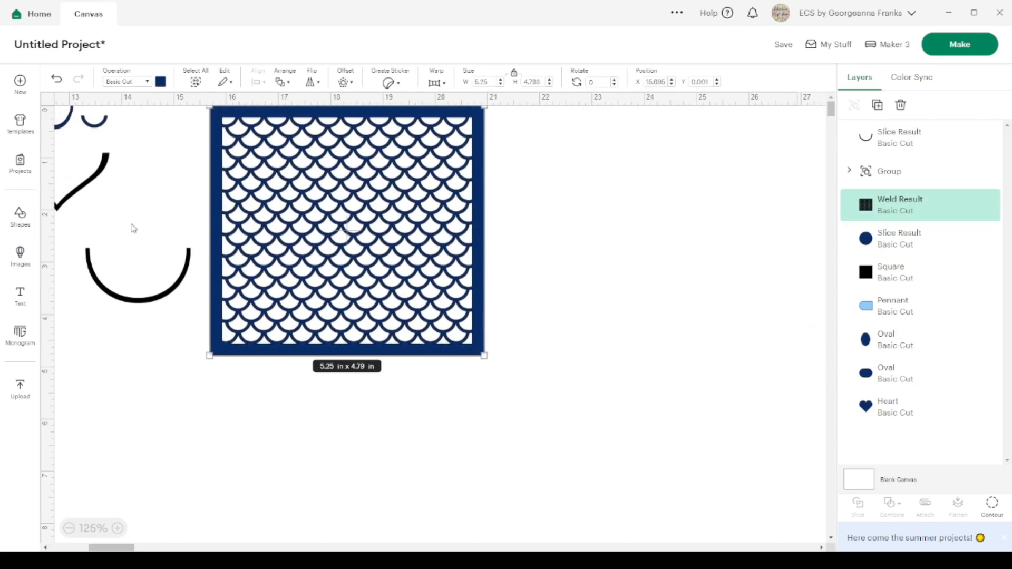
pyautogui.hscroll(-10, 132, 228)
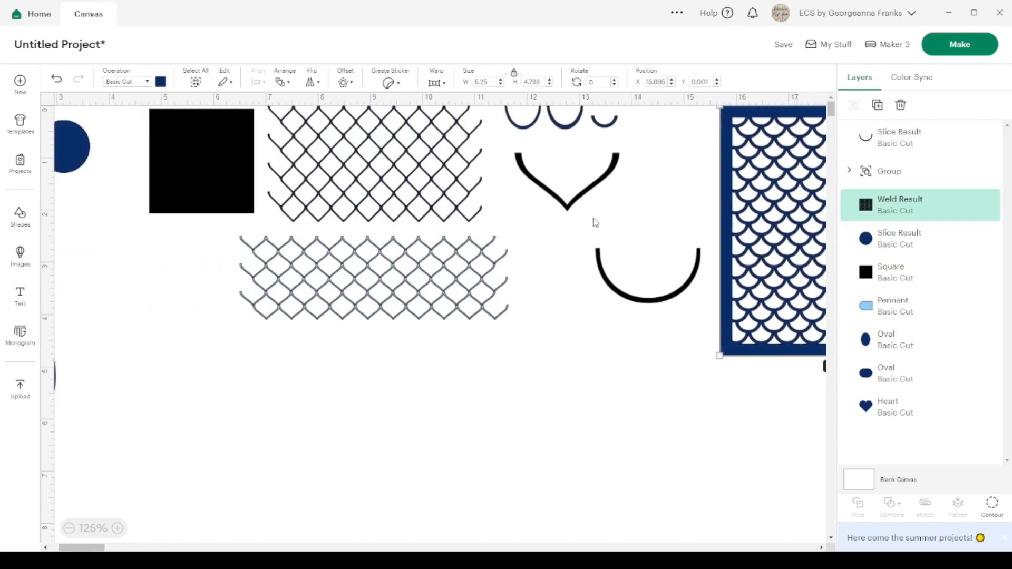
pyautogui.click(553, 196)
pyautogui.press('Delete')
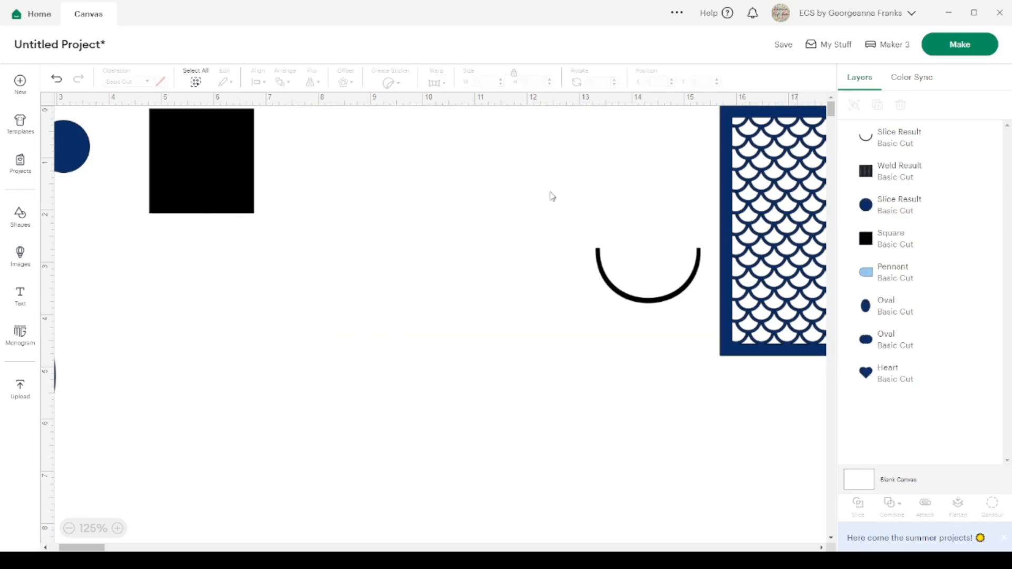
pyautogui.hotkey('ctrl', 'z')
# Ungroup the group of earlier patterns and outlines, and delete its heart-bottom pointed outline and the lower light blue scale pattern.
pyautogui.click(439, 289)
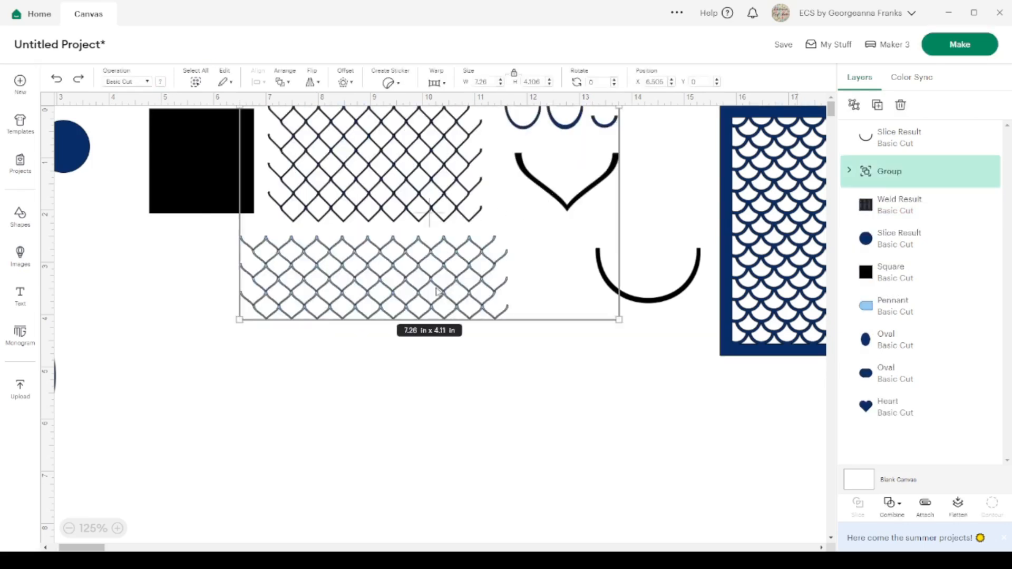
pyautogui.click(854, 105)
pyautogui.click(639, 212)
pyautogui.click(604, 191)
pyautogui.press('Delete')
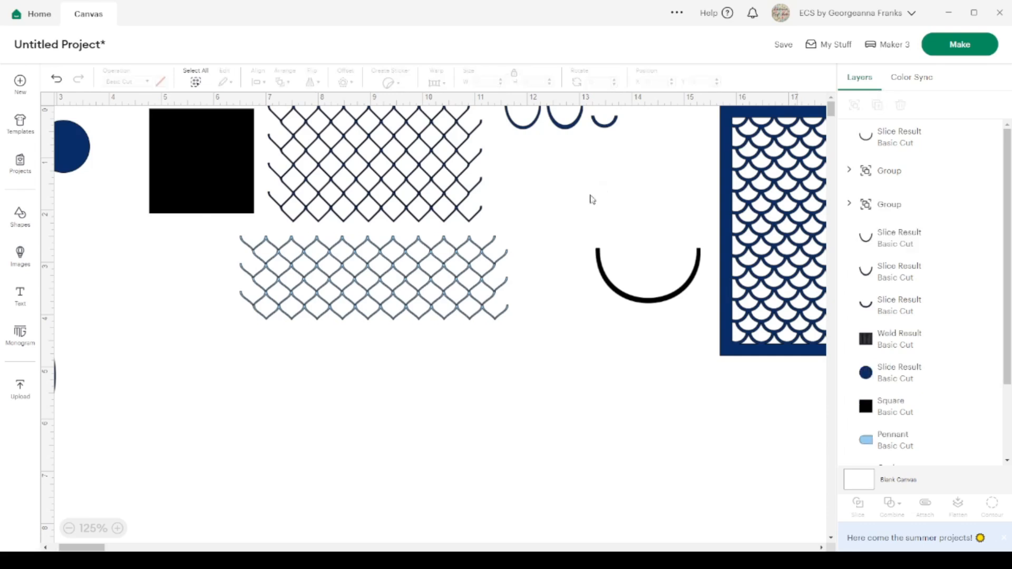
pyautogui.moveTo(520, 334); pyautogui.dragTo(225, 305)
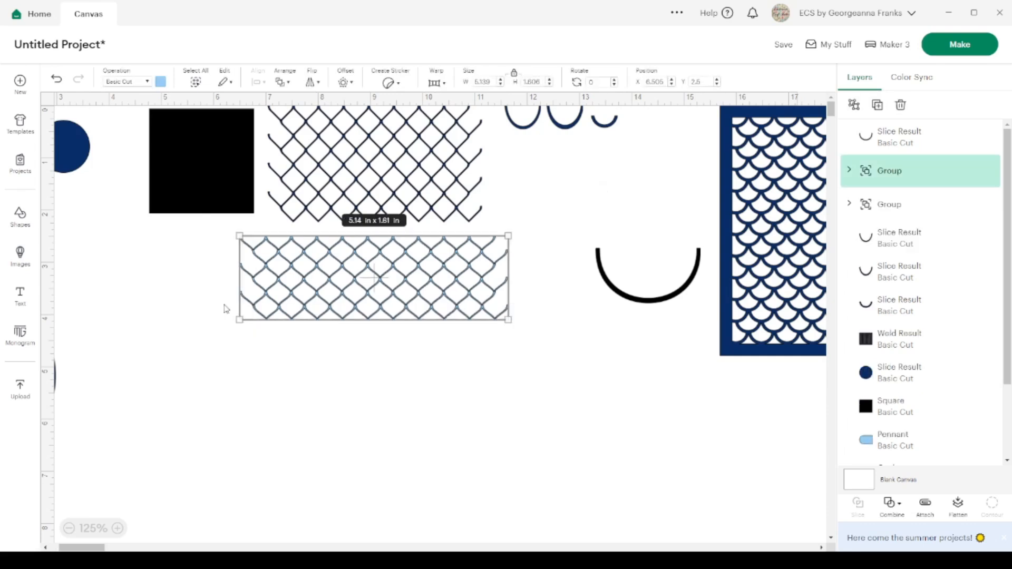
pyautogui.press('Delete')
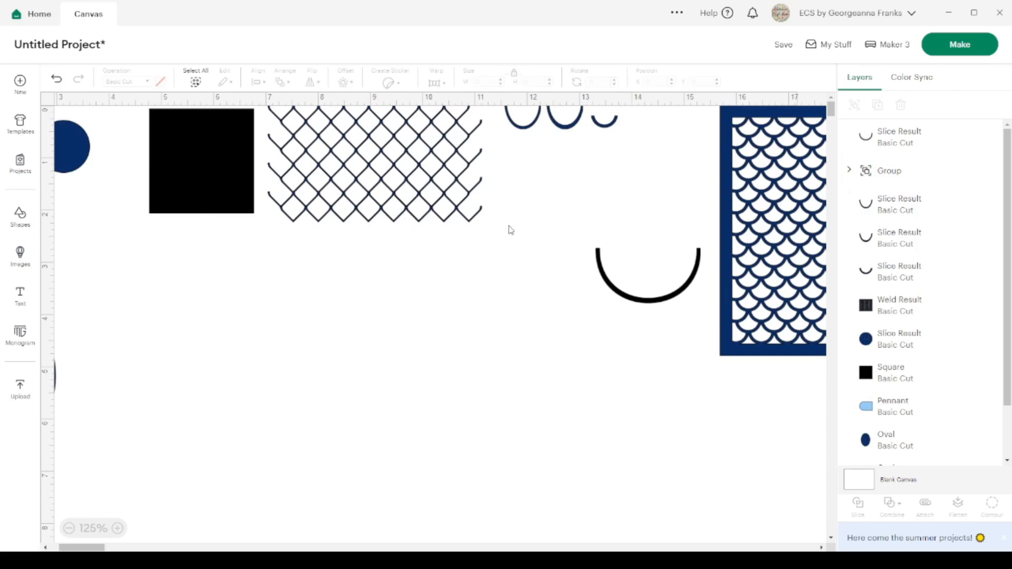
pyautogui.click(628, 300)
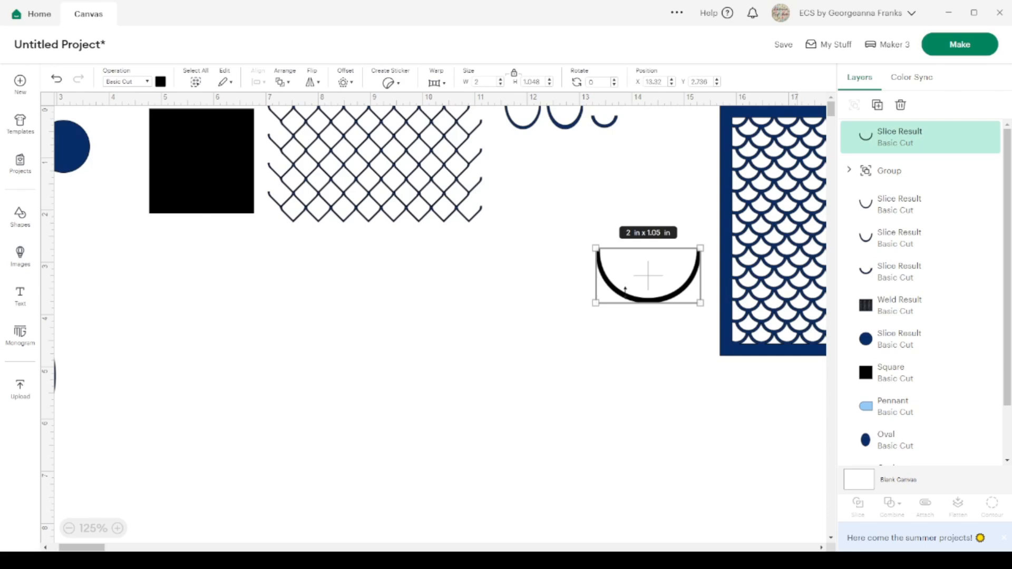
pyautogui.moveTo(595, 302); pyautogui.dragTo(590, 290)
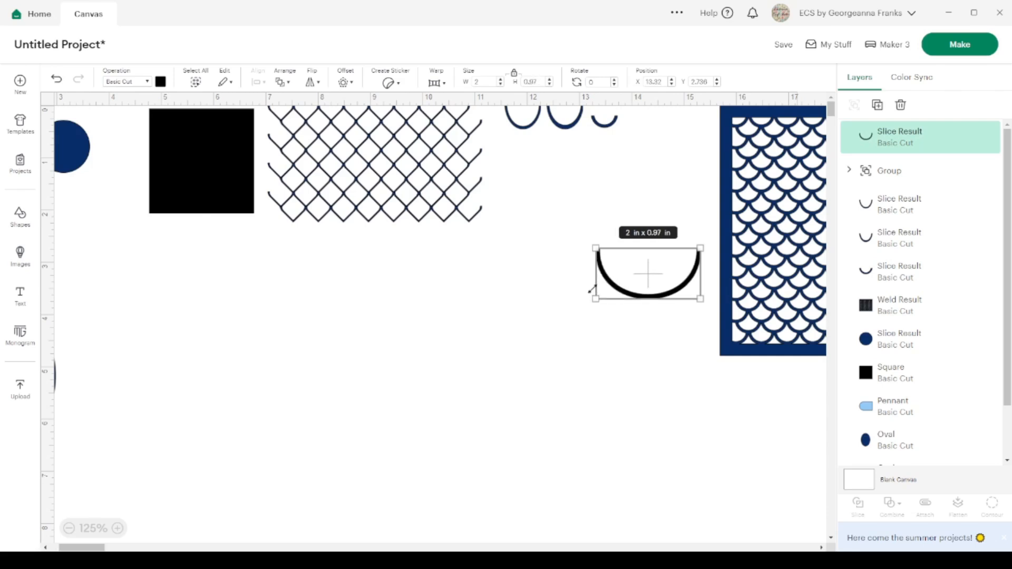
pyautogui.hotkey('ctrl', 'z')
# Move the black arc beneath the small navy arcs, to about X 11.5, Y 0.54 in, and the upright oval beside the pennant.
pyautogui.moveTo(647, 266); pyautogui.dragTo(551, 152)
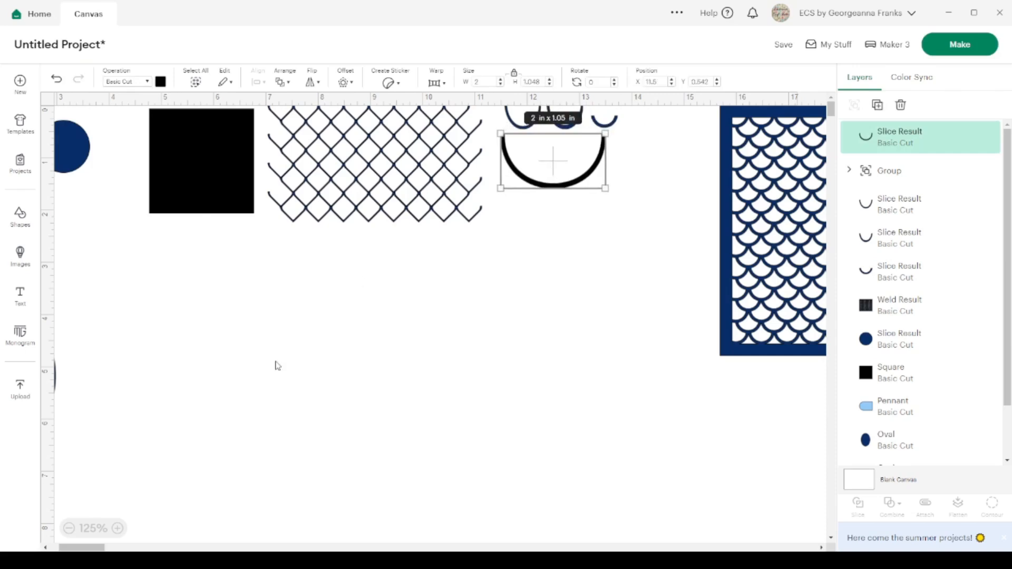
pyautogui.click(69, 529)
pyautogui.click(70, 529)
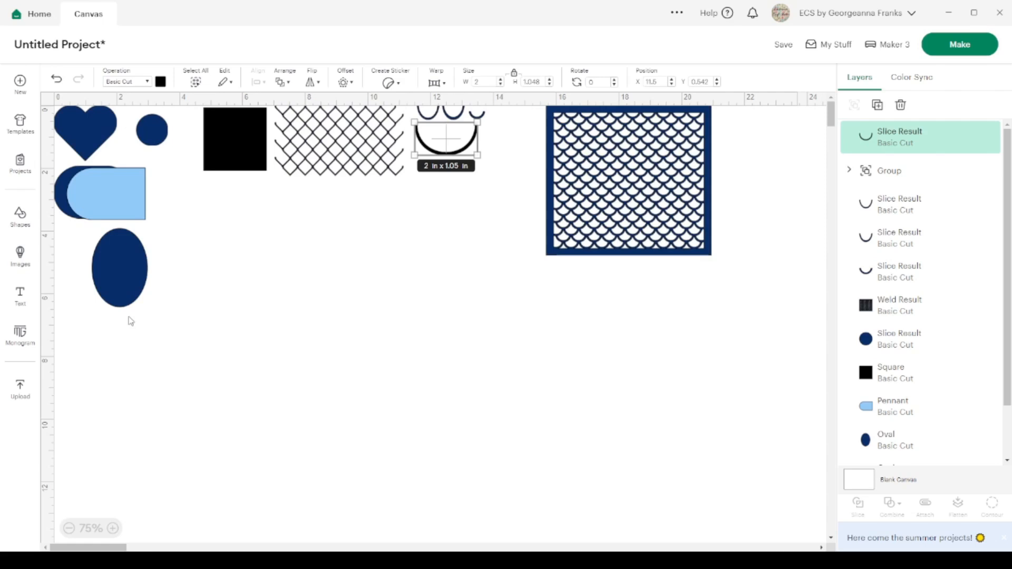
pyautogui.moveTo(136, 257); pyautogui.dragTo(189, 198)
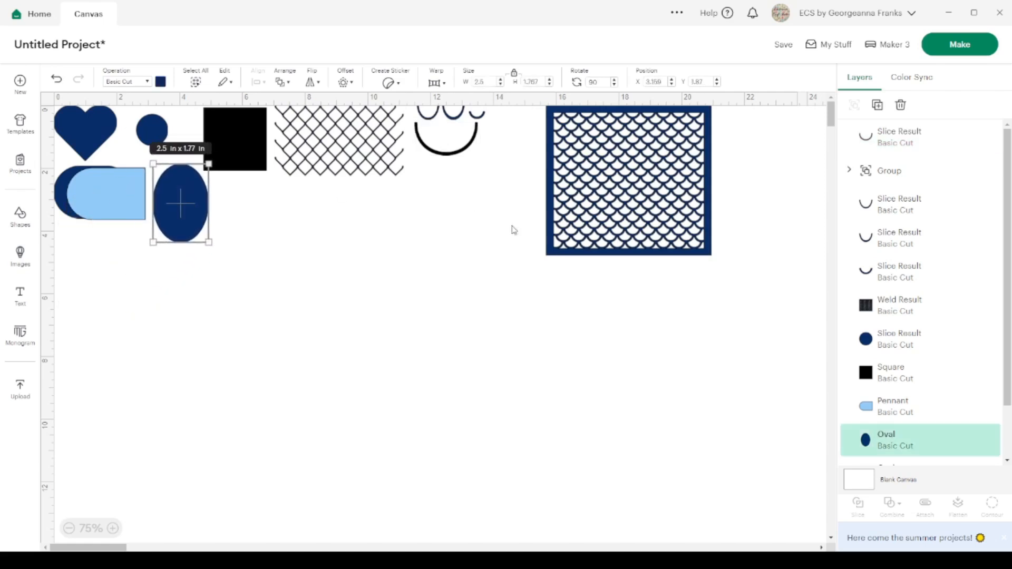
# Group all the source shapes and patterns except the framed navy scale panel, and hide that group.
pyautogui.click(508, 267)
pyautogui.moveTo(509, 273); pyautogui.dragTo(55, 93)
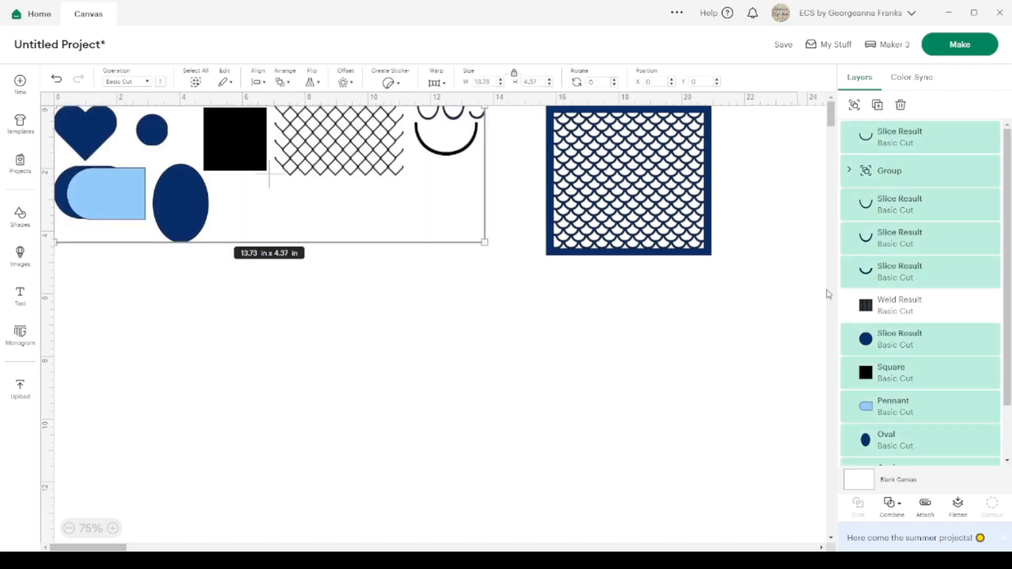
pyautogui.click(854, 106)
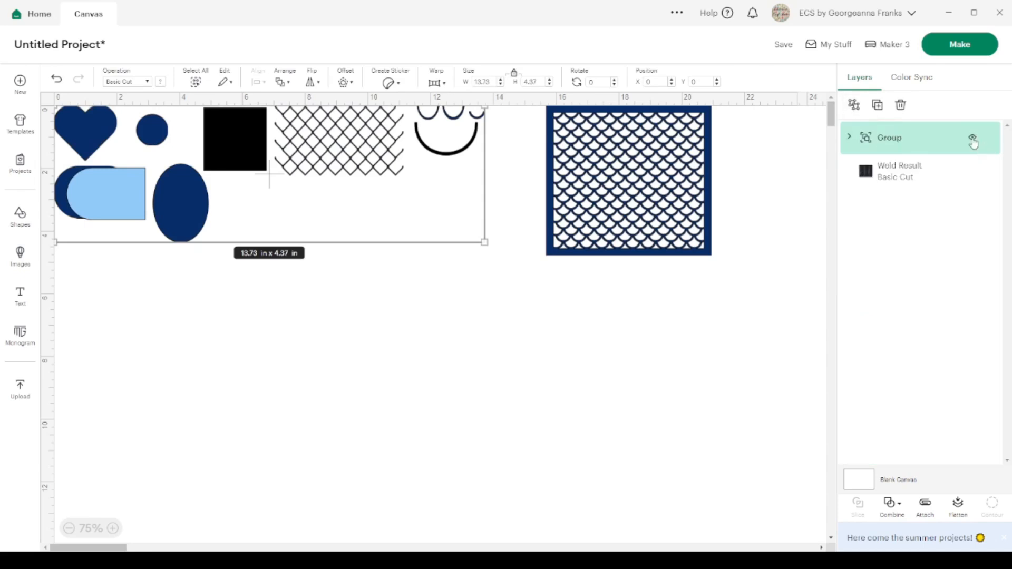
pyautogui.click(973, 138)
# Move the framed navy scale panel to the middle of the visible canvas, to about X 7.3, Y 4.1 in.
pyautogui.moveTo(675, 165); pyautogui.dragTo(501, 270)
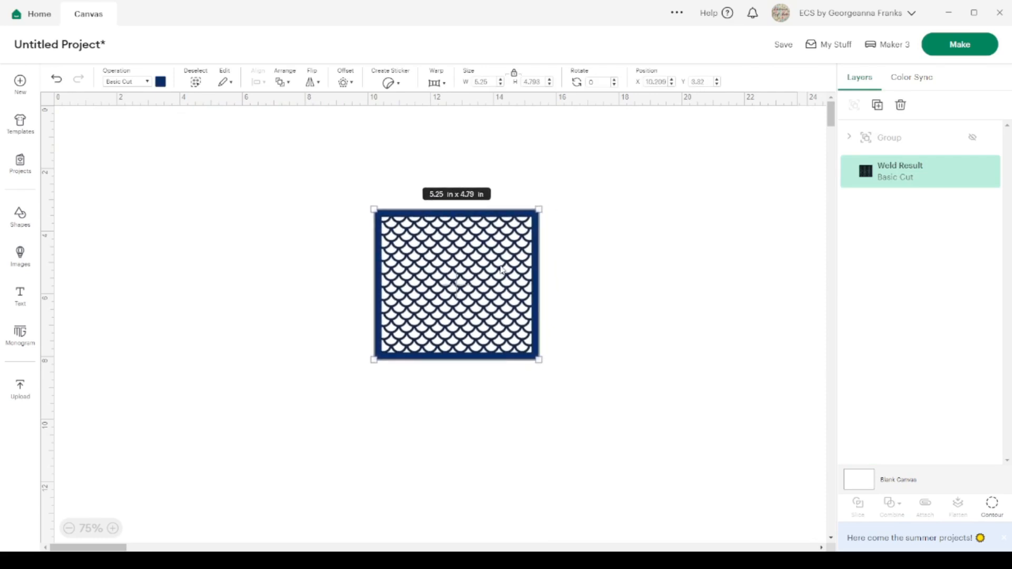
pyautogui.click(112, 528)
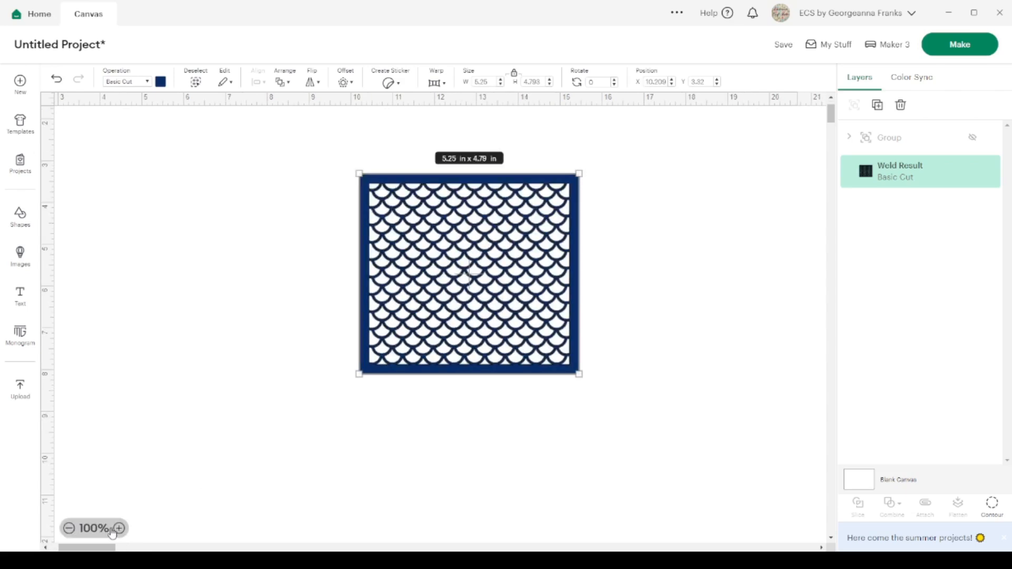
pyautogui.hscroll(-3, 387, 361)
pyautogui.moveTo(592, 239); pyautogui.dragTo(473, 288)
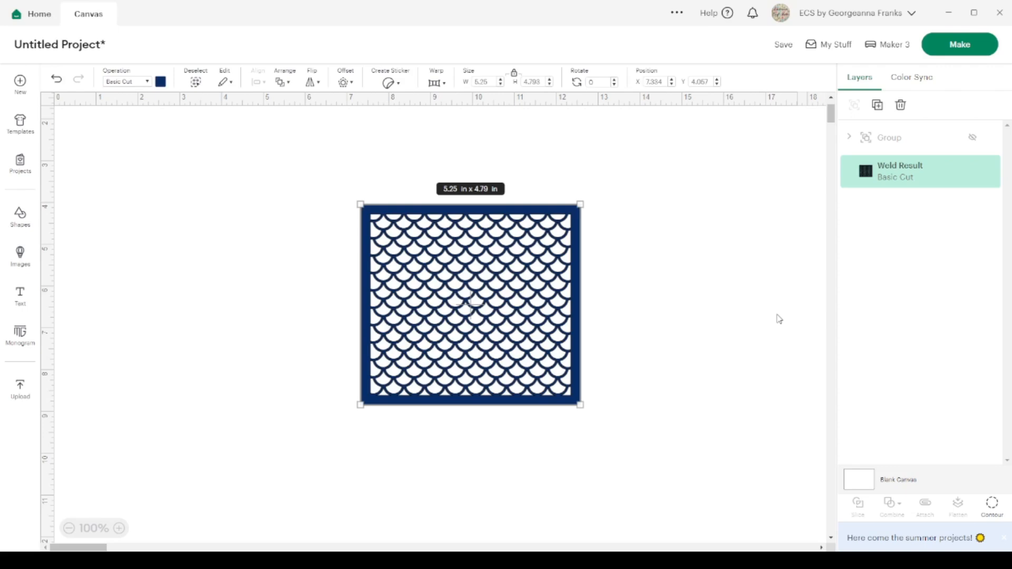
# Save the project with the title "ECS - Mermaid Scale Stencil" and add it to the Stencils collection.
pyautogui.click(783, 46)
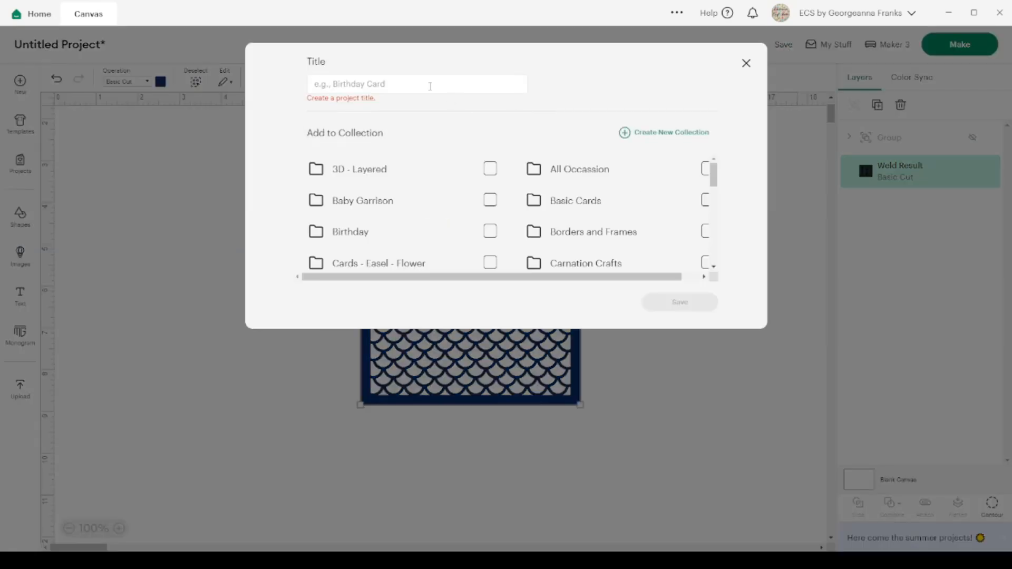
pyautogui.click(397, 84)
pyautogui.write('ECS')
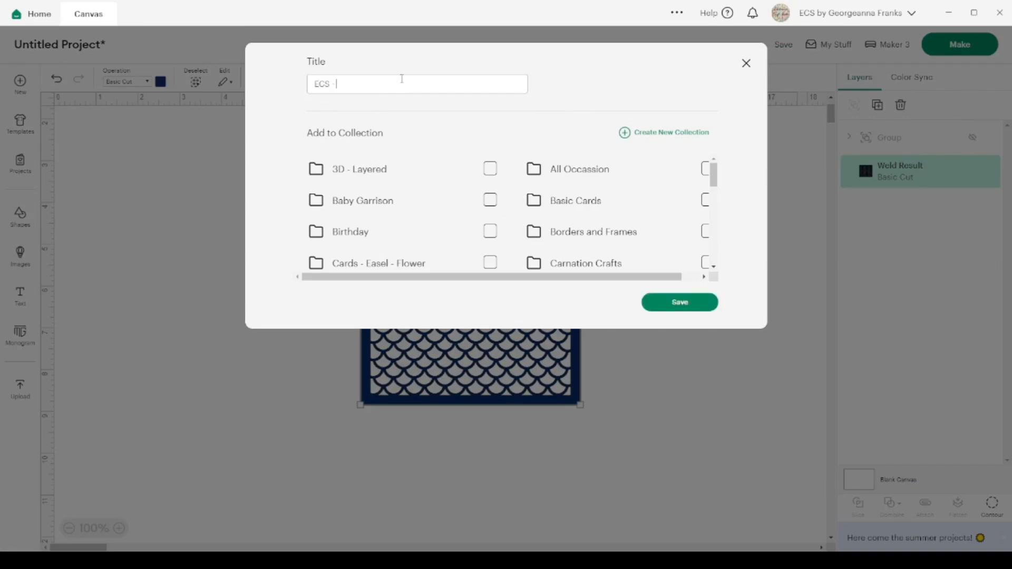
pyautogui.write(' - Mermaid Scale Stencil')
pyautogui.scroll(-10, 653, 242)
pyautogui.hscroll(1, 655, 242)
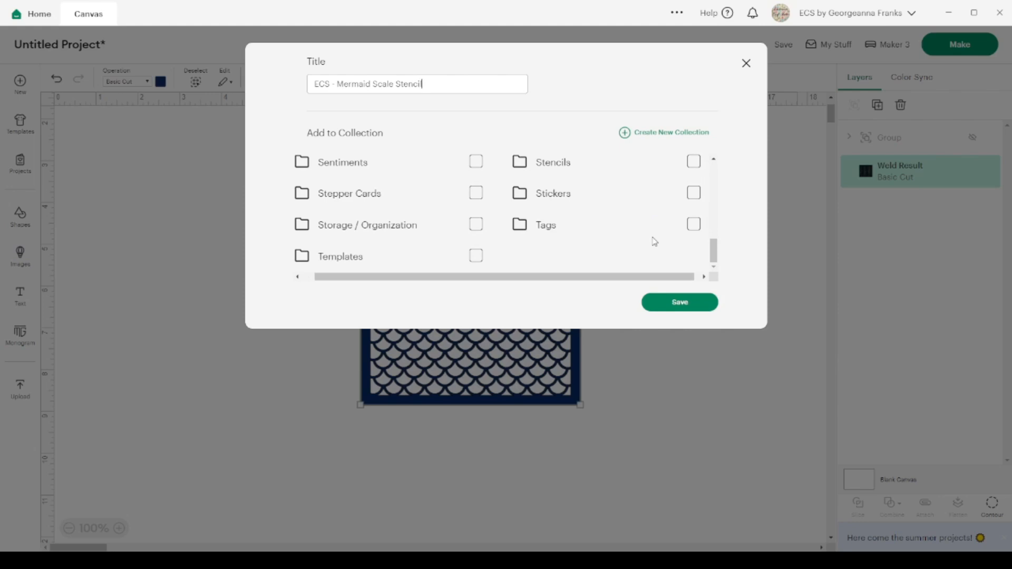
pyautogui.click(695, 163)
pyautogui.click(694, 306)
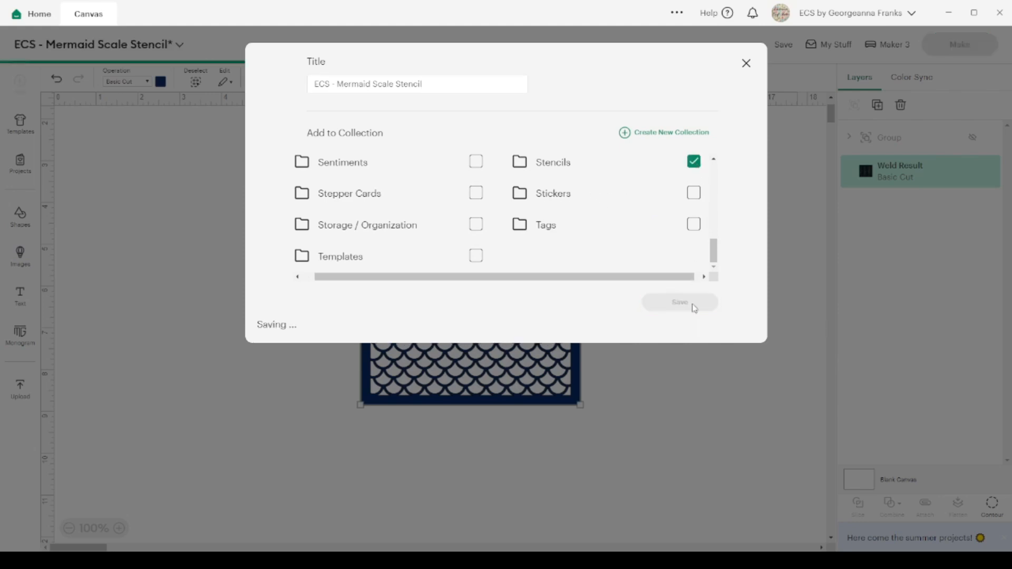